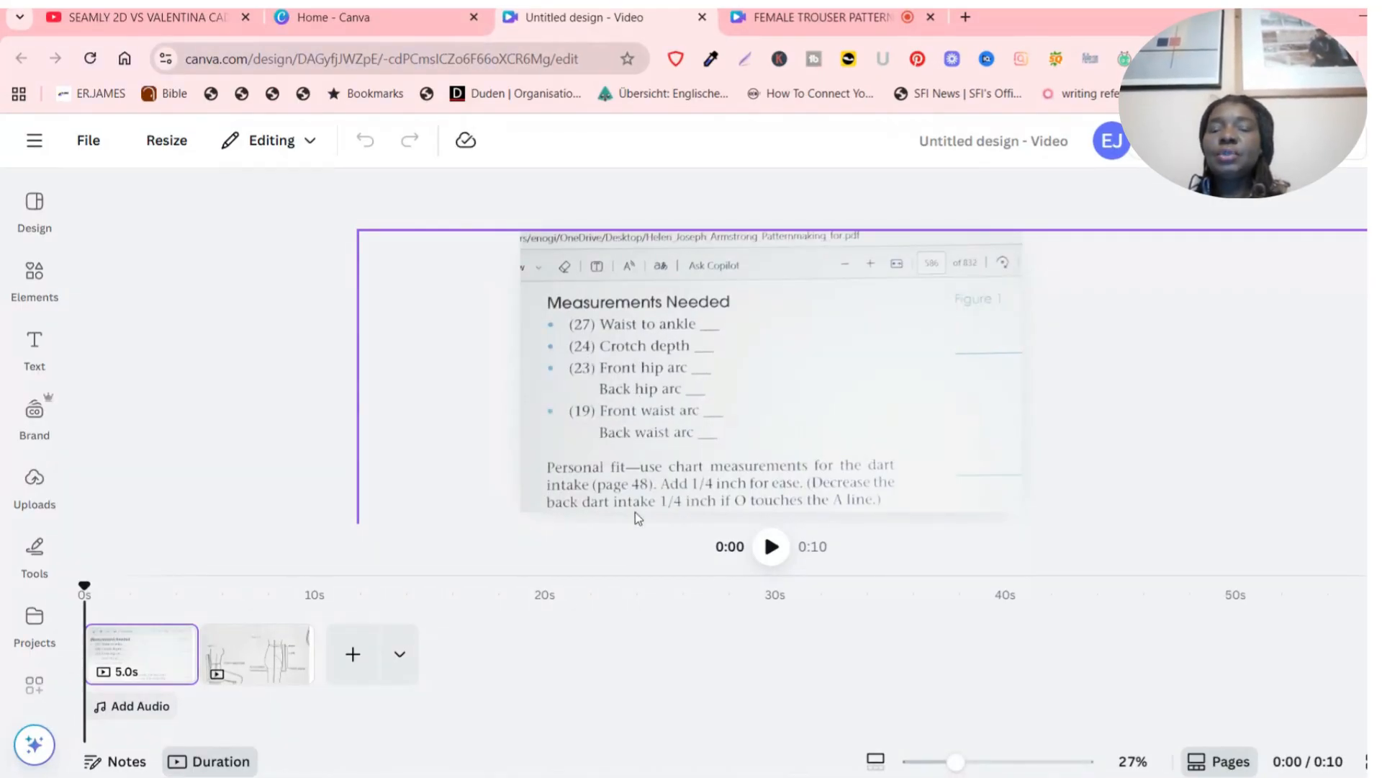
Show the second page of the design with the crotch depth measuring figures.
left_click(258, 675)
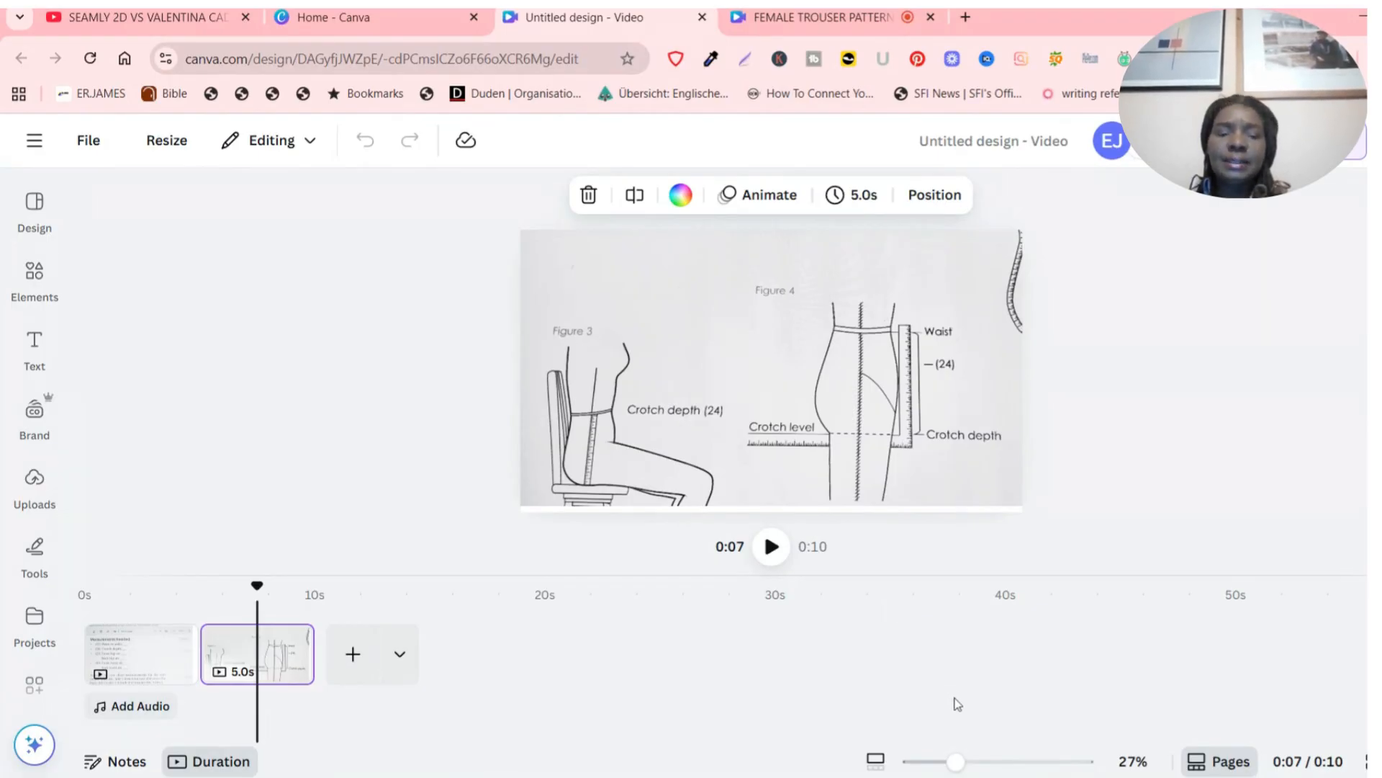
mouse_move(981, 775)
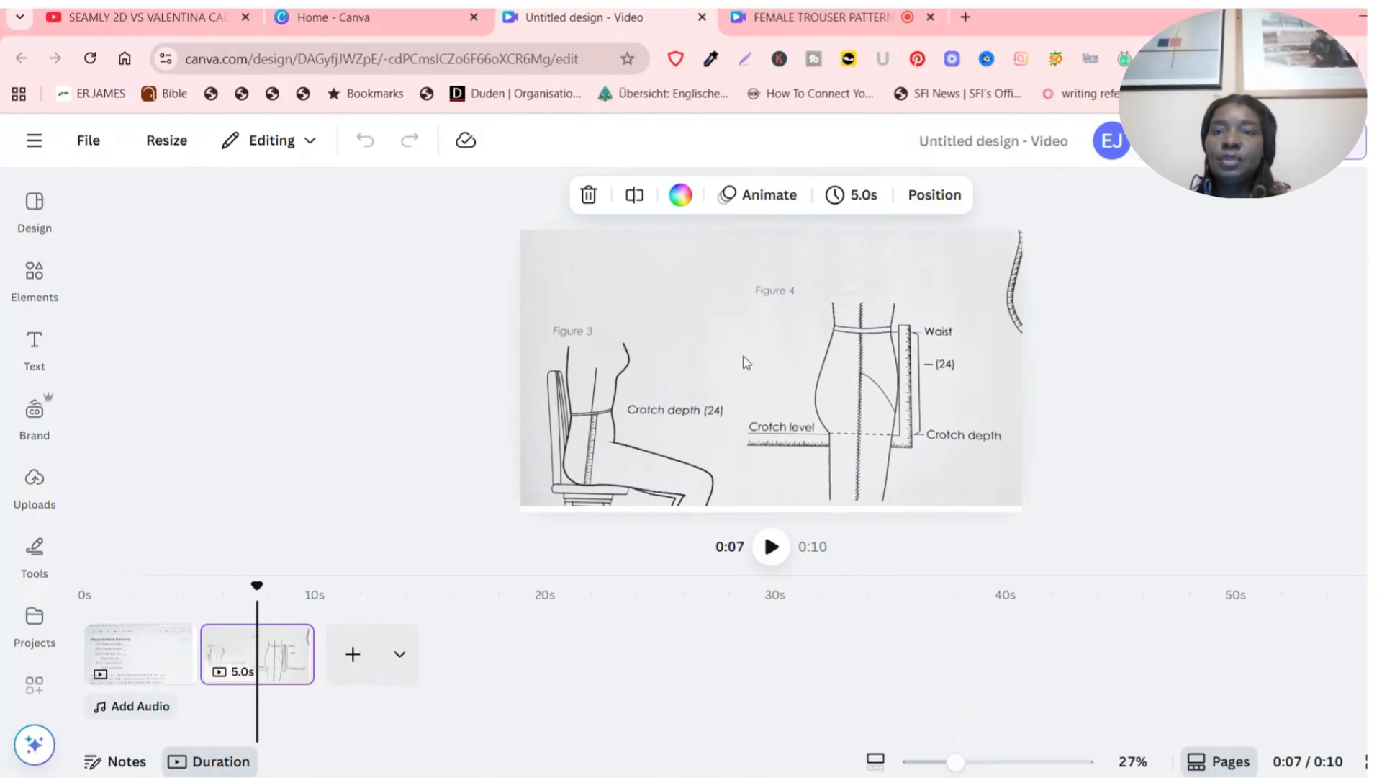
Switch to the YouTube page of the Seamly 2D vs Valentina video and examine the download links in its full description.
left_click(160, 21)
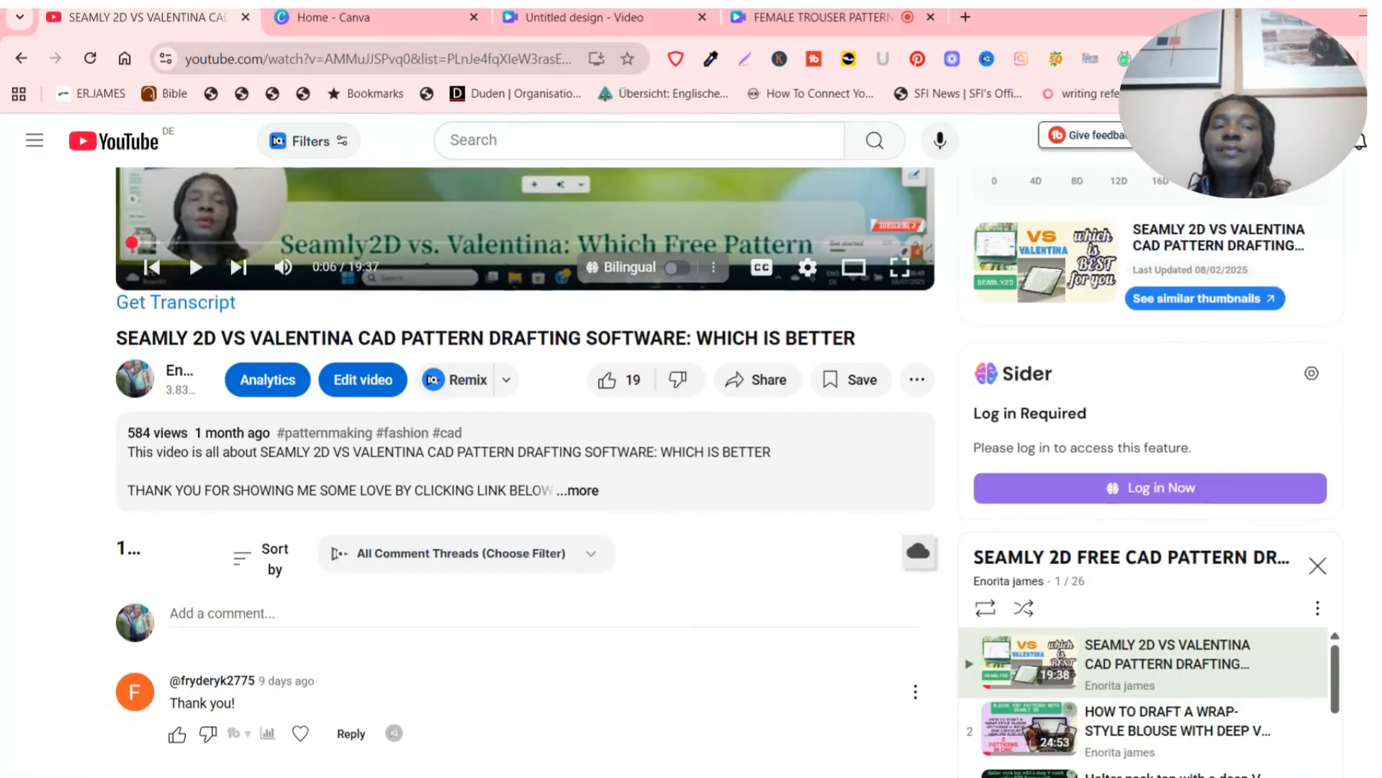
scroll(728, 471, "up", 1)
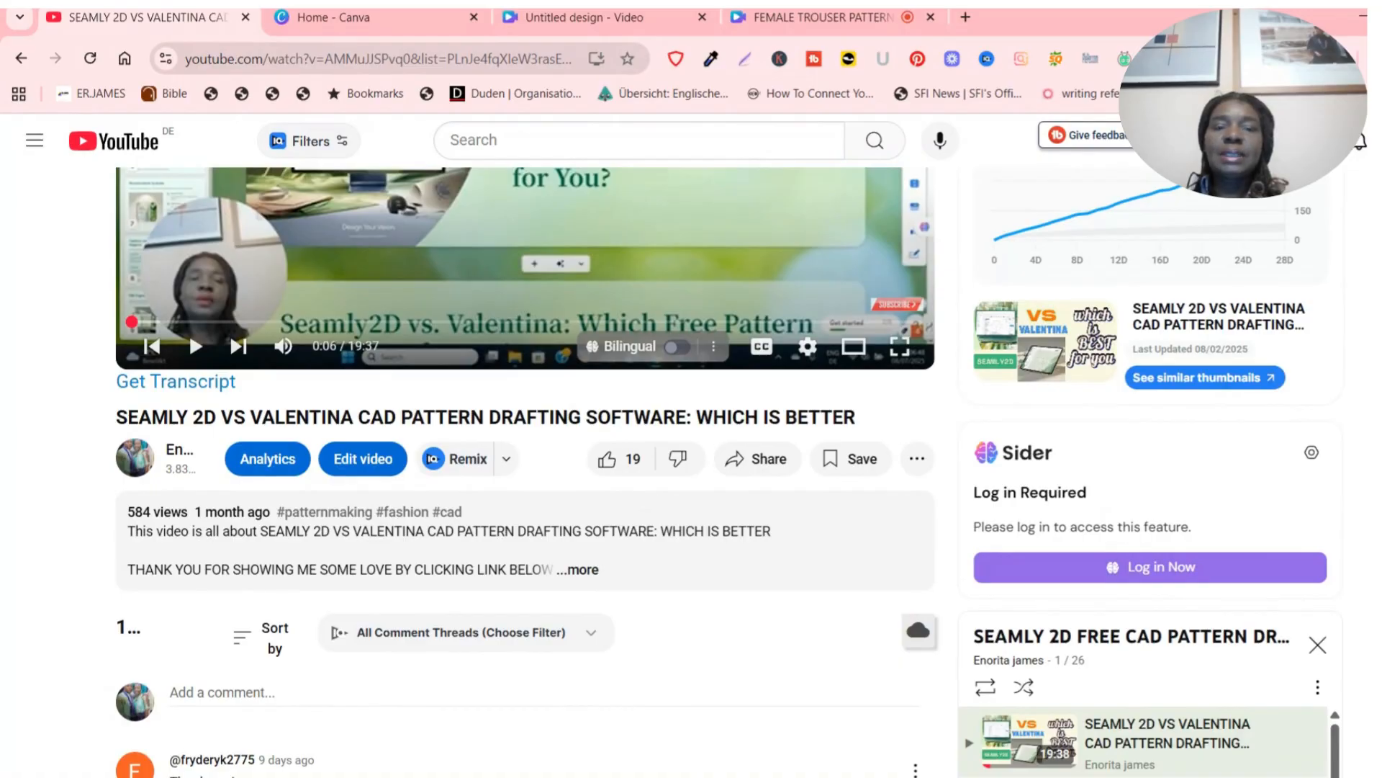
scroll(527, 411, "up", 4)
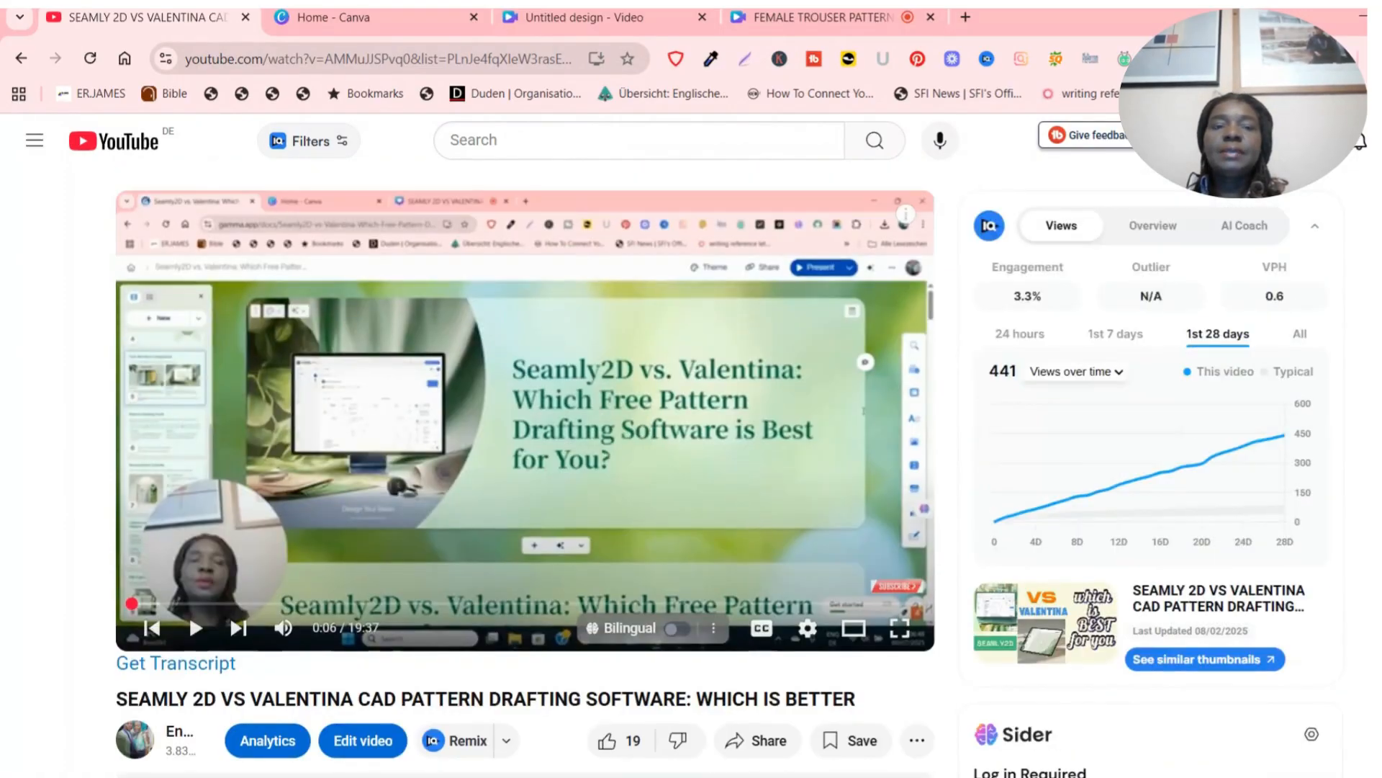
scroll(1285, 306, "down", 5)
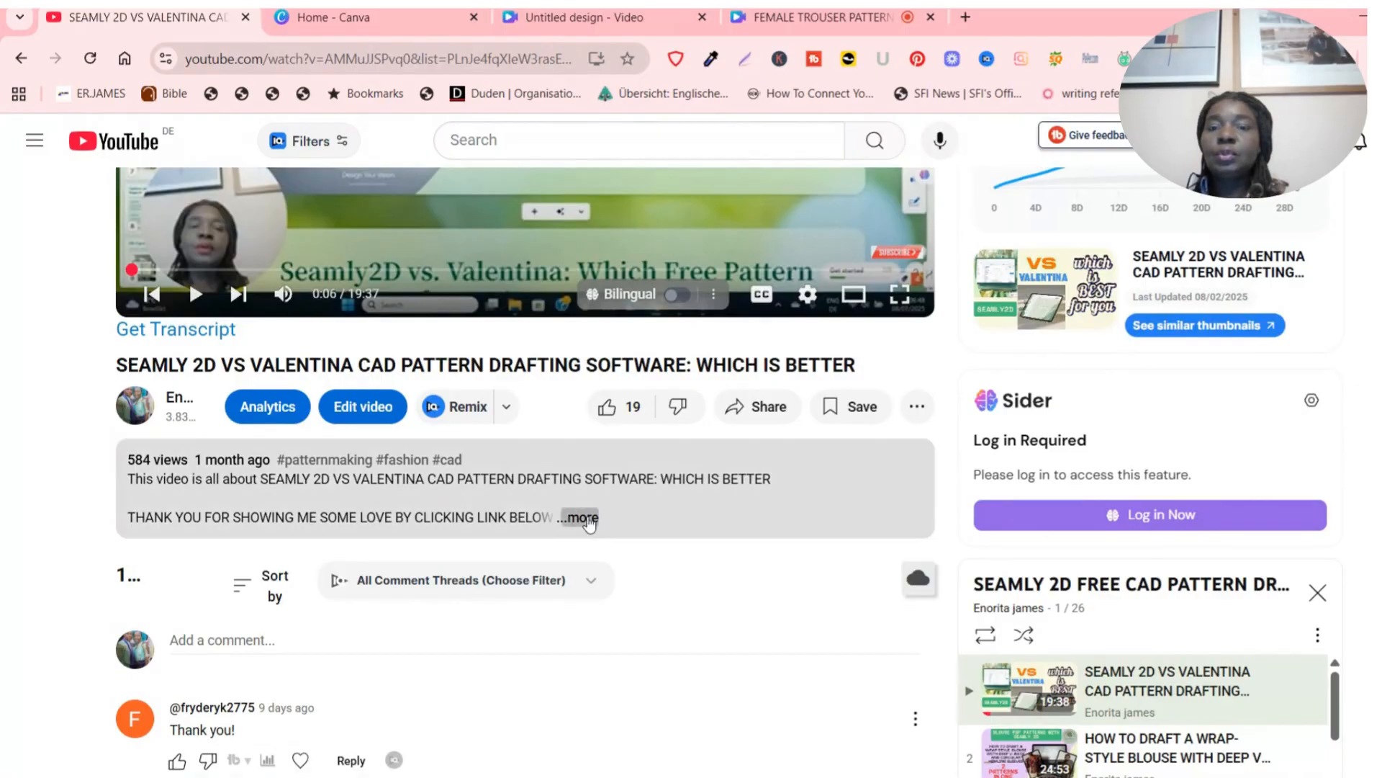
left_click(583, 518)
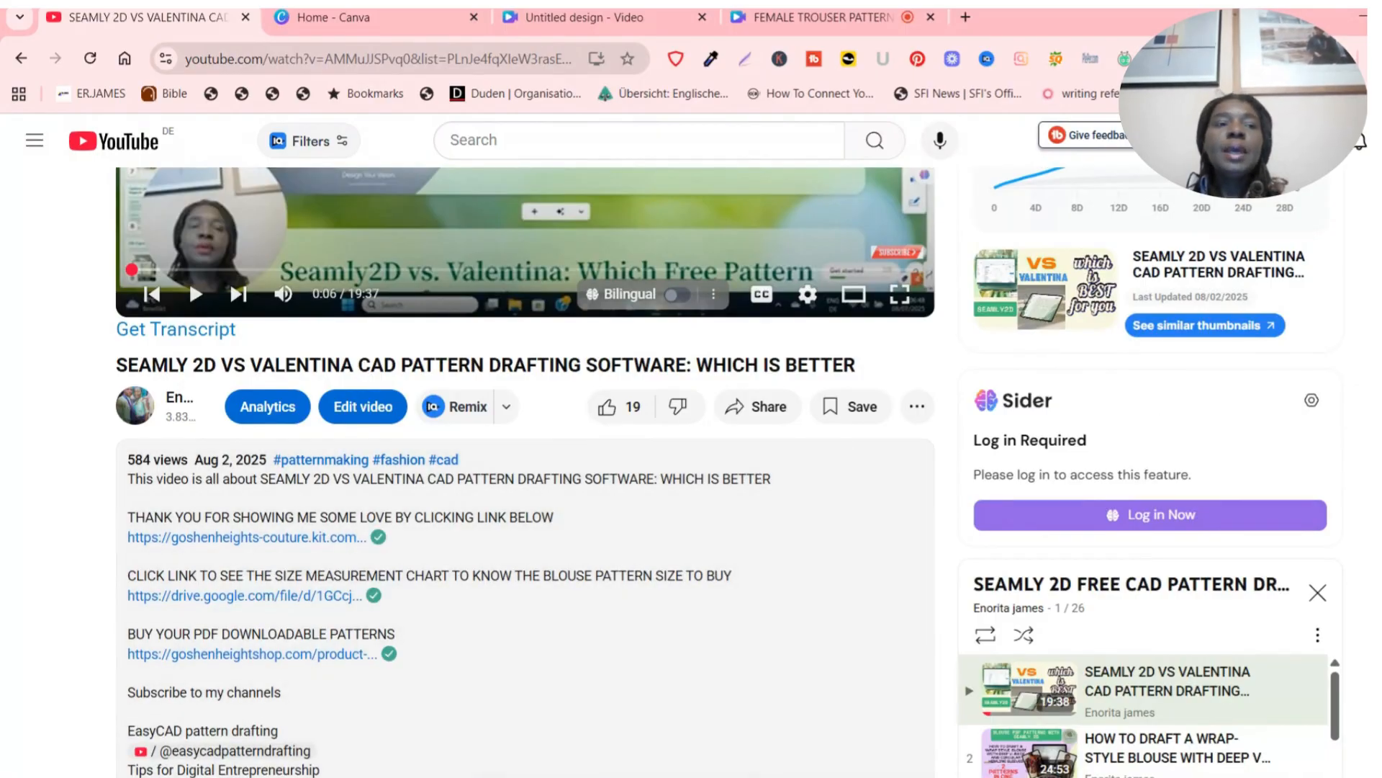
scroll(525, 468, "down", 9)
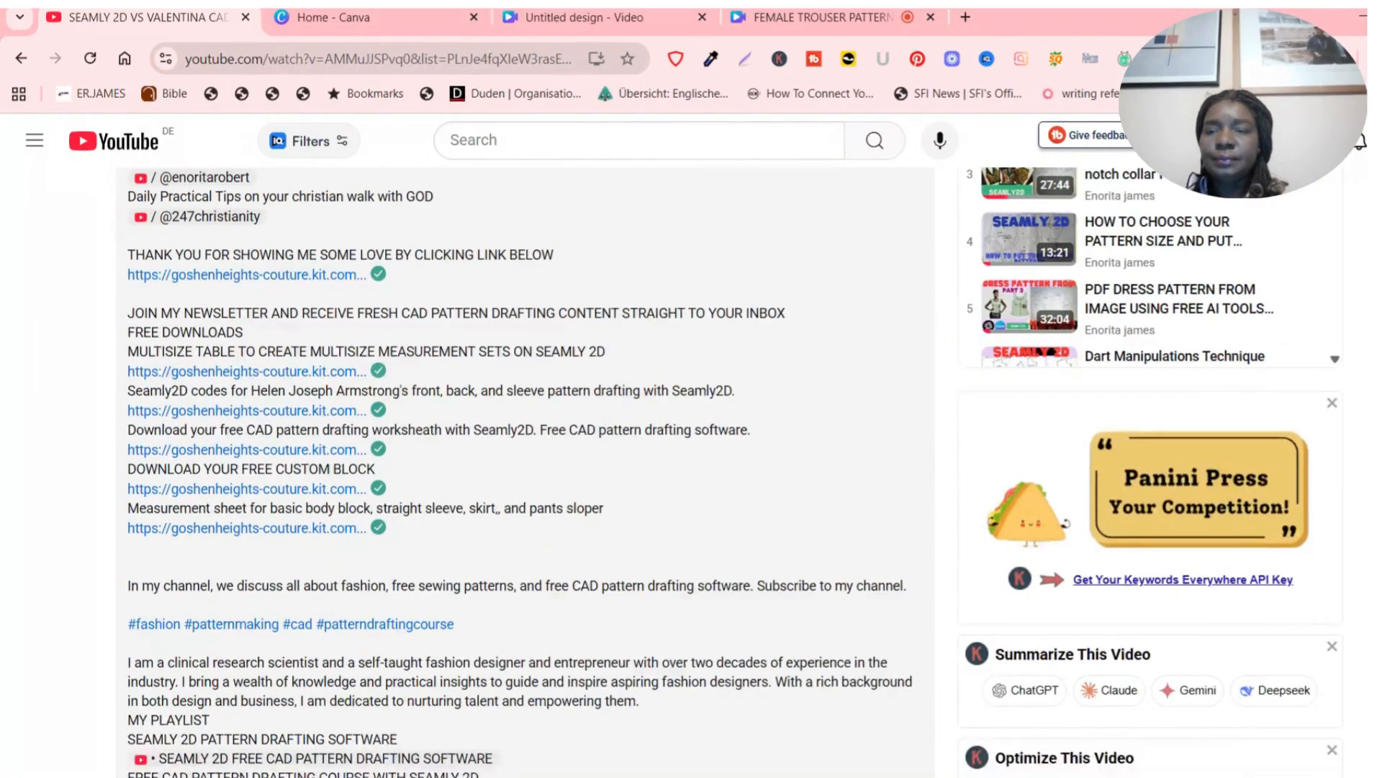
scroll(526, 468, "down", 4)
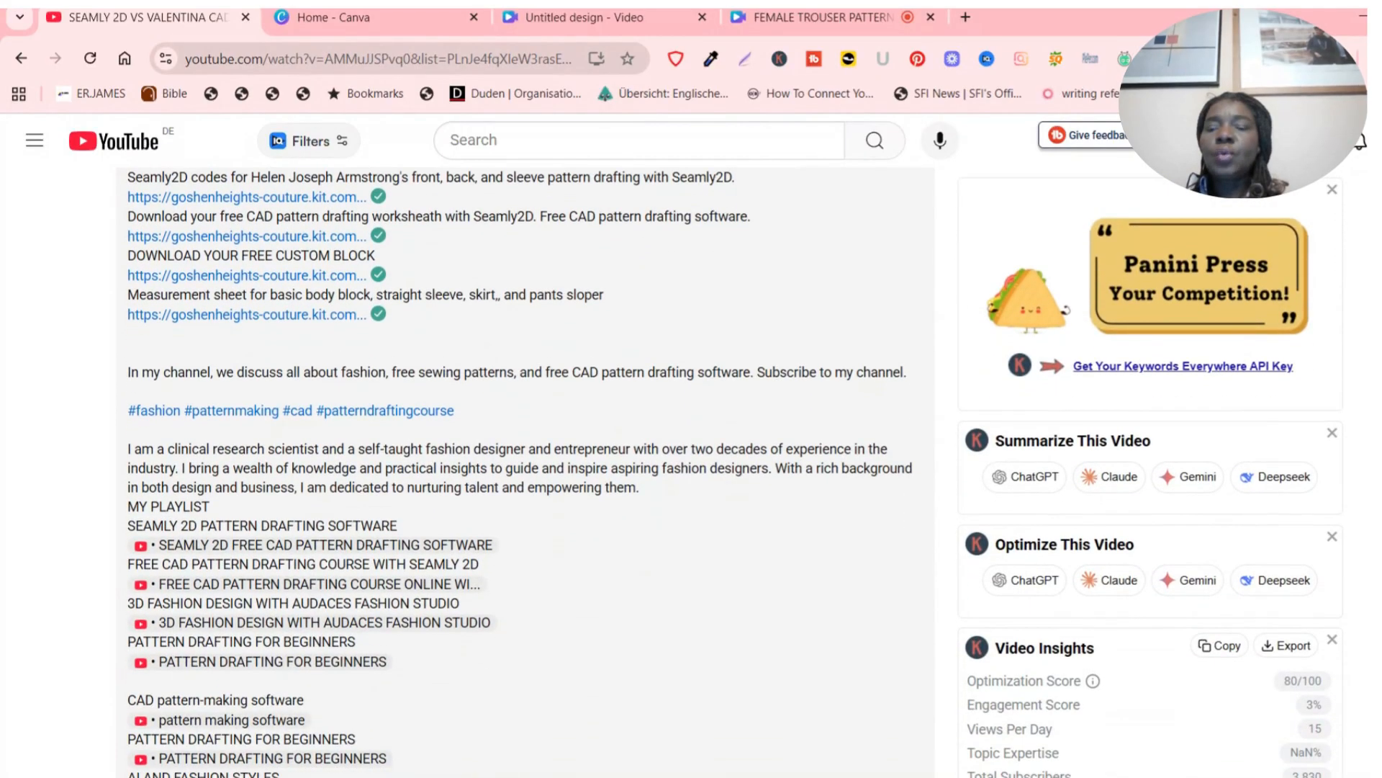
scroll(526, 468, "down", 1)
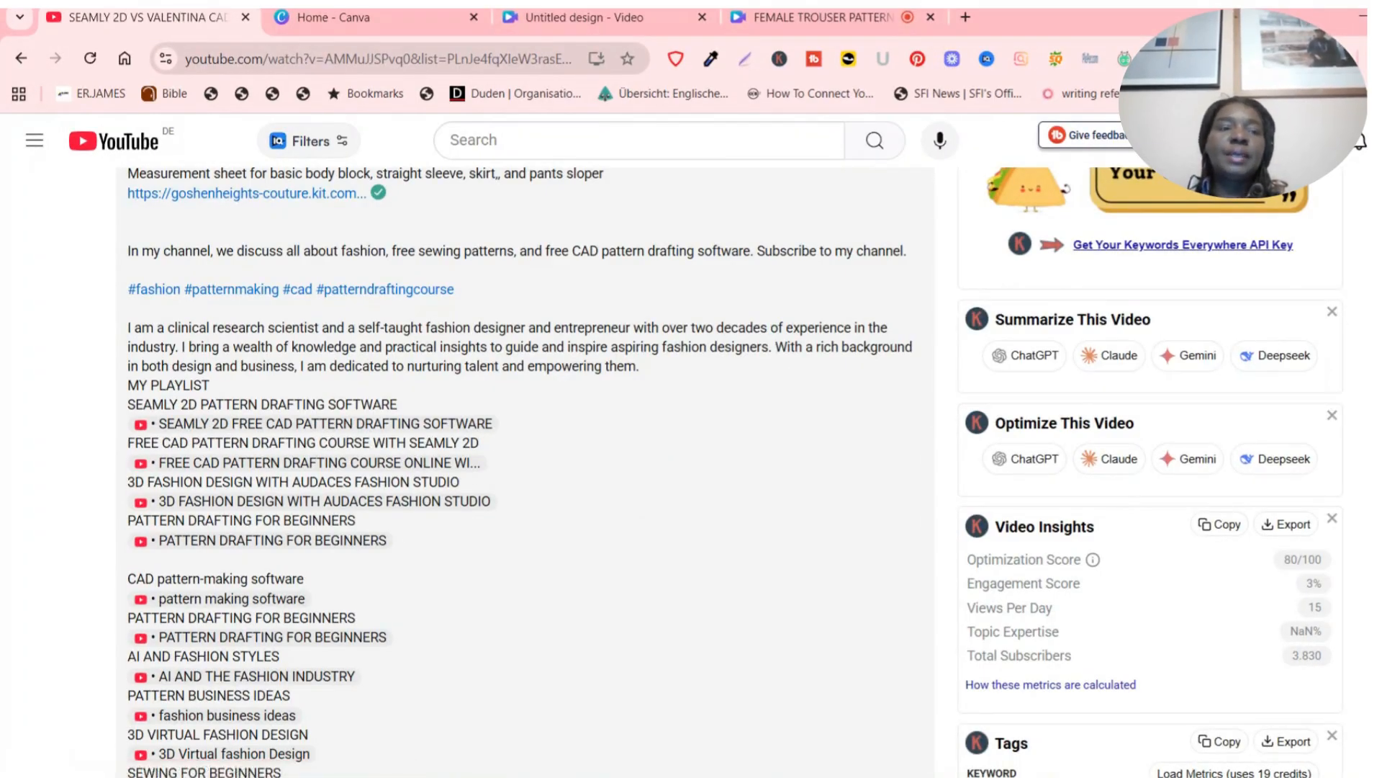
scroll(526, 468, "up", 8)
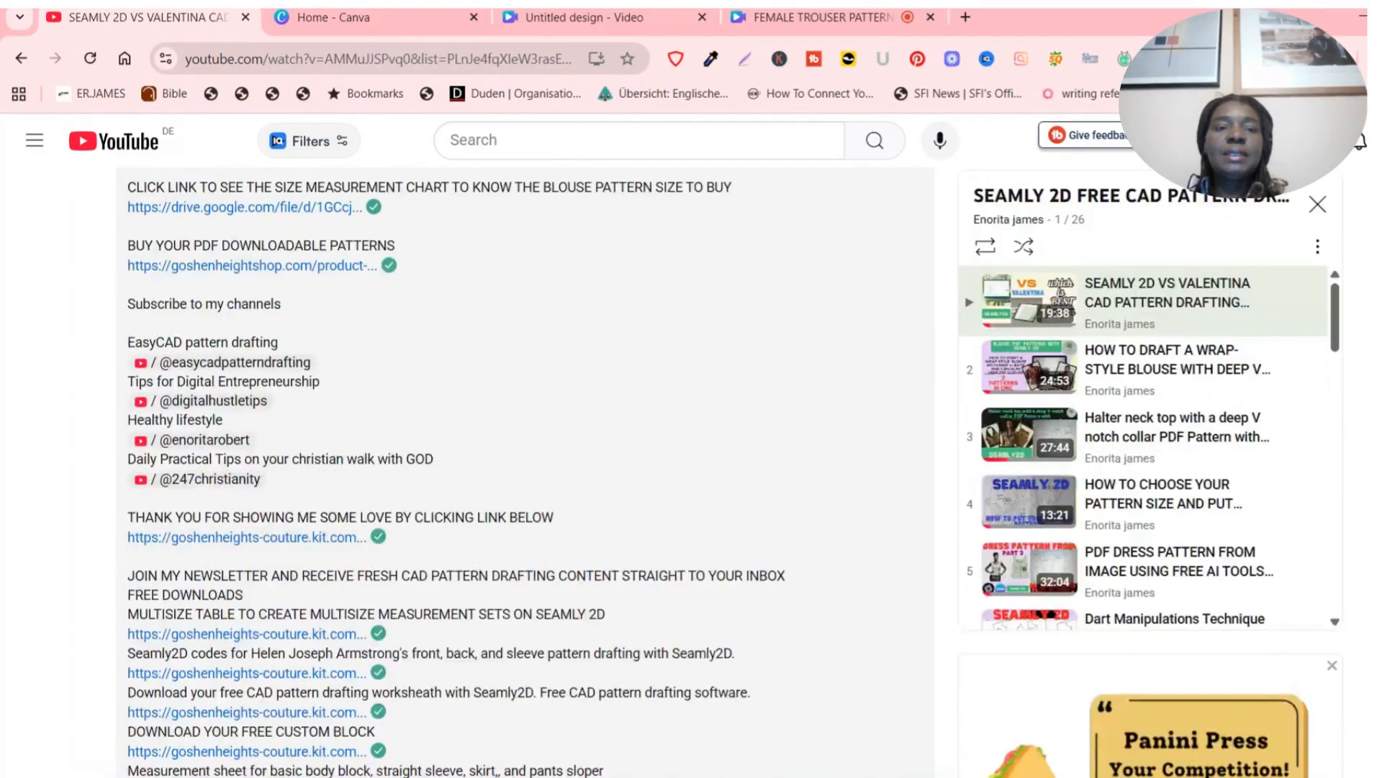
scroll(1108, 226, "down", 1)
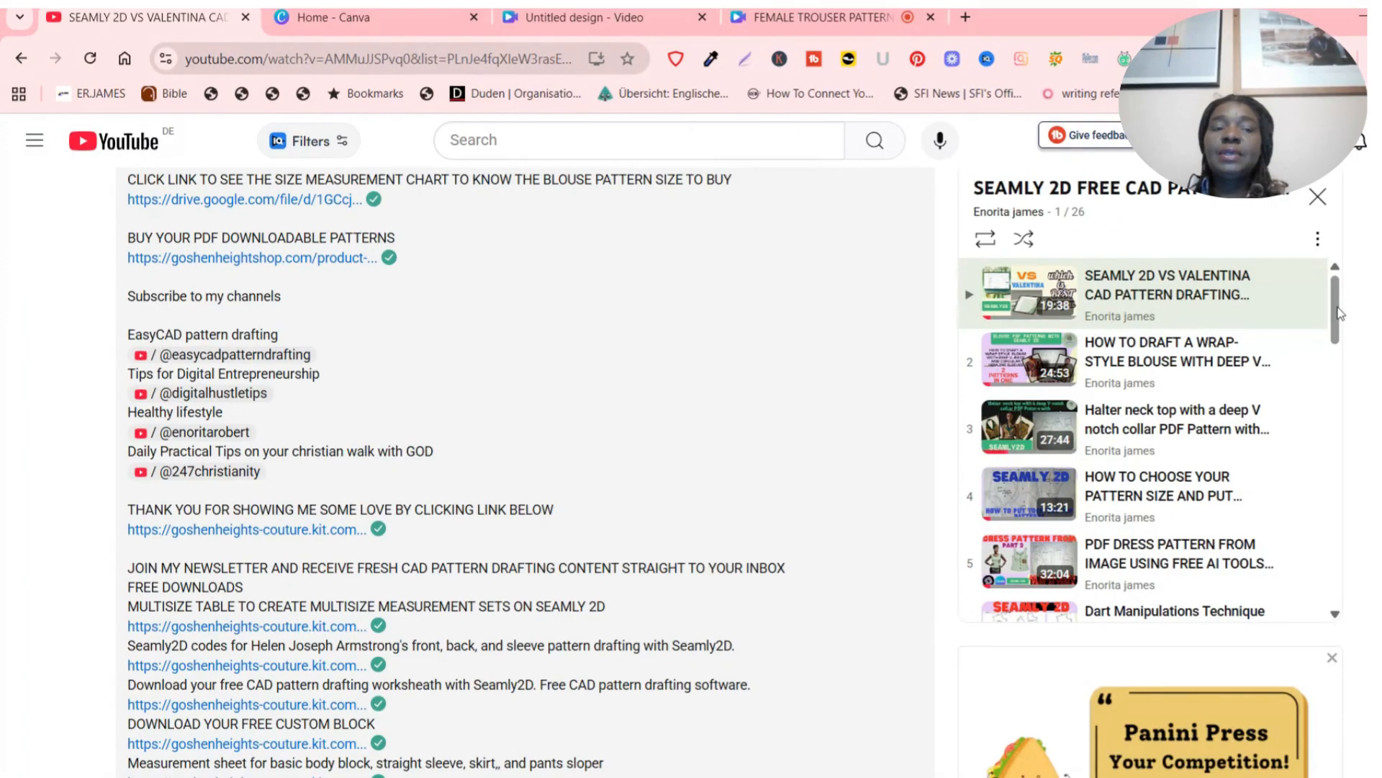
Look through the video's Seamly 2D playlist down to its last entry and back up.
left_click_drag(1339, 313, 1325, 646)
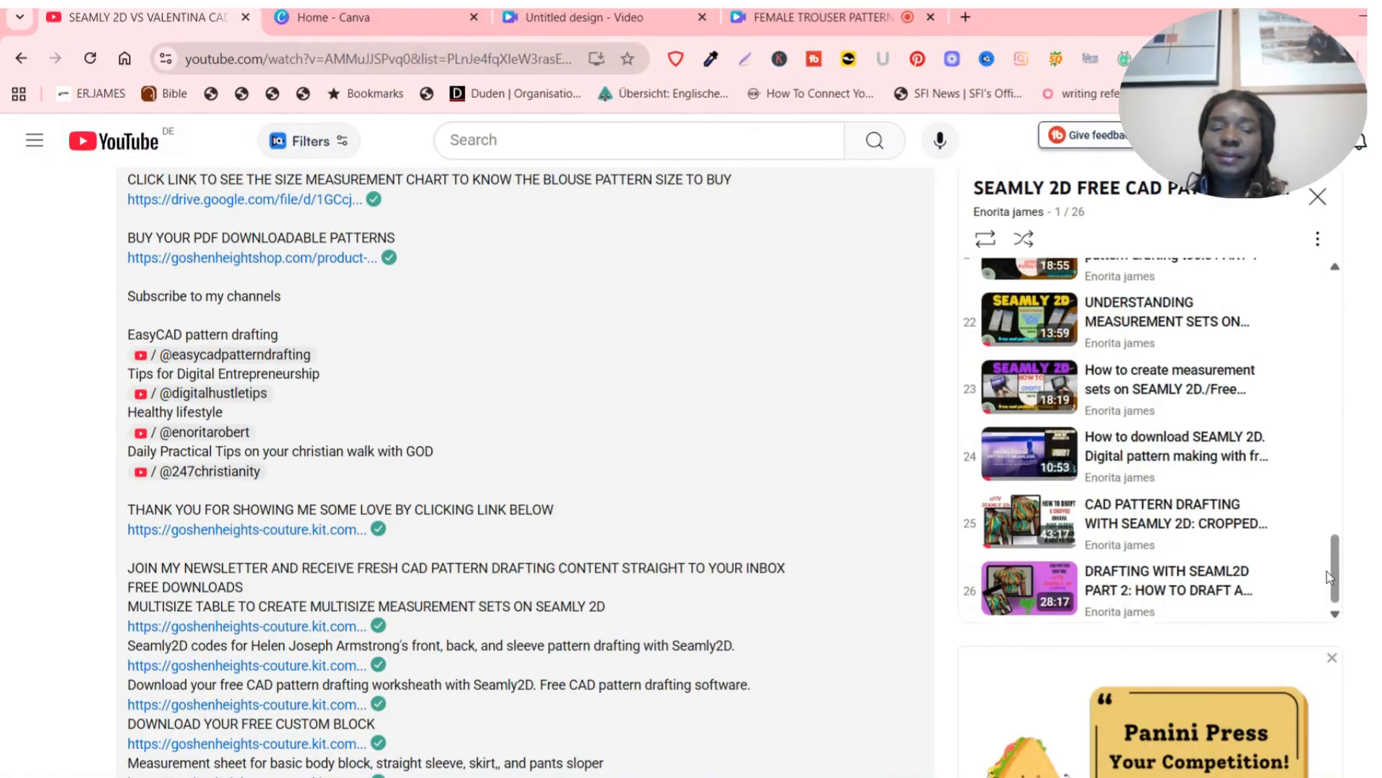
scroll(1327, 571, "up", 1)
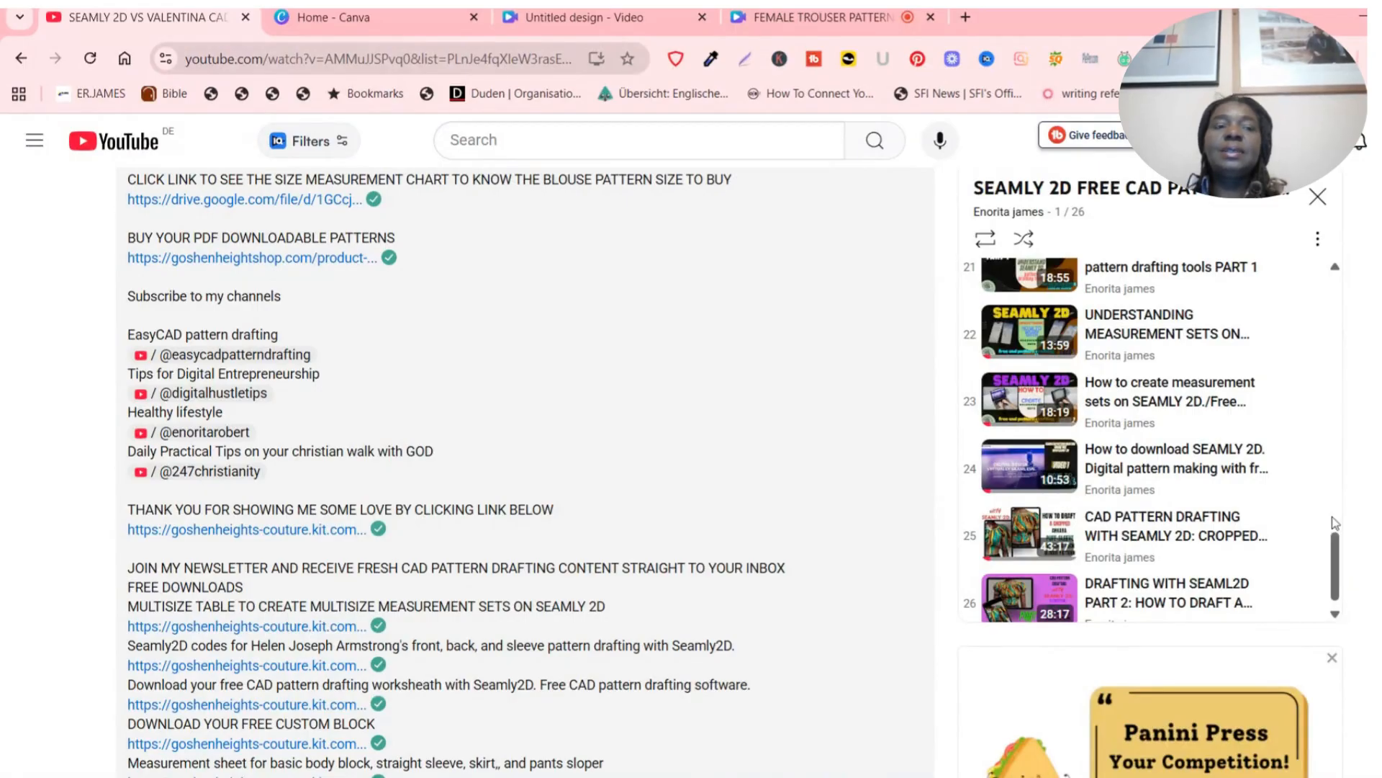
left_click_drag(1336, 554, 1335, 303)
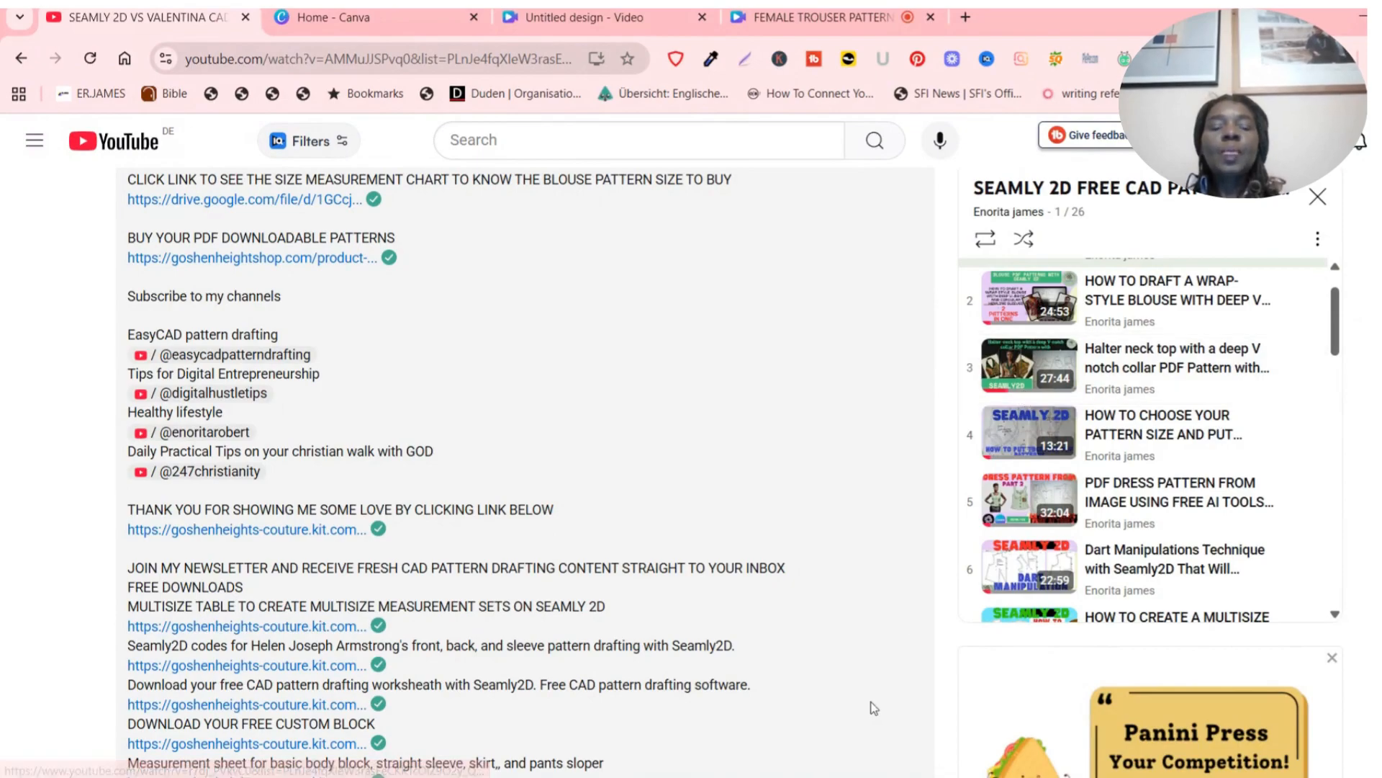
Switch to Seamly2D and create a new pattern in centimeters with the draft block name FEMALE TROUSER PATTERN.
mouse_move(998, 760)
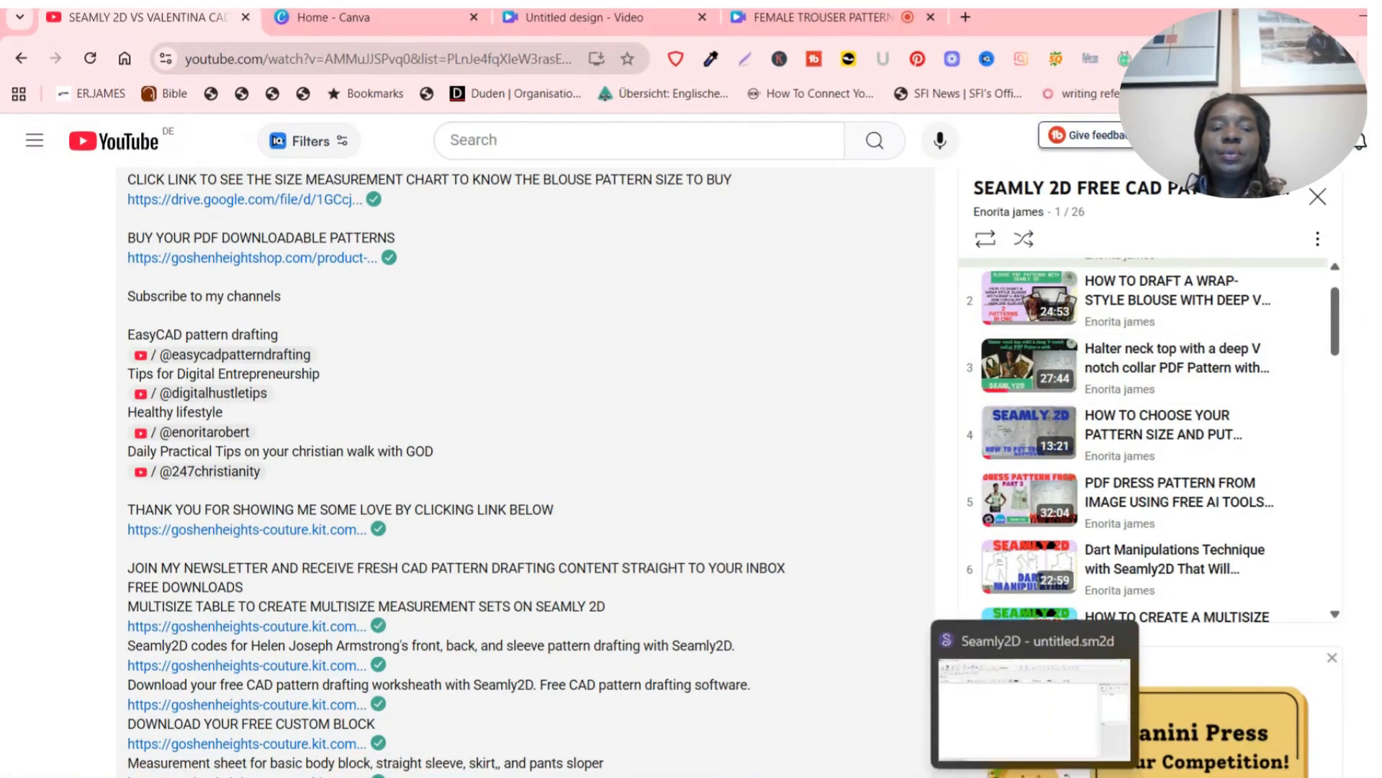
left_click(1036, 720)
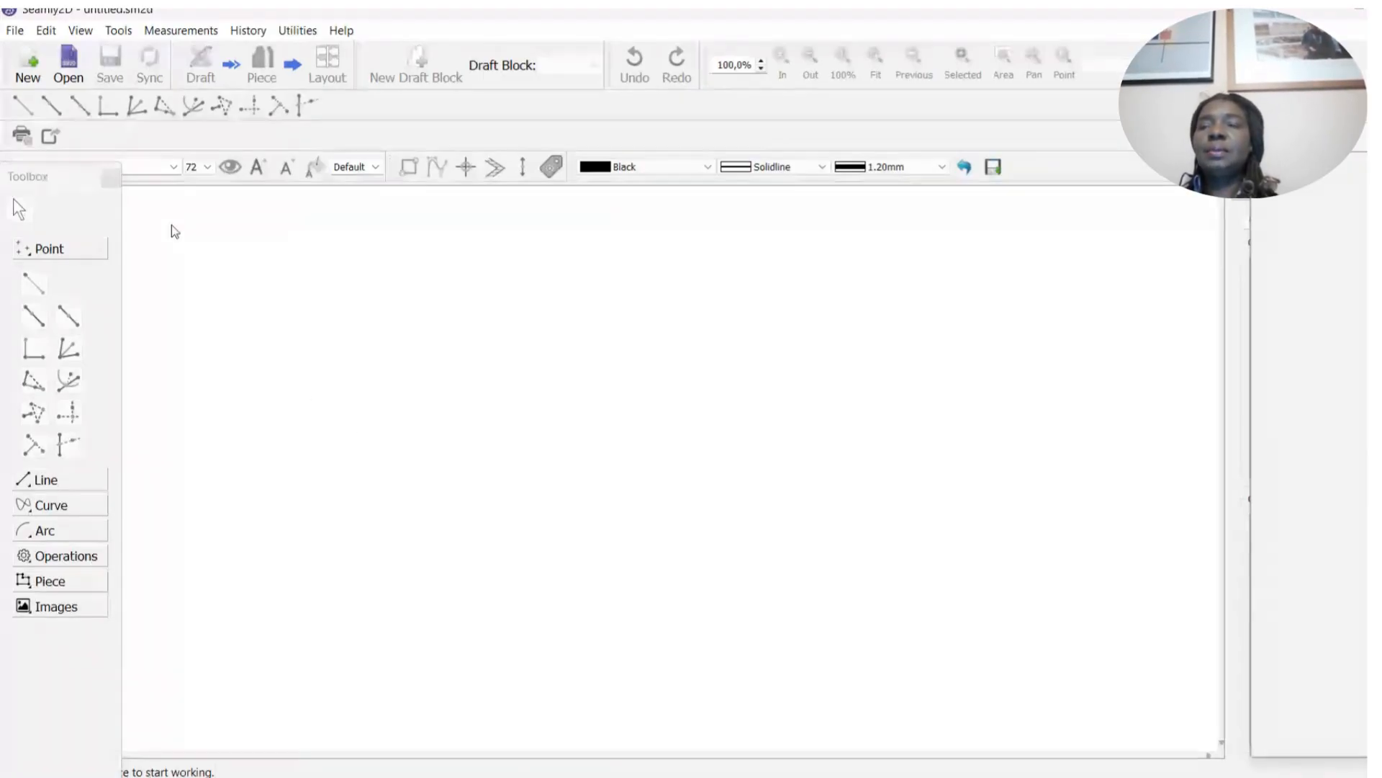
left_click(14, 30)
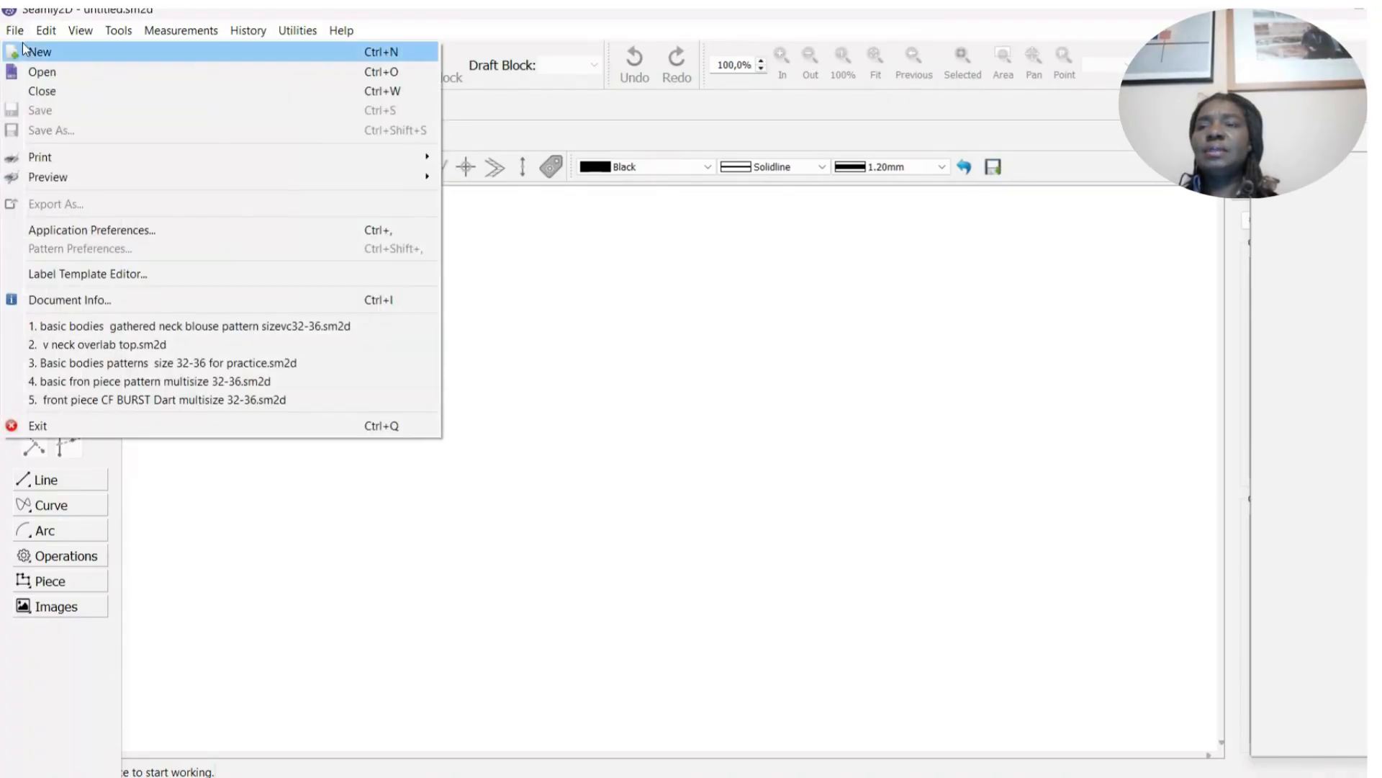
left_click(31, 52)
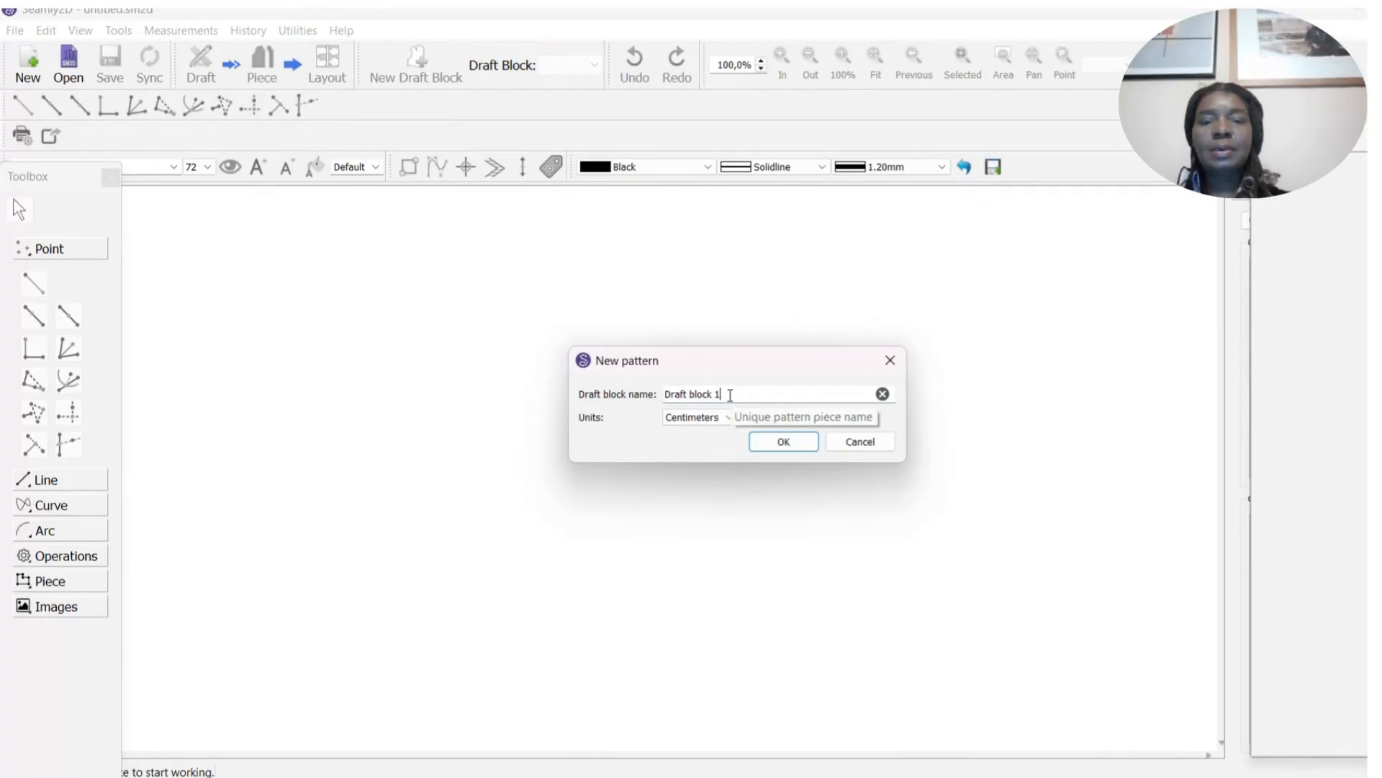
key("BackSpace")
key("BackSpace")
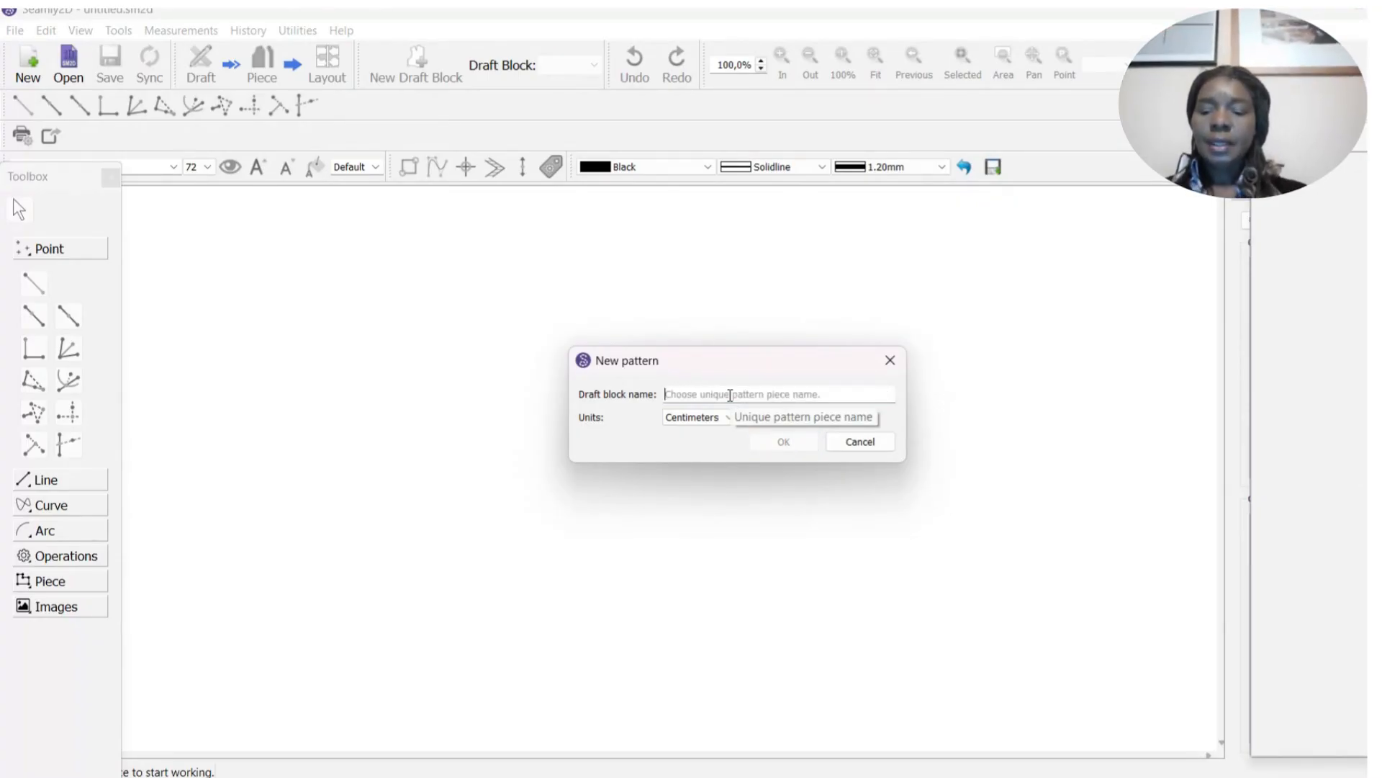
type("FEMALE TR")
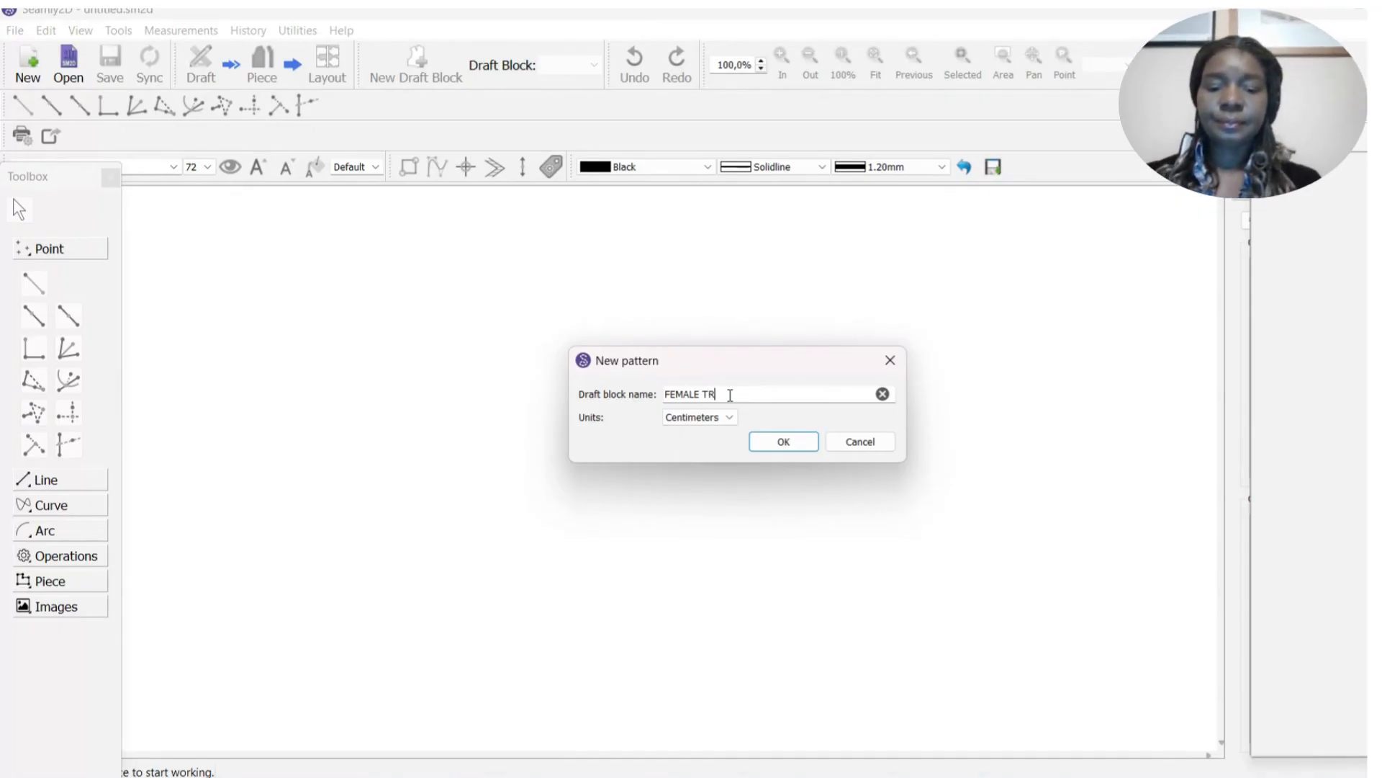
type("OUSER")
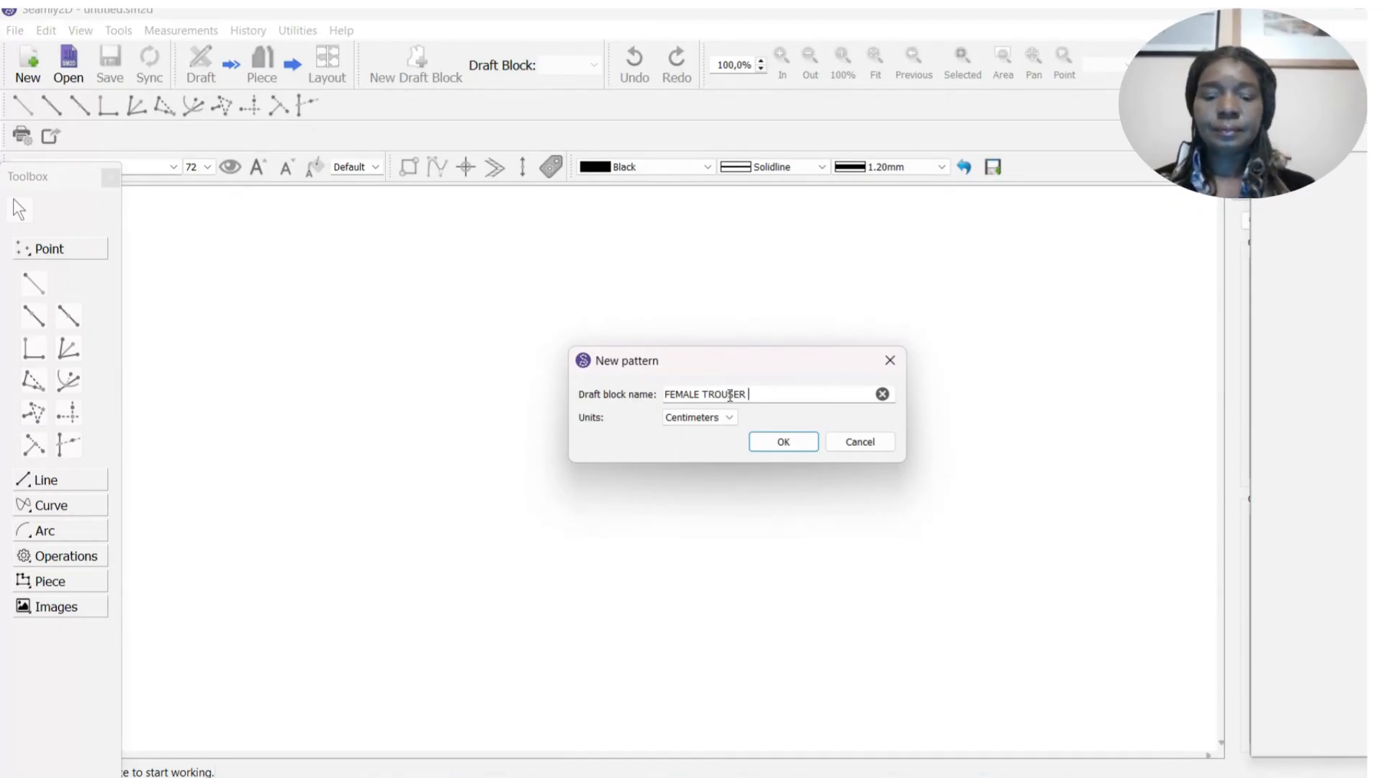
type(" PATTERN")
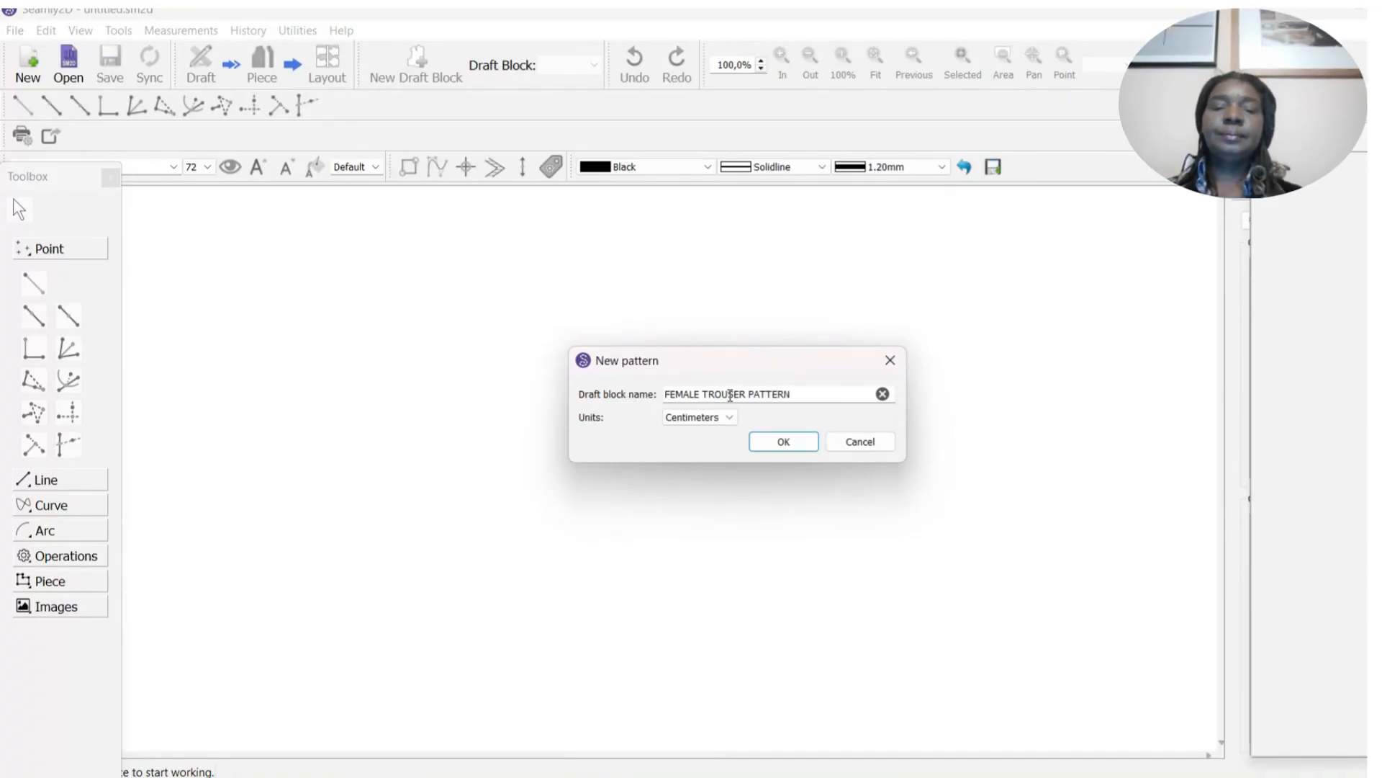
key("Tab")
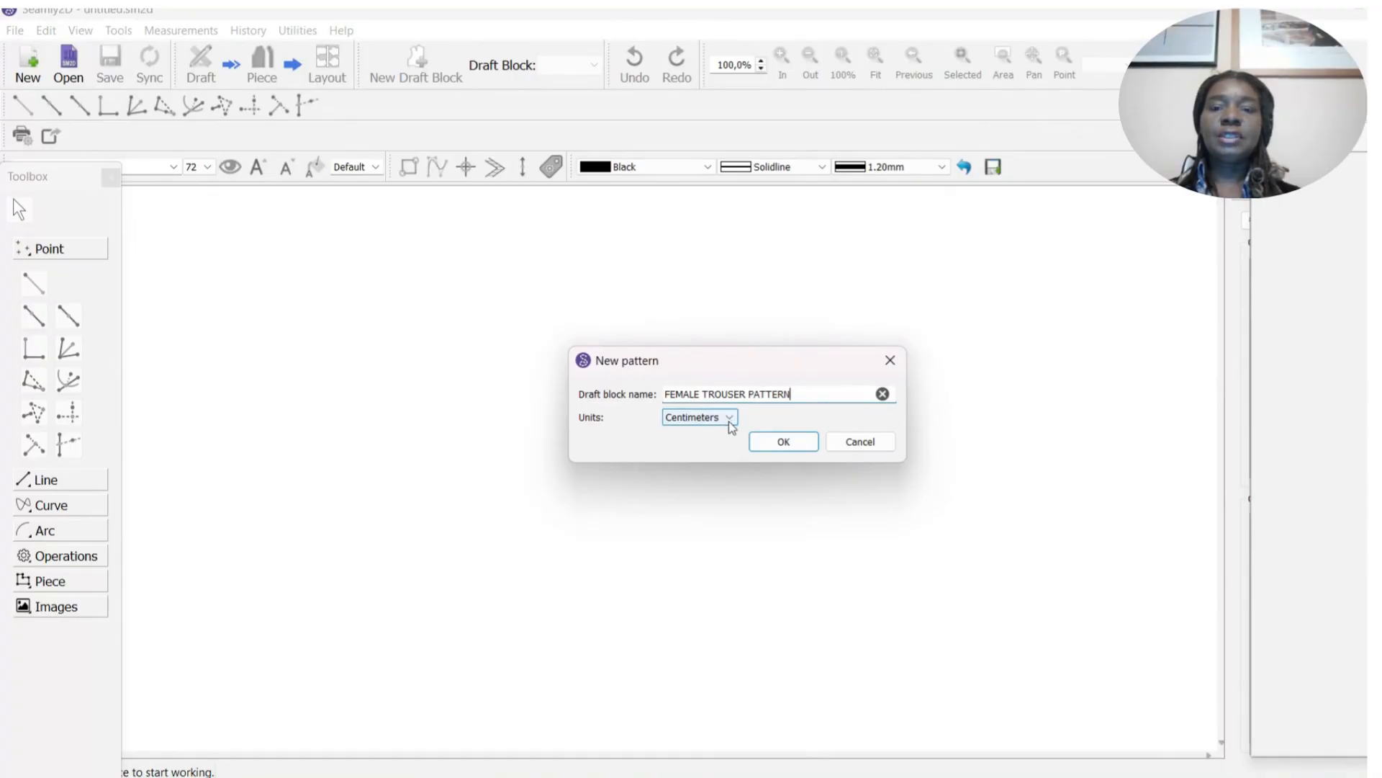
left_click(730, 419)
left_click(730, 426)
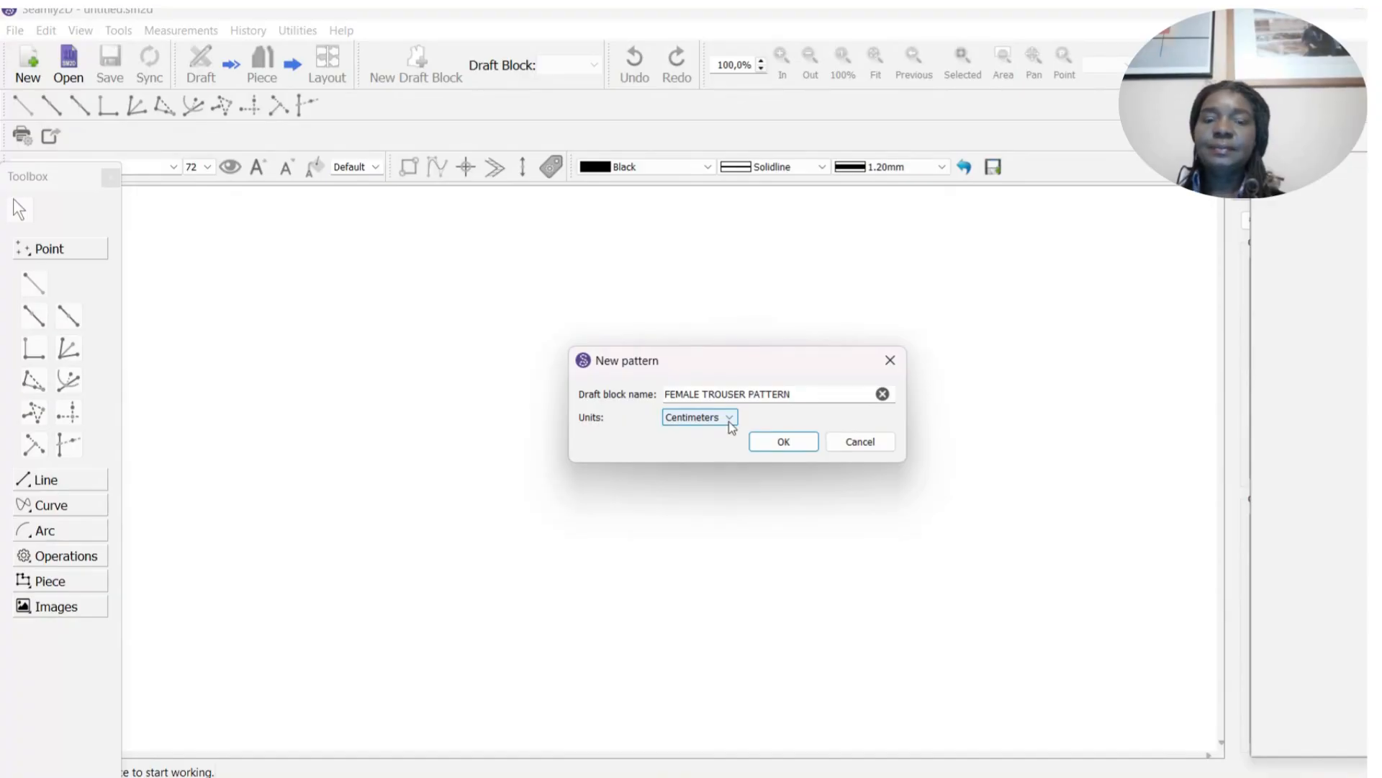
left_click(797, 444)
Move base point A up to about X 0.03, Y -6.35 and reposition its label near it.
left_click_drag(654, 572, 650, 327)
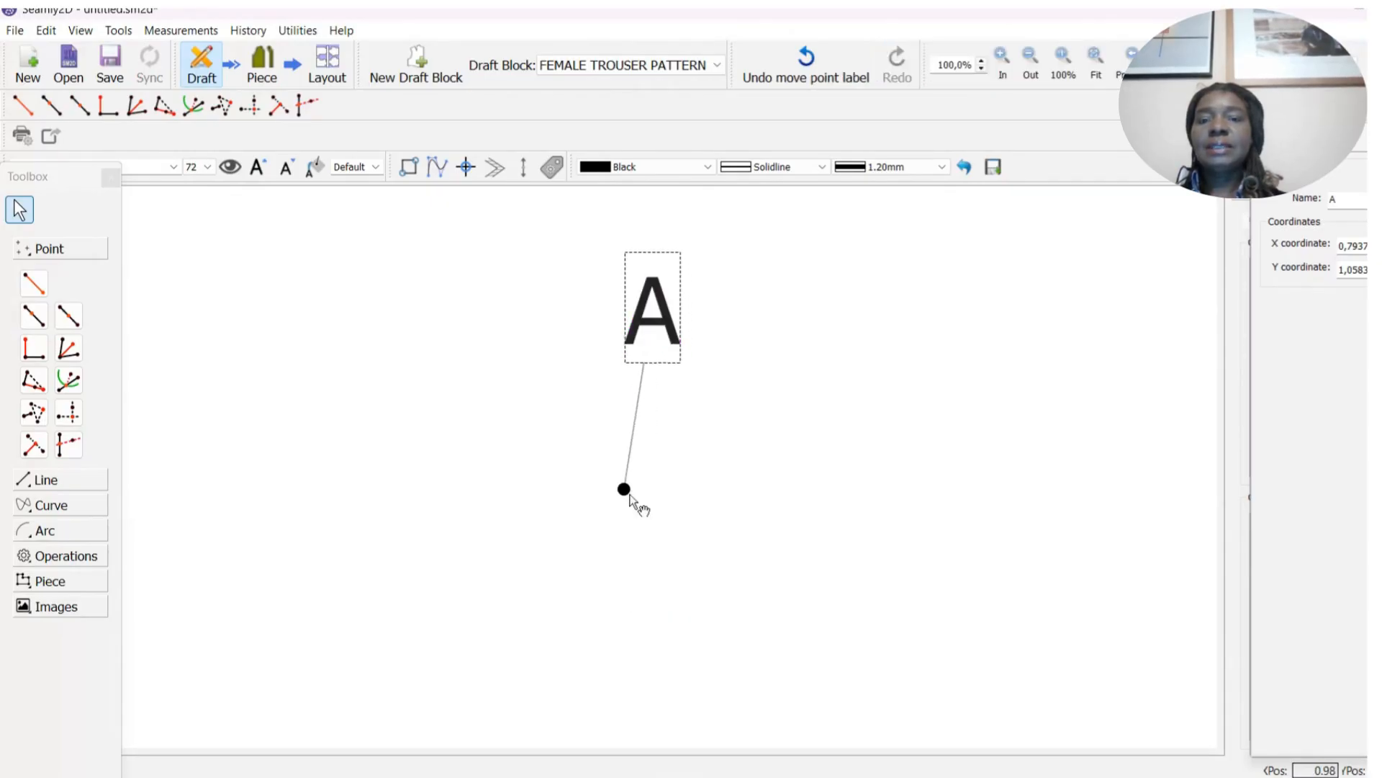
left_click_drag(625, 493, 602, 461)
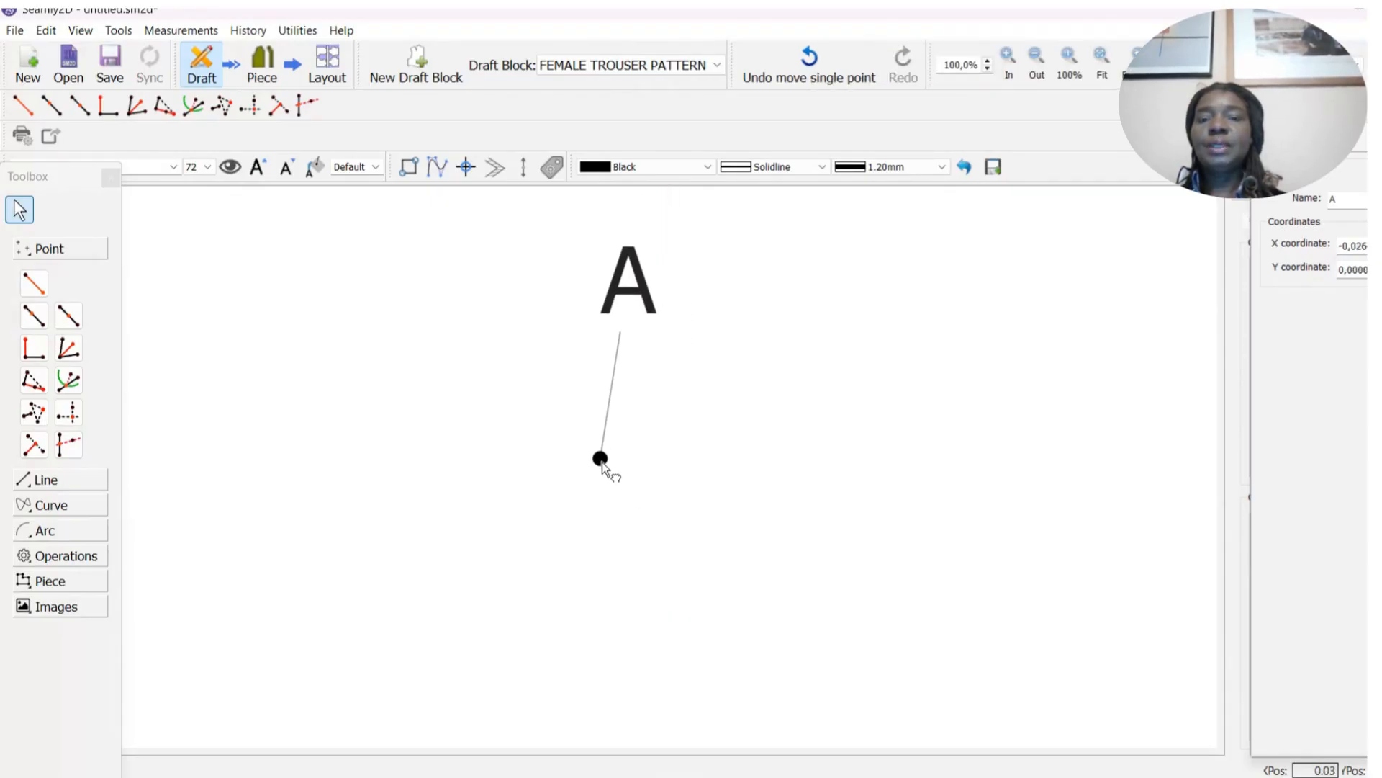
mouse_move(619, 279)
left_mouse_down()
mouse_move(606, 413)
mouse_move(643, 435)
mouse_move(601, 378)
mouse_move(603, 275)
left_mouse_up()
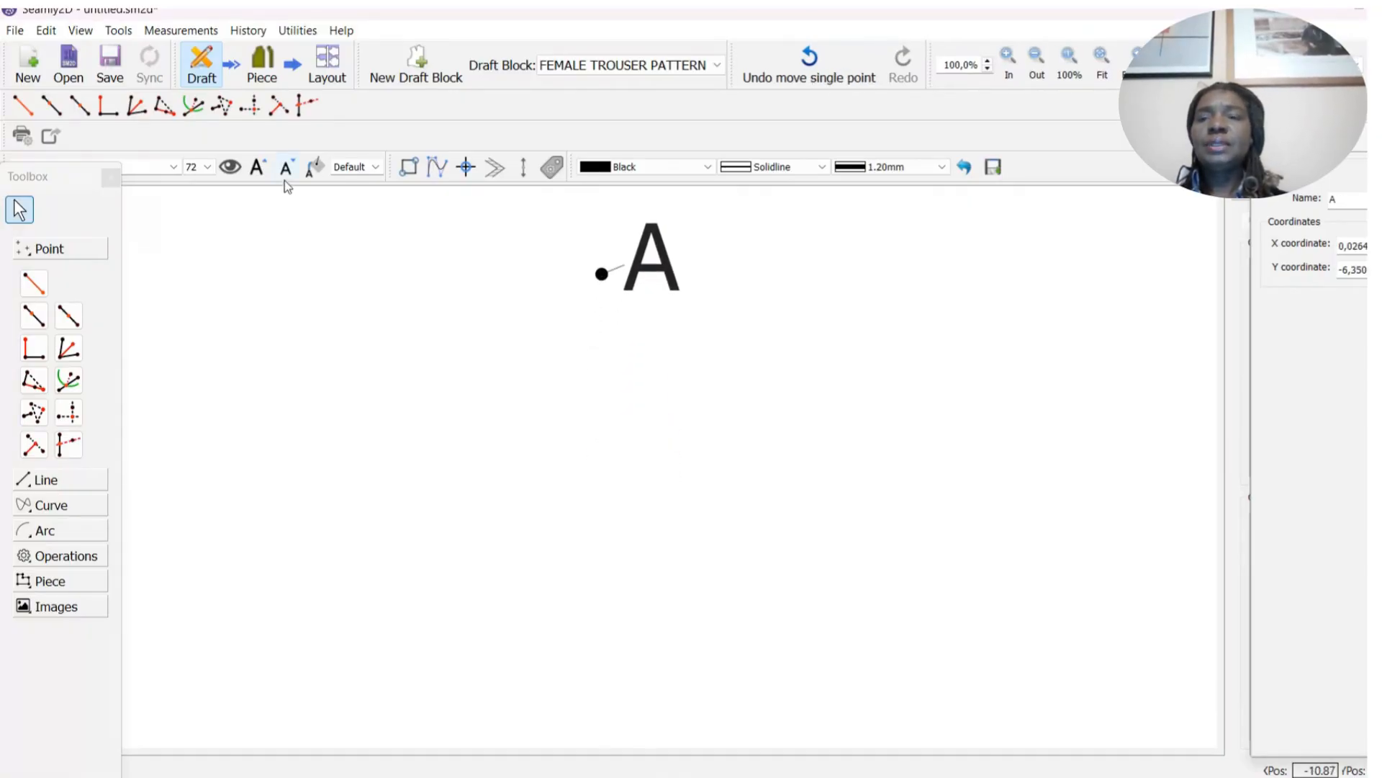
Set the point label font size to 26 and place label A just above its point.
left_click(265, 167)
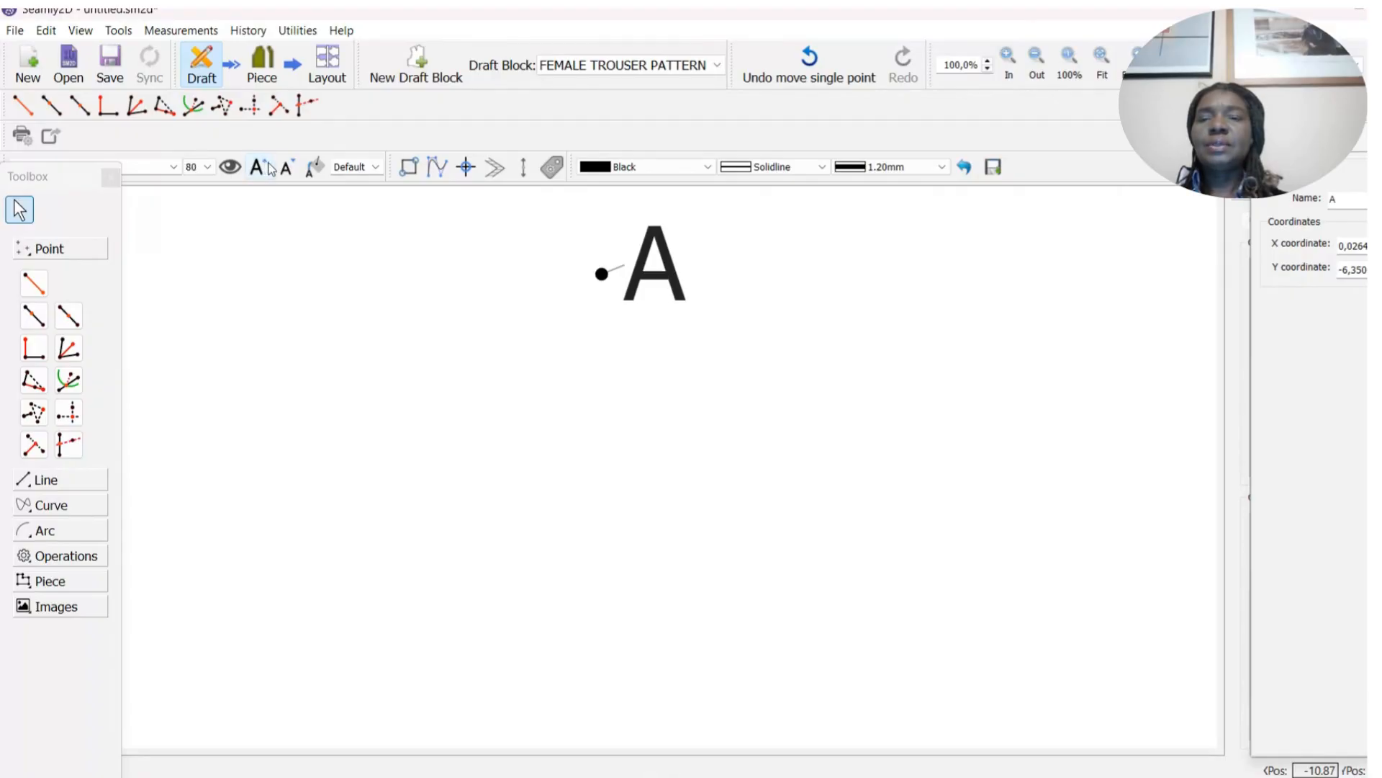
left_click(288, 168)
left_click(288, 167)
left_click(288, 168)
left_click(288, 168)
left_click(288, 168)
left_click(288, 168)
left_click(288, 168)
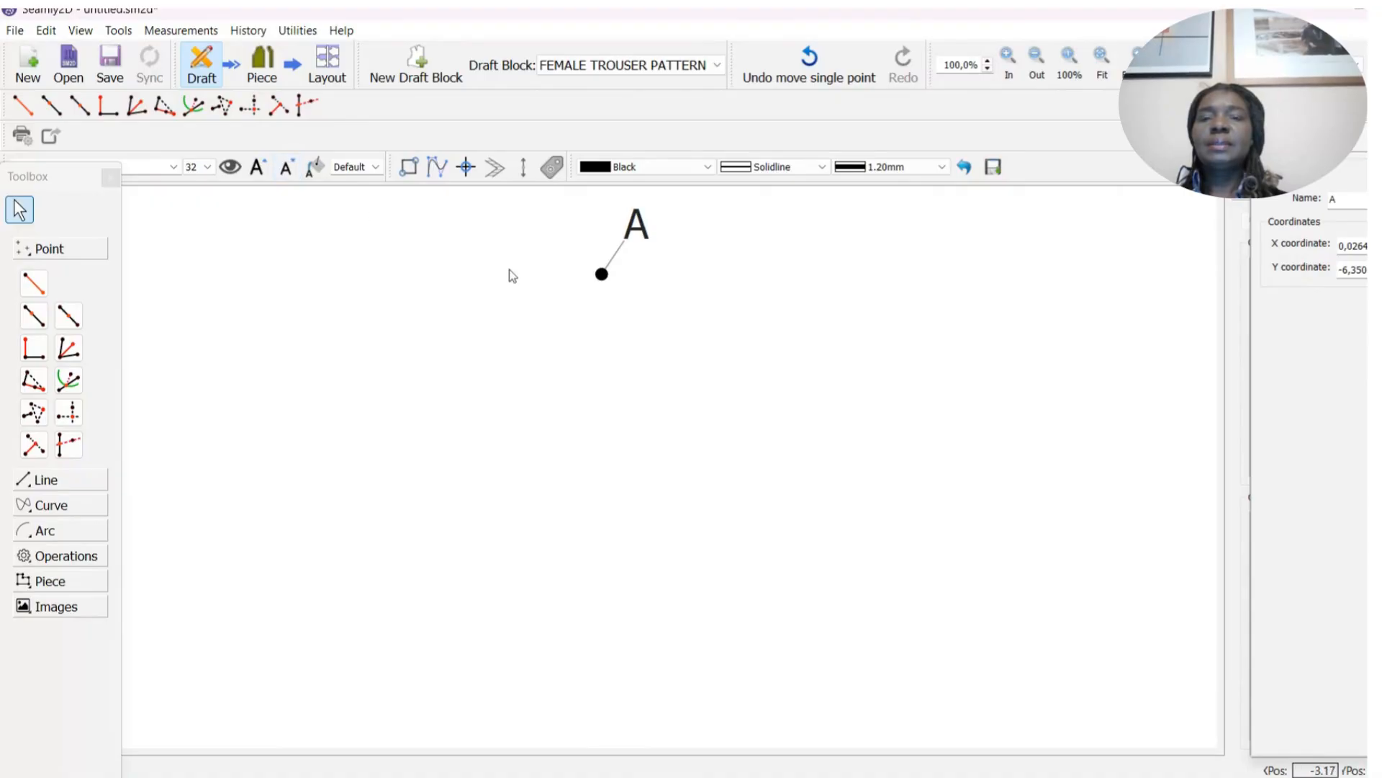
left_click_drag(637, 226, 628, 241)
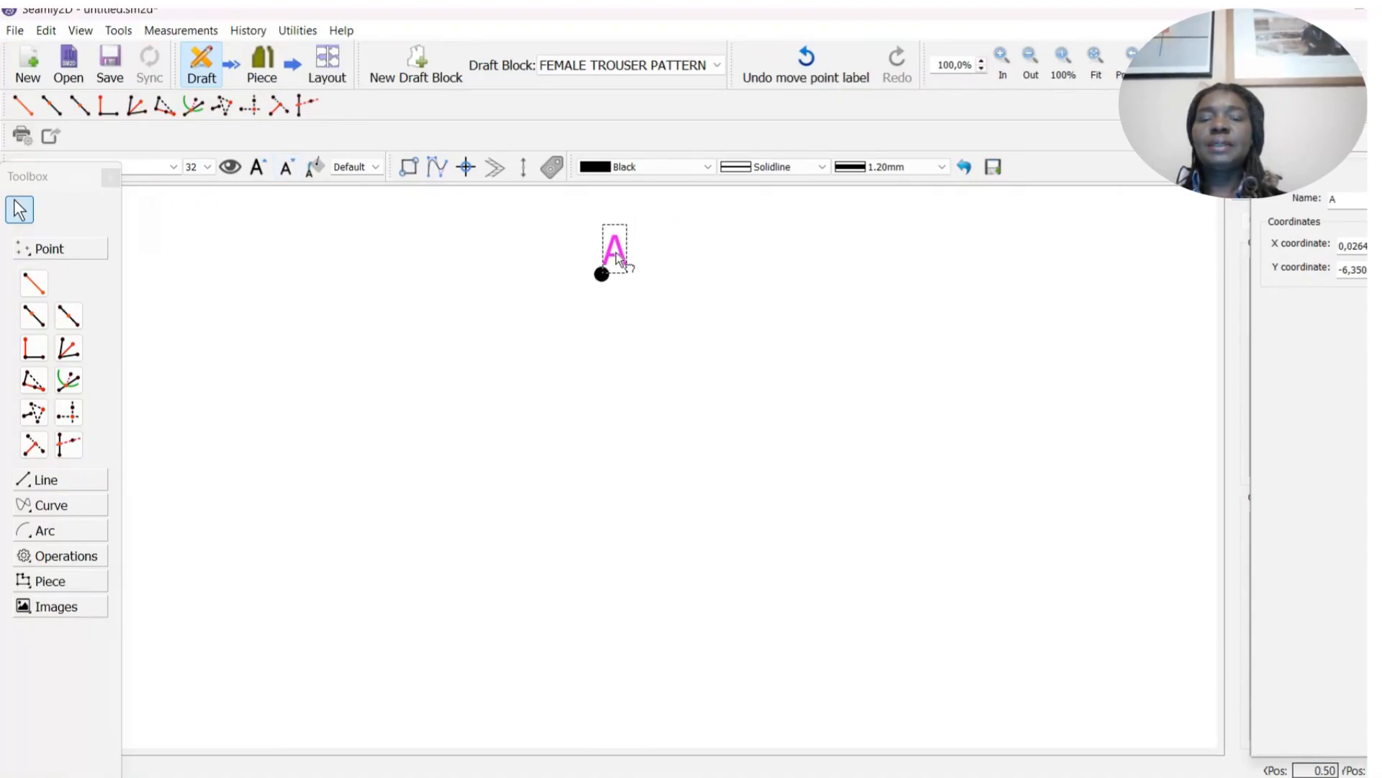
left_click(290, 167)
left_click(290, 168)
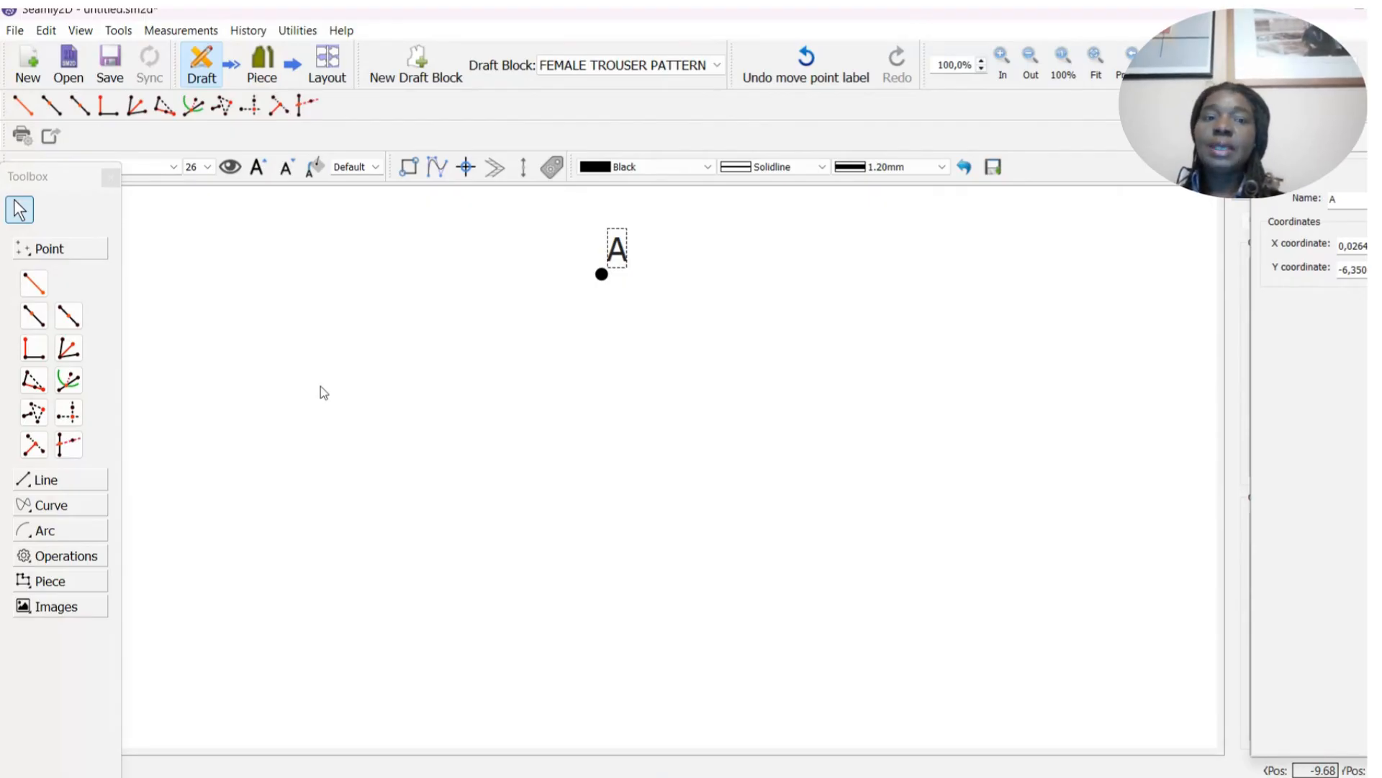
Load the multisize measurement file measurements.multi 32-36 and set the pattern size to 32.
left_click(181, 33)
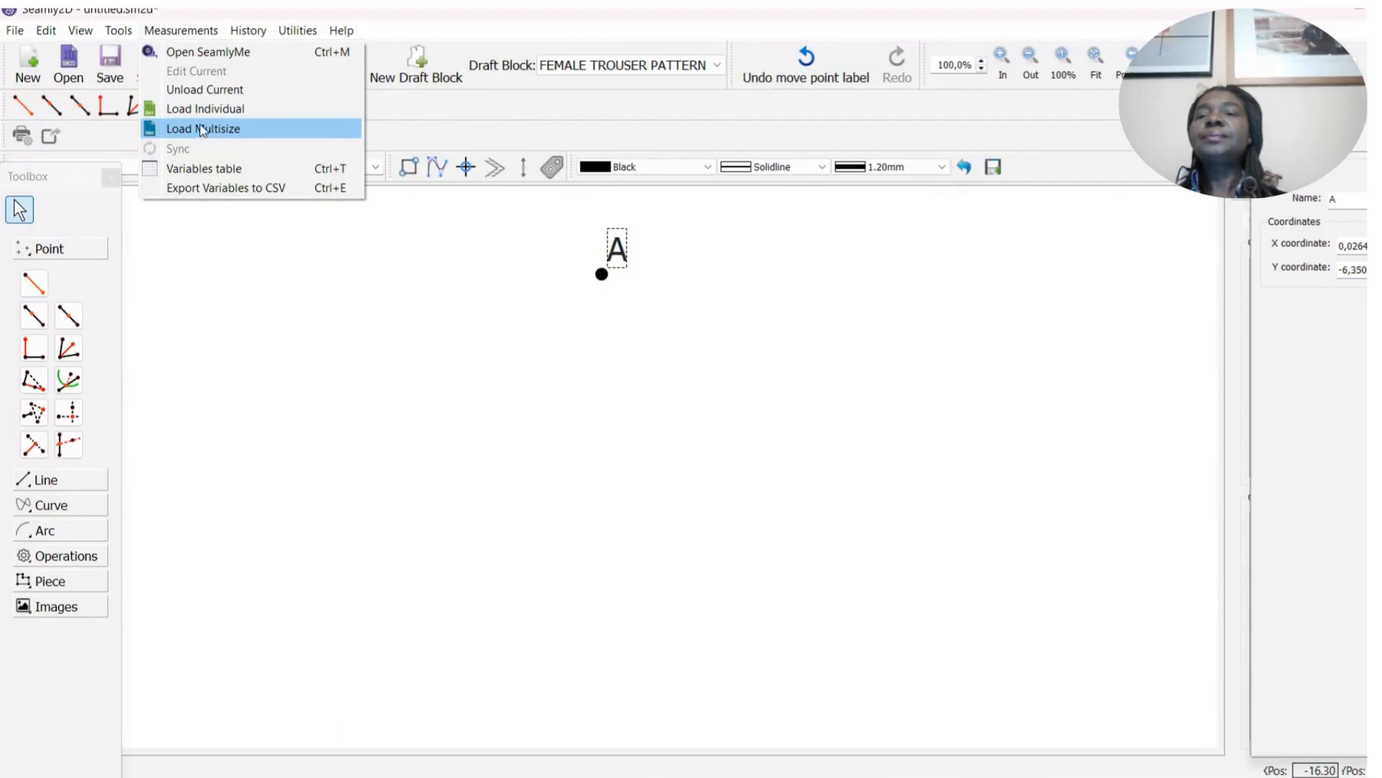
left_click(202, 129)
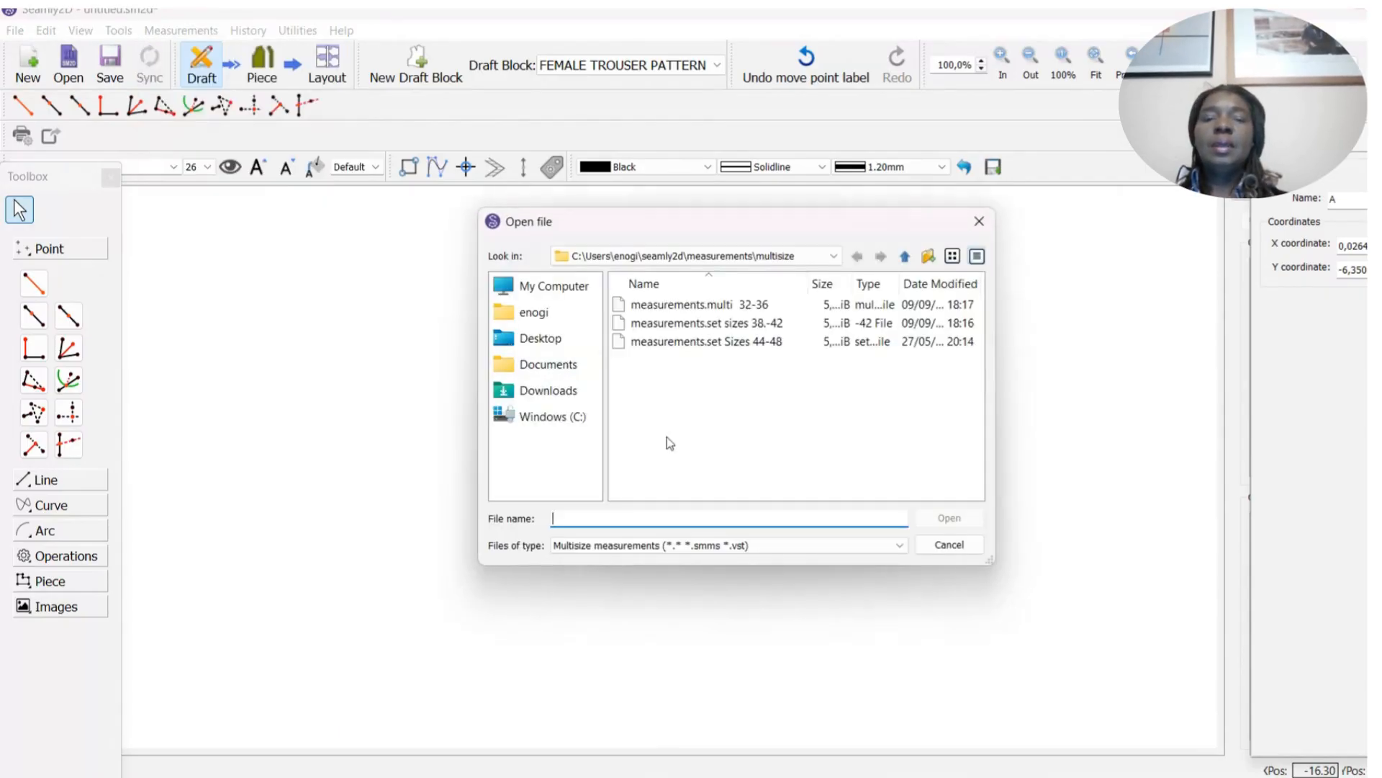
left_click(753, 309)
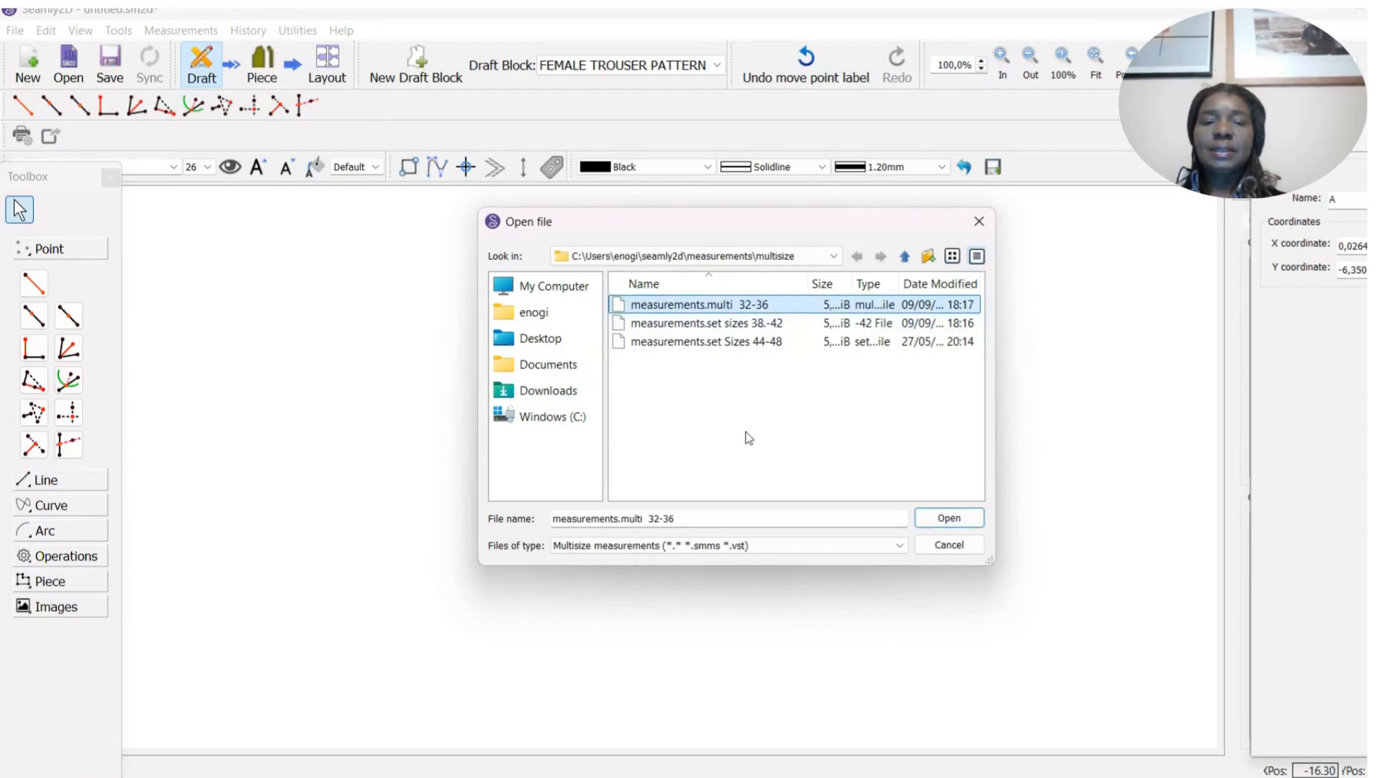
left_click(950, 518)
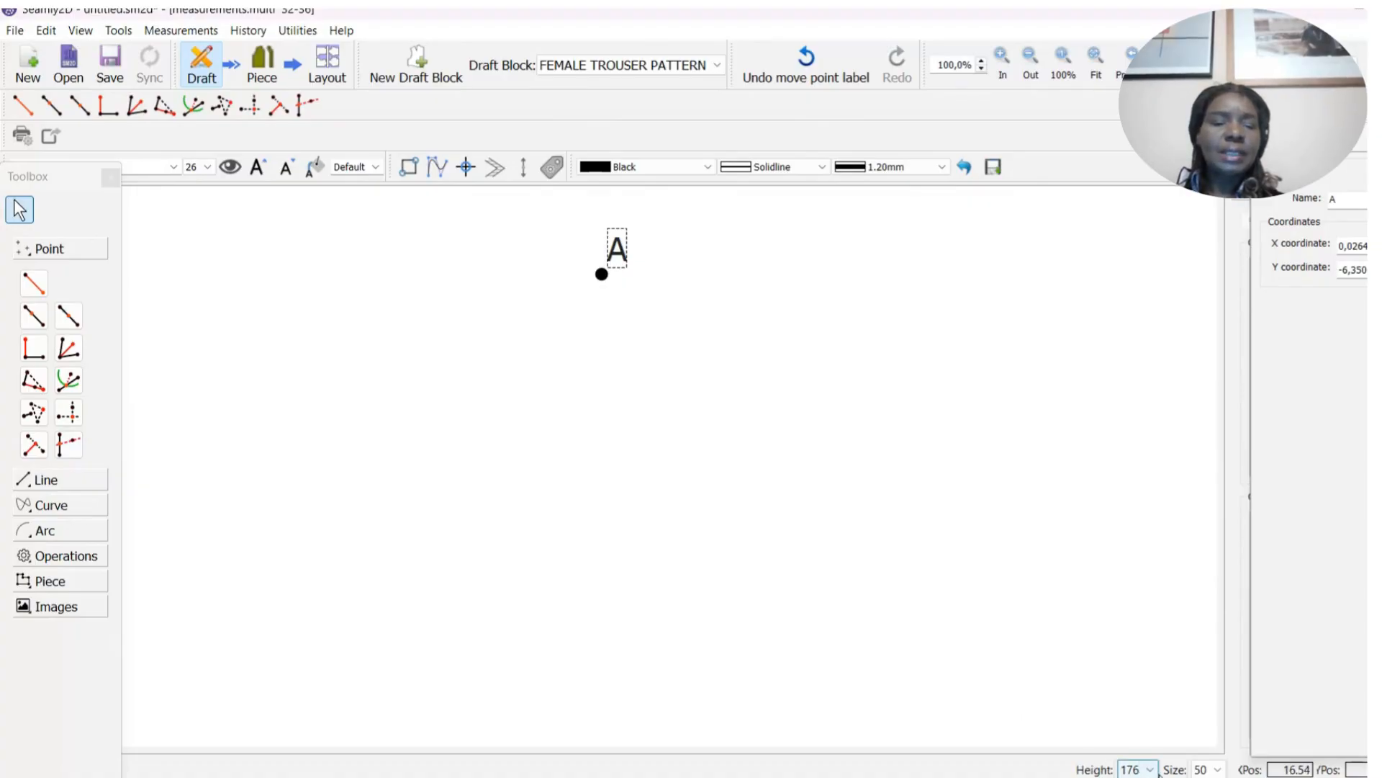
left_click(1214, 771)
left_click(1209, 620)
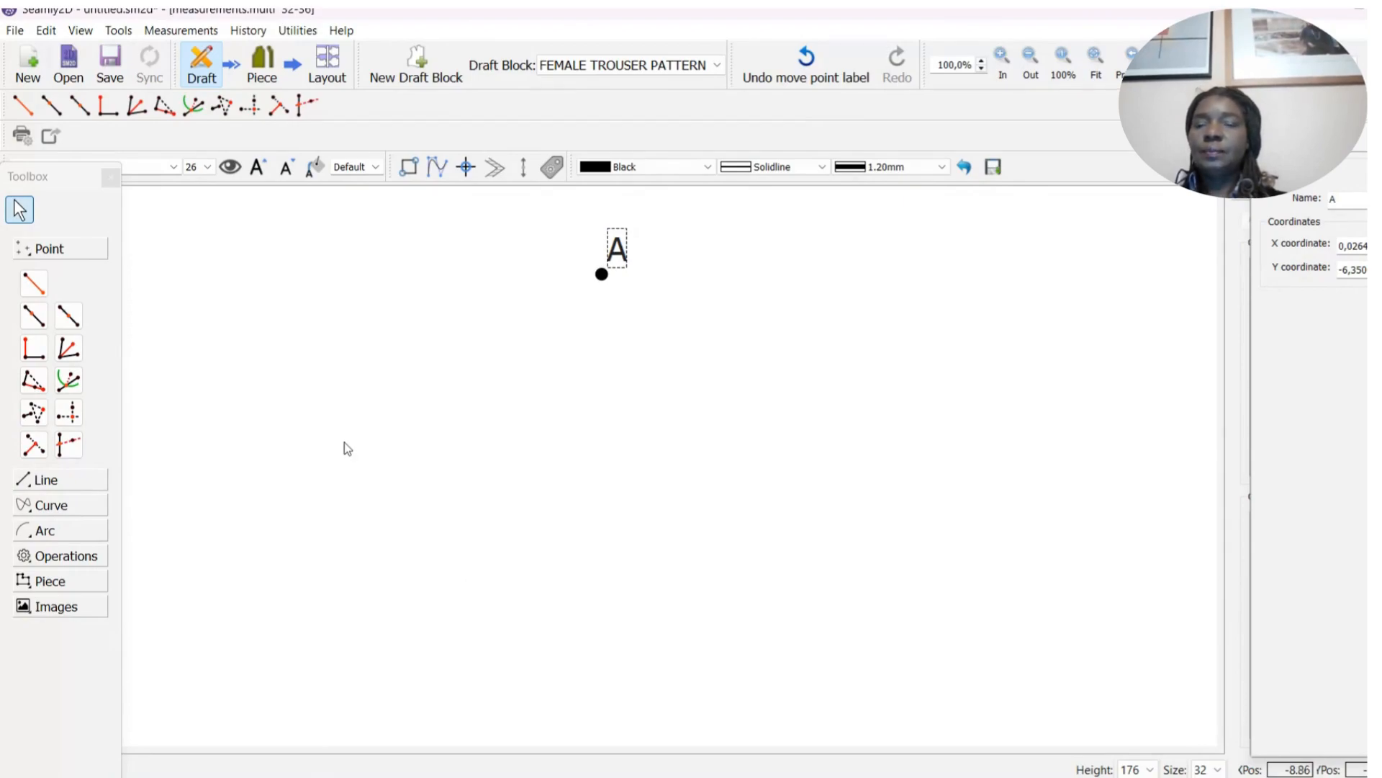
Start a length-and-angle point straight below base point A and set its angle to 270°.
left_click(43, 284)
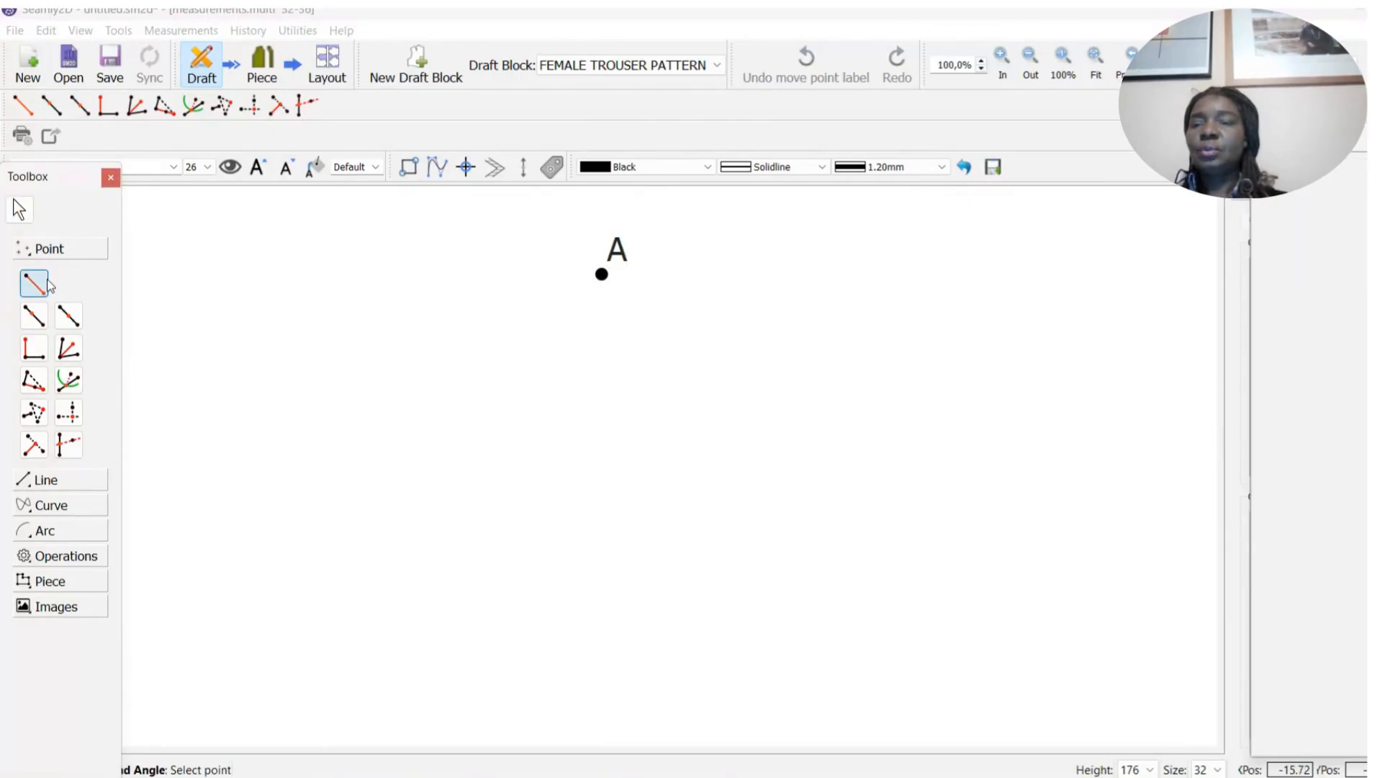
left_click(603, 276)
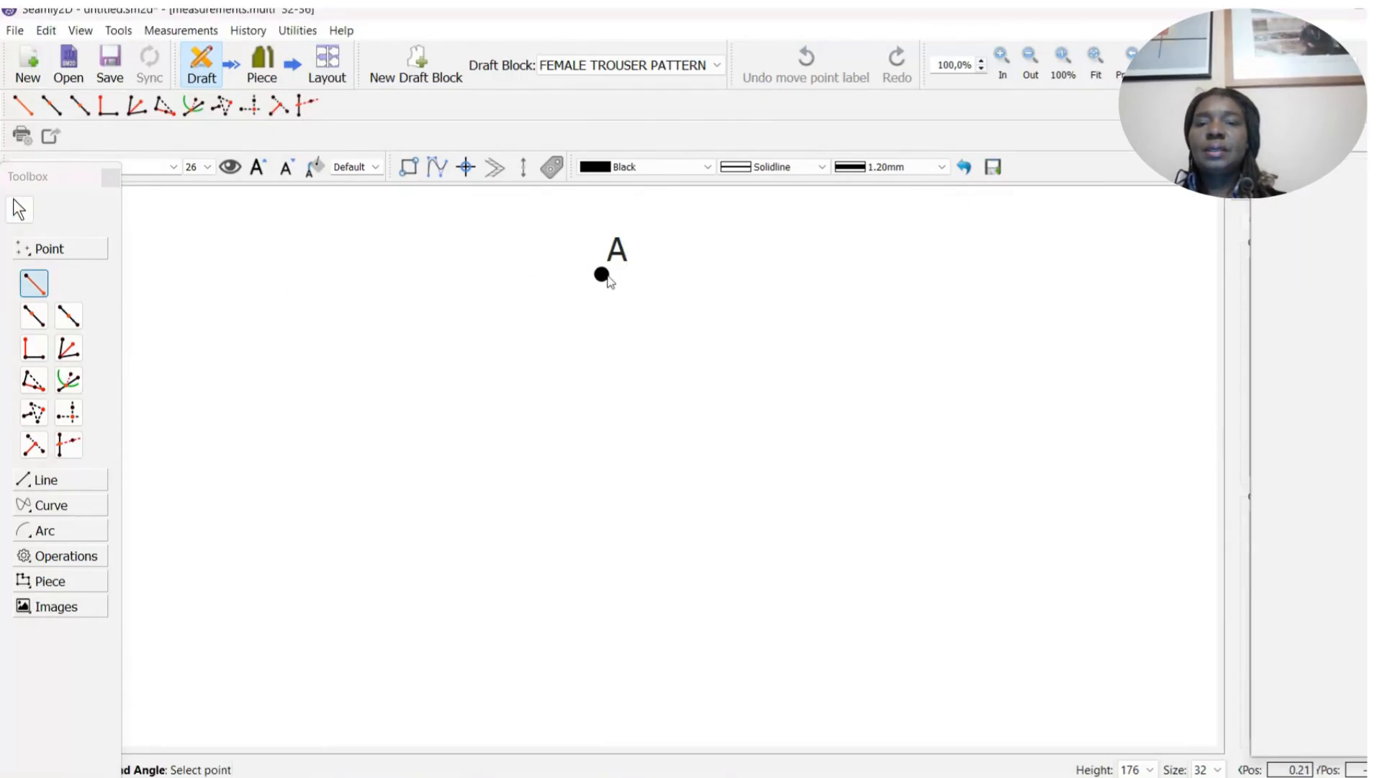
left_click(607, 285)
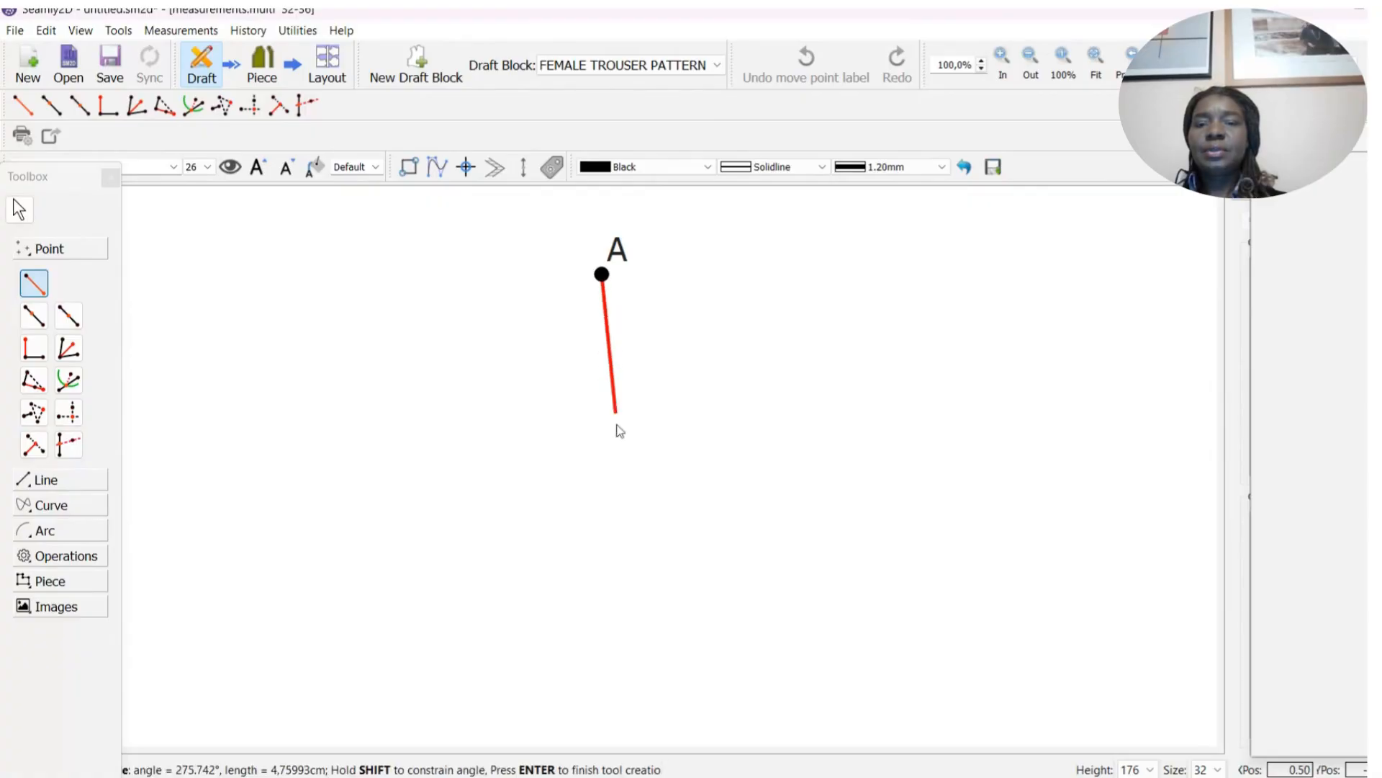
left_click(607, 612)
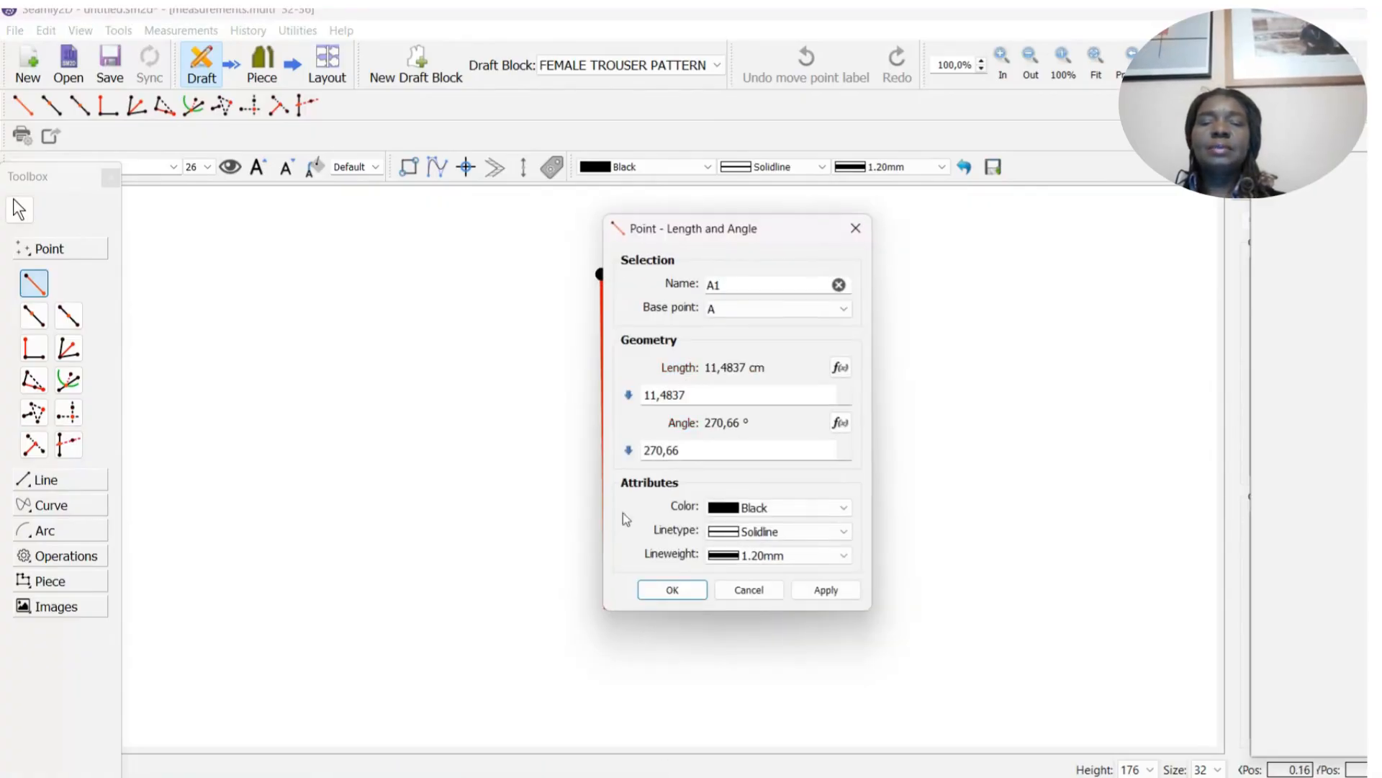
left_click(689, 455)
key("BackSpace")
key("BackSpace")
key("BackSpace")
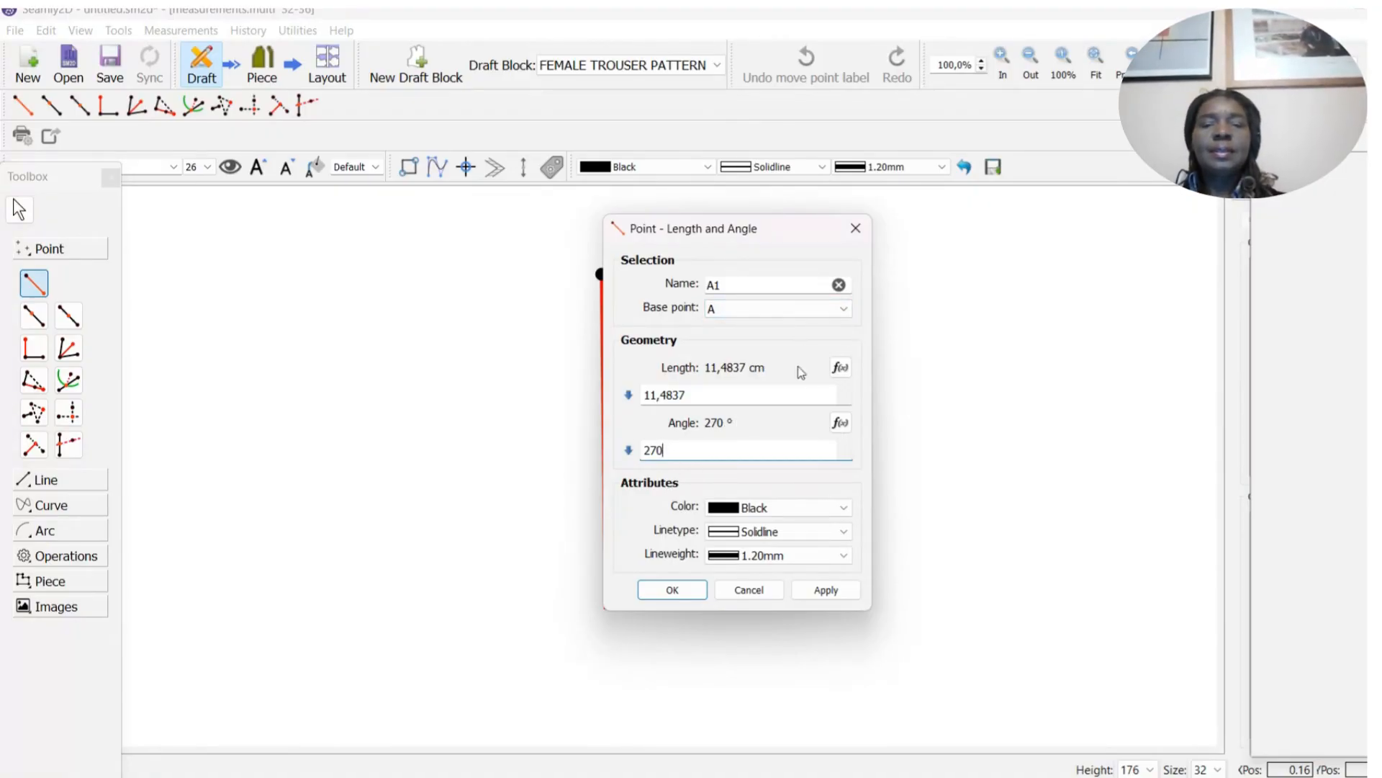
Set the new point's length formula to the measurement height_waist_side and create the vertical line from A.
left_click(839, 368)
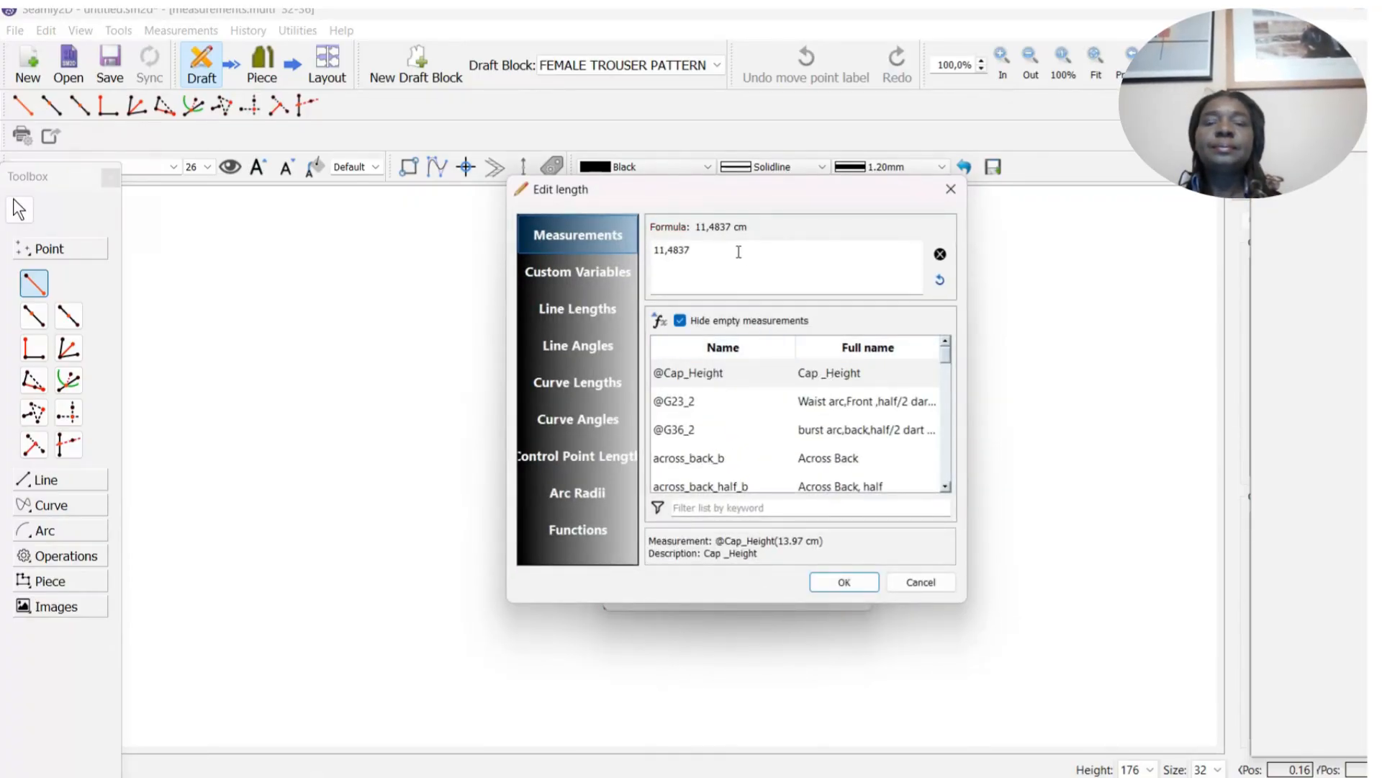
left_click(940, 255)
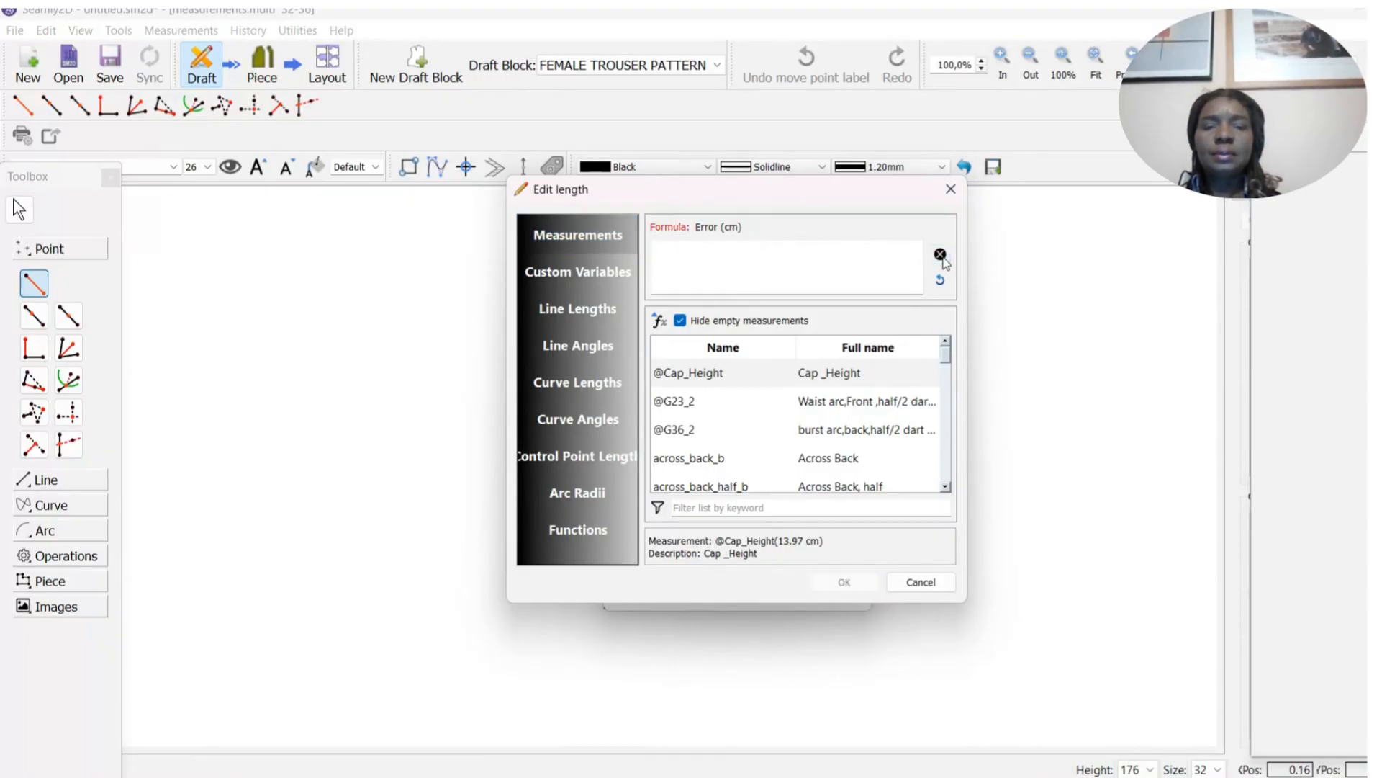
left_click(694, 507)
type("heig")
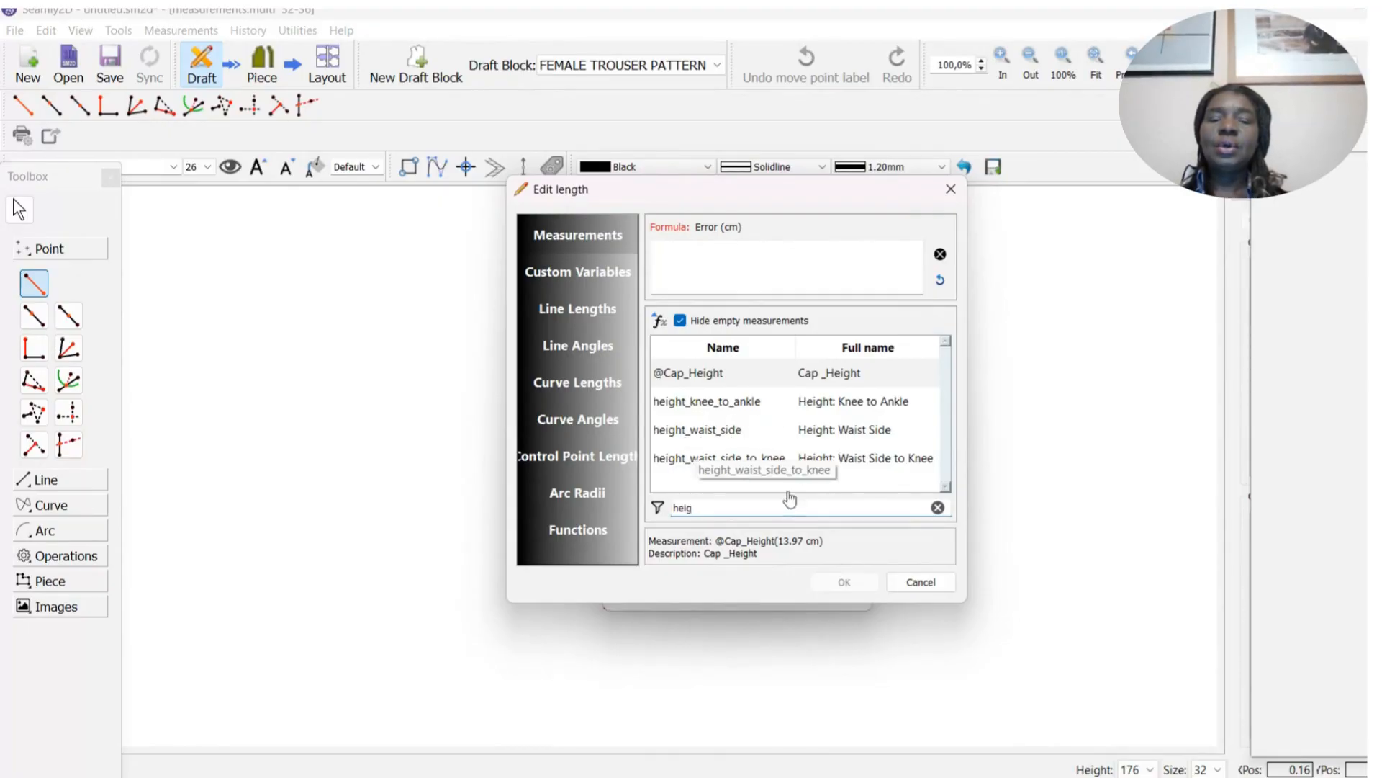
left_click(729, 436)
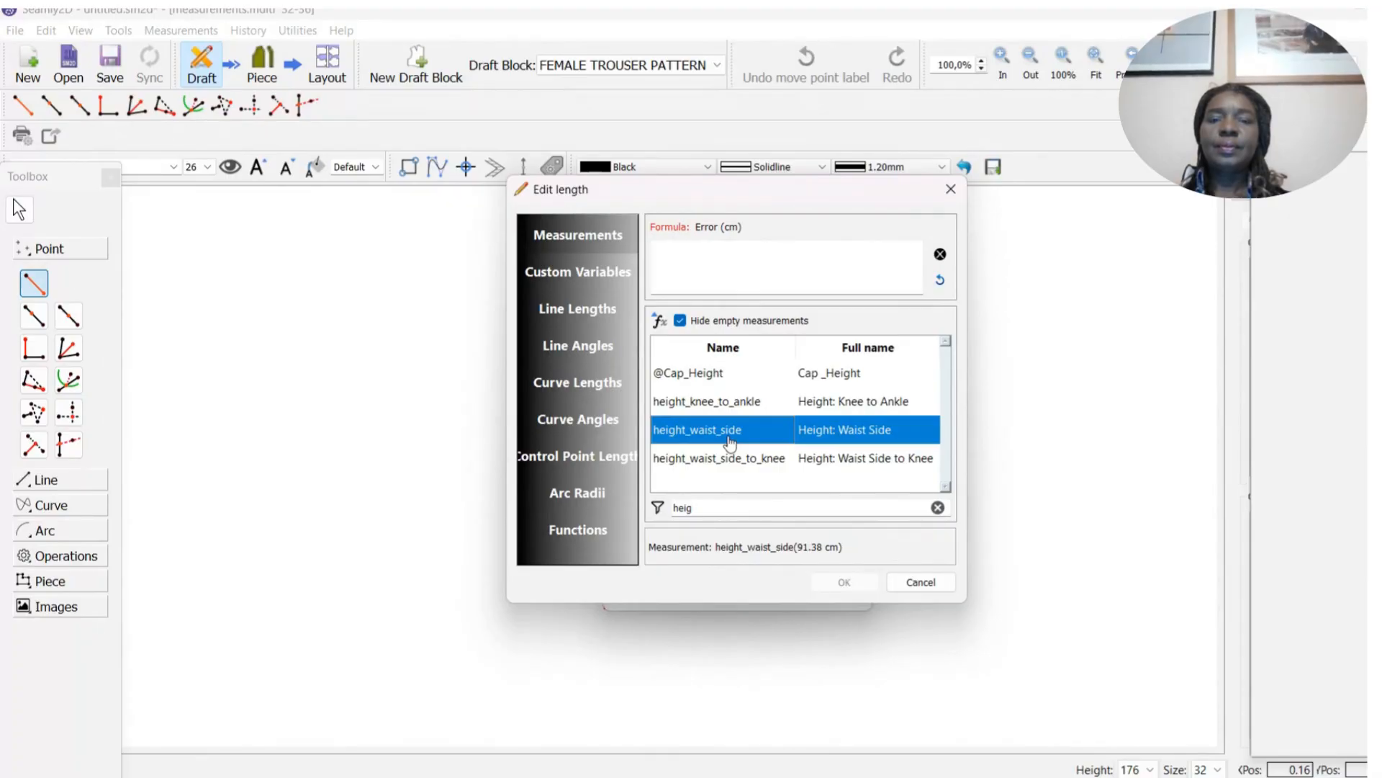
double_click(729, 436)
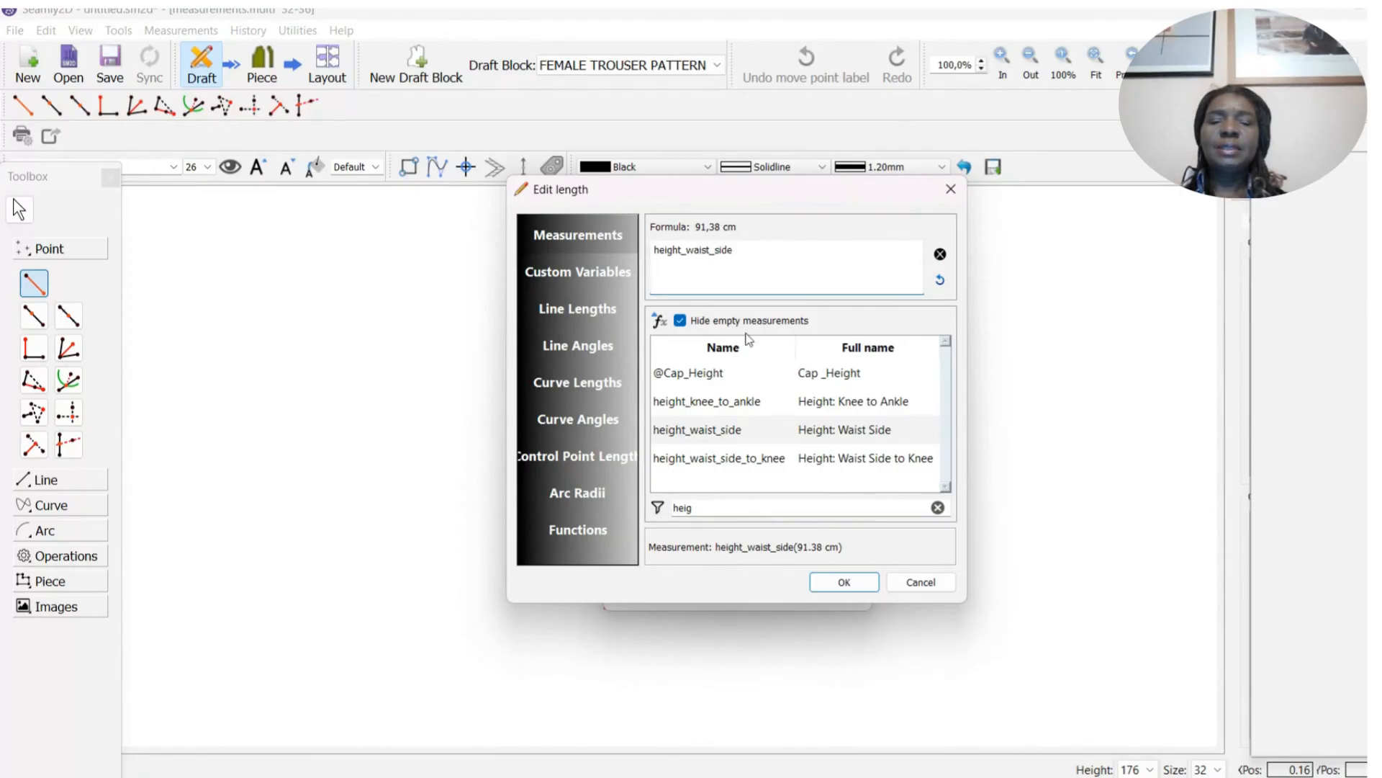
left_click(844, 583)
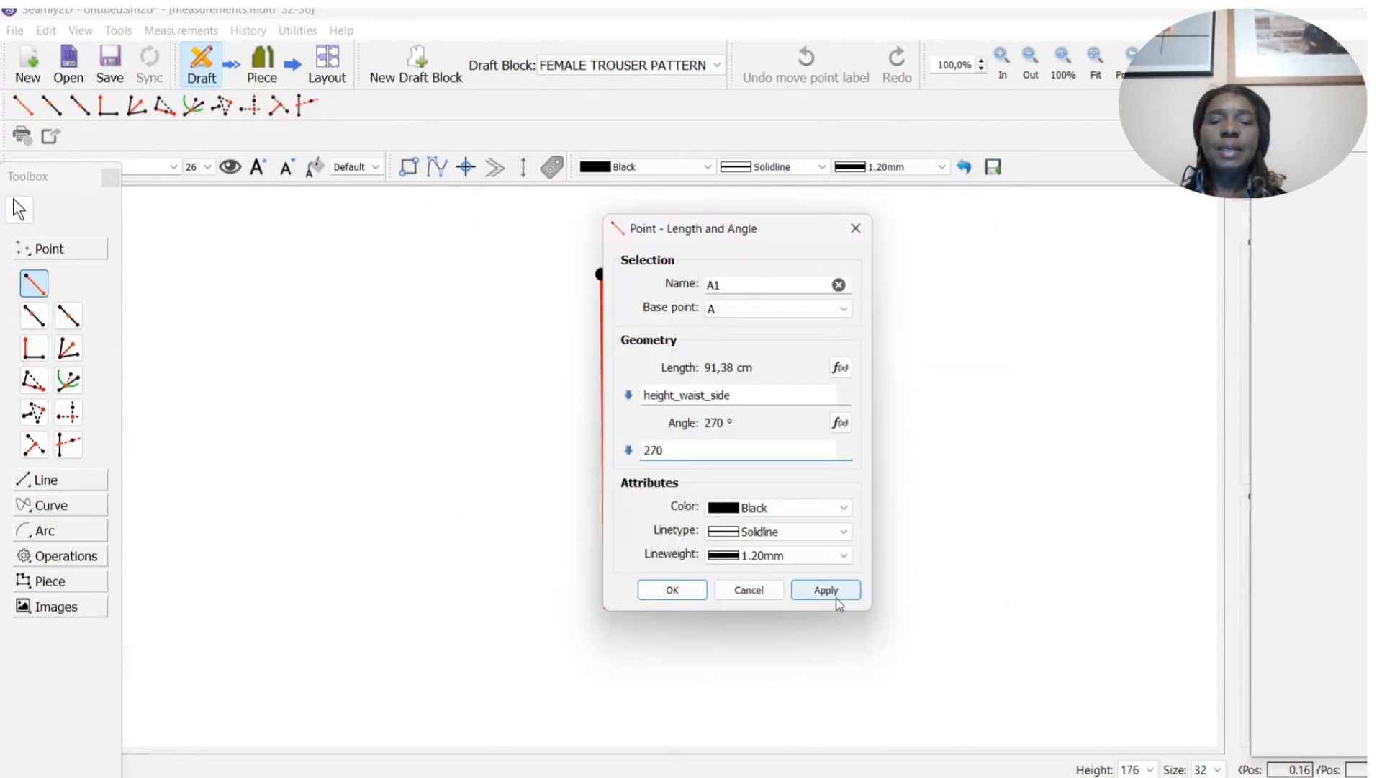
left_click(839, 598)
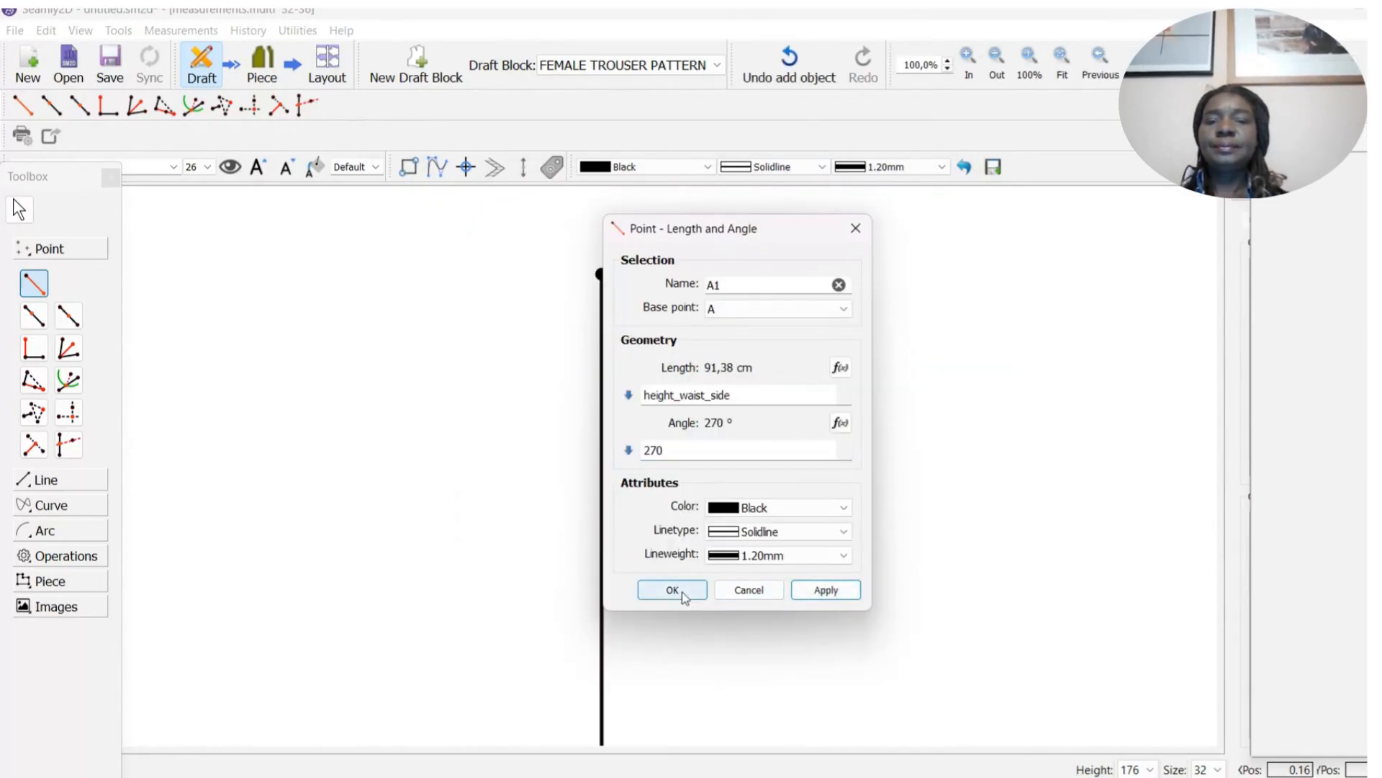
left_click(682, 591)
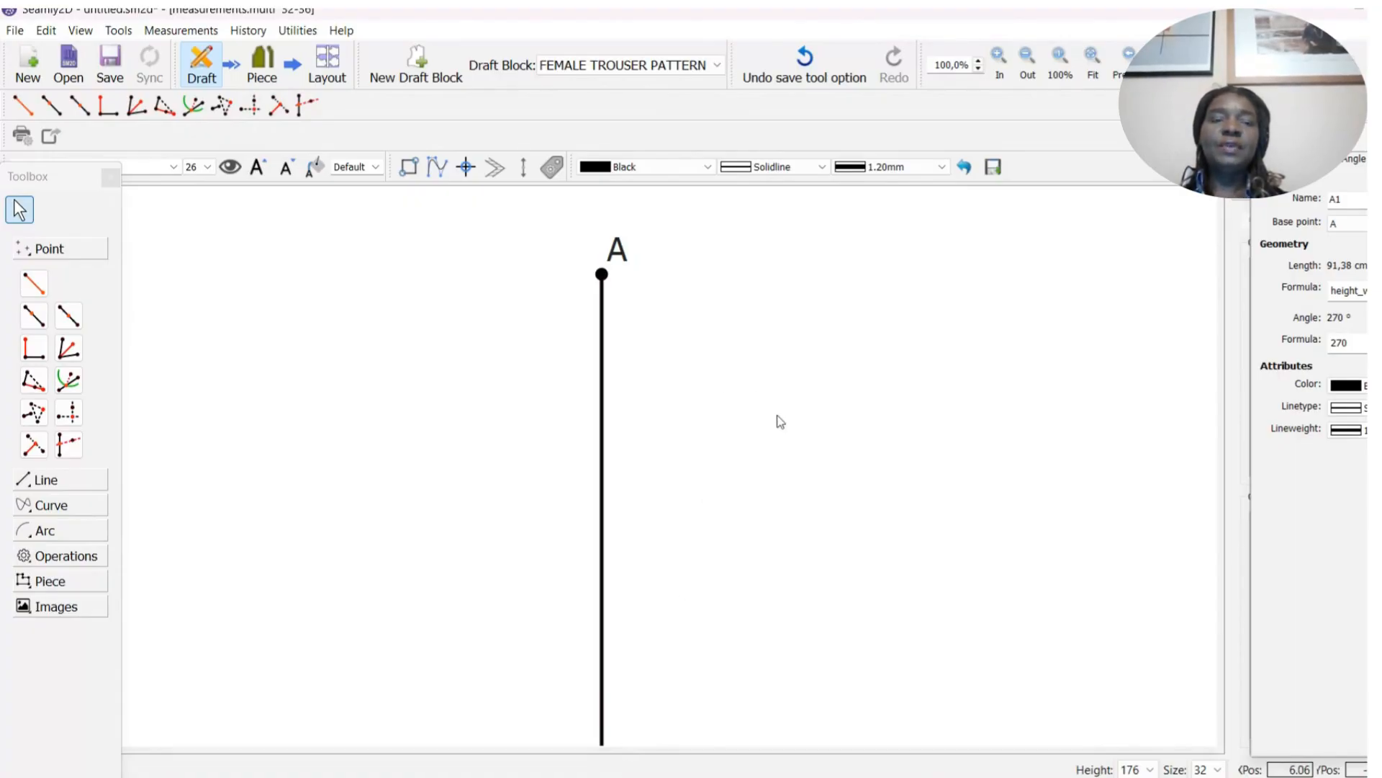
Fit the whole vertical line in view with some margin and enlarge the point label font size to 96.
left_click(1094, 61)
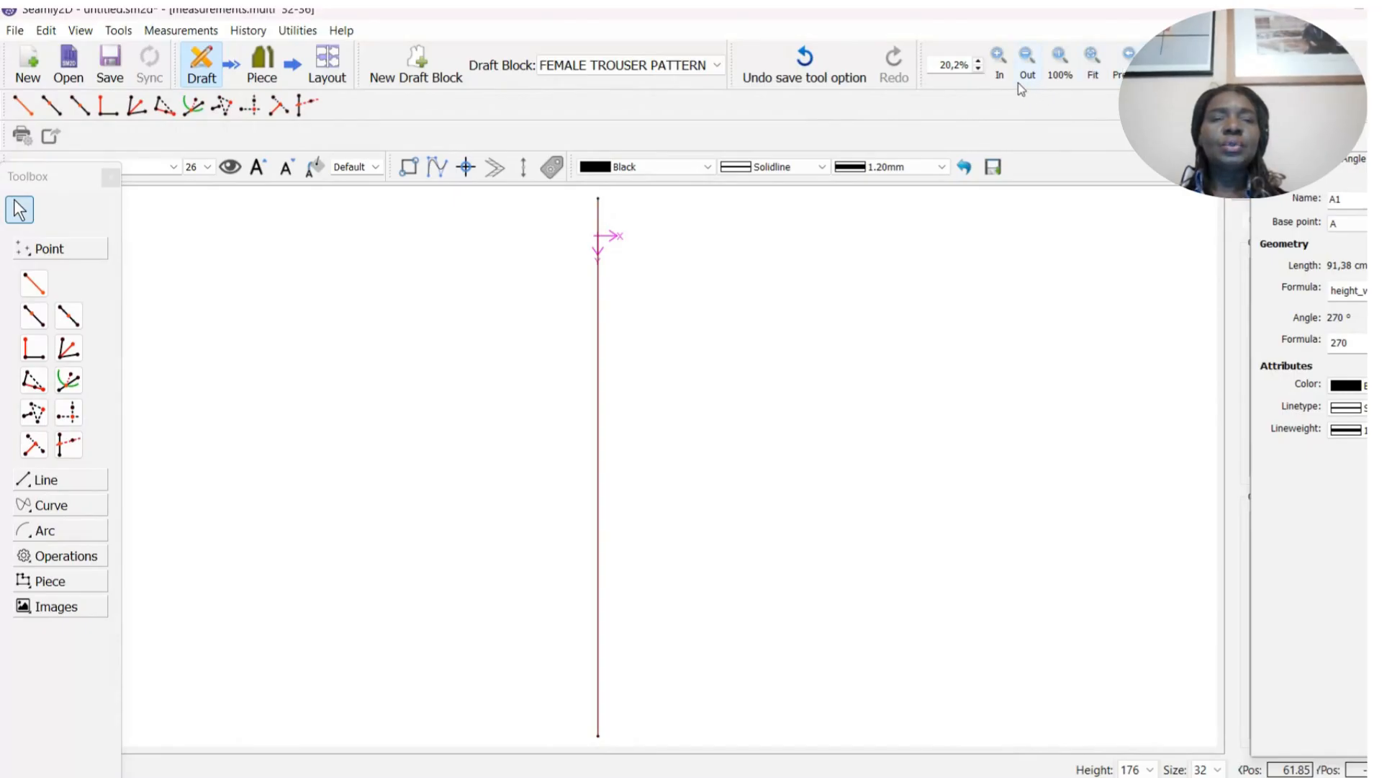
left_click(1000, 59)
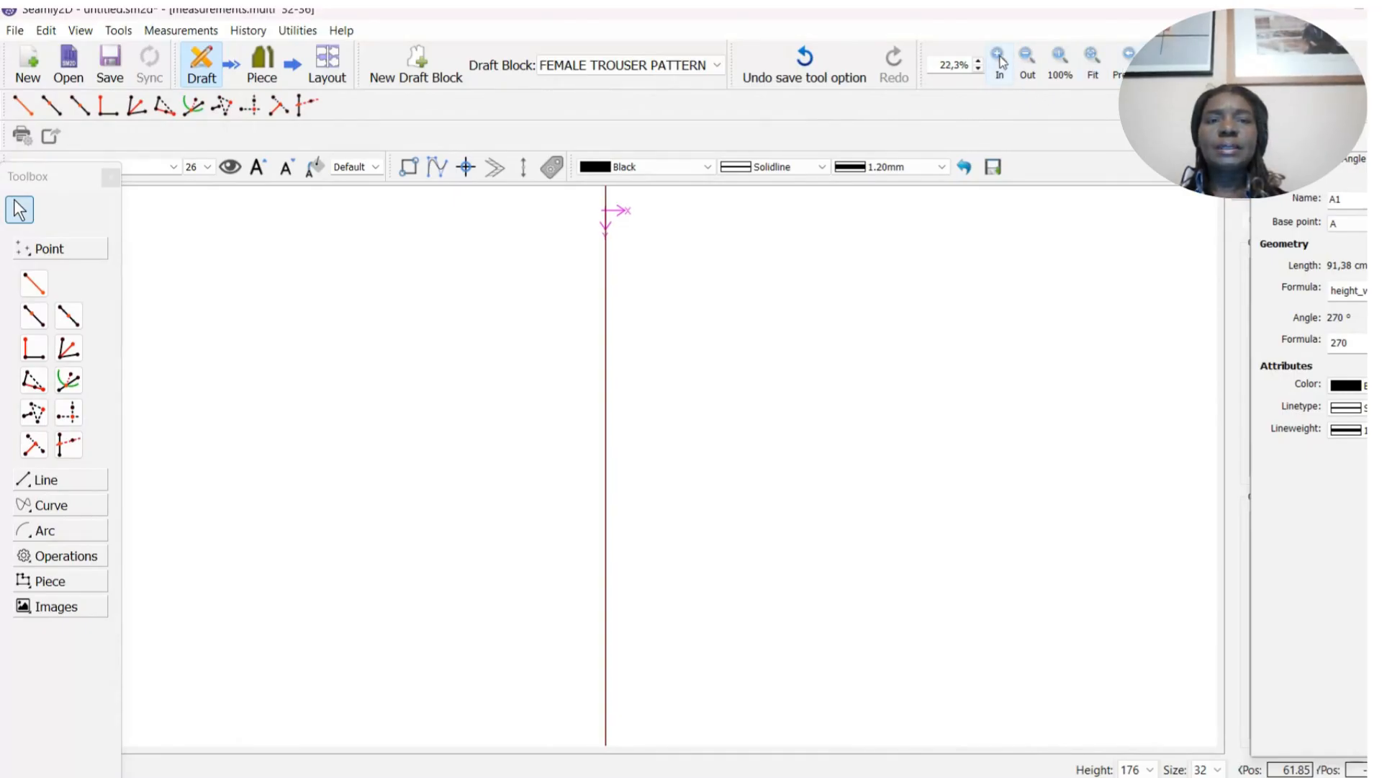
left_click(1029, 59)
left_click(1028, 59)
left_click(1028, 59)
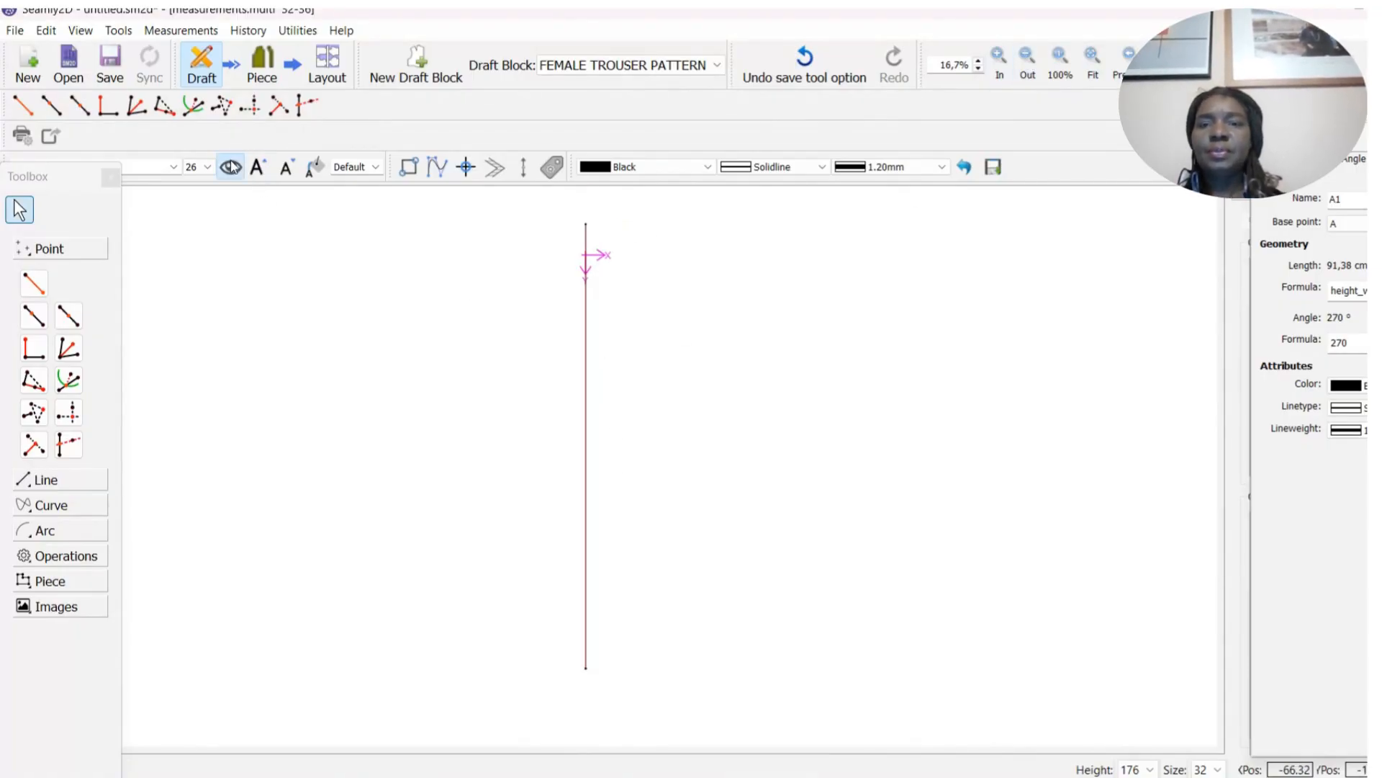
left_click(261, 167)
left_click(265, 166)
left_click(265, 166)
left_click(265, 167)
left_click(265, 166)
left_click(265, 166)
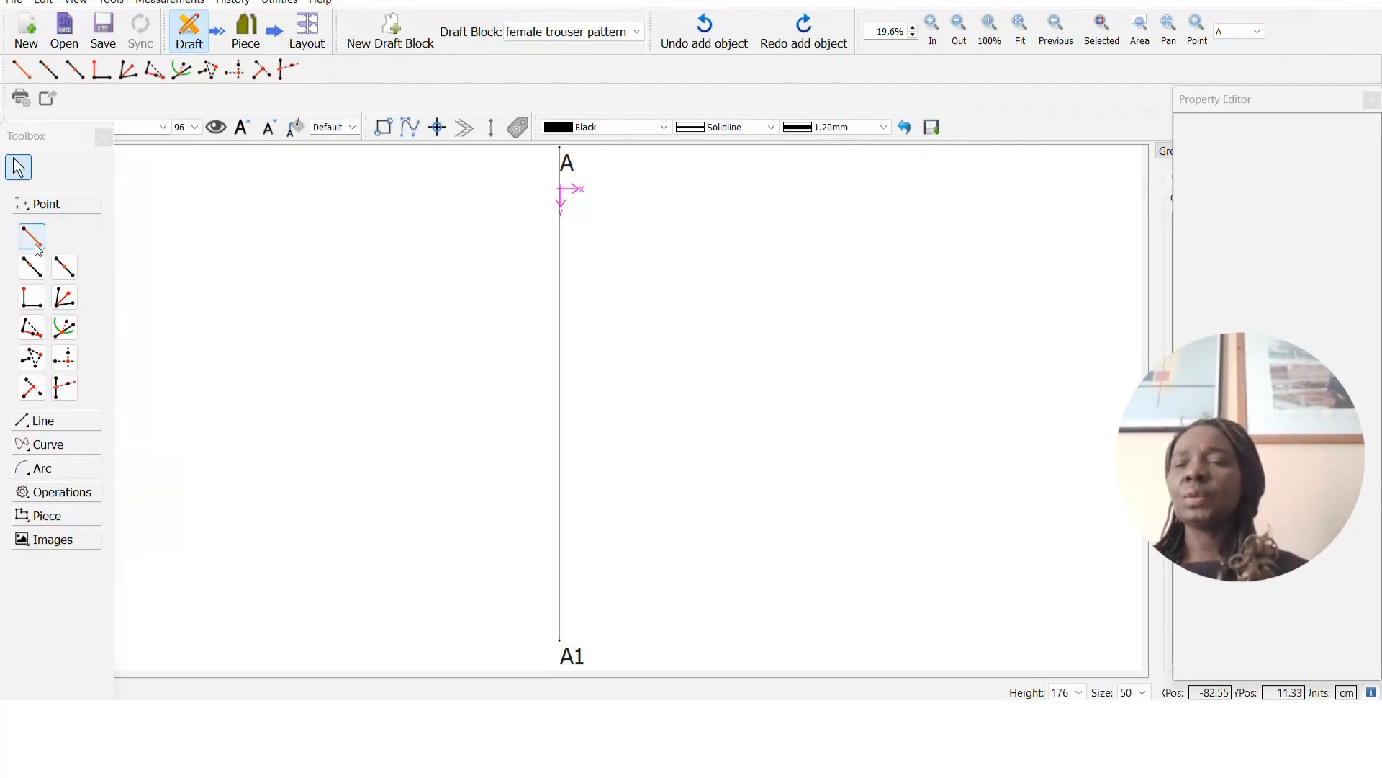
Start a Point - On Line between A and A1, with A as first point and A1 as second point.
left_click(34, 267)
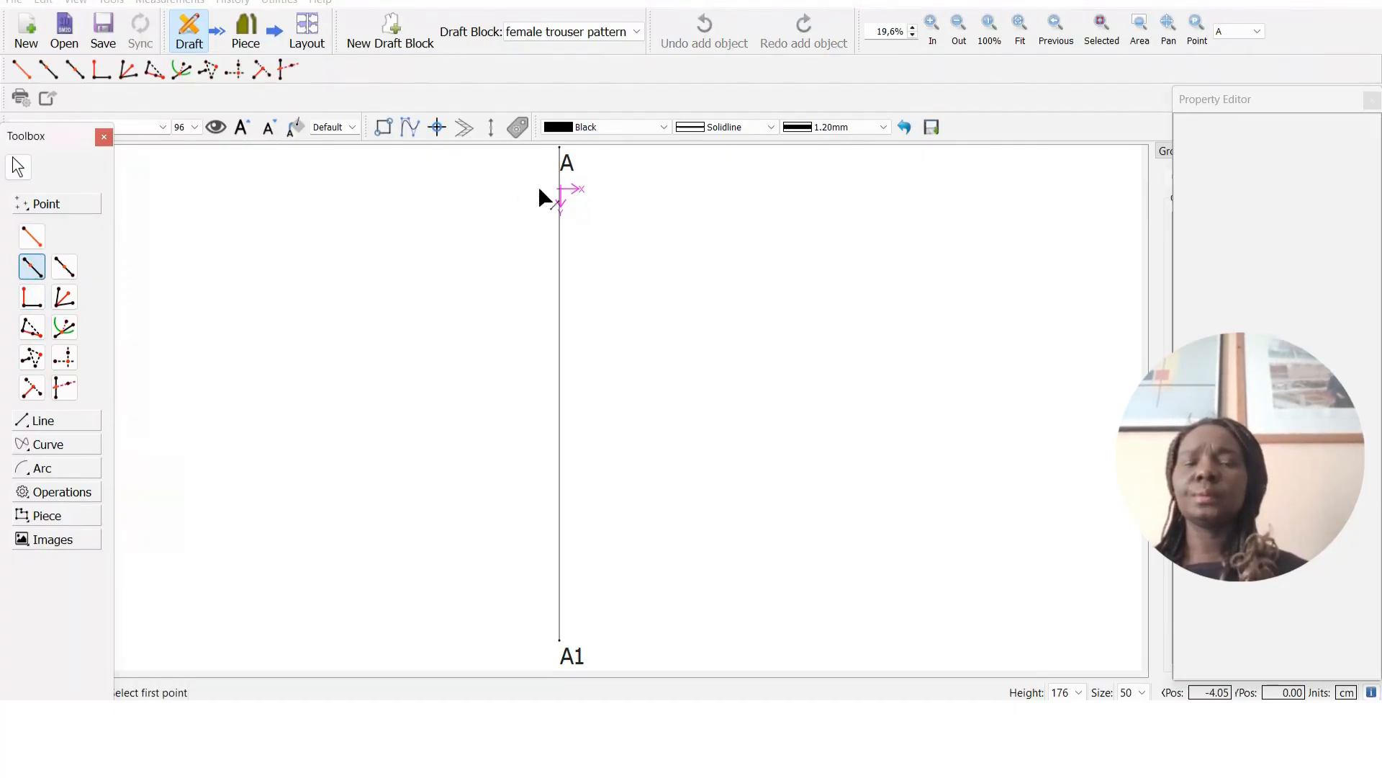
left_click(566, 166)
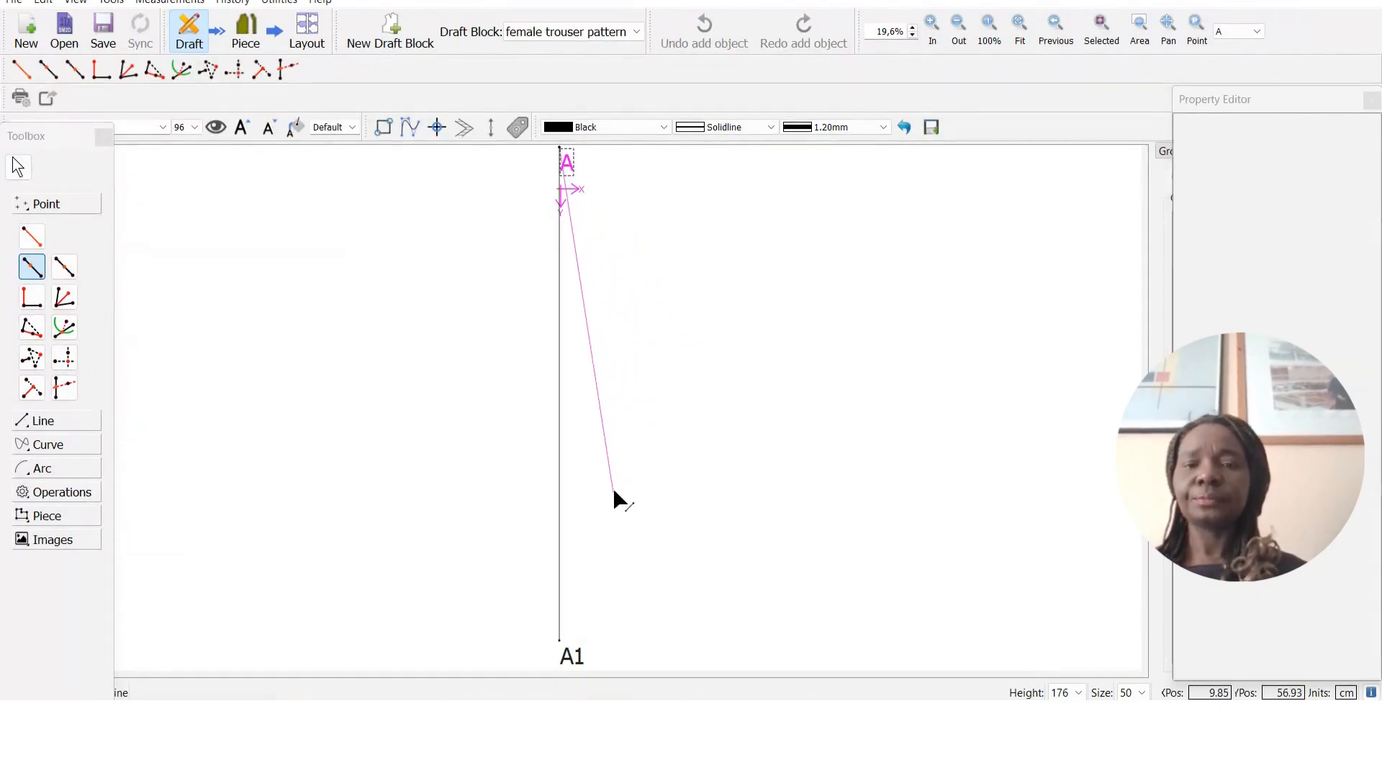
left_click(573, 654)
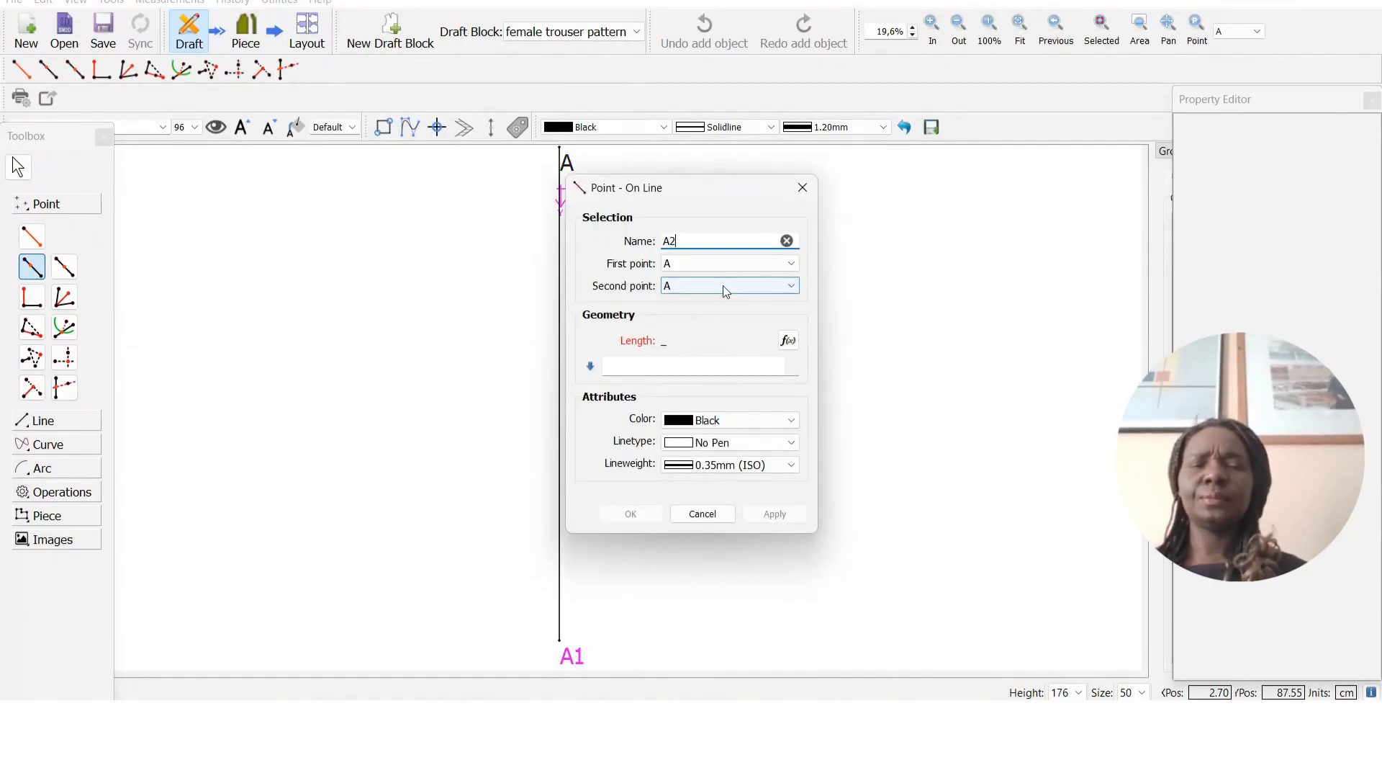
left_click(792, 285)
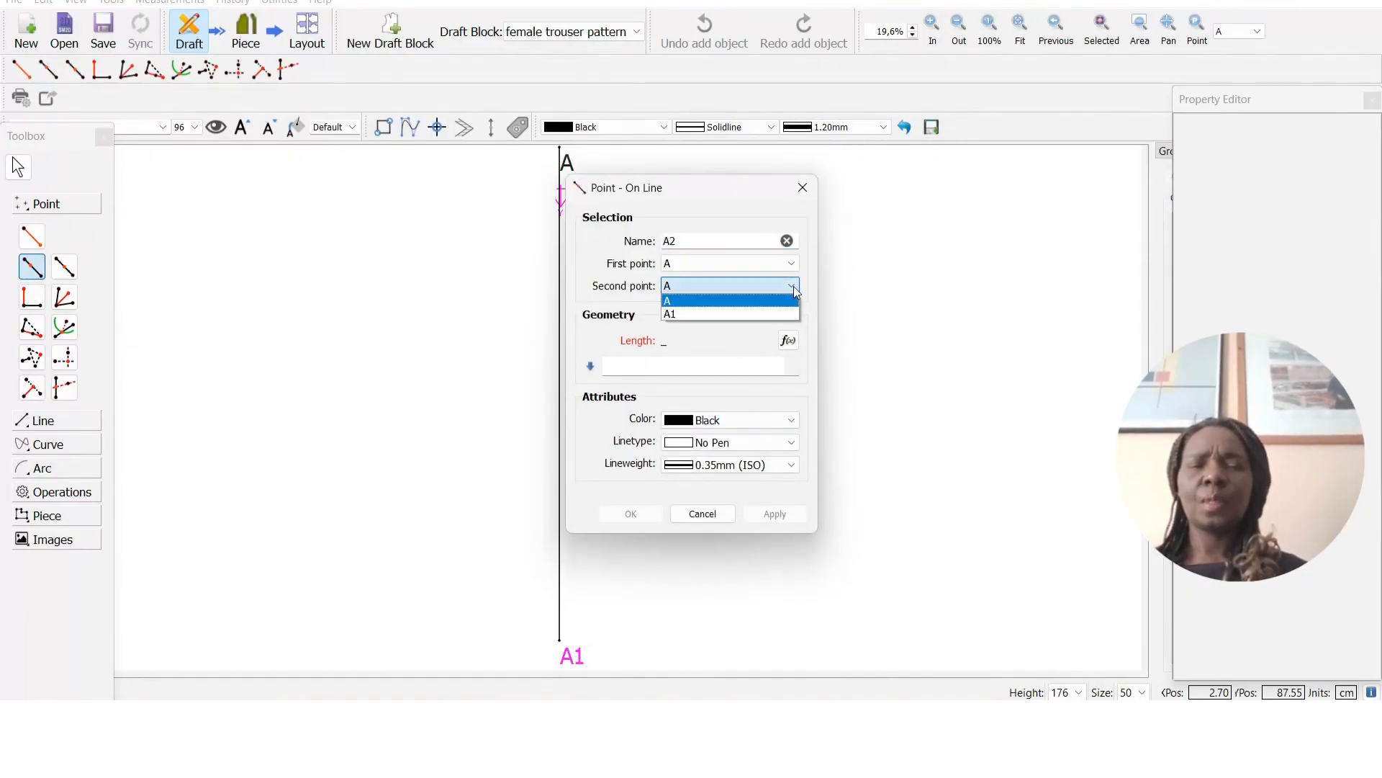
left_click(752, 314)
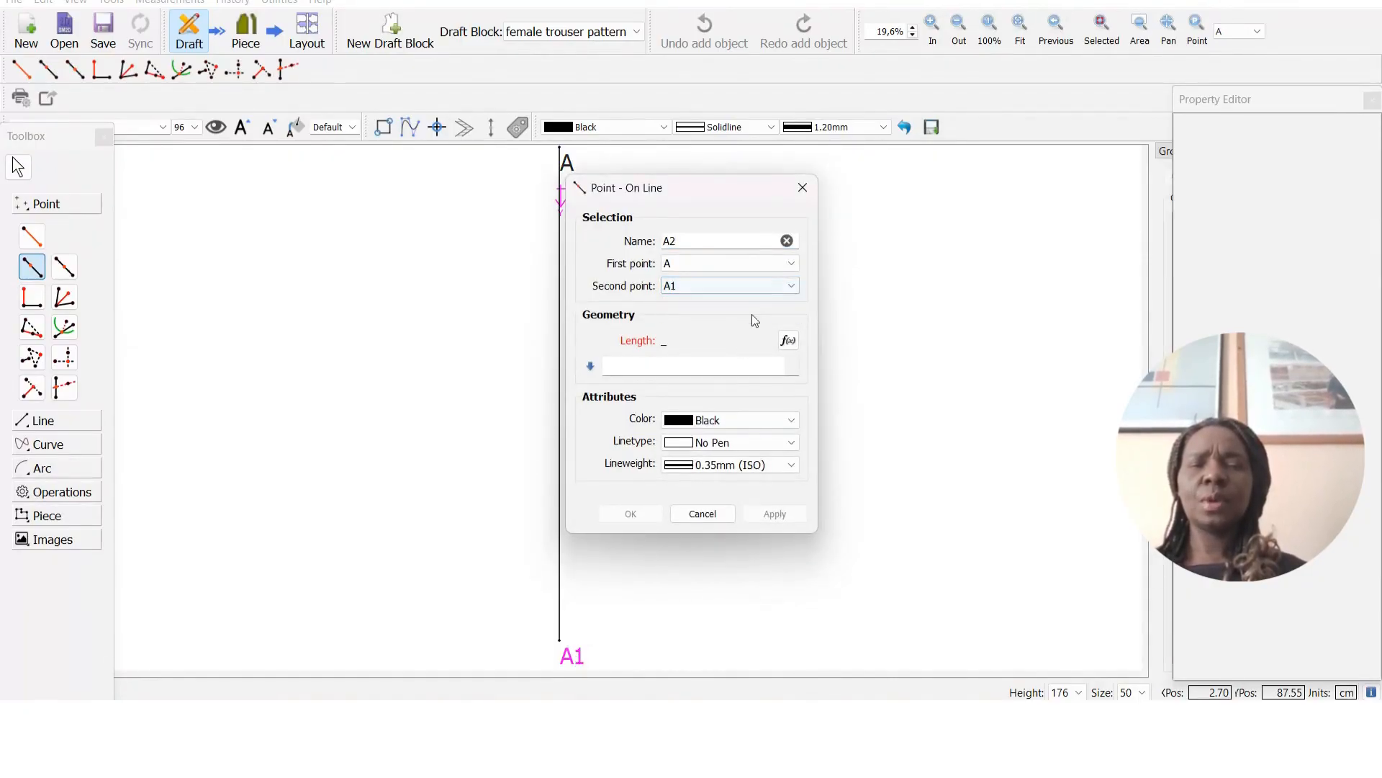
Set the on-line point's length formula to rise_length_side_sitting+1,91.
left_click(788, 340)
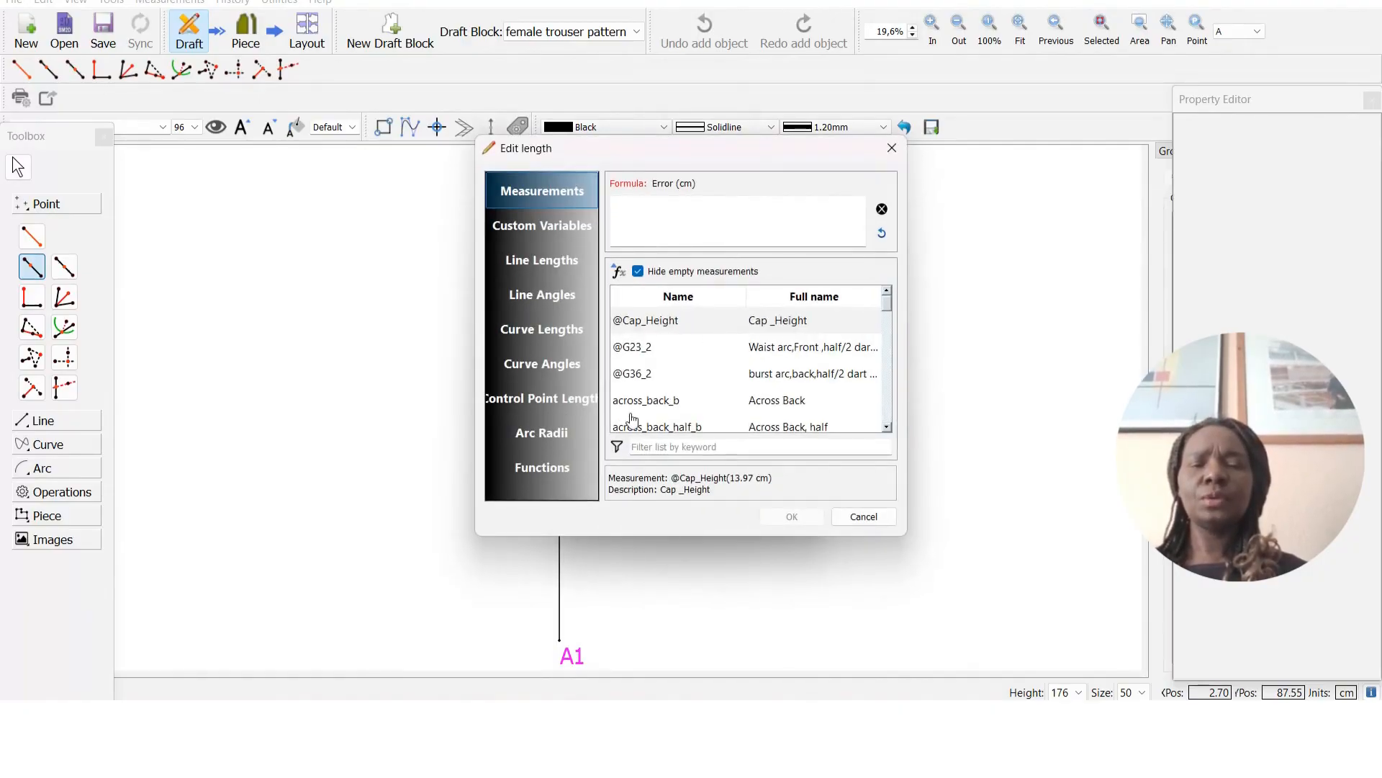
left_click(645, 447)
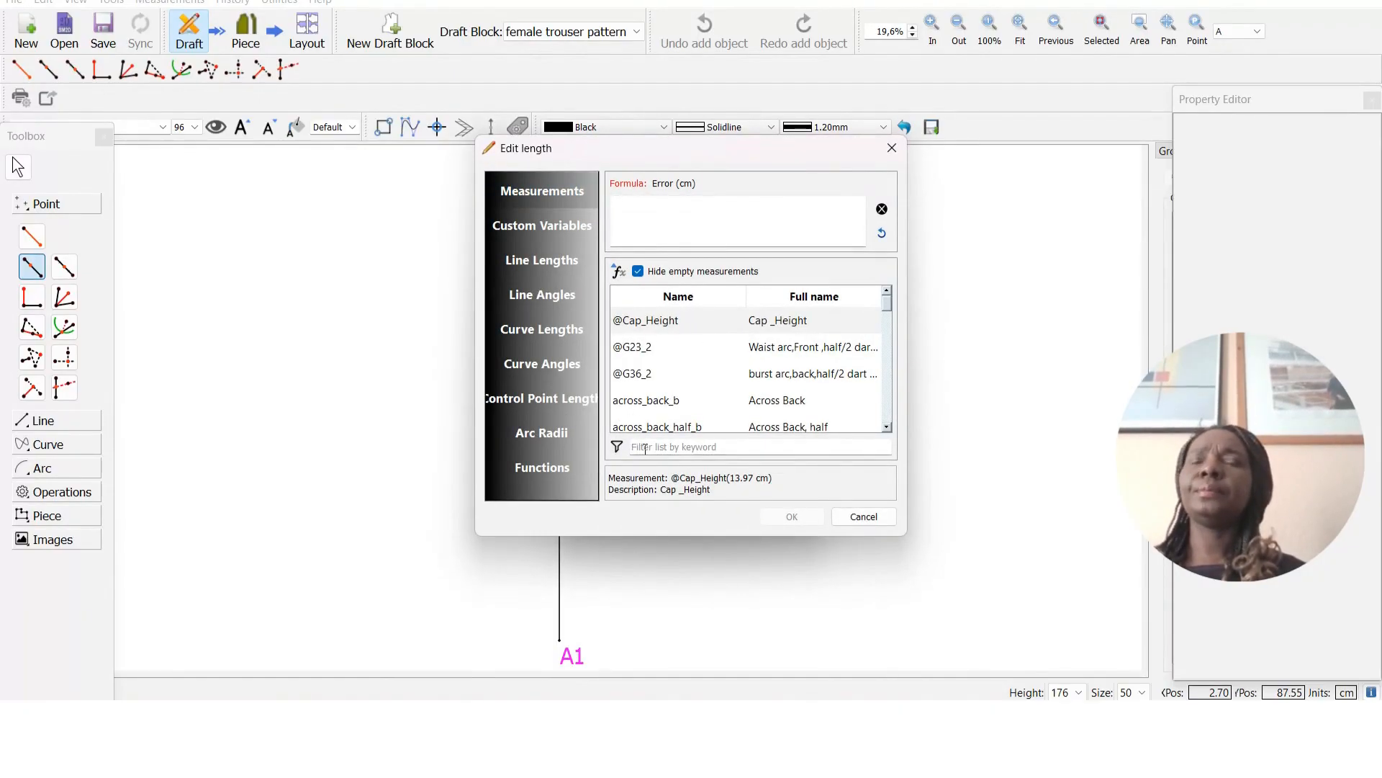
type("rise")
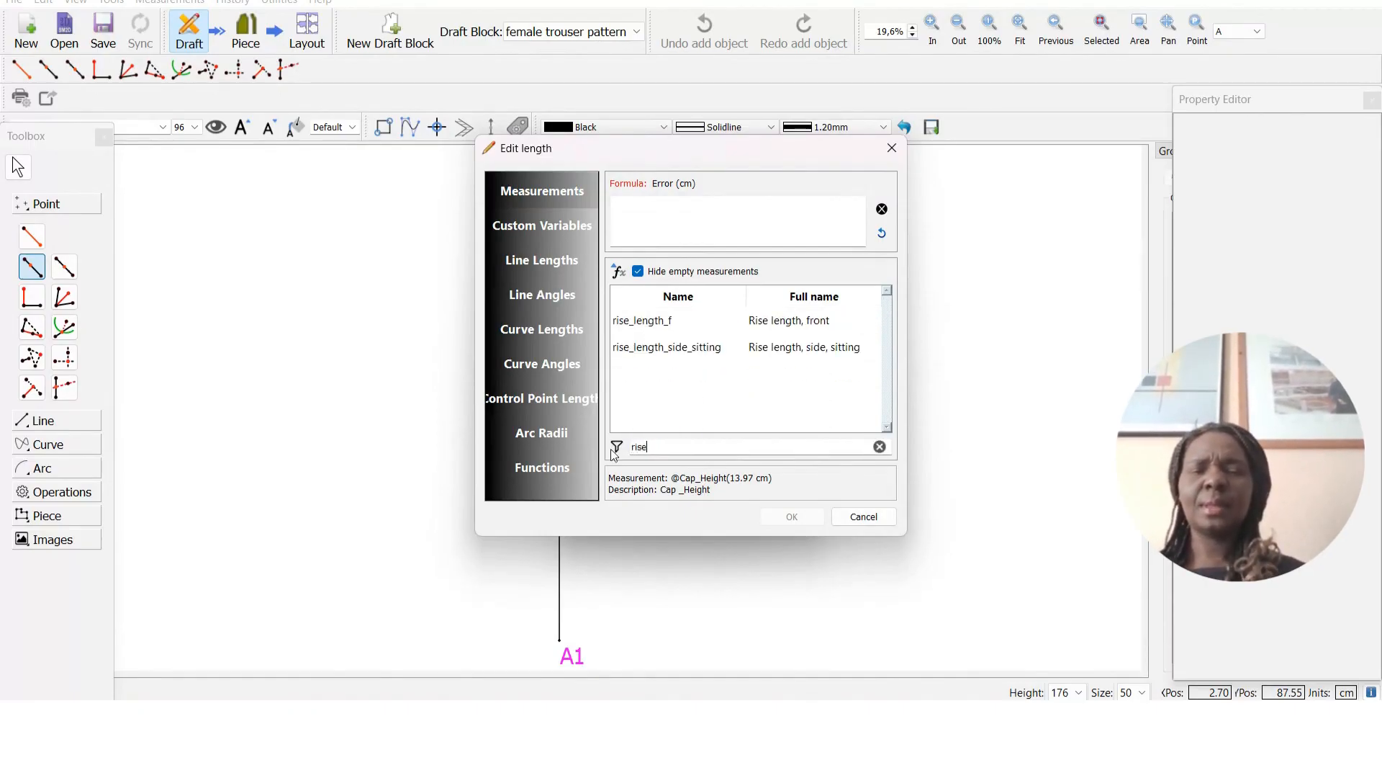
double_click(699, 348)
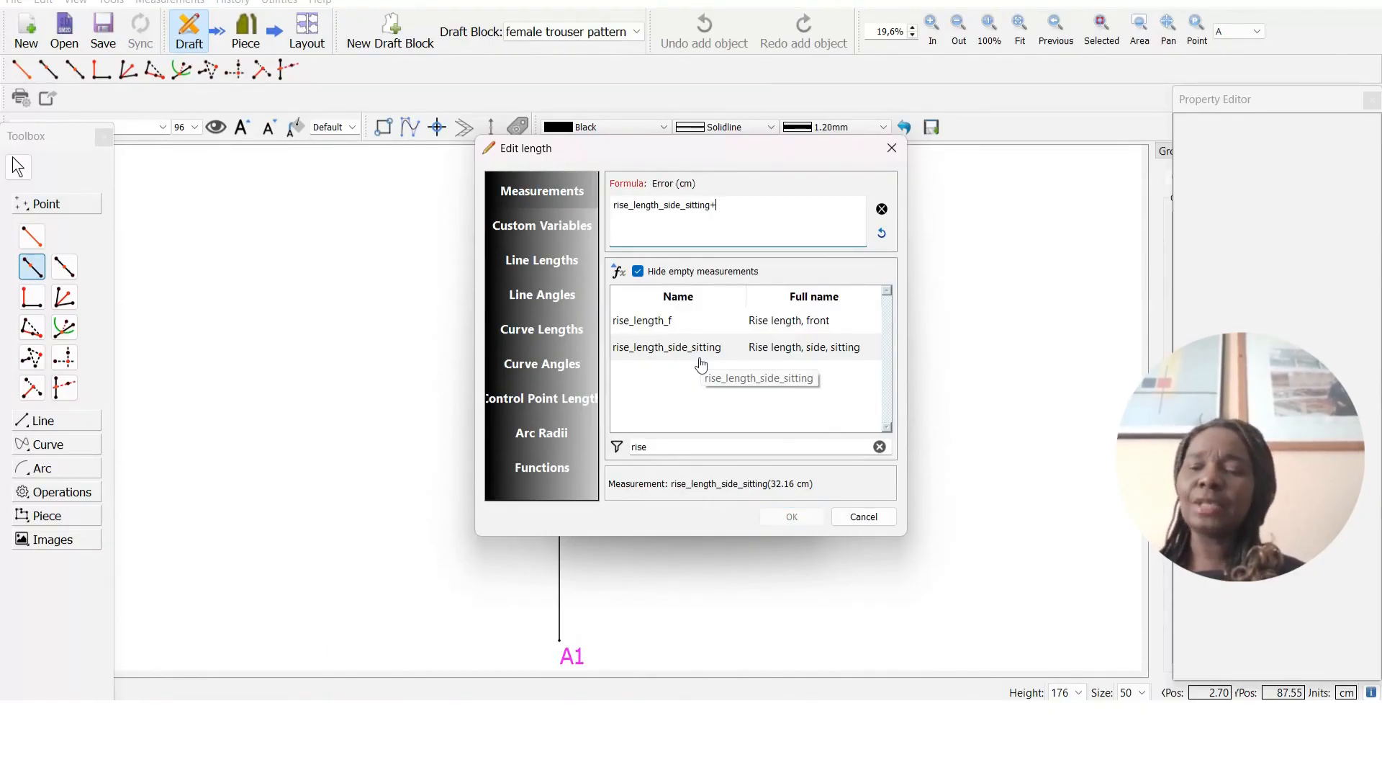
type("1")
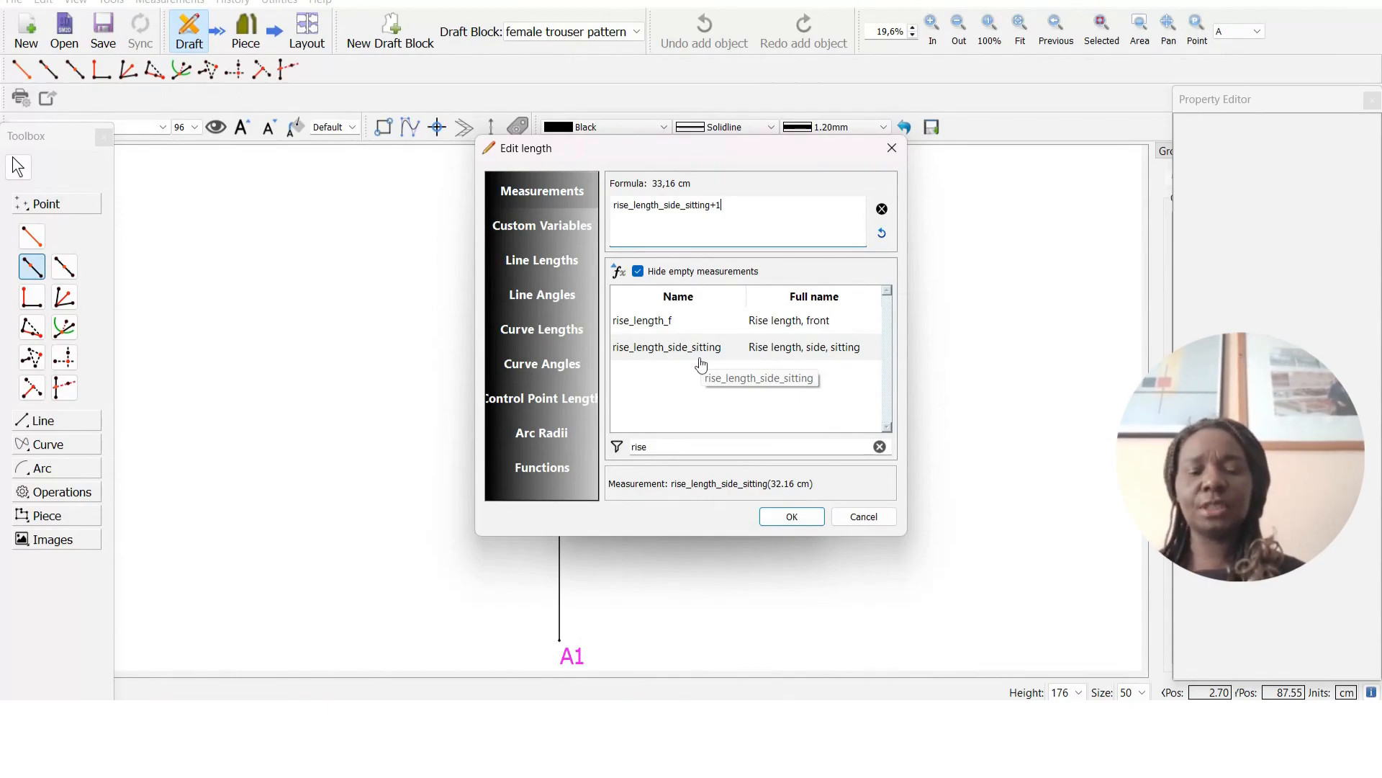
type(",9")
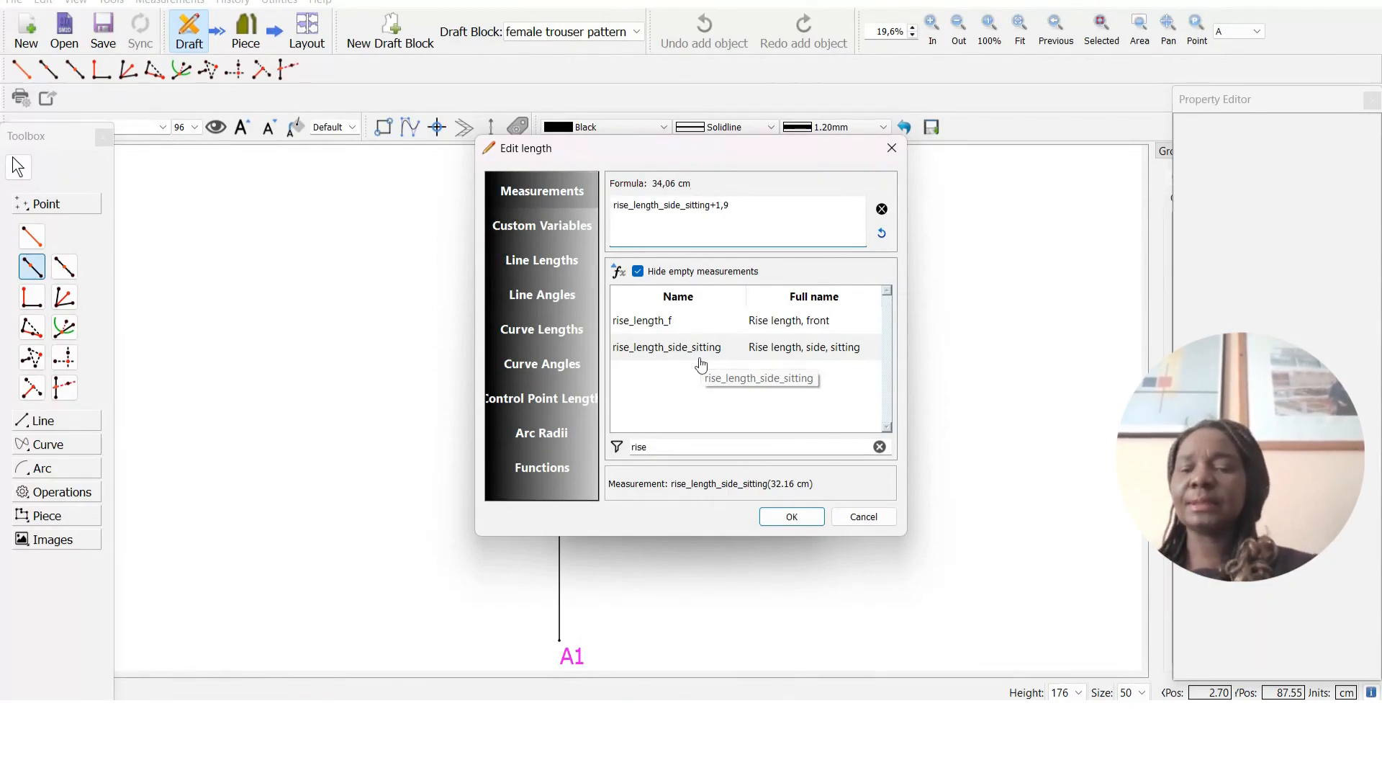
type("1")
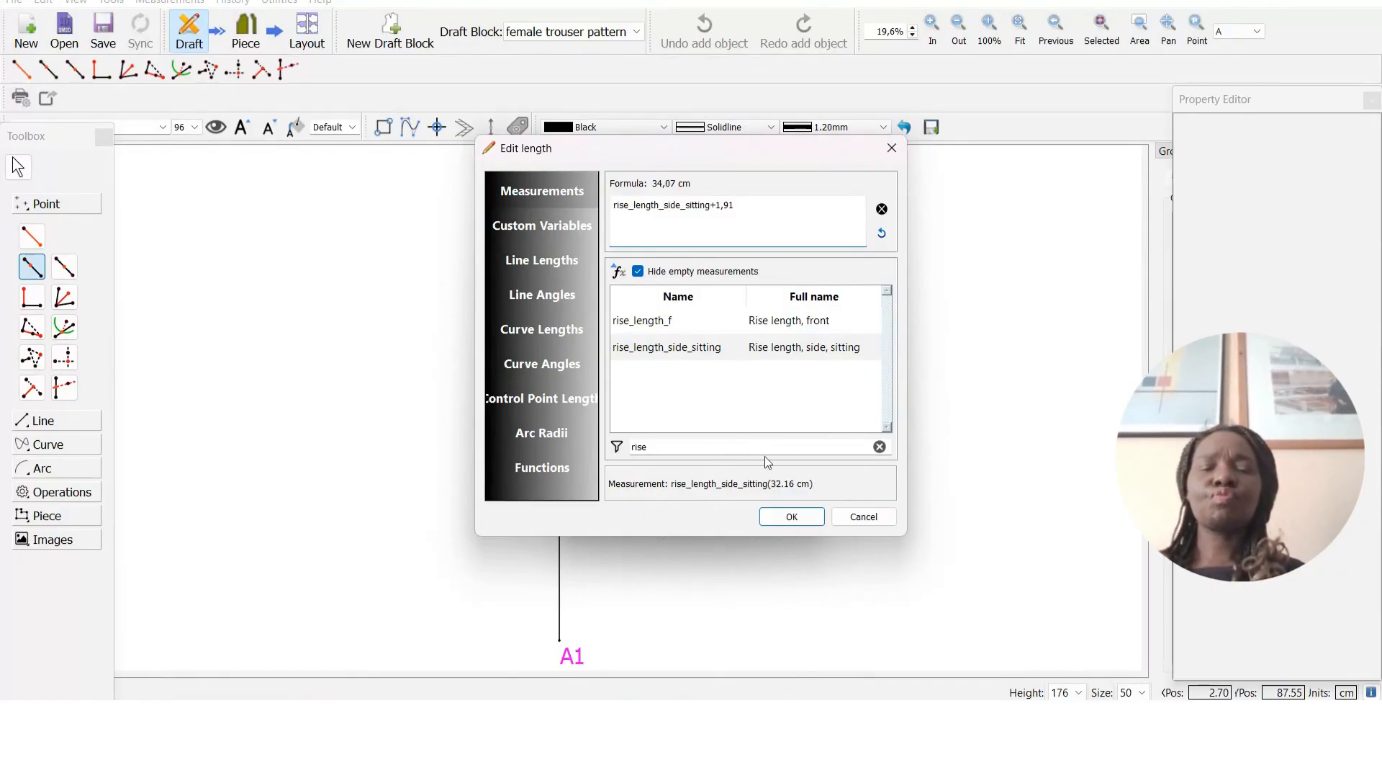
left_click(792, 517)
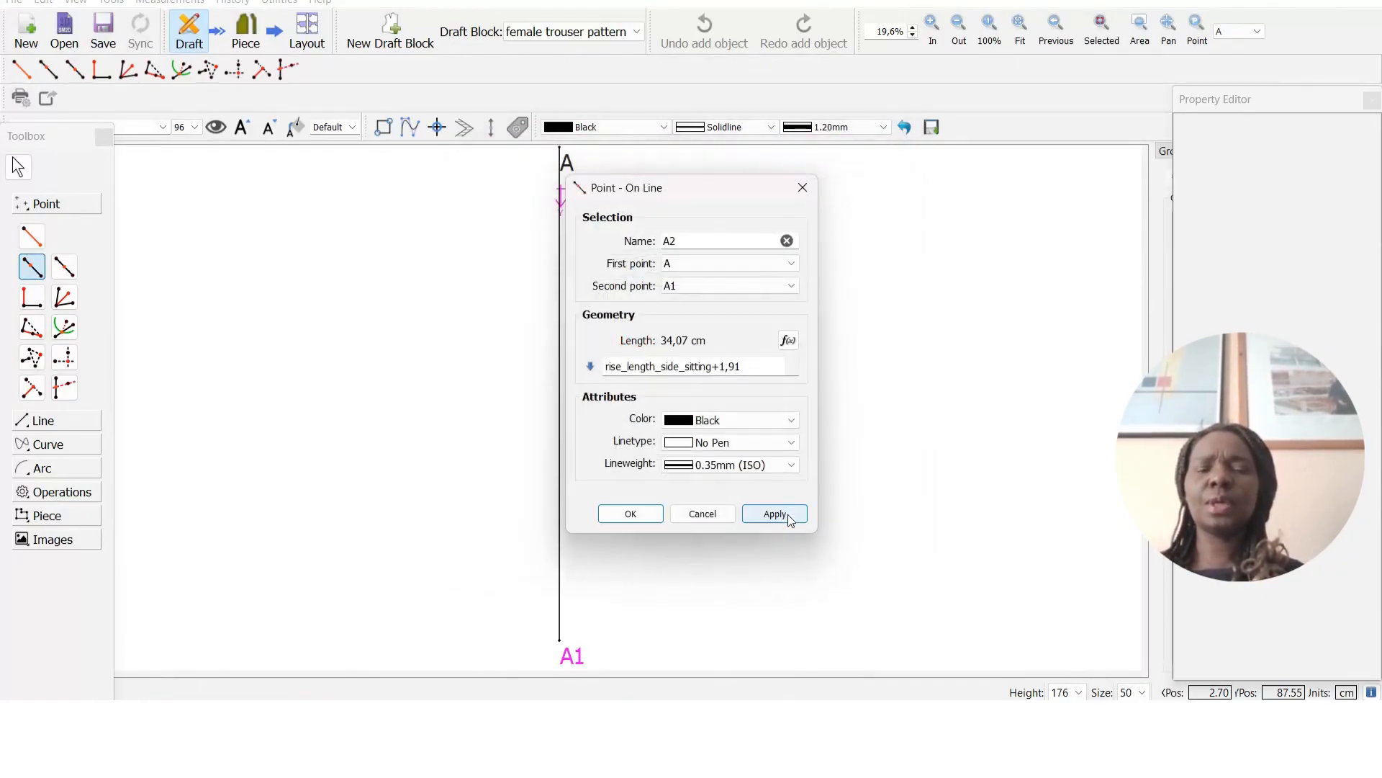
Create the on-line point between A and A1 at a length of rise_length_side_sitting+1,91 from A.
left_click(784, 520)
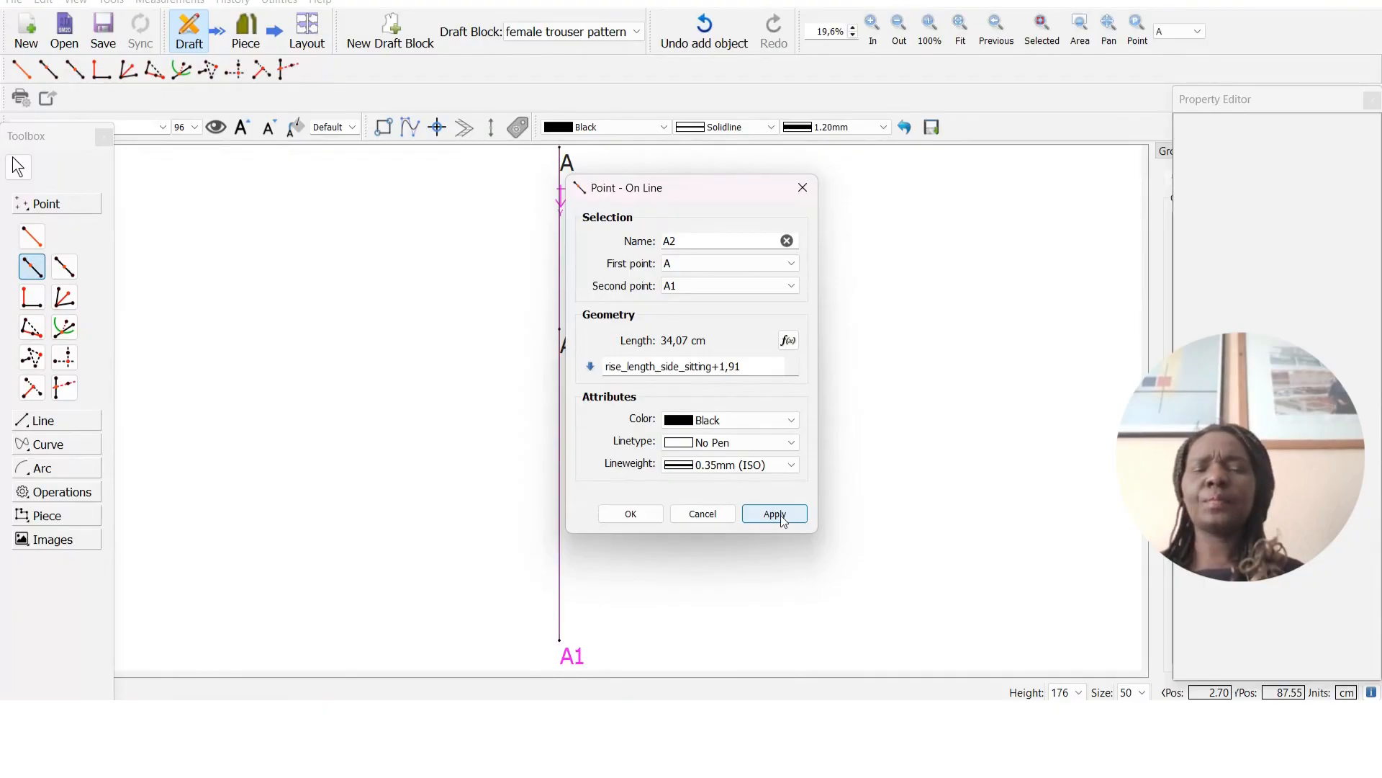
left_click(630, 514)
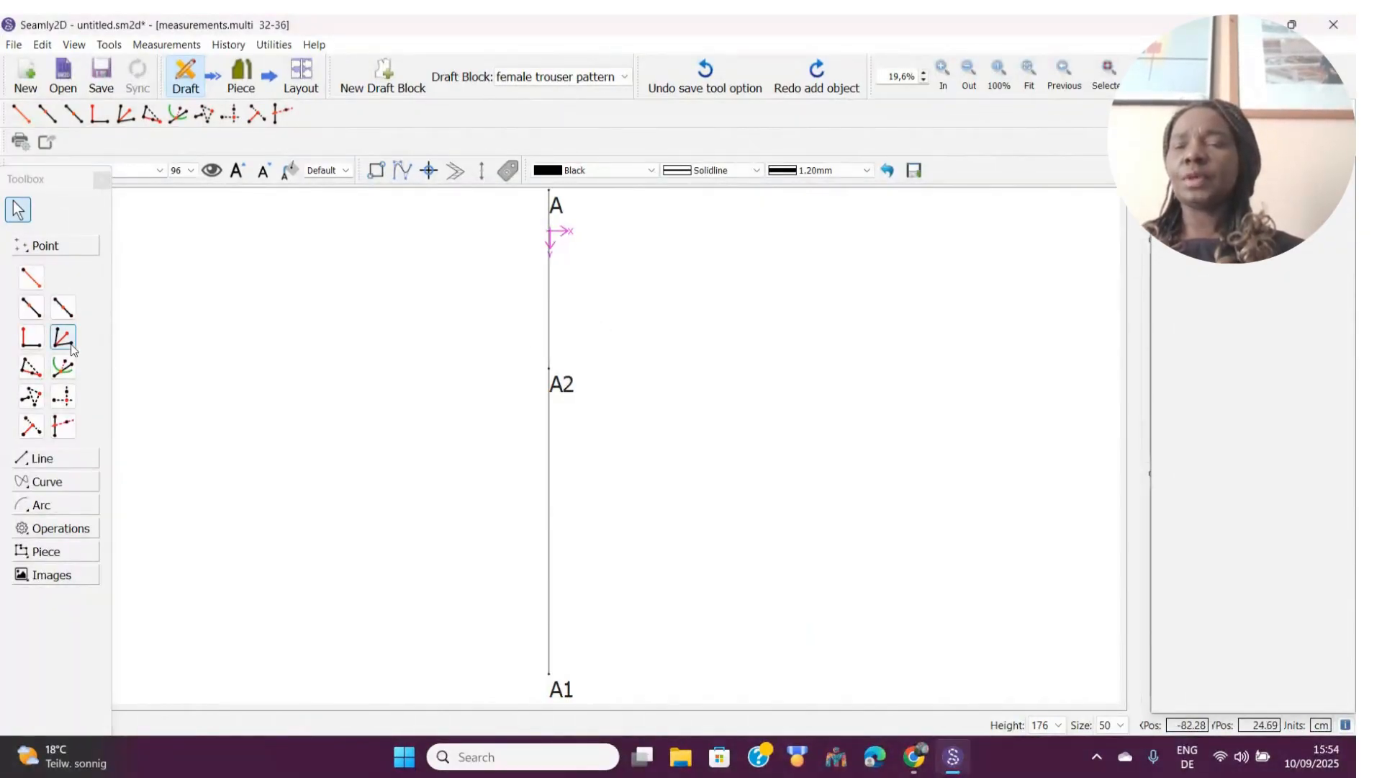
Create an on-line point from A2 towards A with the length formula Line_A_A2/3.
left_click(35, 314)
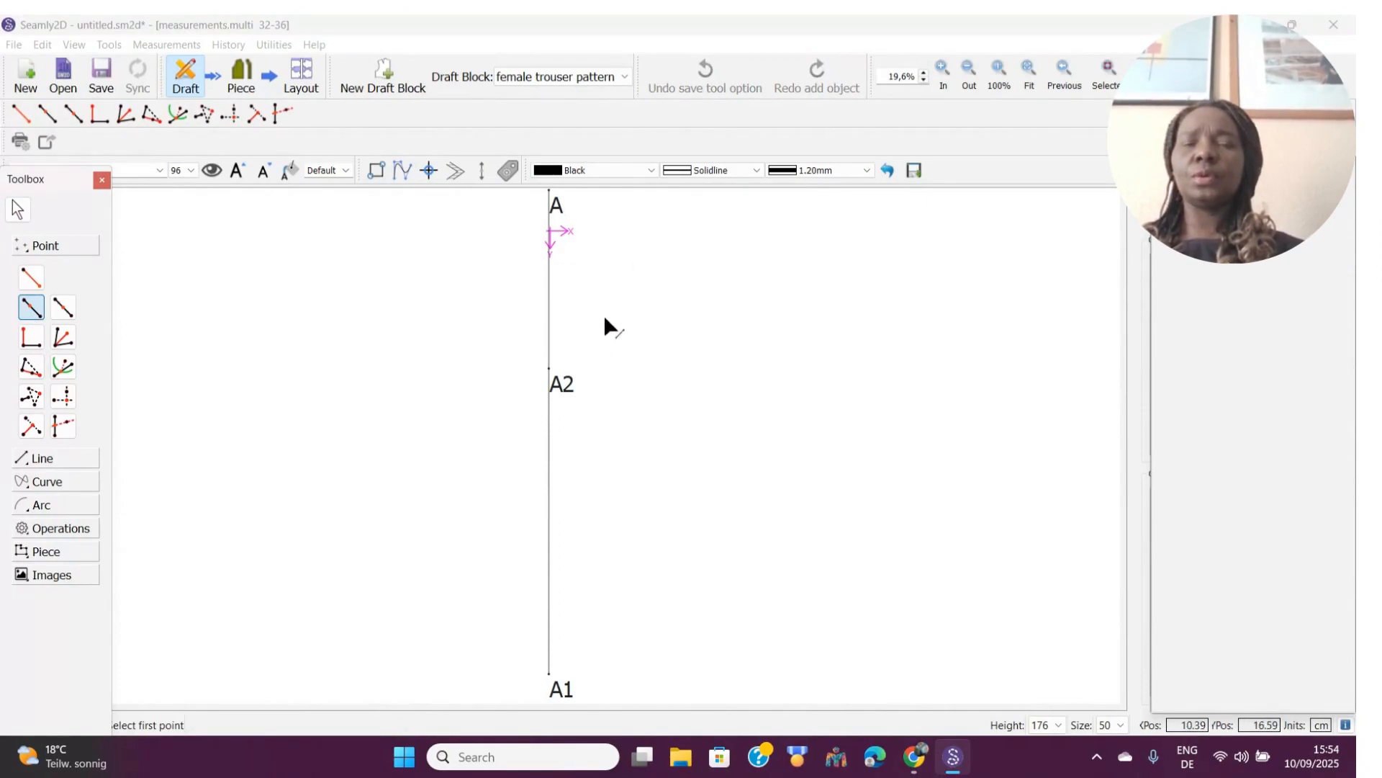
left_click(566, 386)
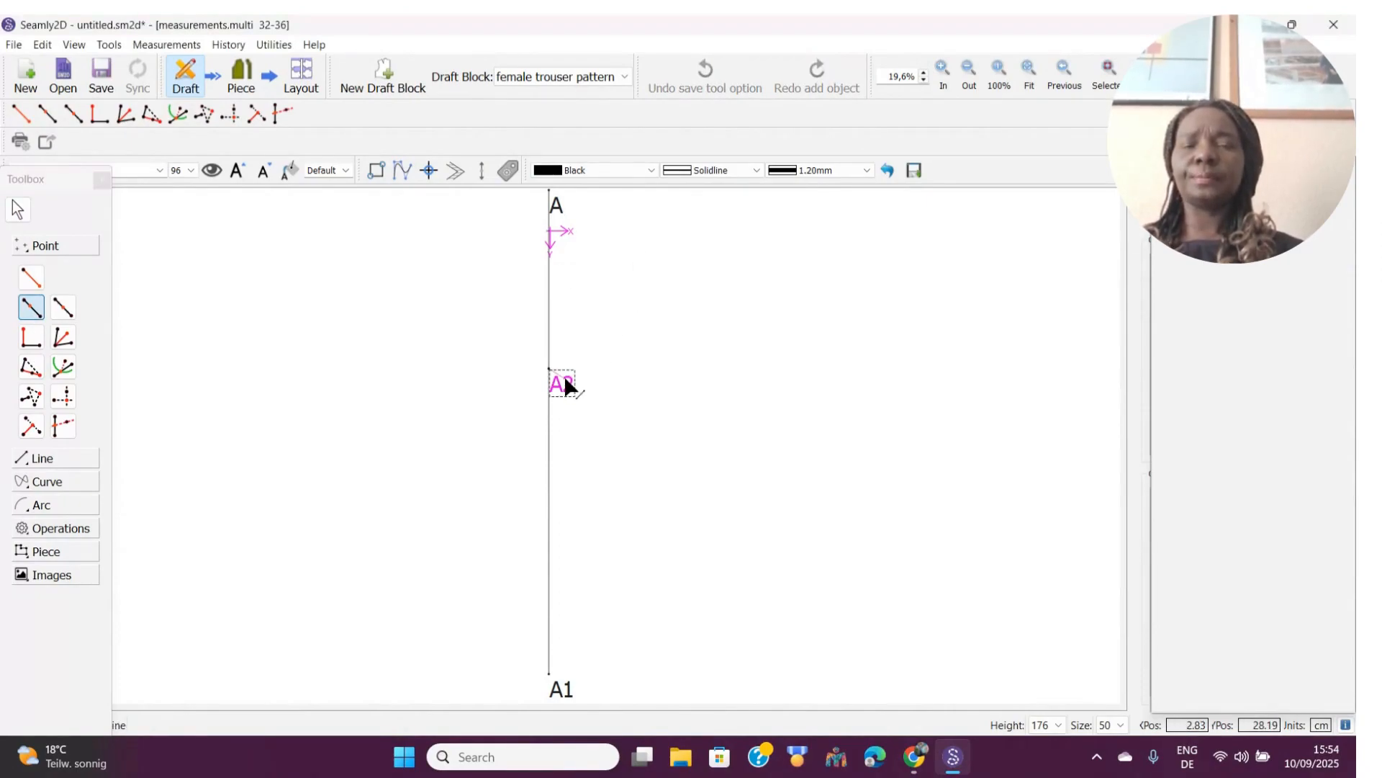
left_click(557, 207)
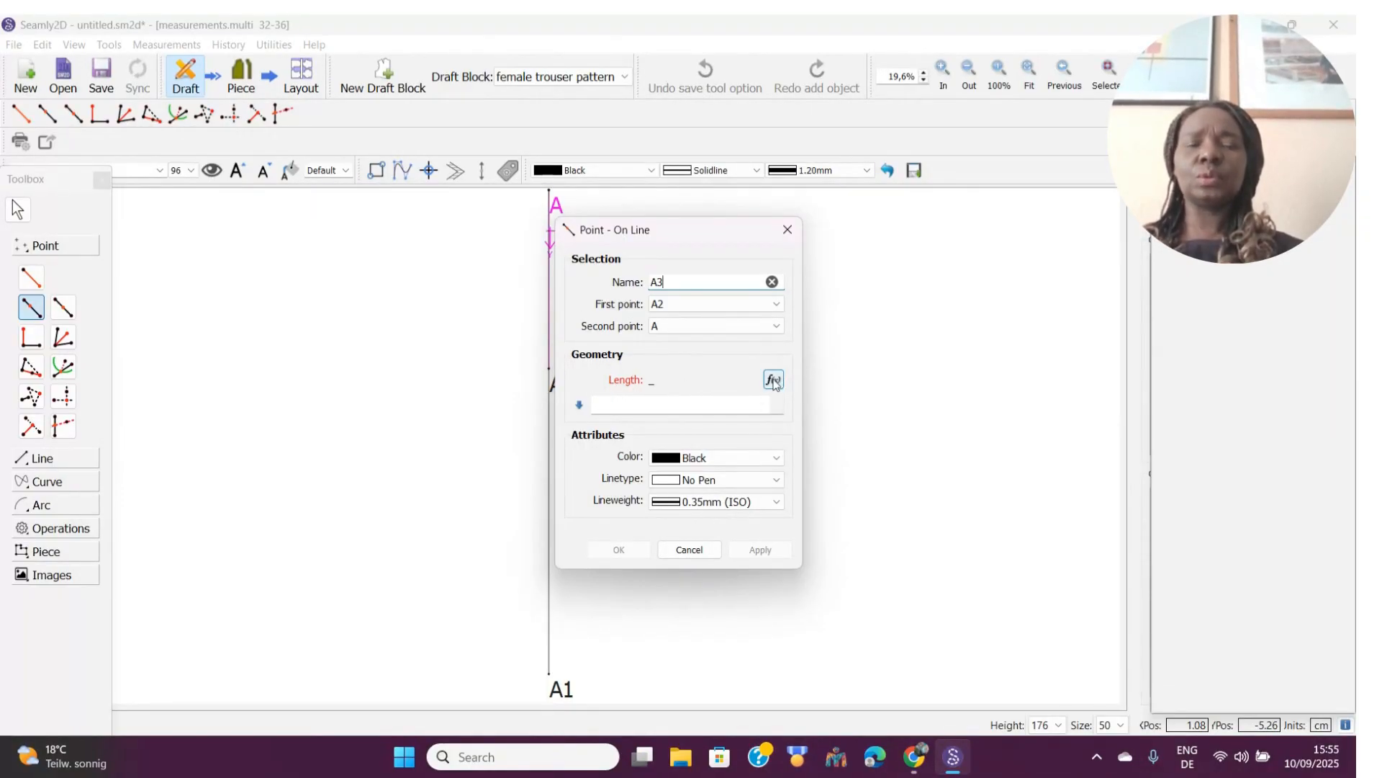
left_click_drag(712, 234, 814, 219)
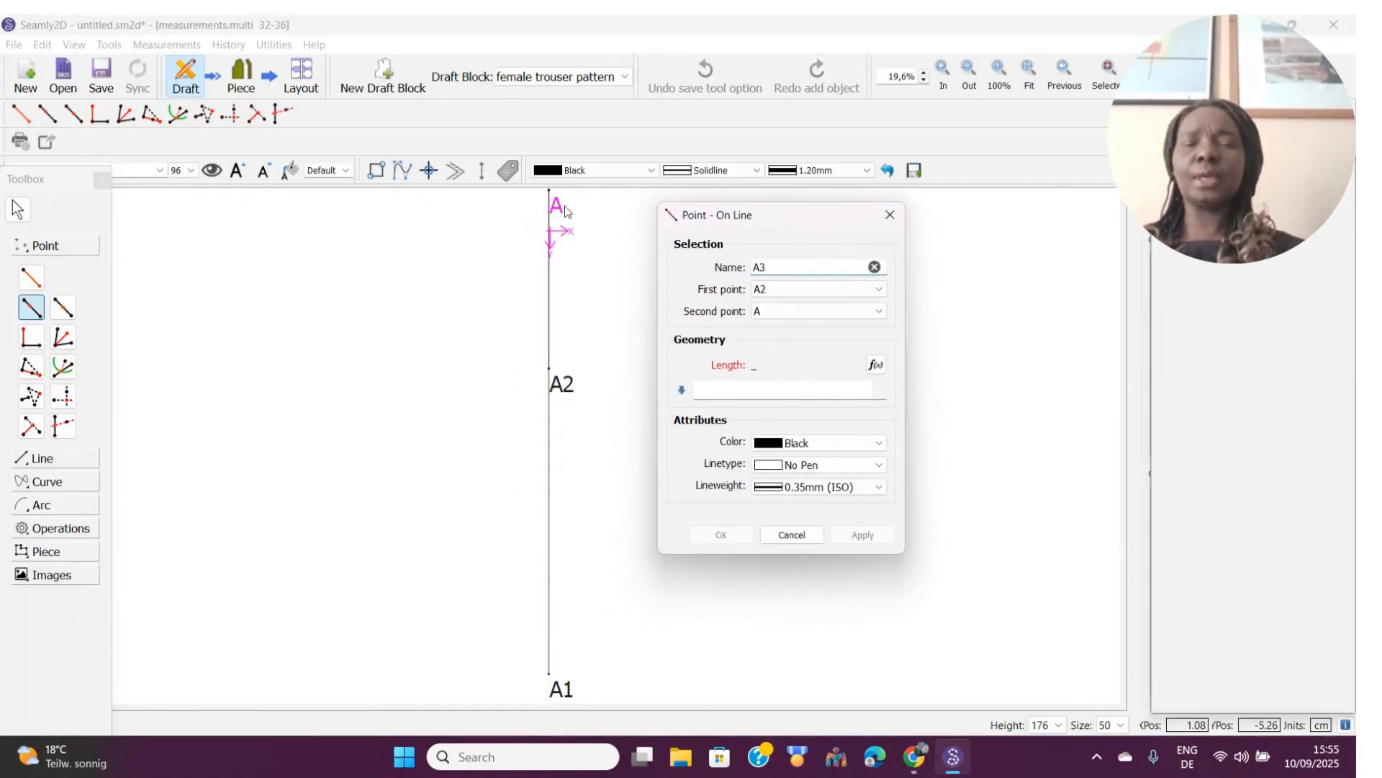
left_click(877, 365)
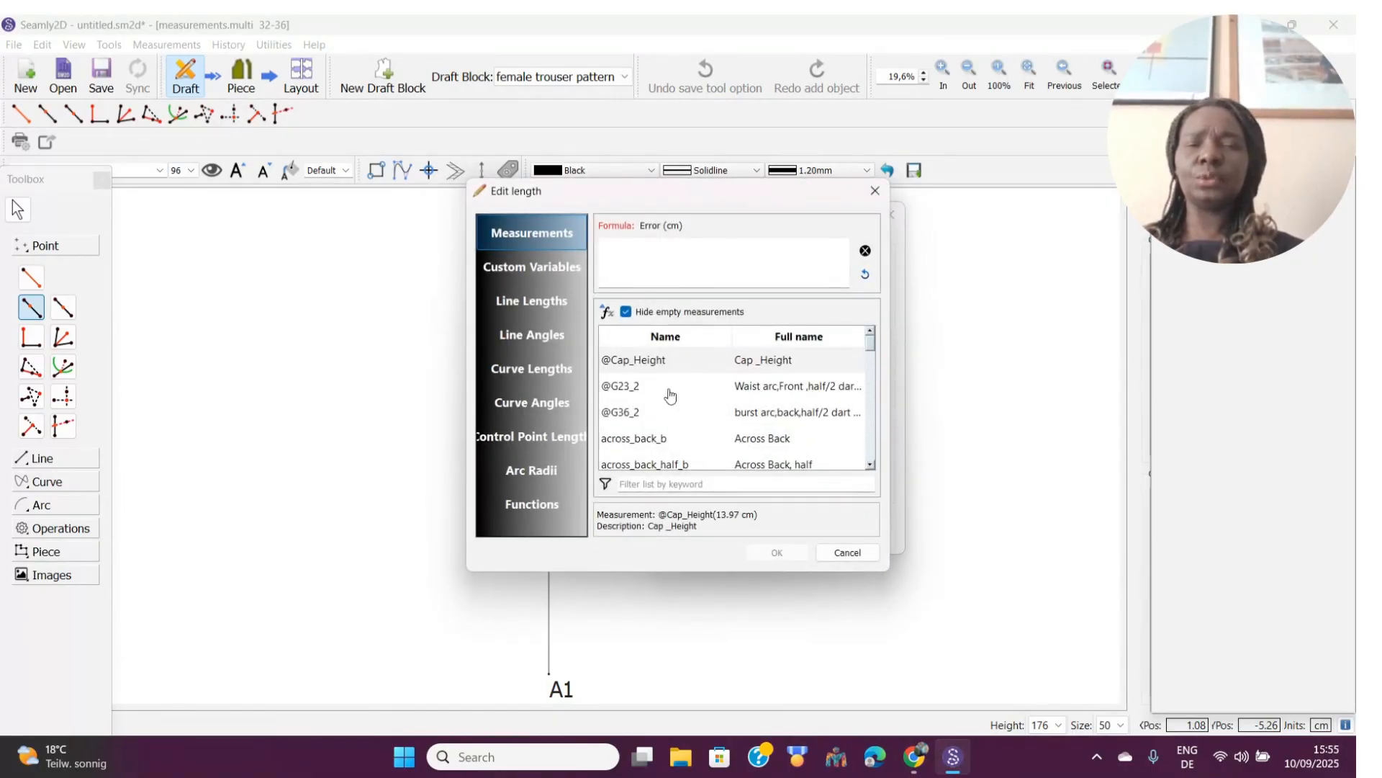
left_click(526, 304)
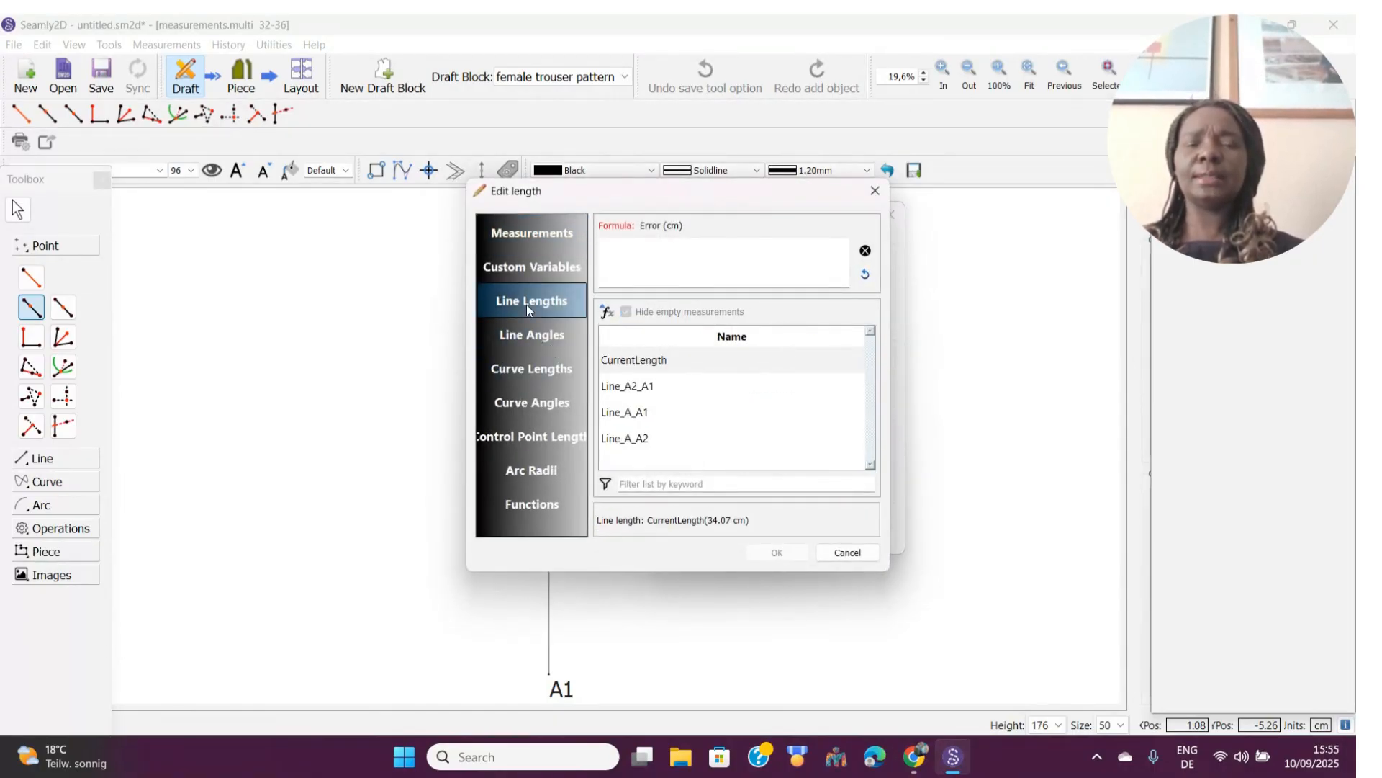
double_click(648, 440)
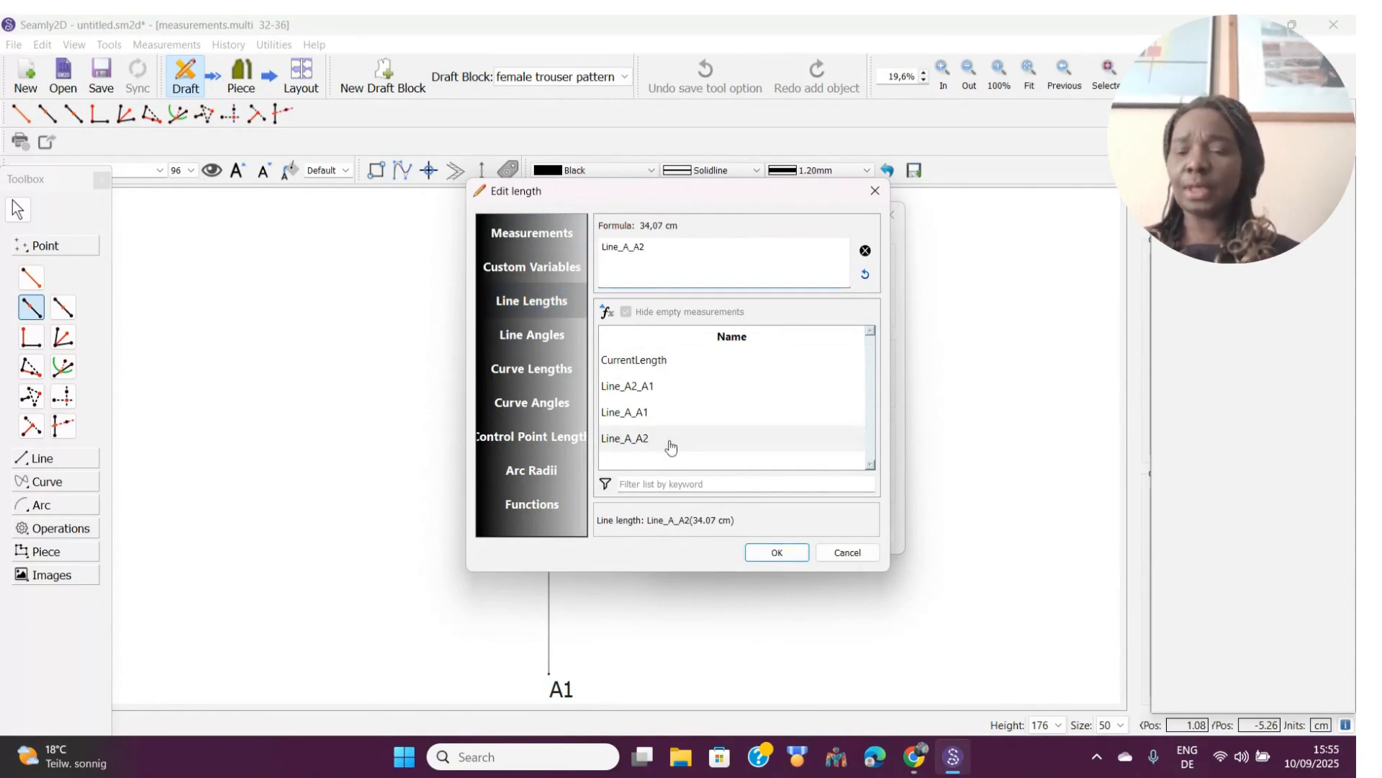
type("/3")
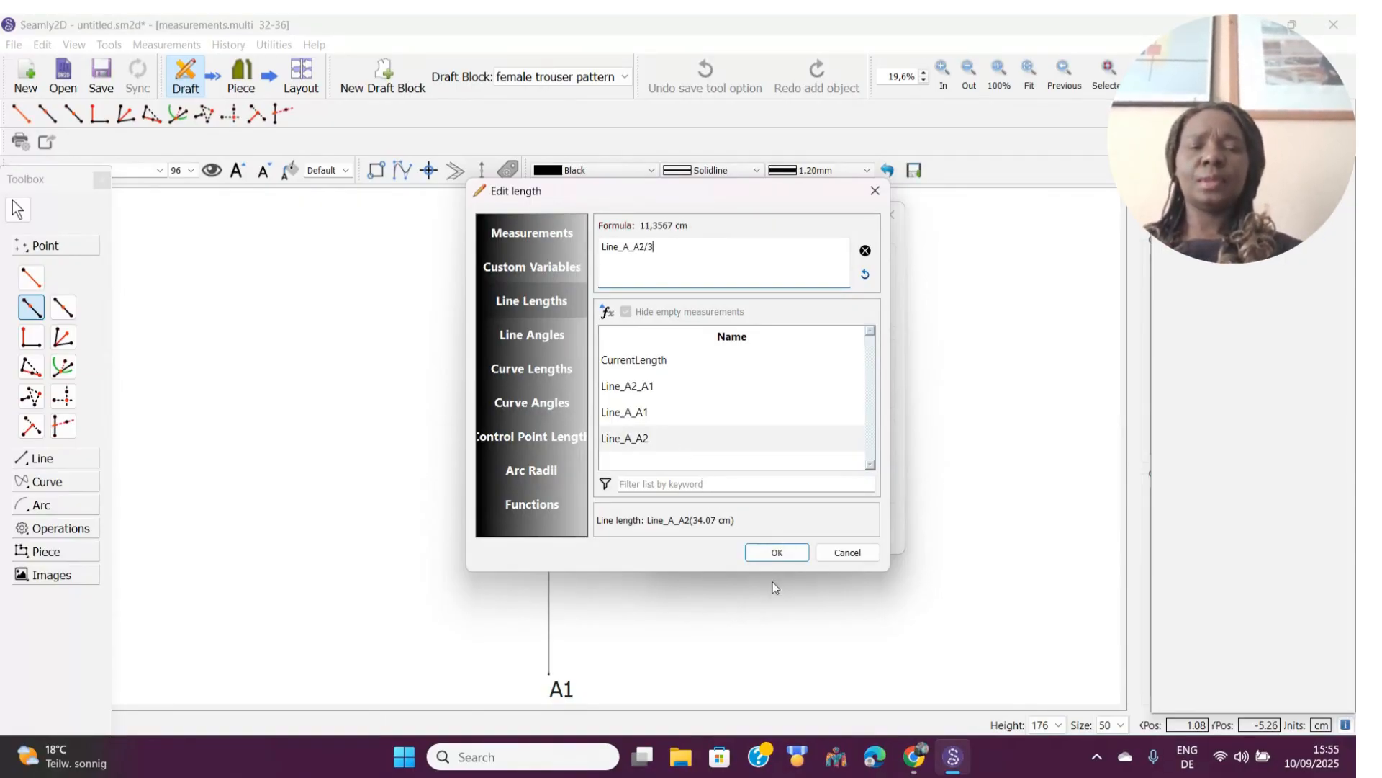
left_click(776, 555)
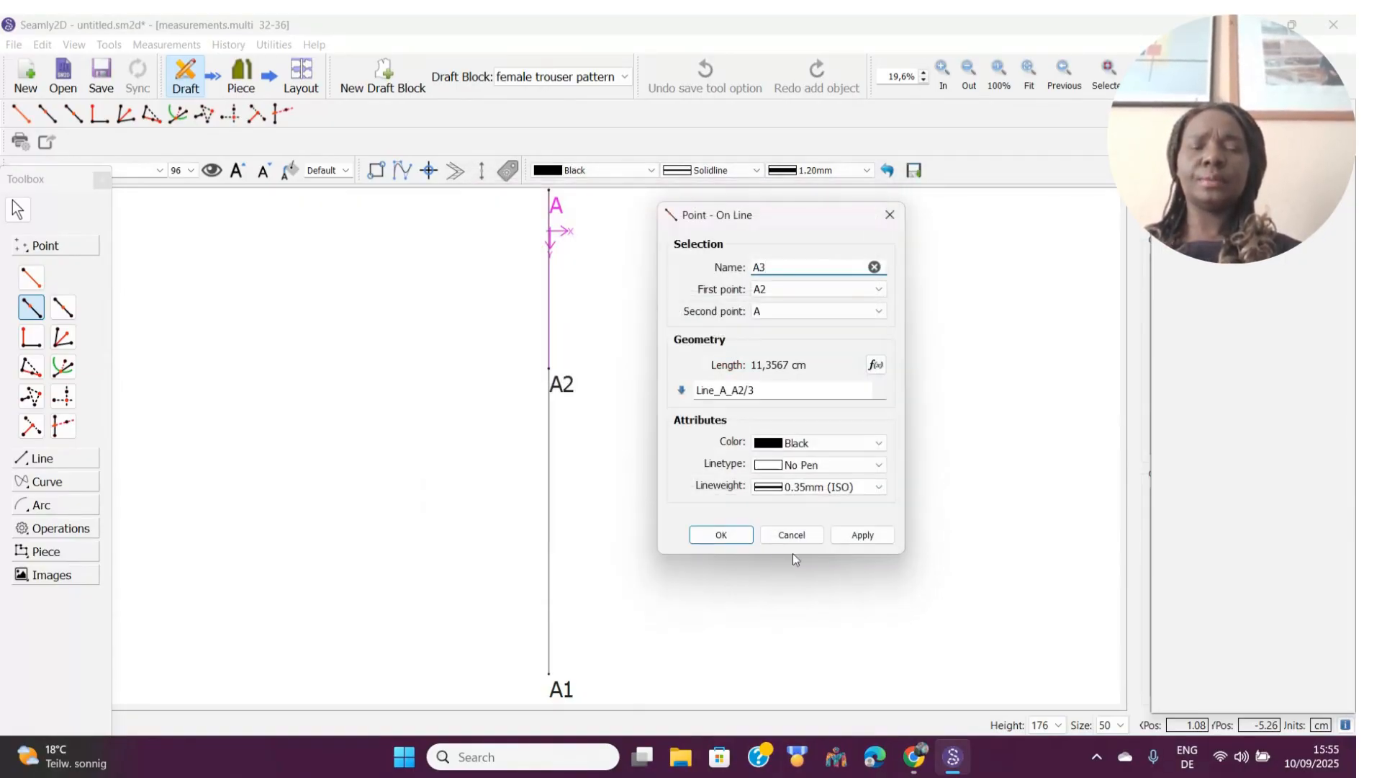
left_click(862, 535)
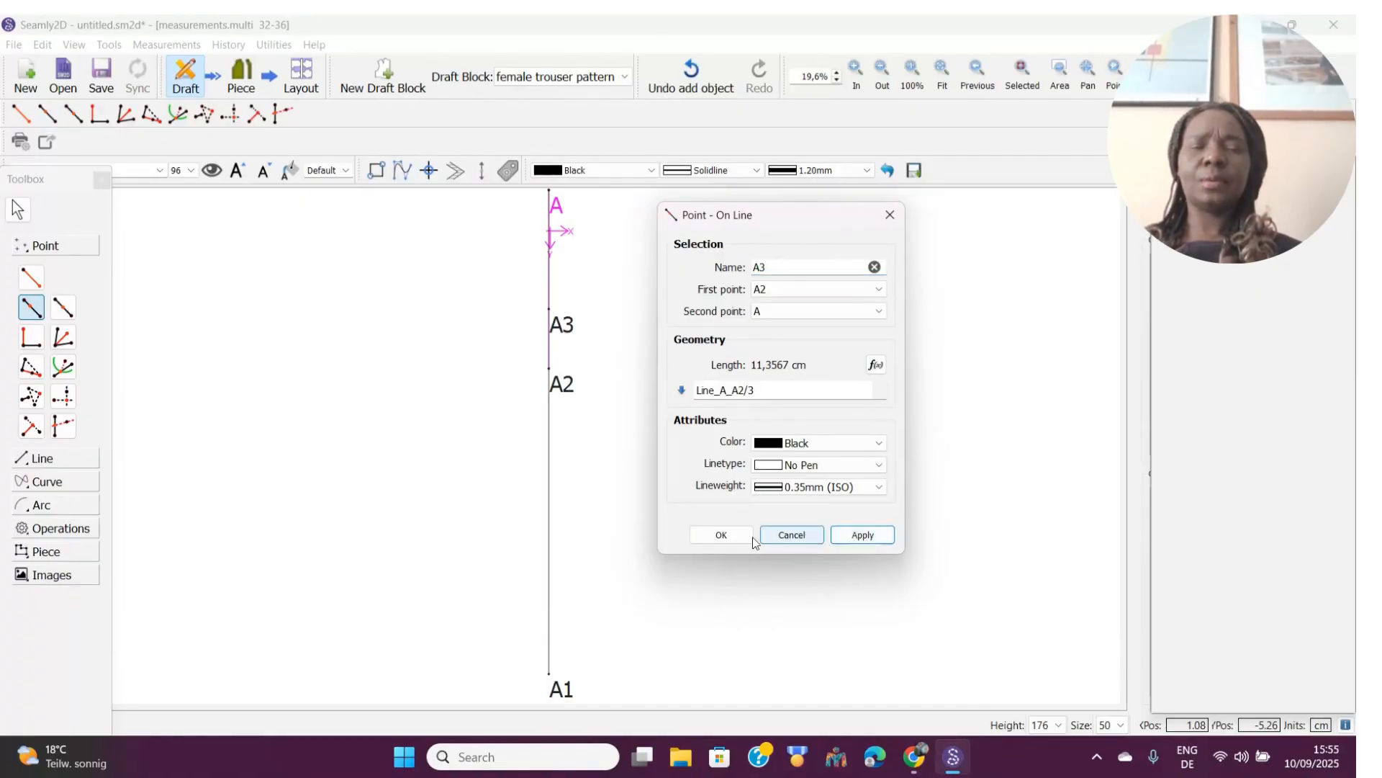
left_click(721, 535)
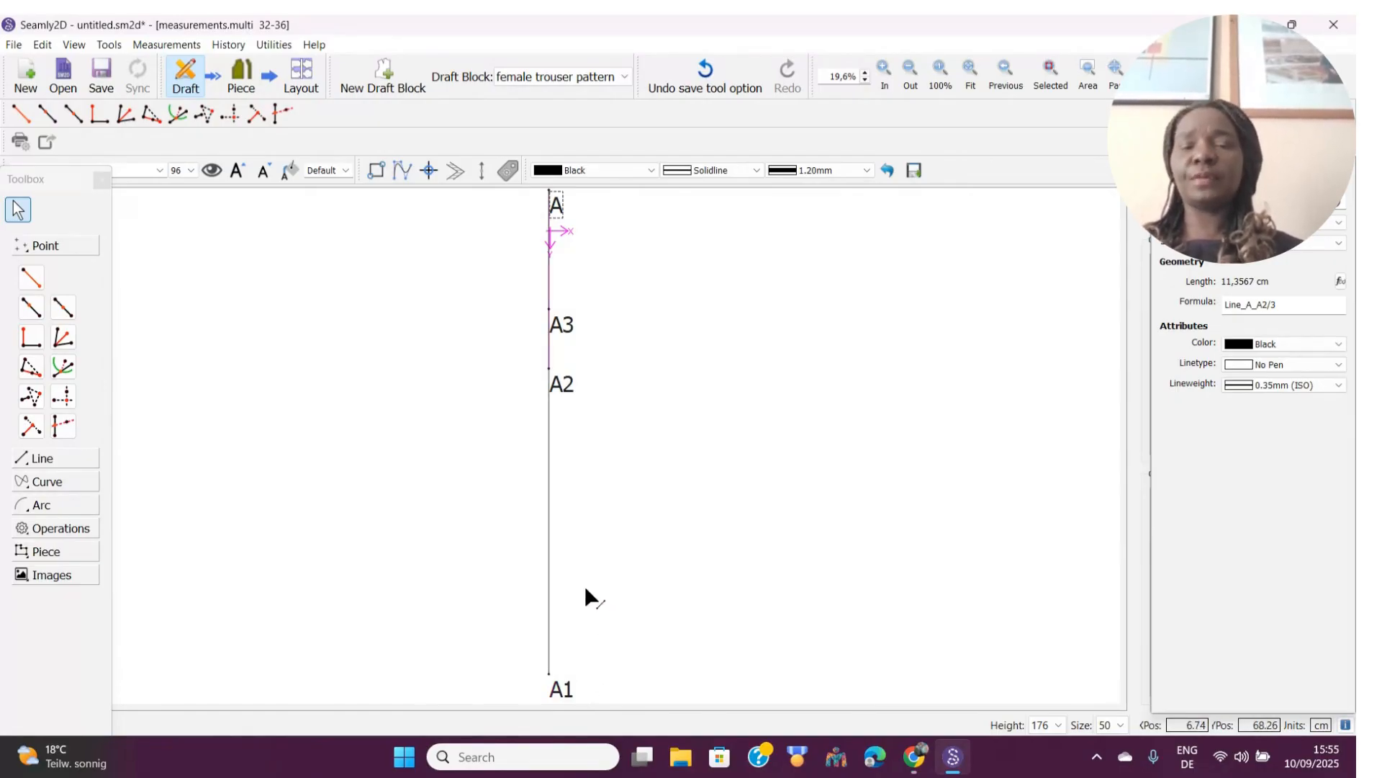
Create a point on the line from A1 to A2 with the length formula CurrentLength/2+2,54.
left_click(66, 309)
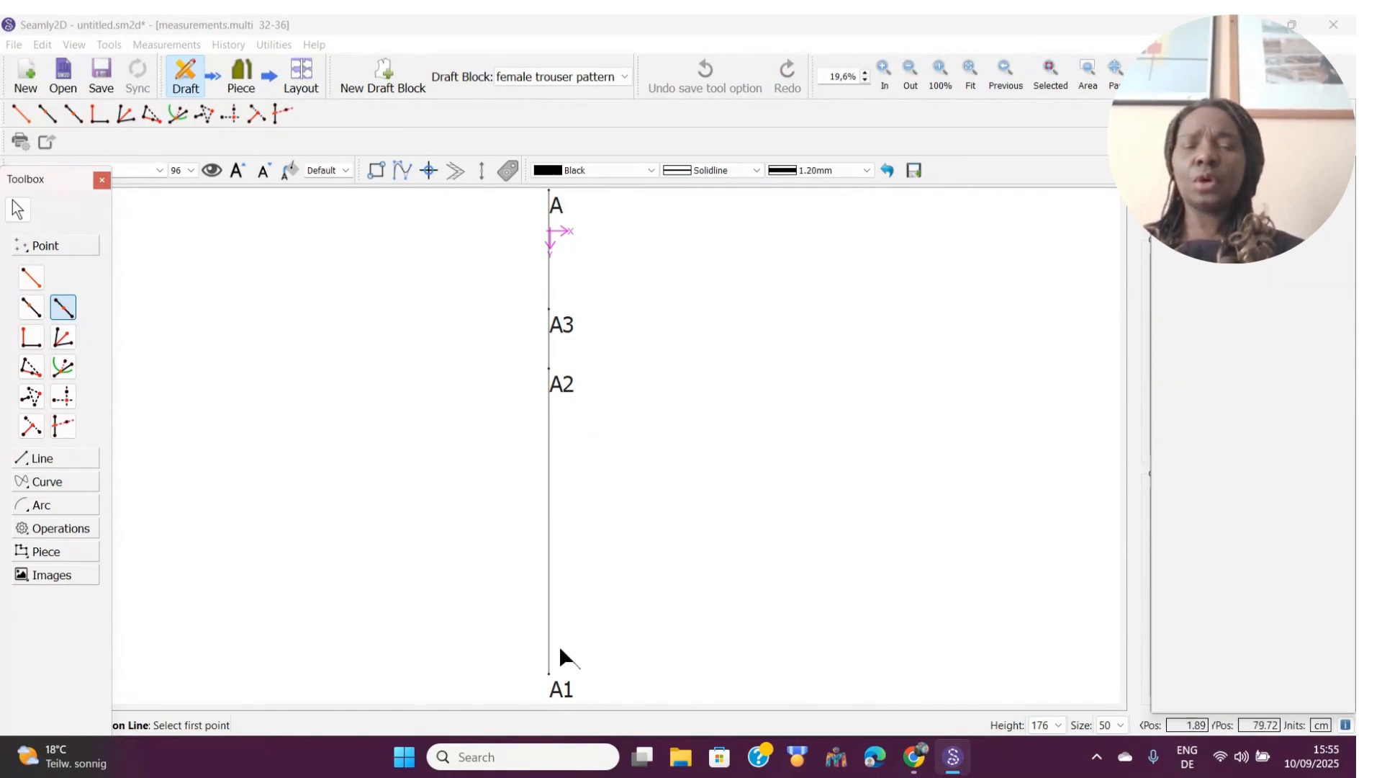
left_click(559, 690)
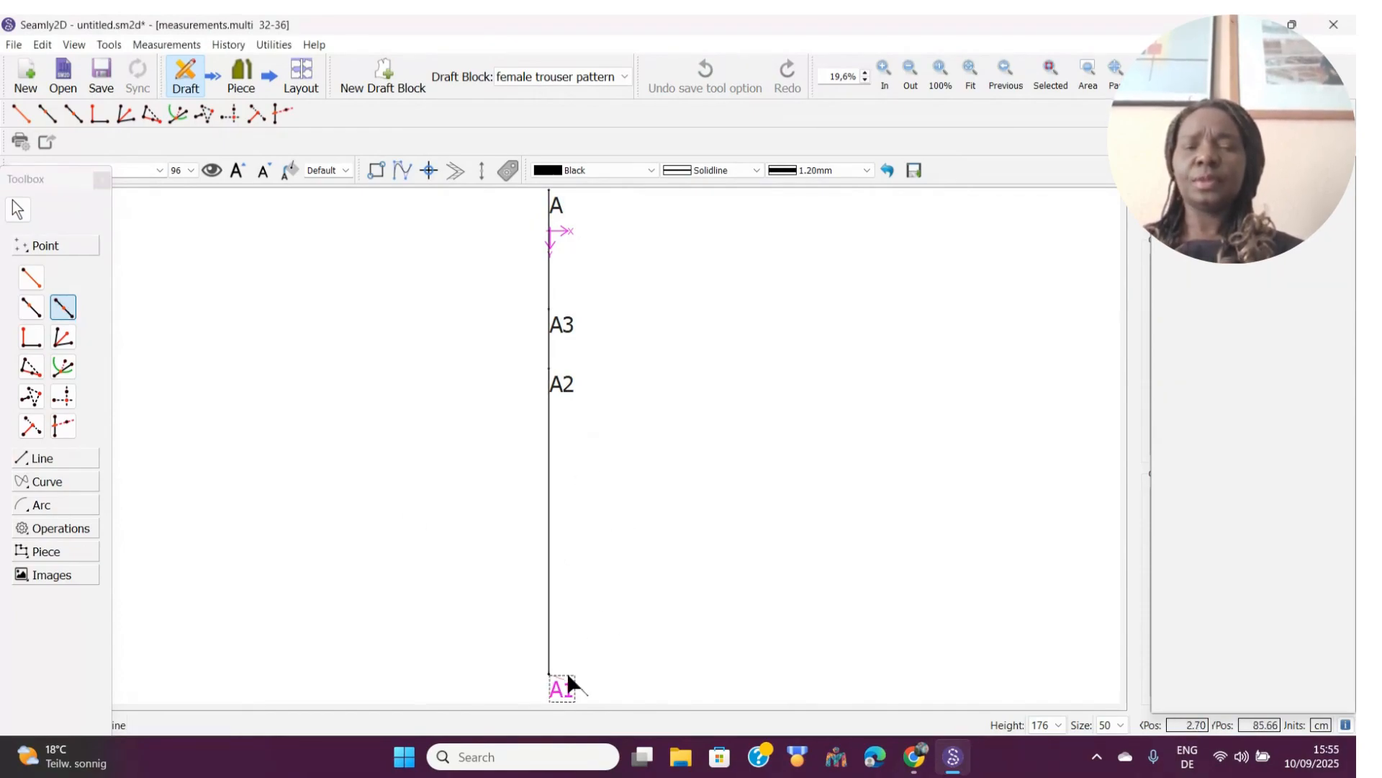
left_click(564, 387)
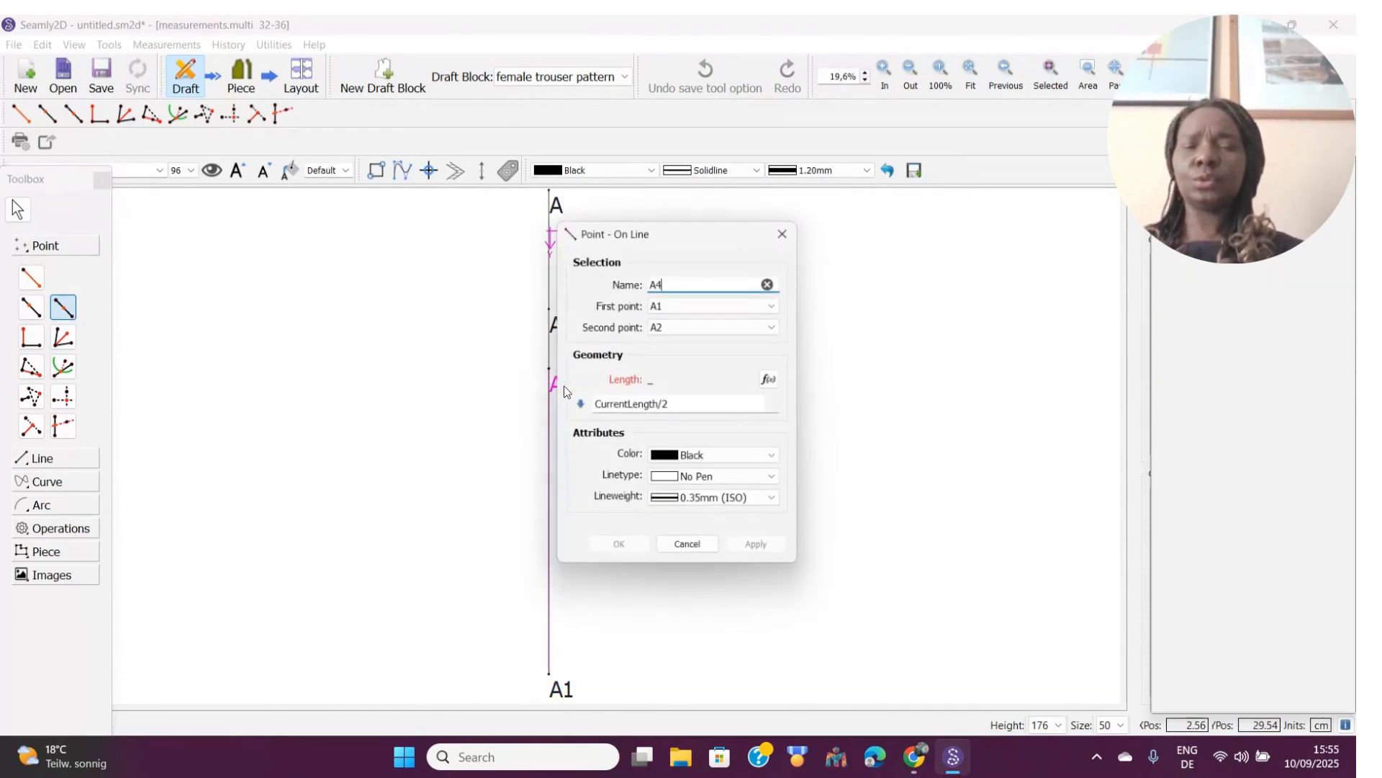
left_click(683, 408)
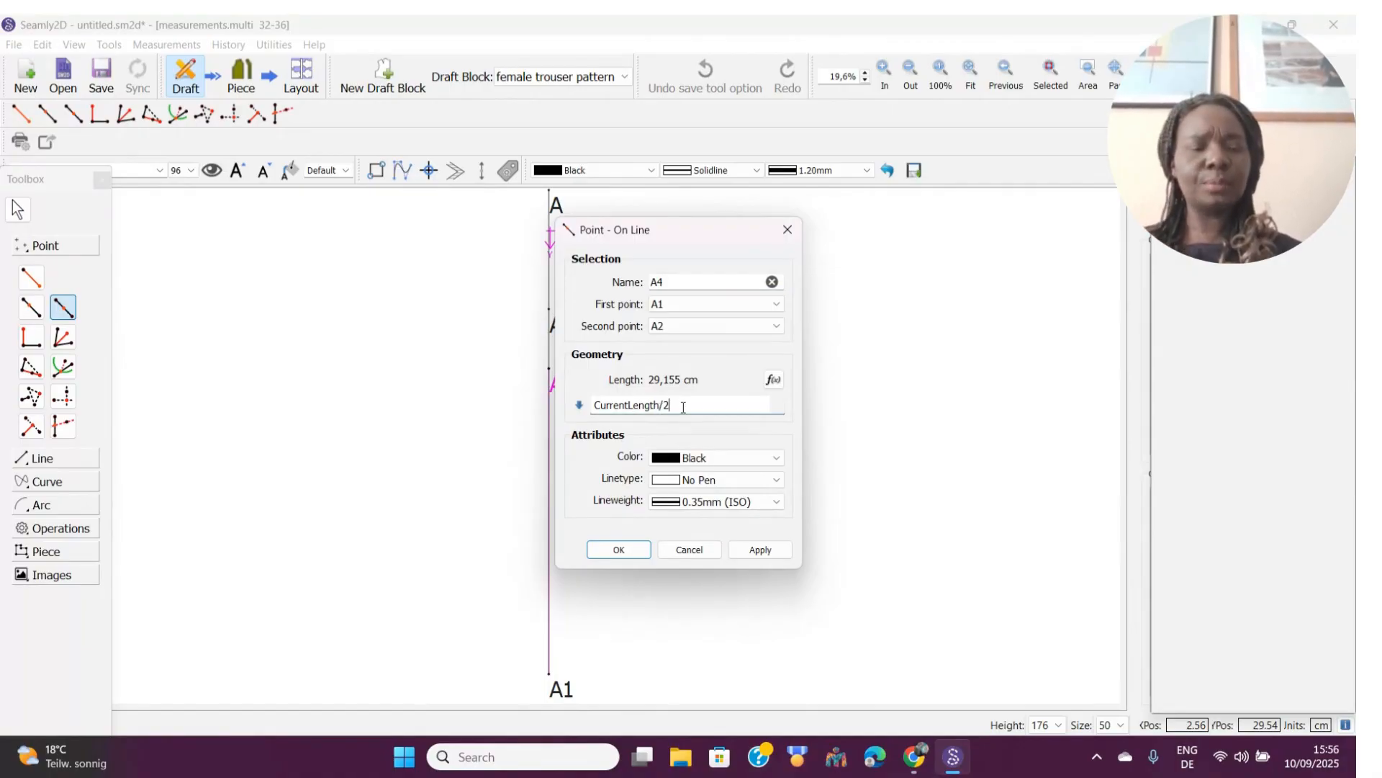
type("+")
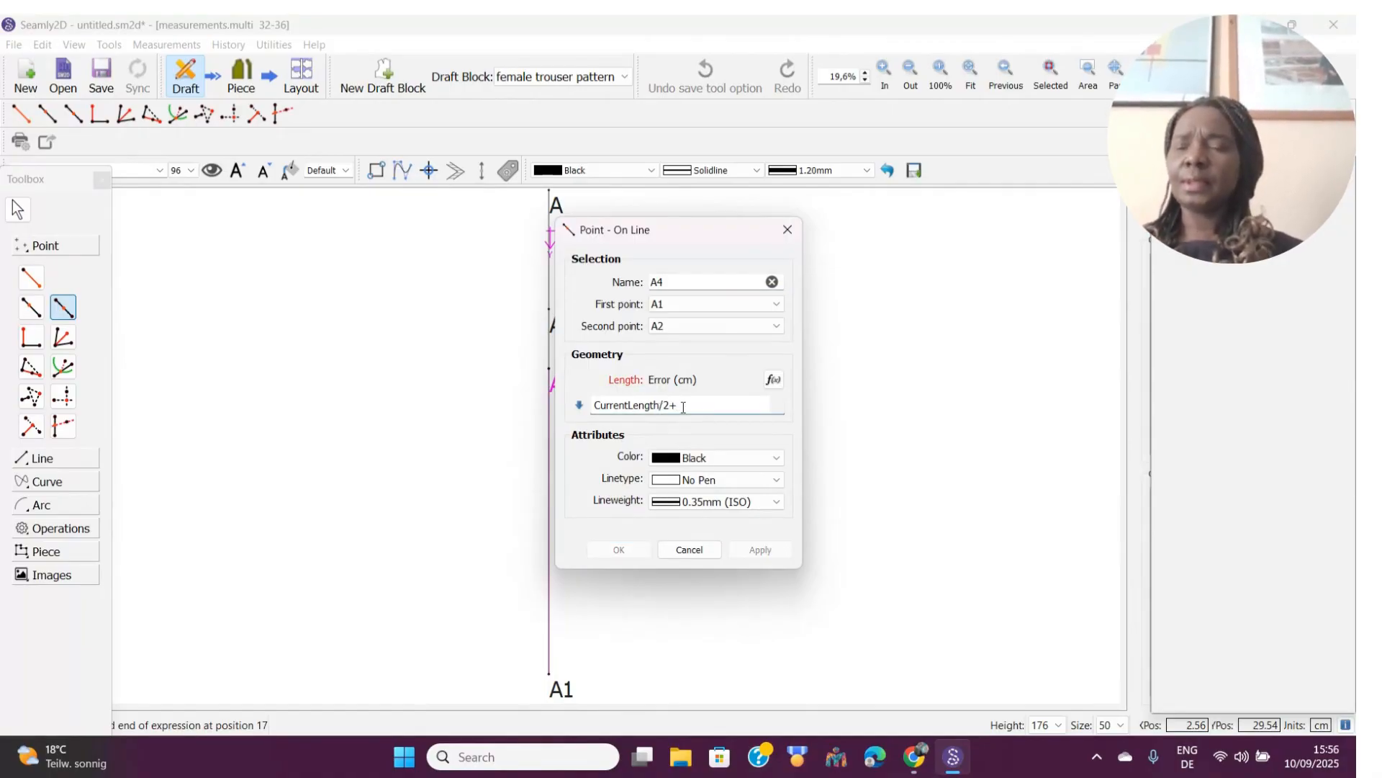
type("2")
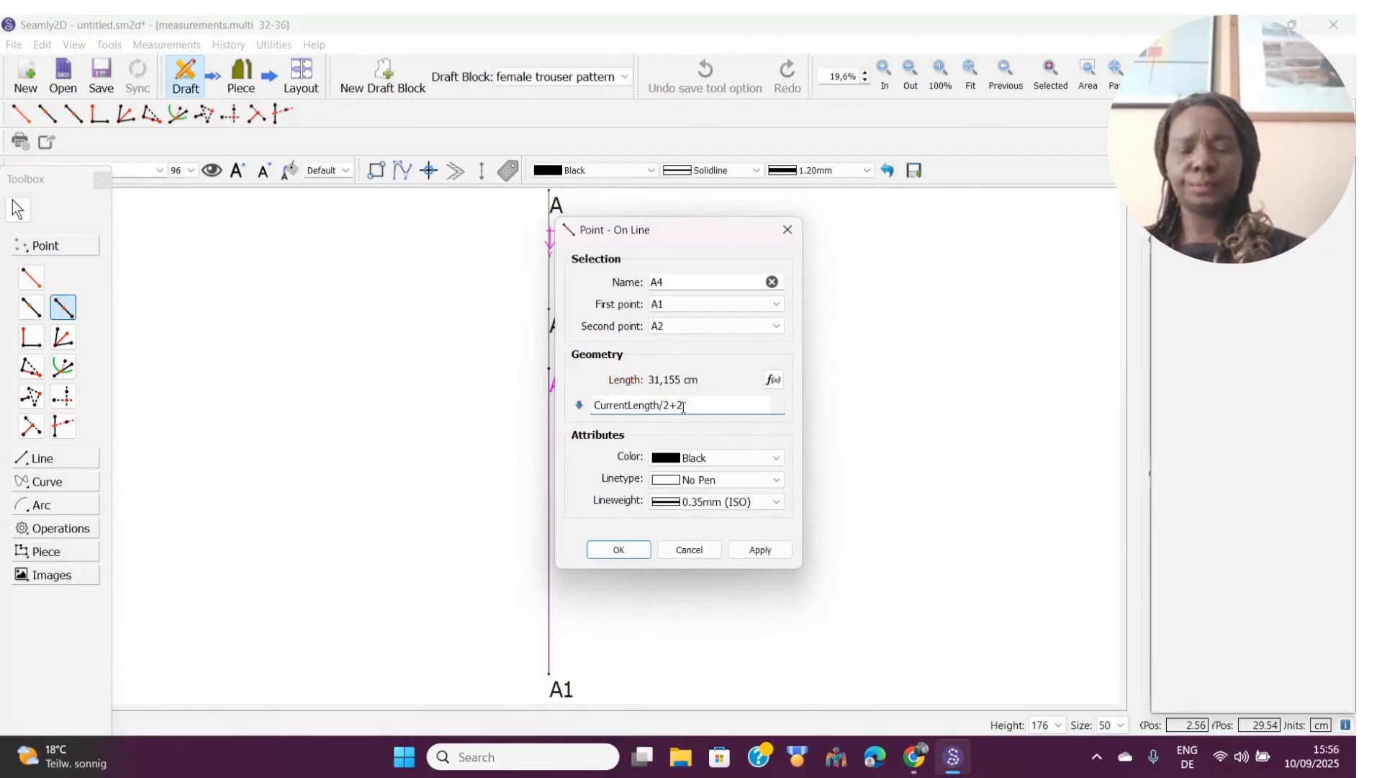
type(",54")
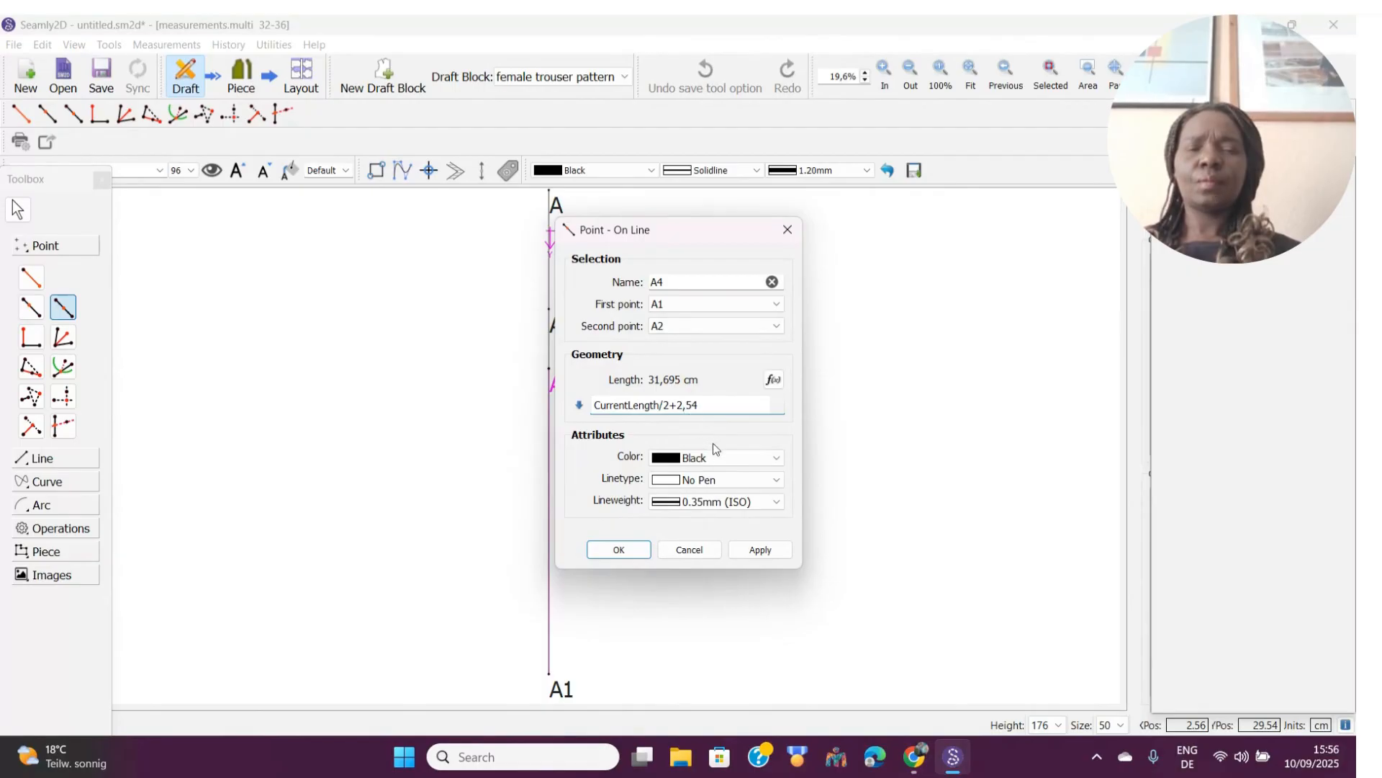
left_click(758, 550)
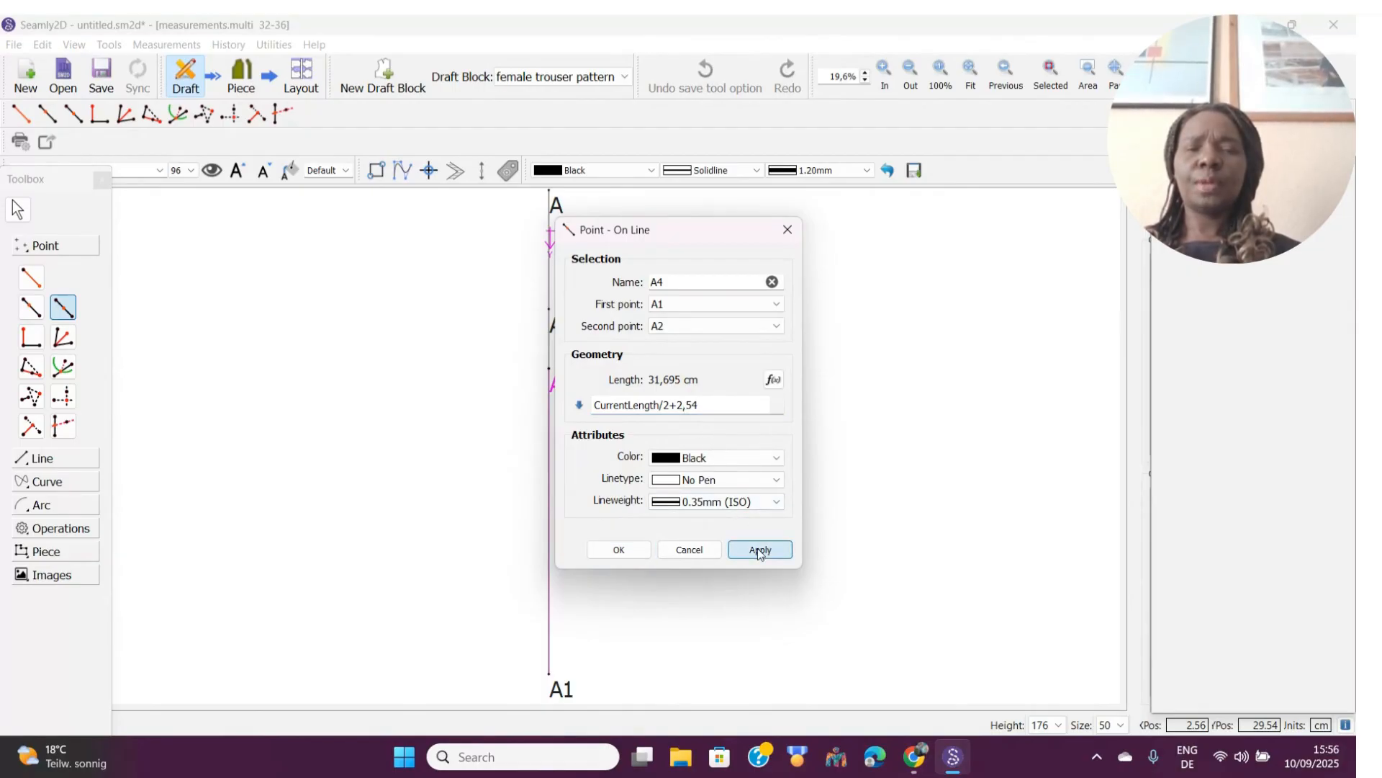
left_click(635, 549)
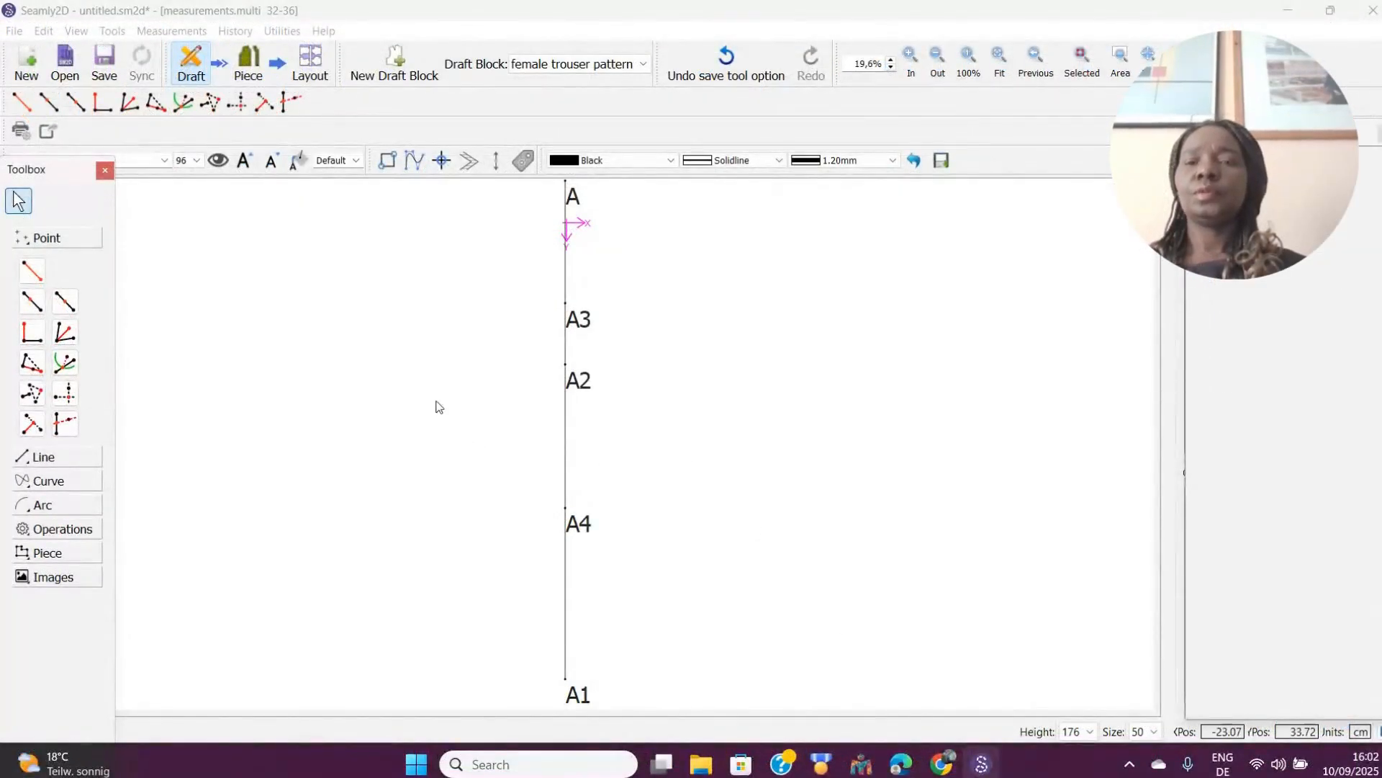
Create a Point - On Perpendicular with A3 as first point, A as second point and the measurement hip_arc_half_b as length.
left_click(34, 335)
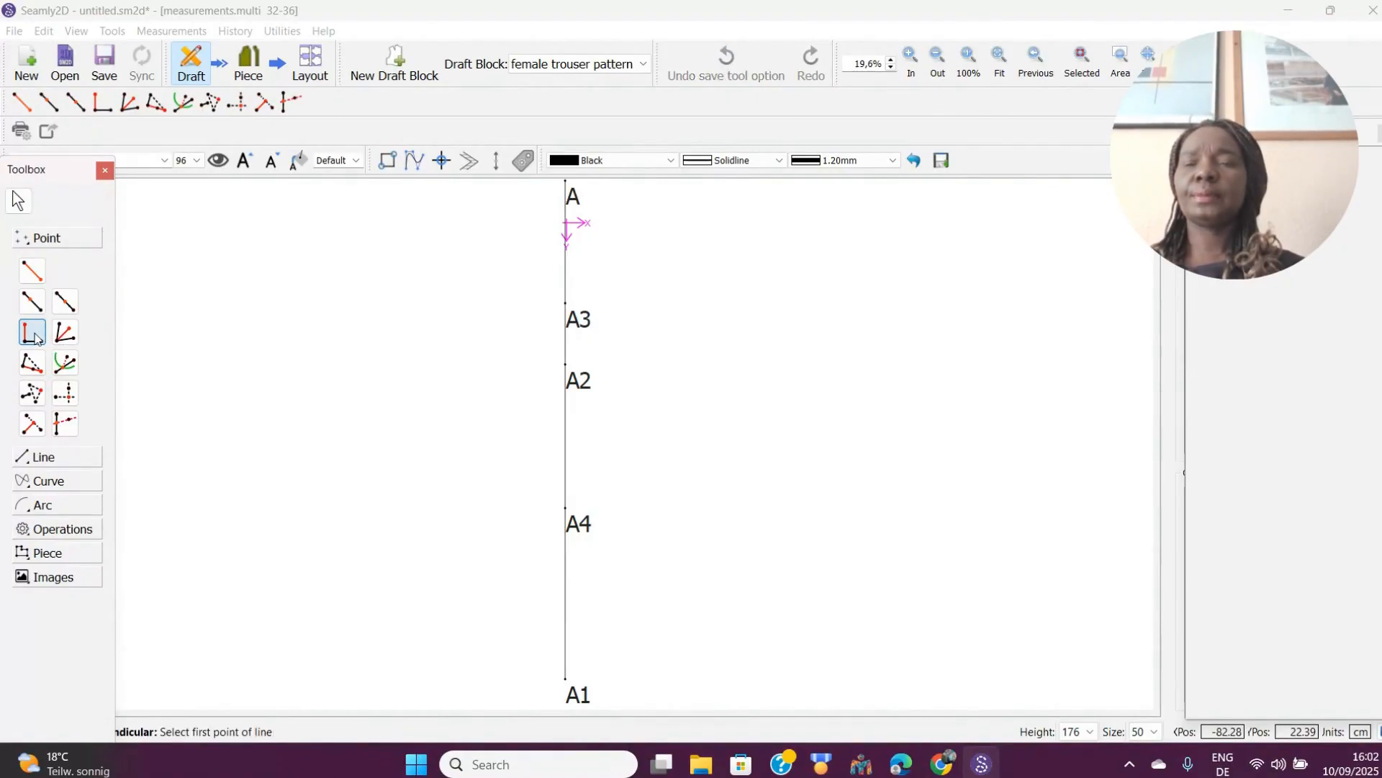
left_click(576, 329)
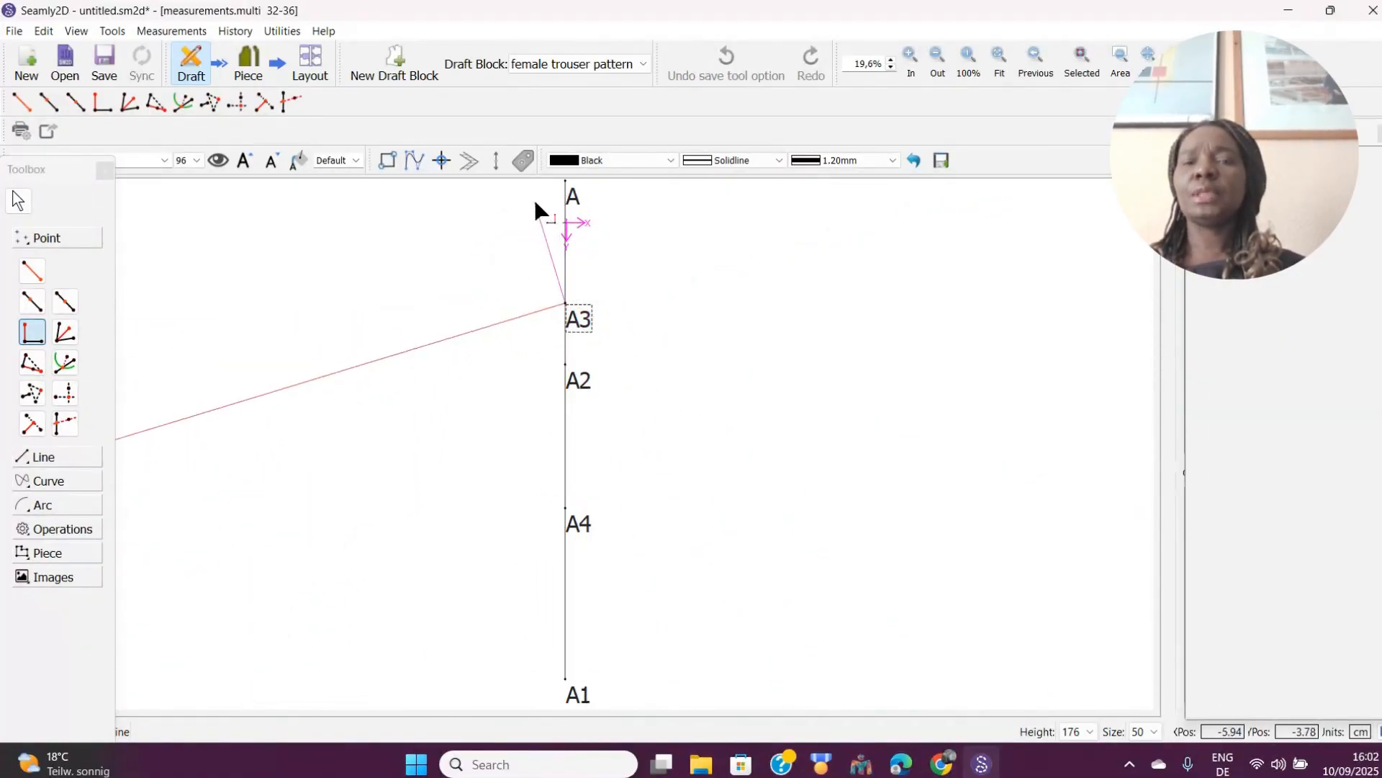
left_click(573, 197)
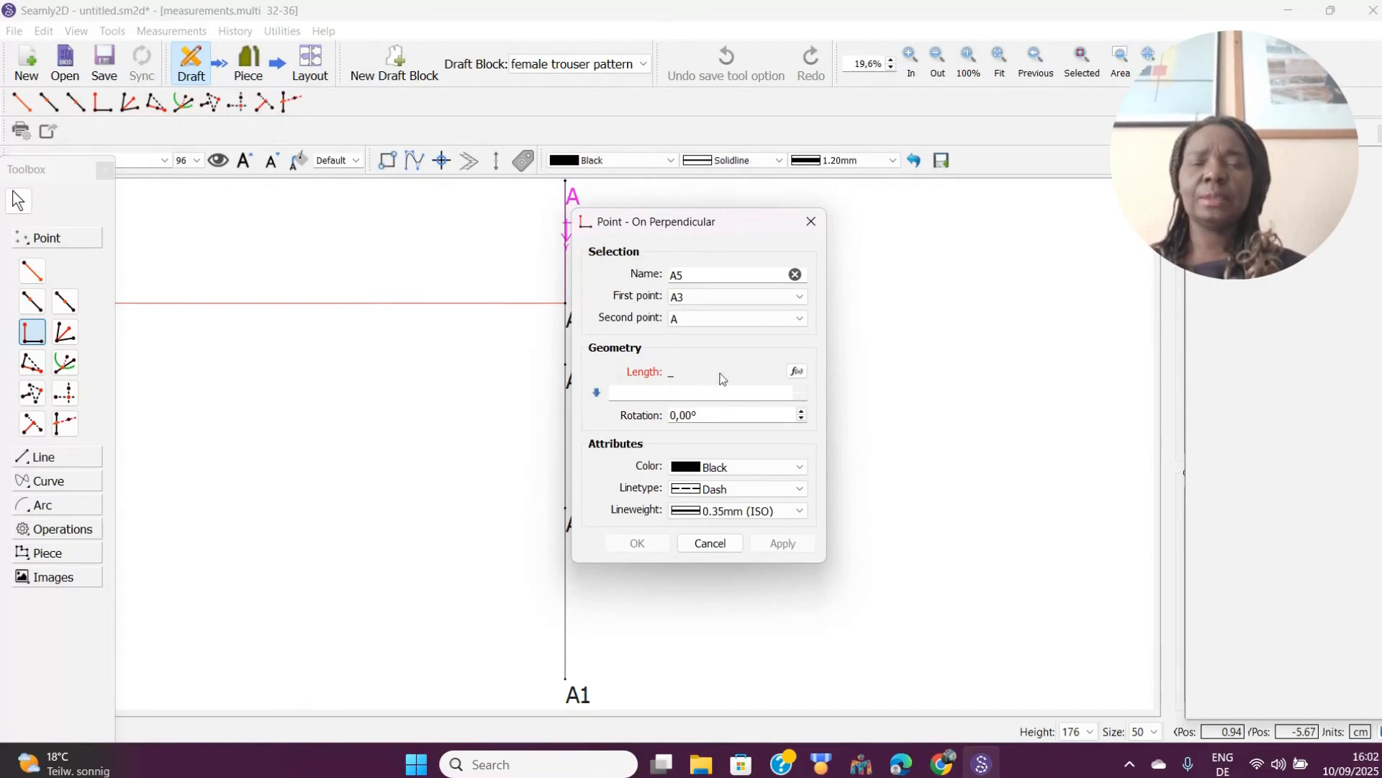
left_click(797, 371)
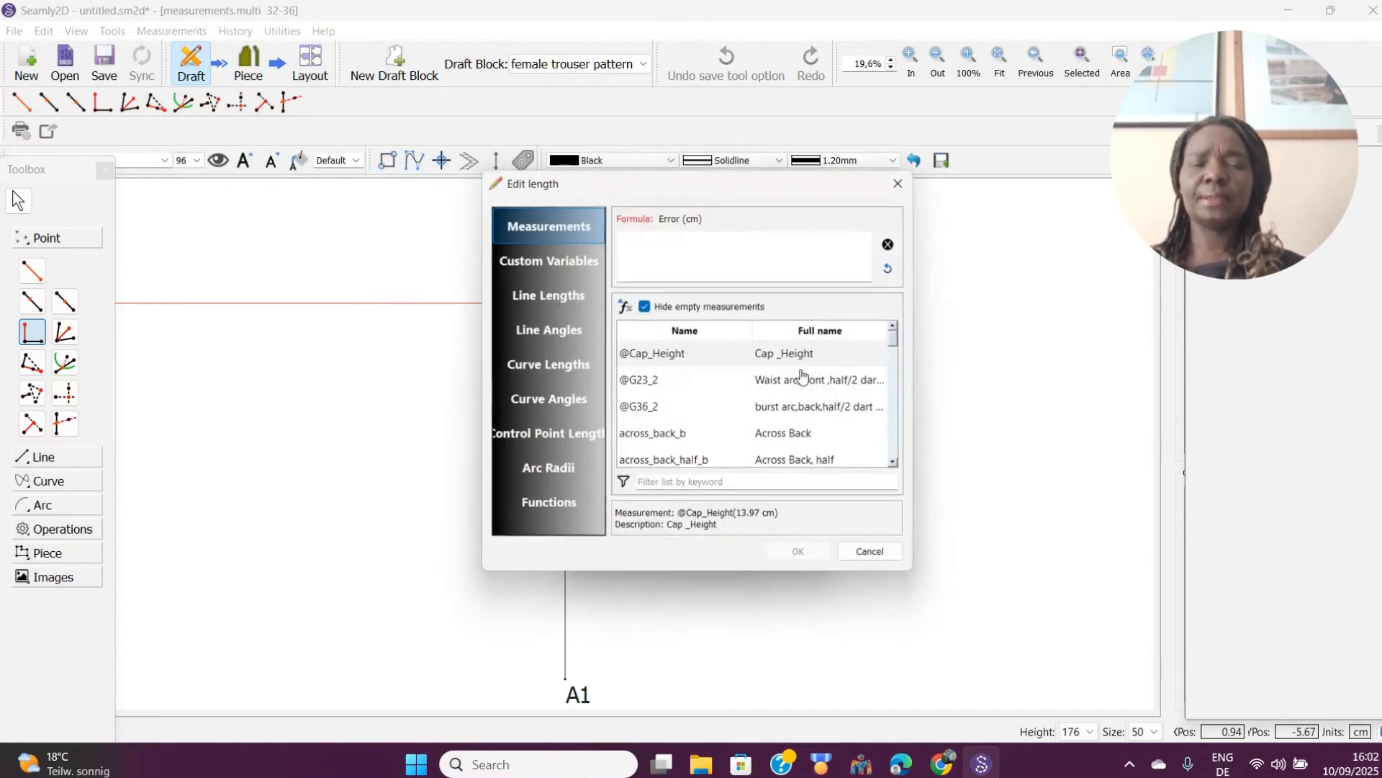
left_click(677, 483)
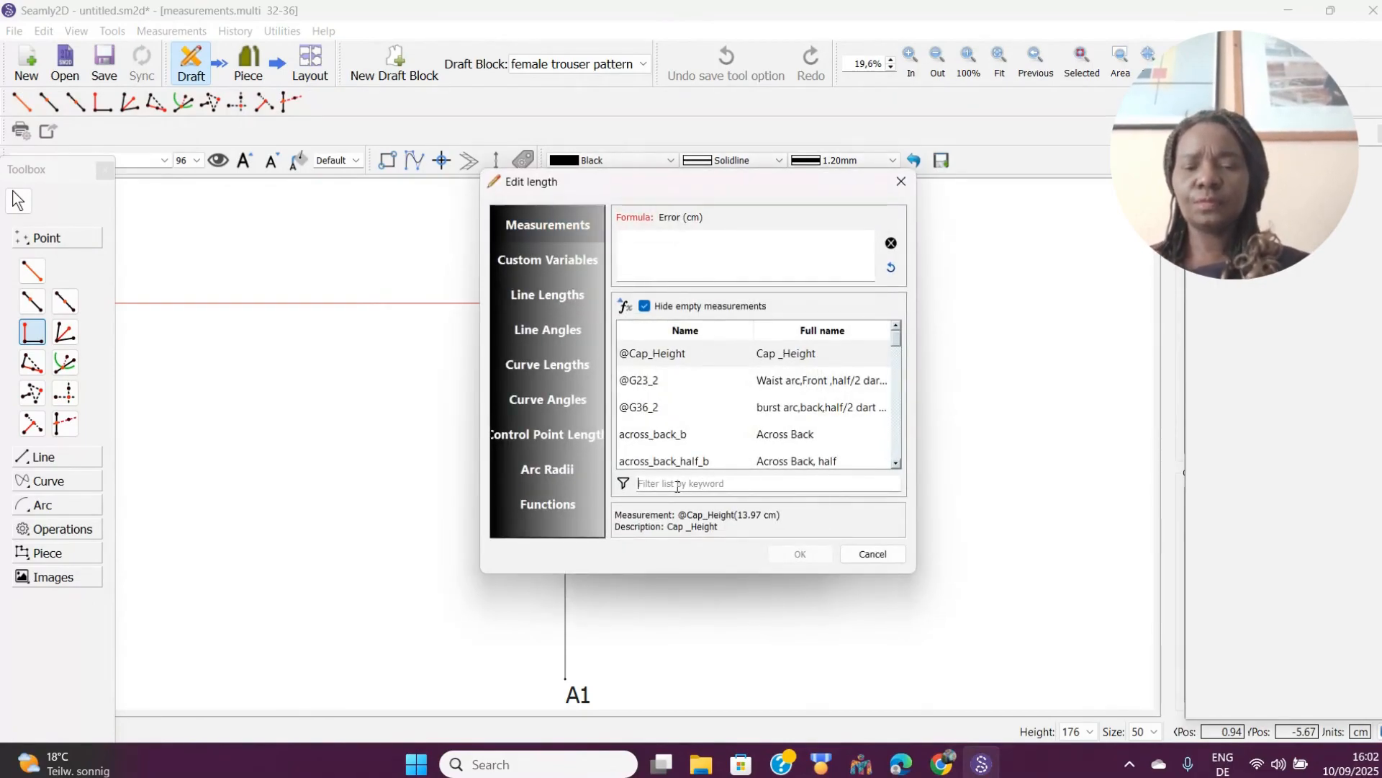
type("hip")
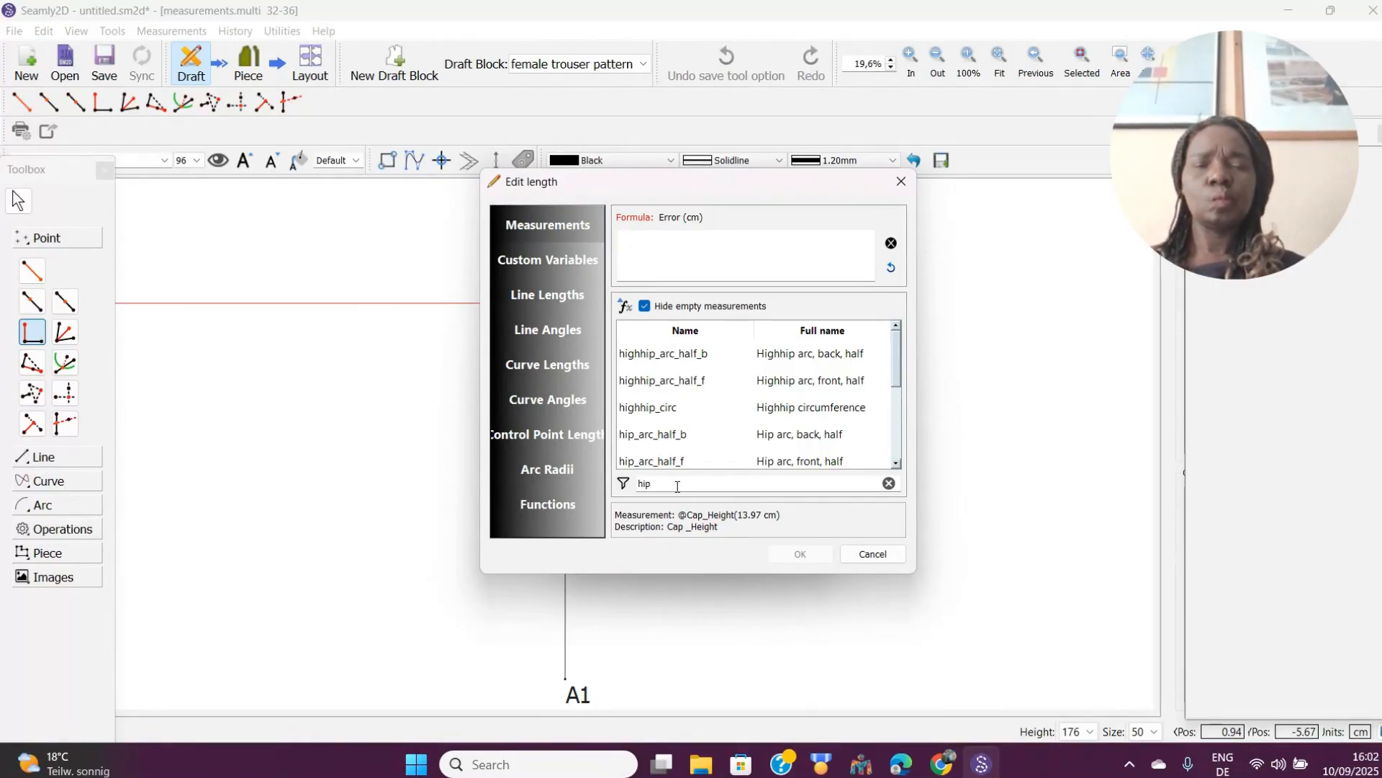
double_click(677, 435)
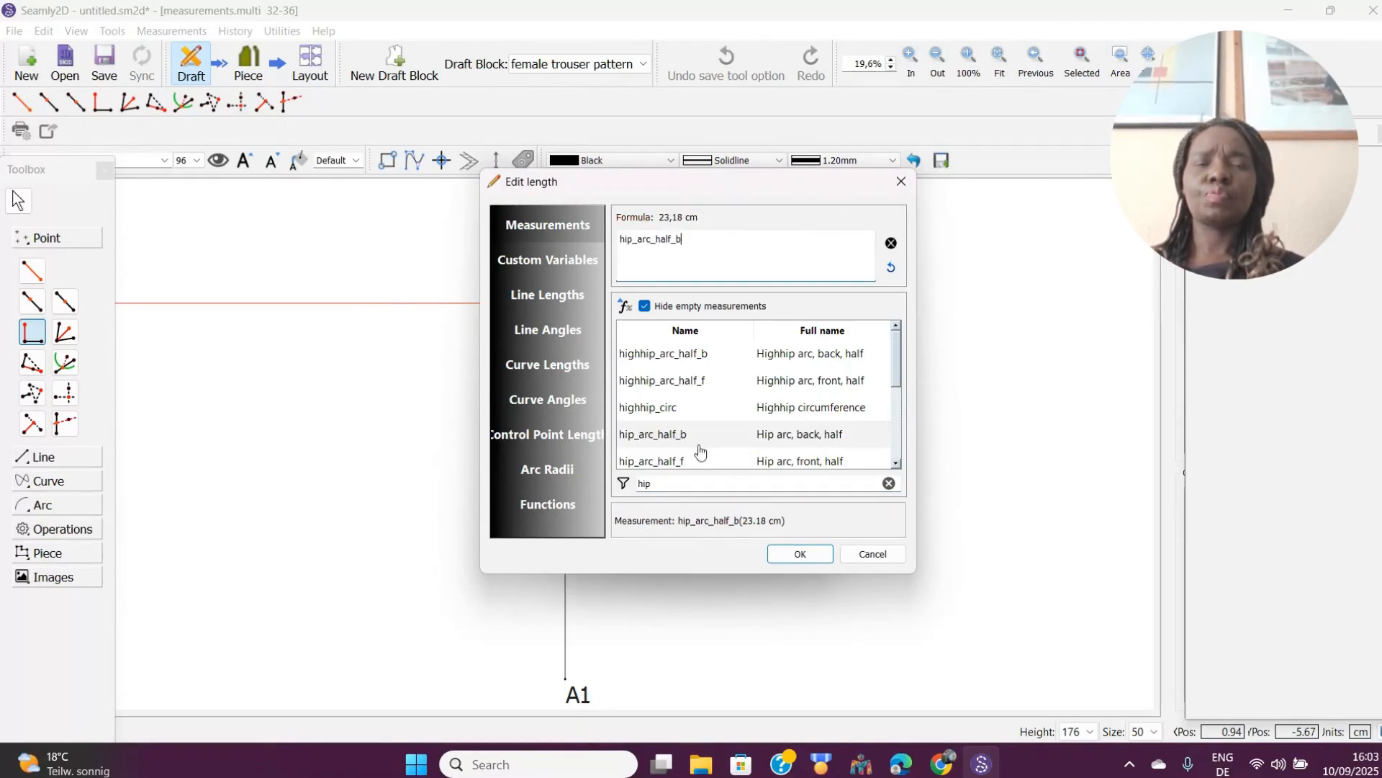
left_click(806, 552)
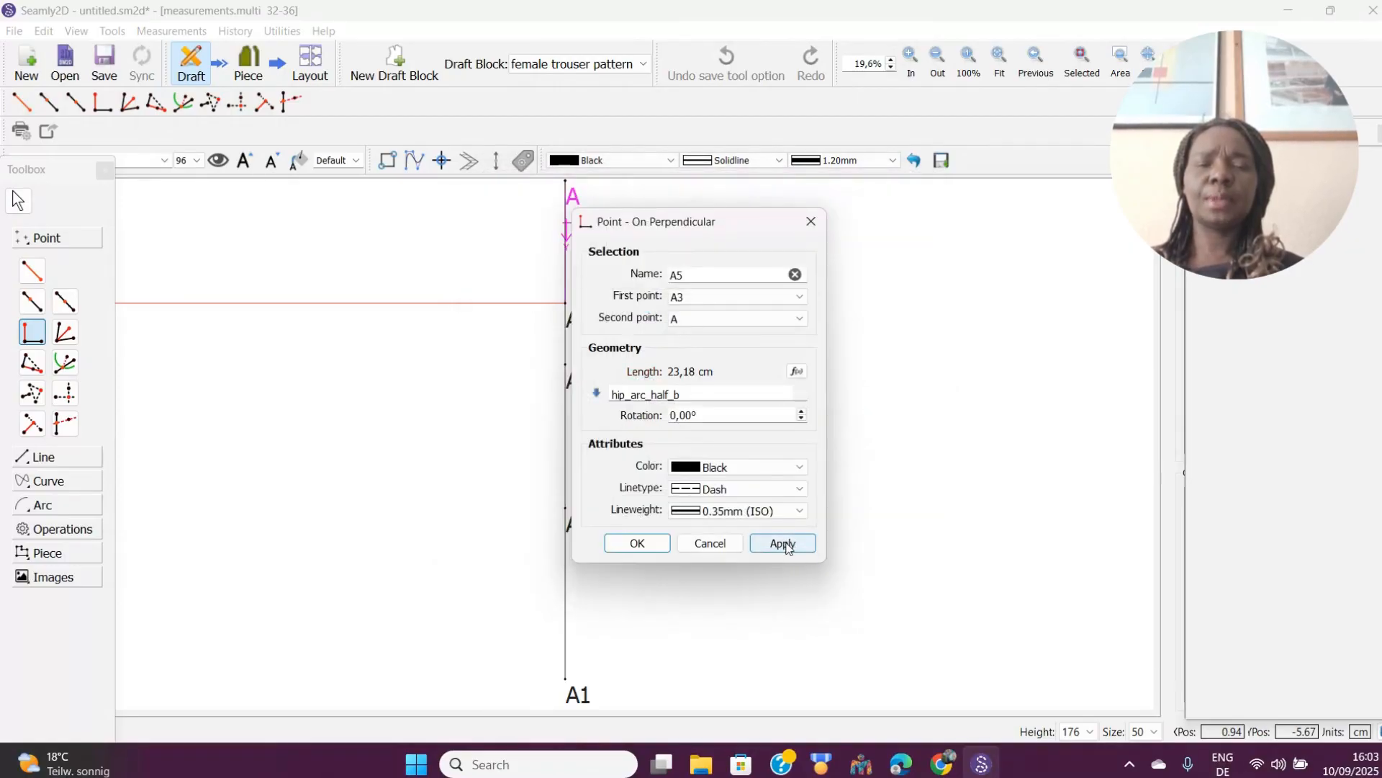
left_click(786, 545)
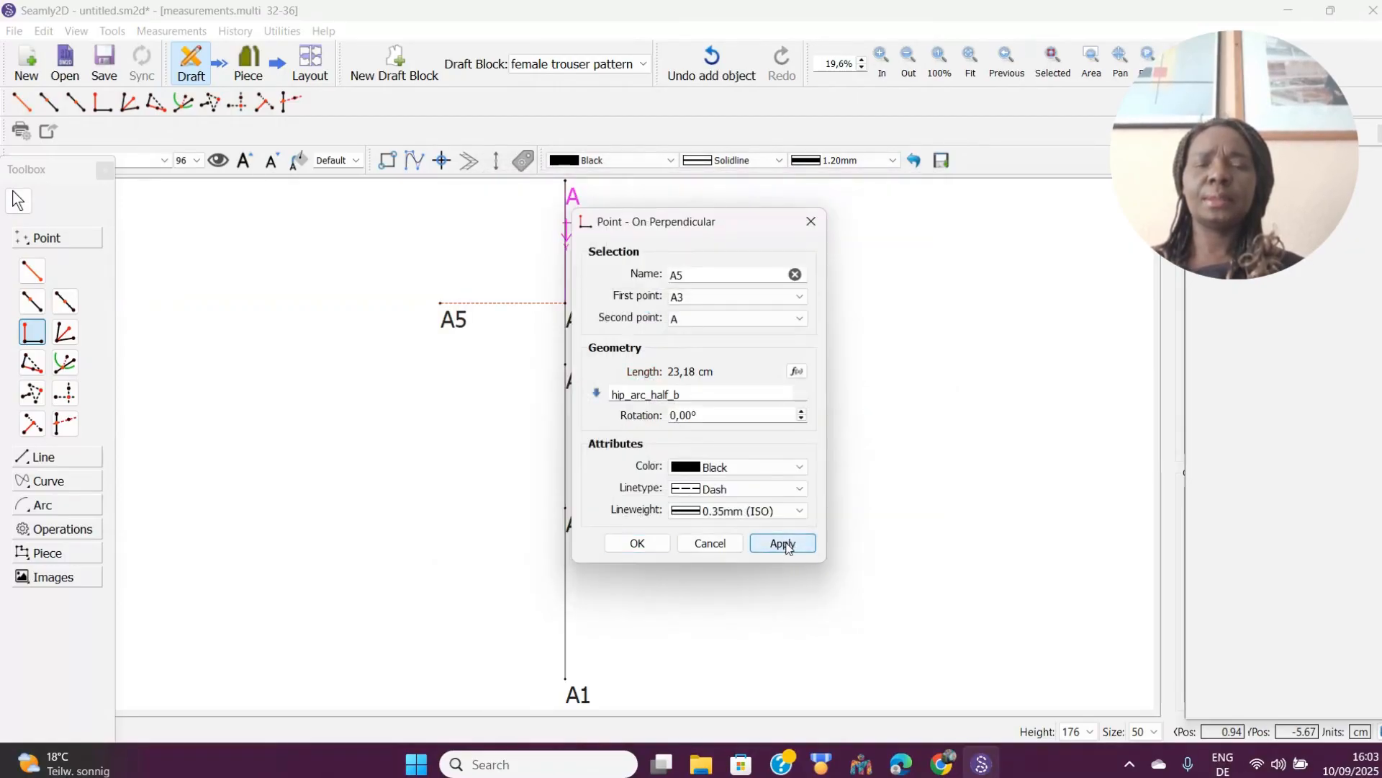
left_click(638, 543)
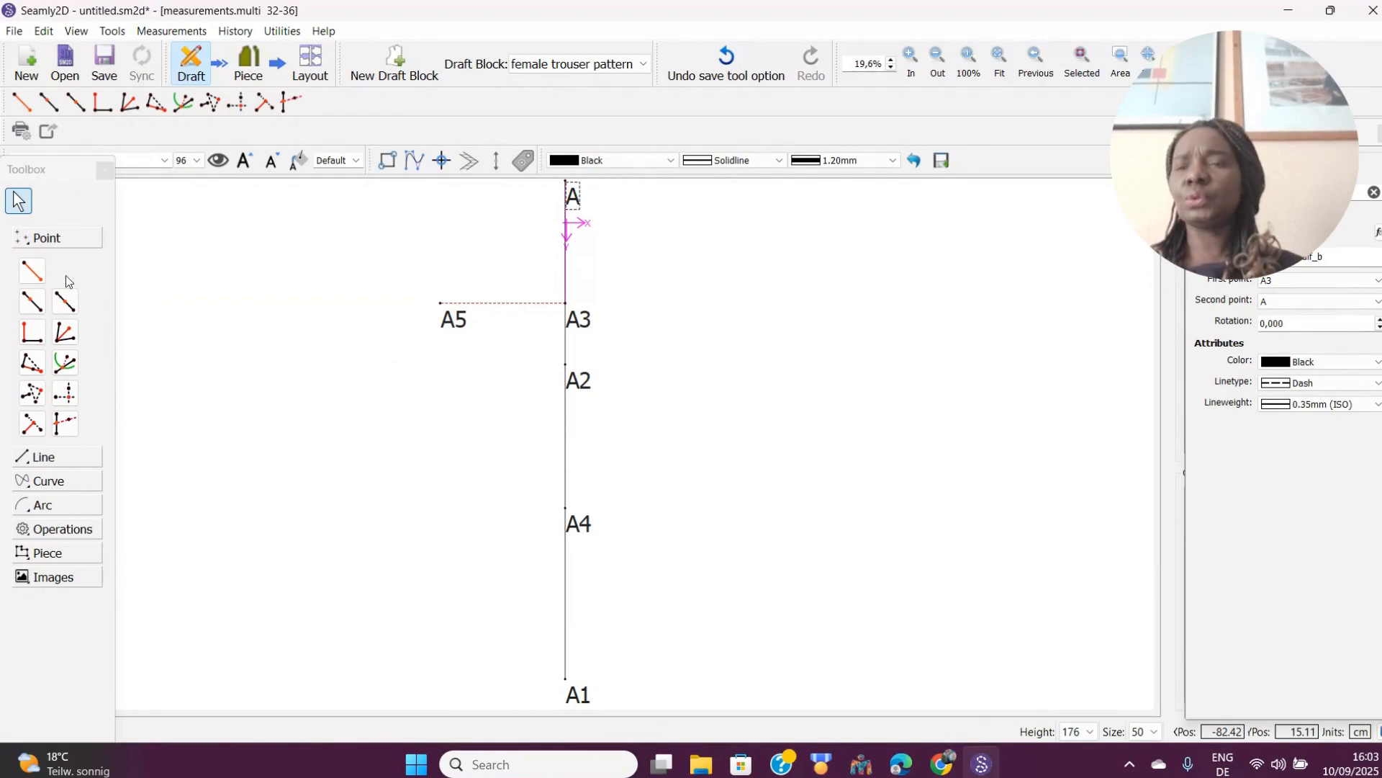
Draw a solid line from A3 to A5.
left_click(59, 461)
left_click(32, 294)
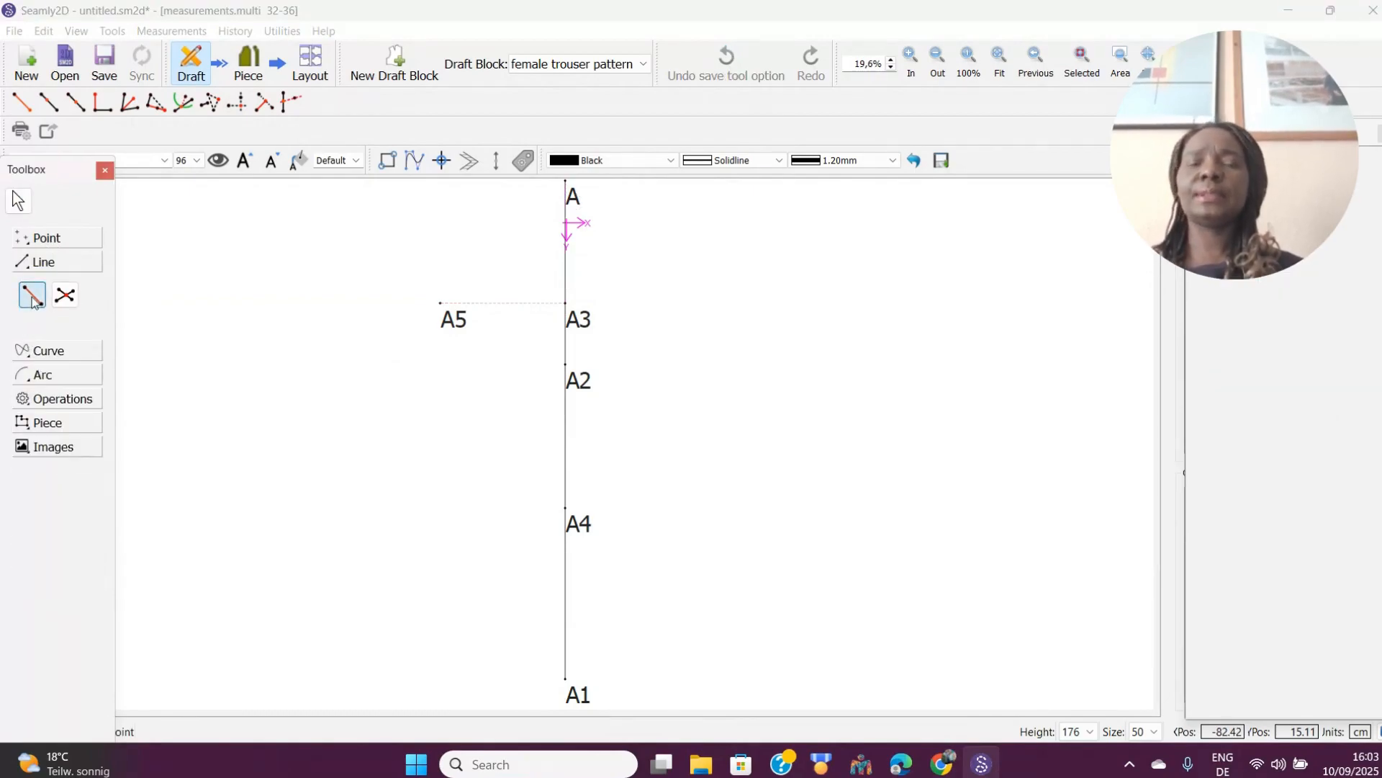
left_click(587, 318)
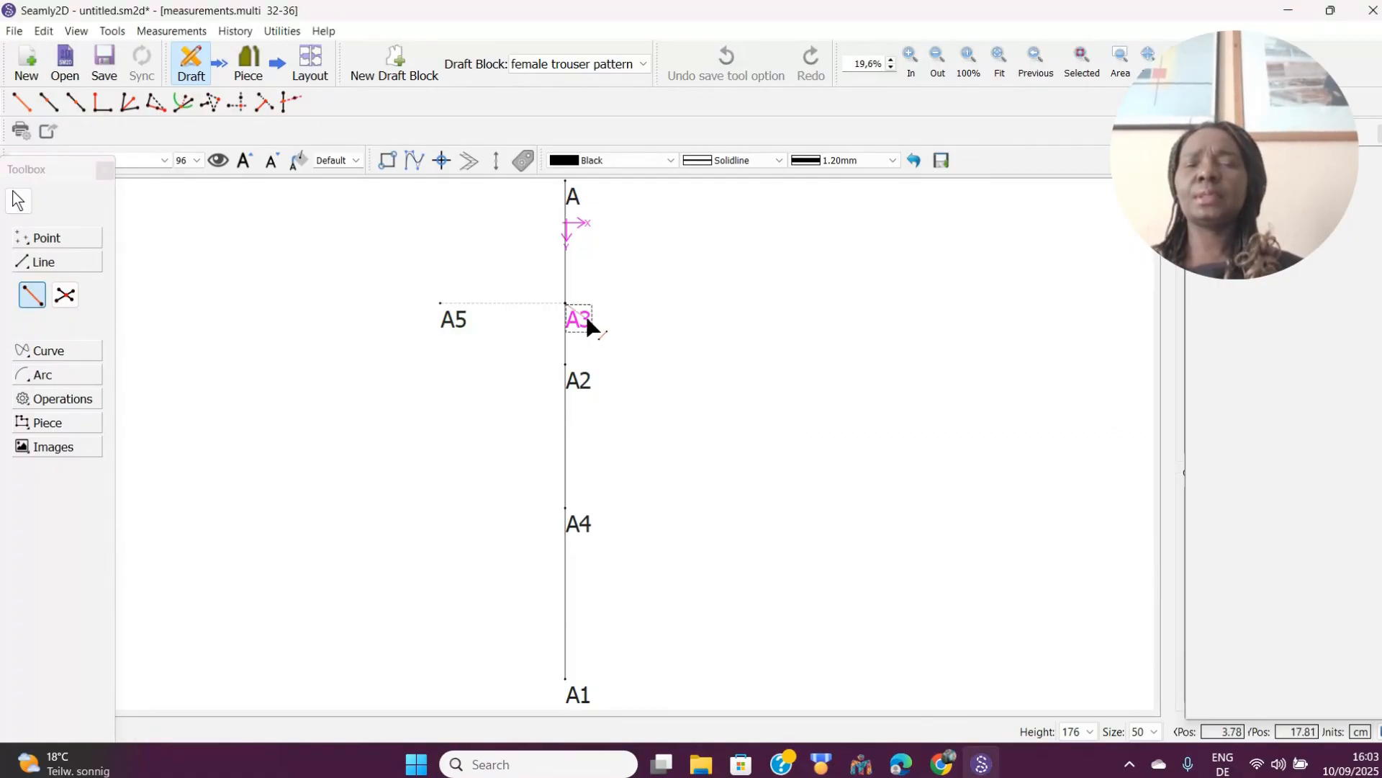
left_click(453, 322)
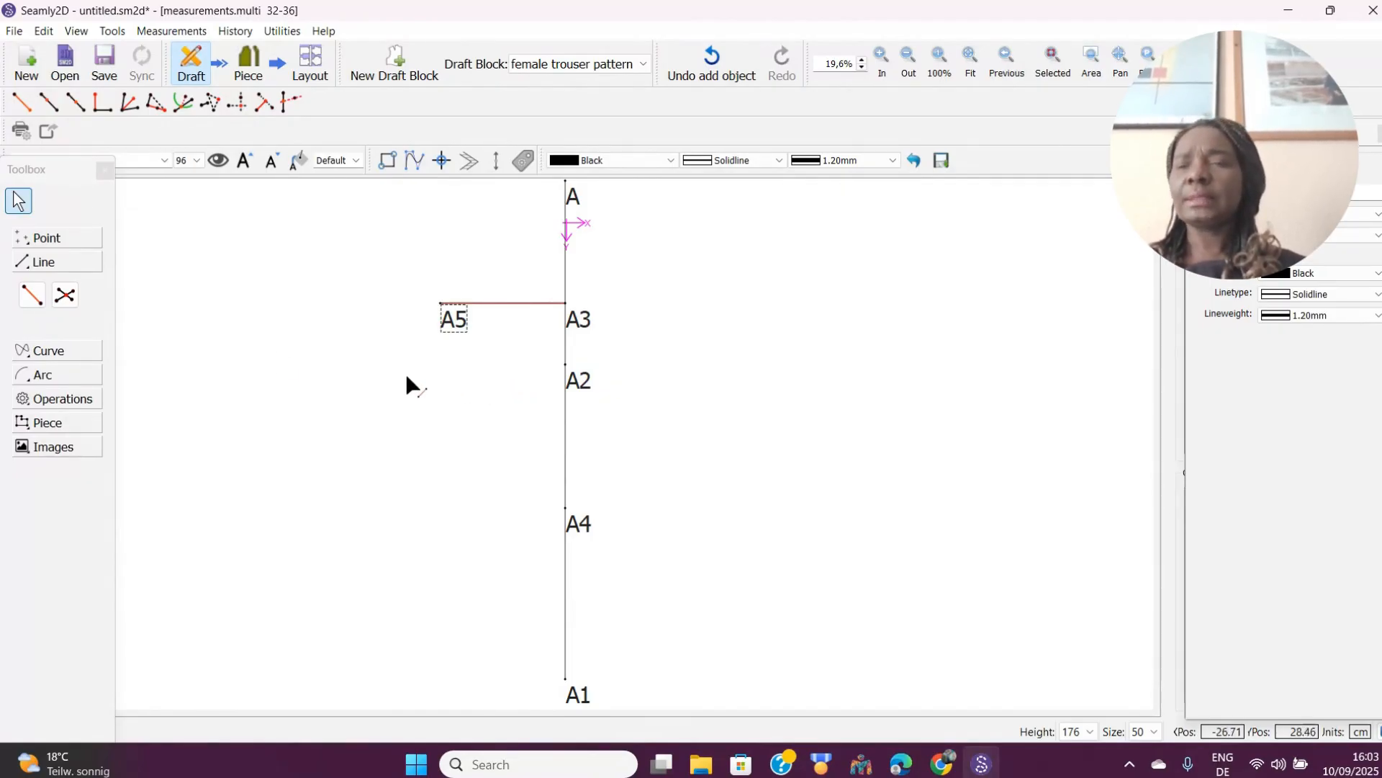
Create an intersect XY point using A5 for the vertical position and A2 for the horizontal position.
left_click(48, 240)
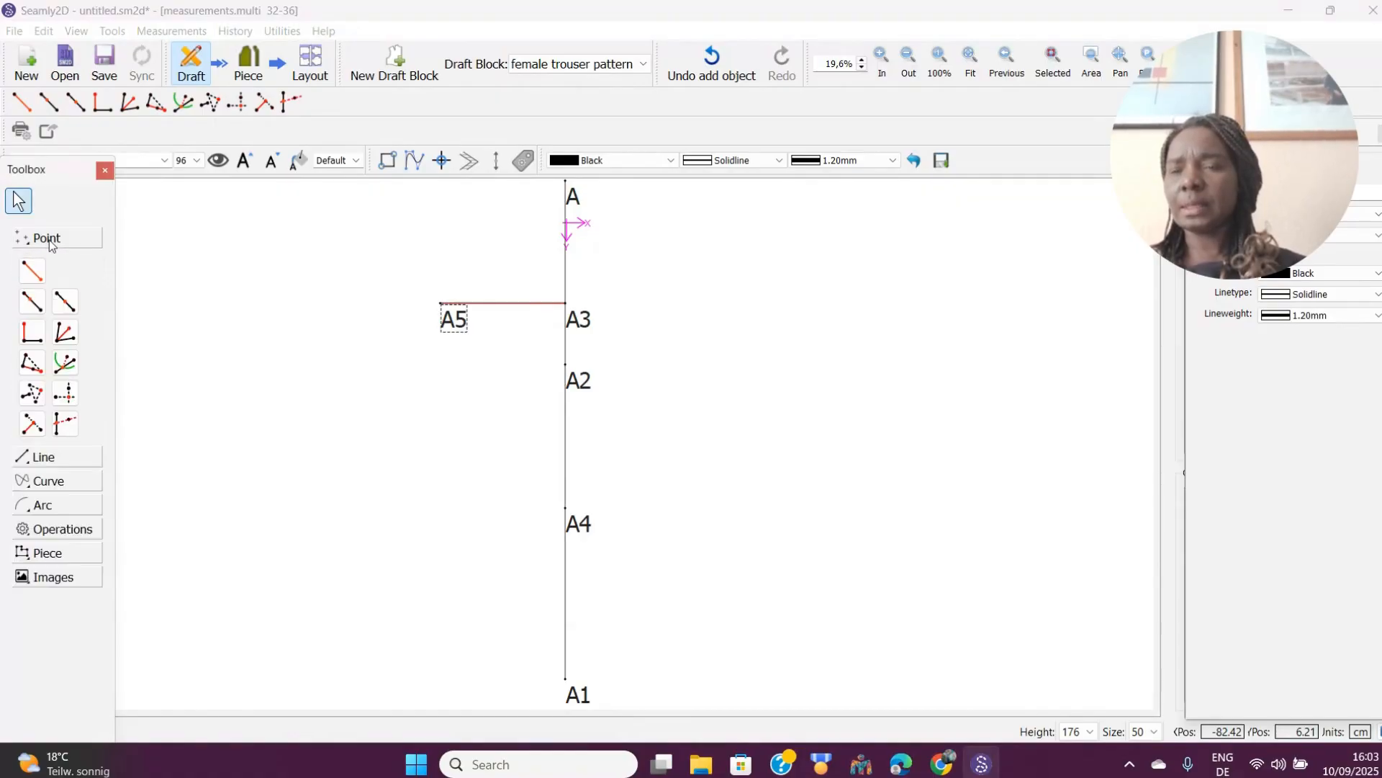
left_click(65, 392)
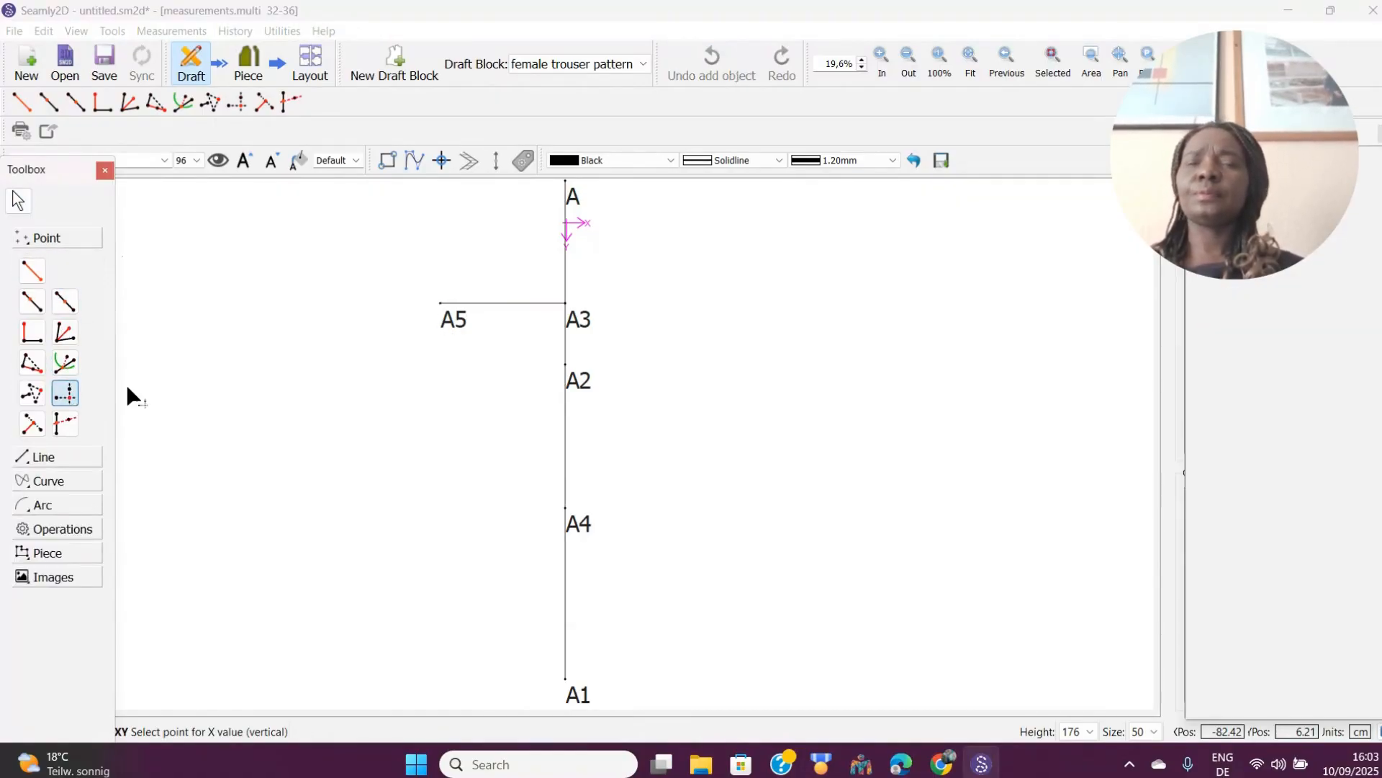
left_click(451, 324)
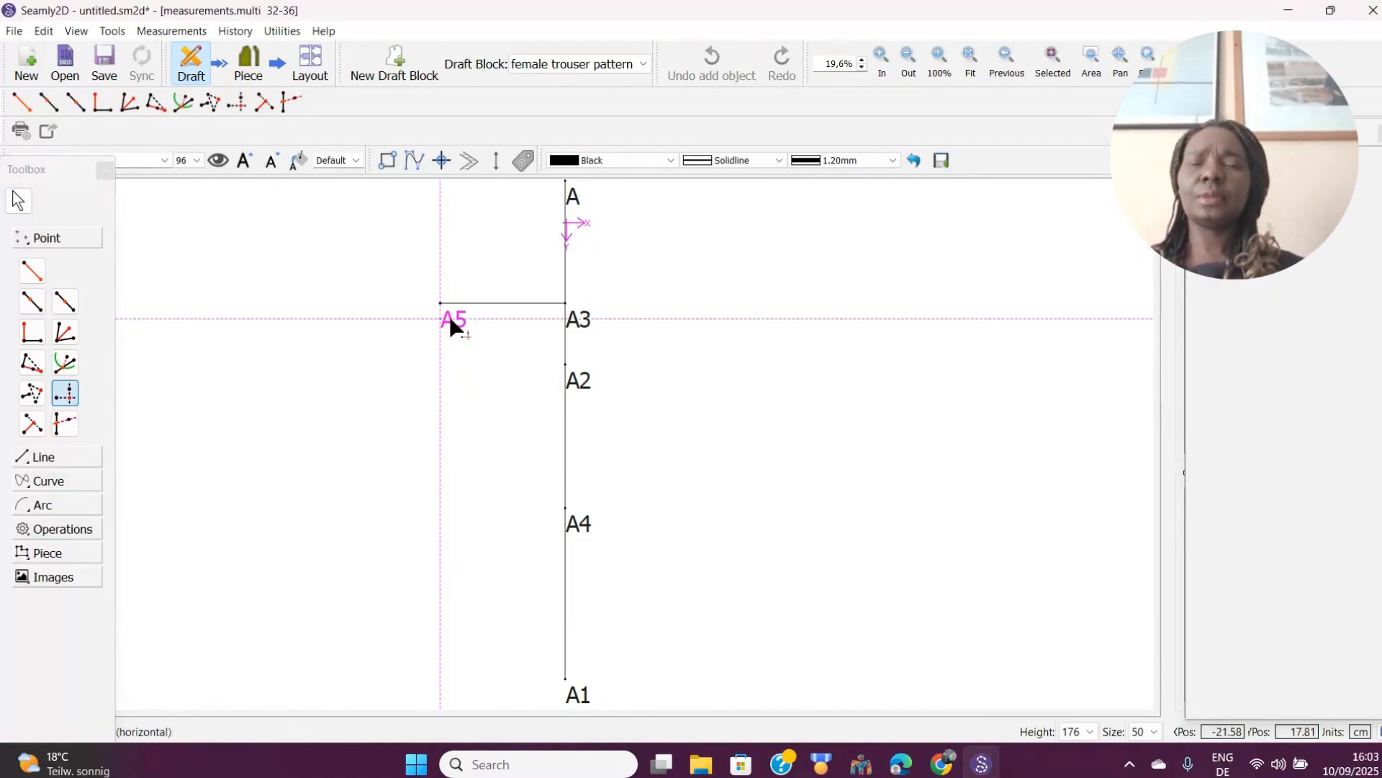
left_click(565, 365)
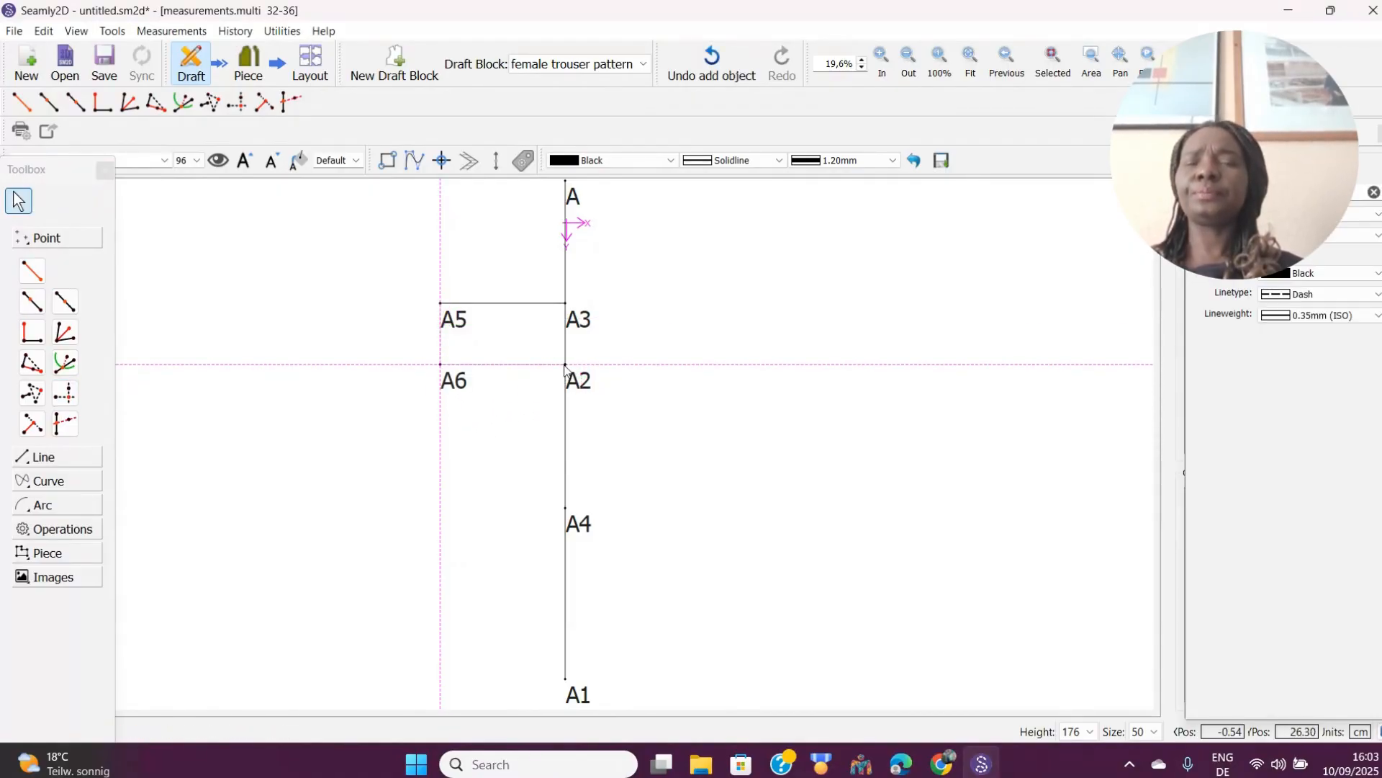
left_click(258, 283)
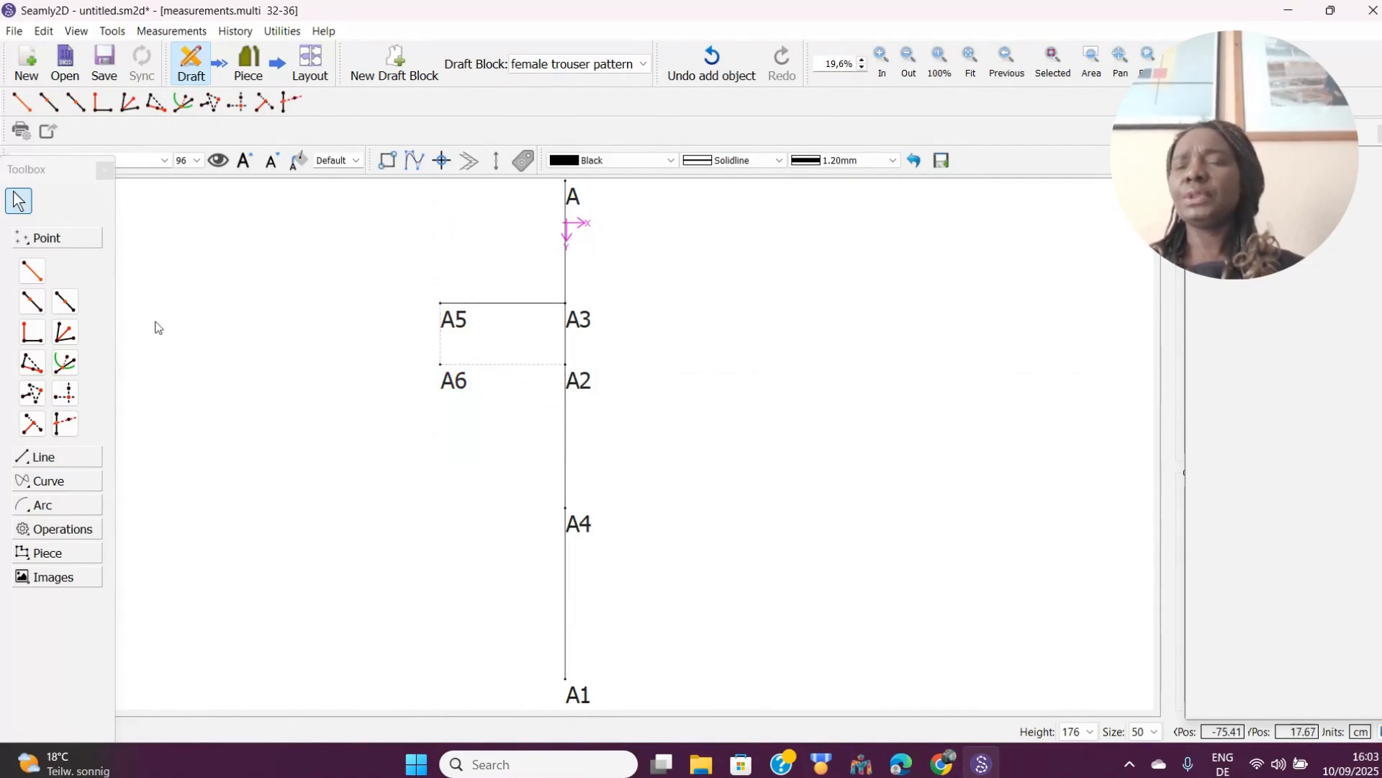
Create an intersect XY point using A5 for the X value and A for the Y value.
left_click(65, 394)
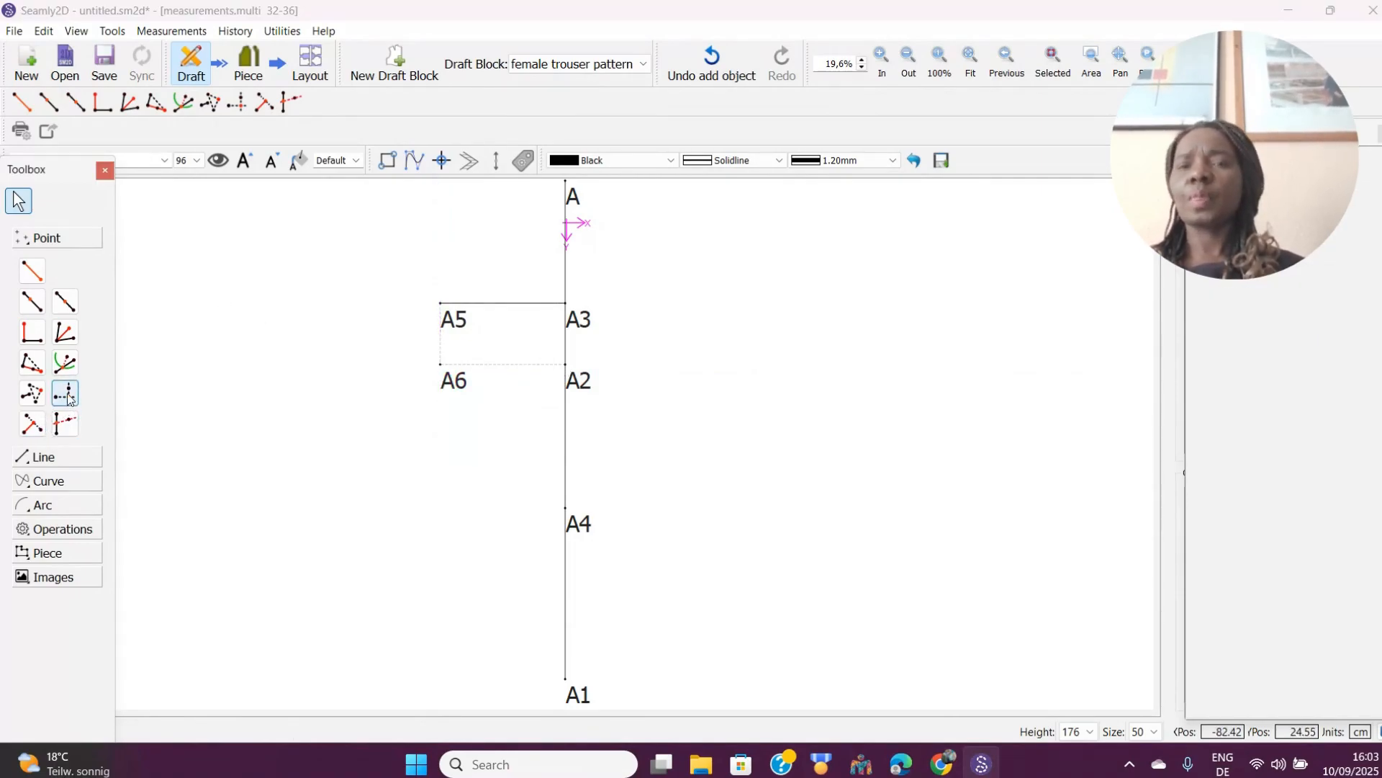
left_click(449, 315)
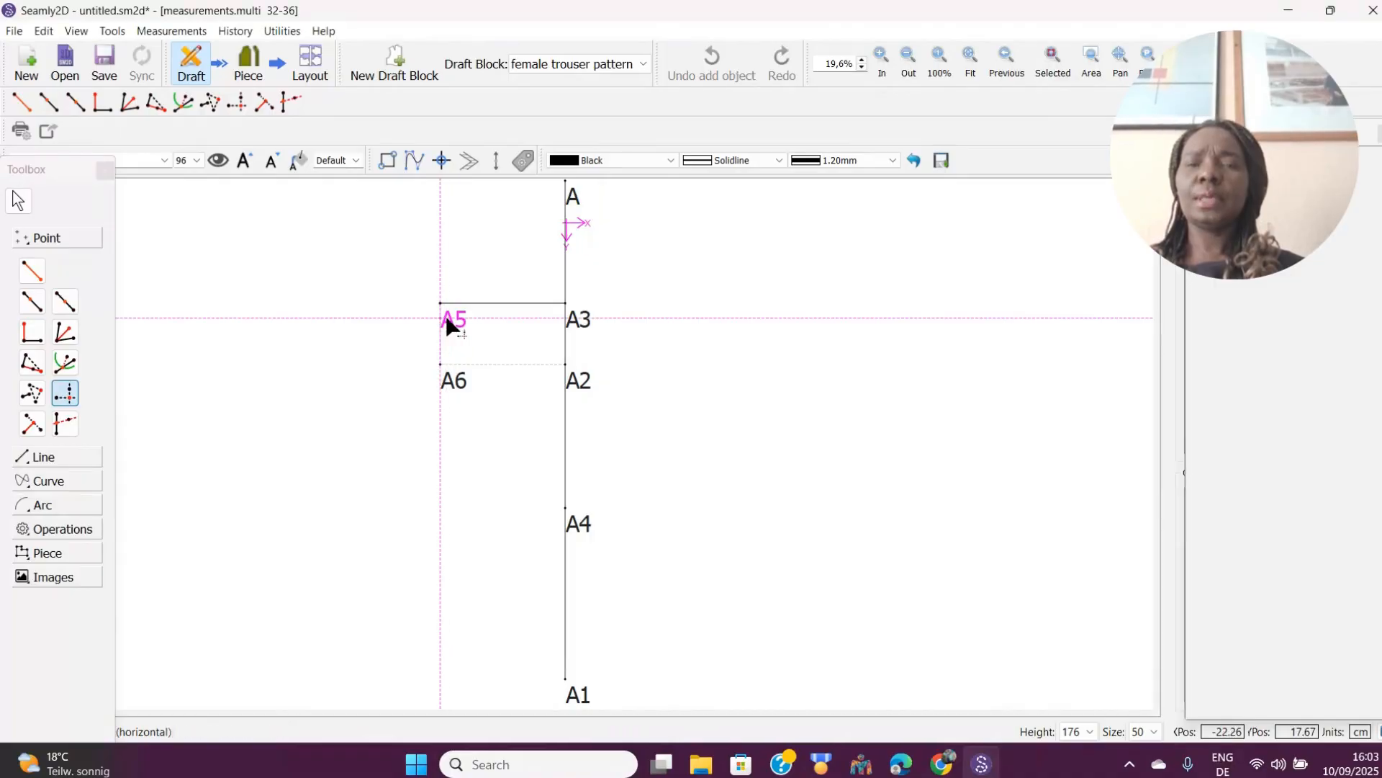
left_click(565, 185)
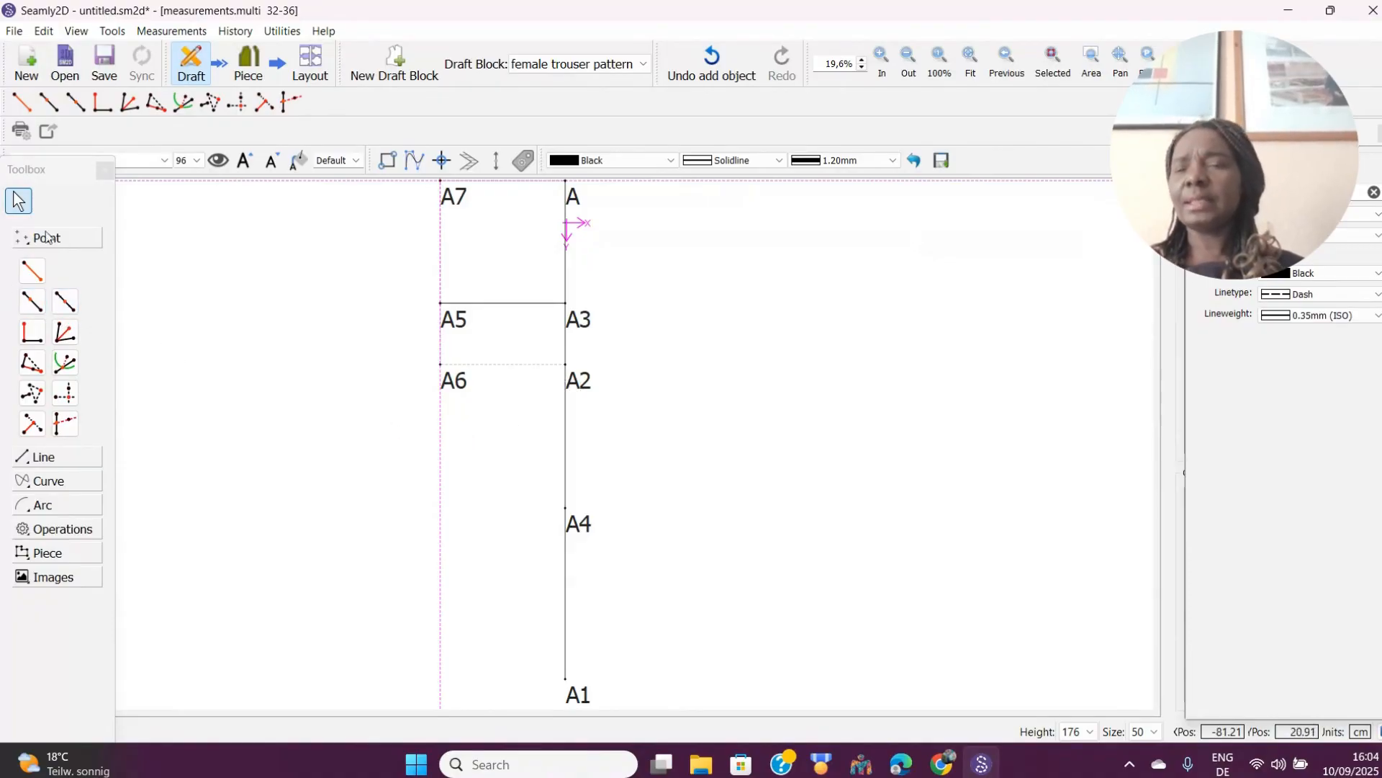
Draw a solid line between points A6 and A2 for the crotch level.
left_click(44, 455)
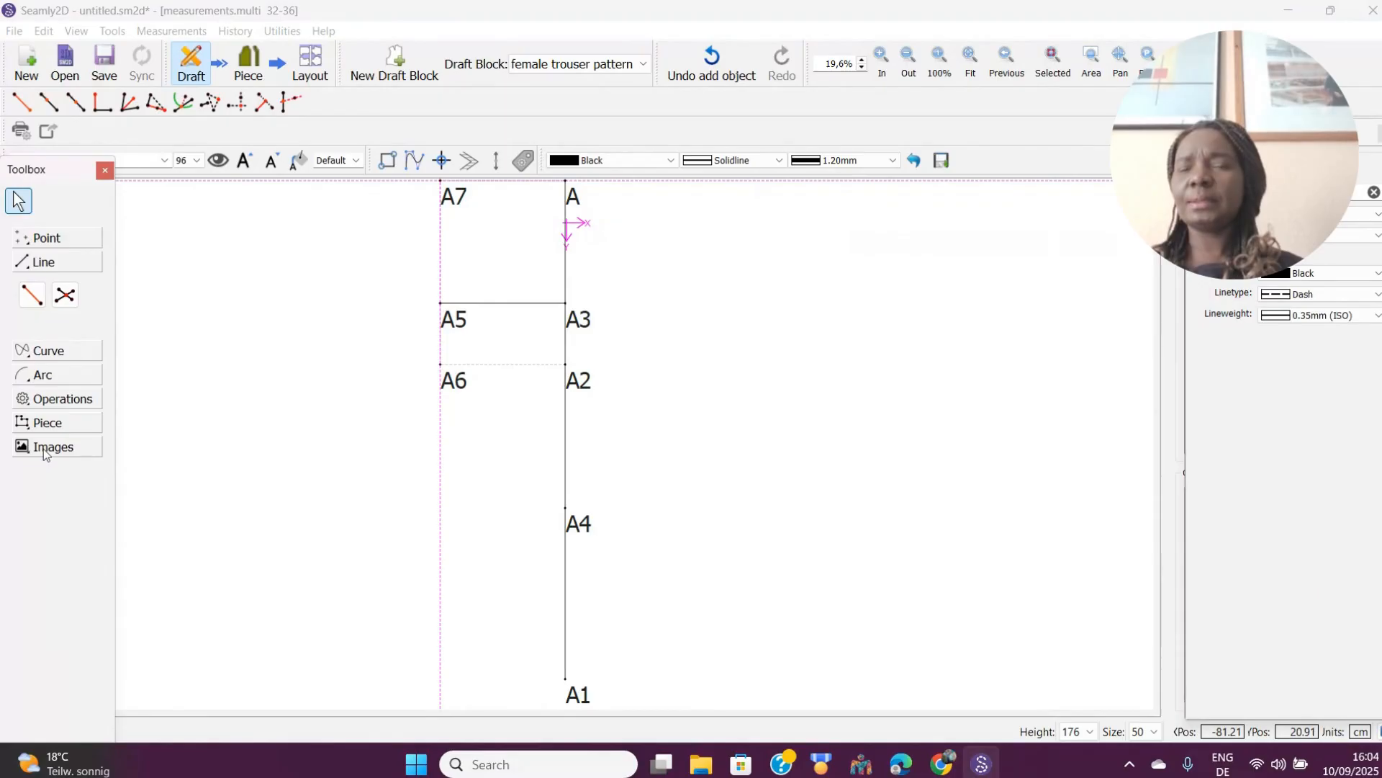
left_click(31, 295)
left_click(448, 391)
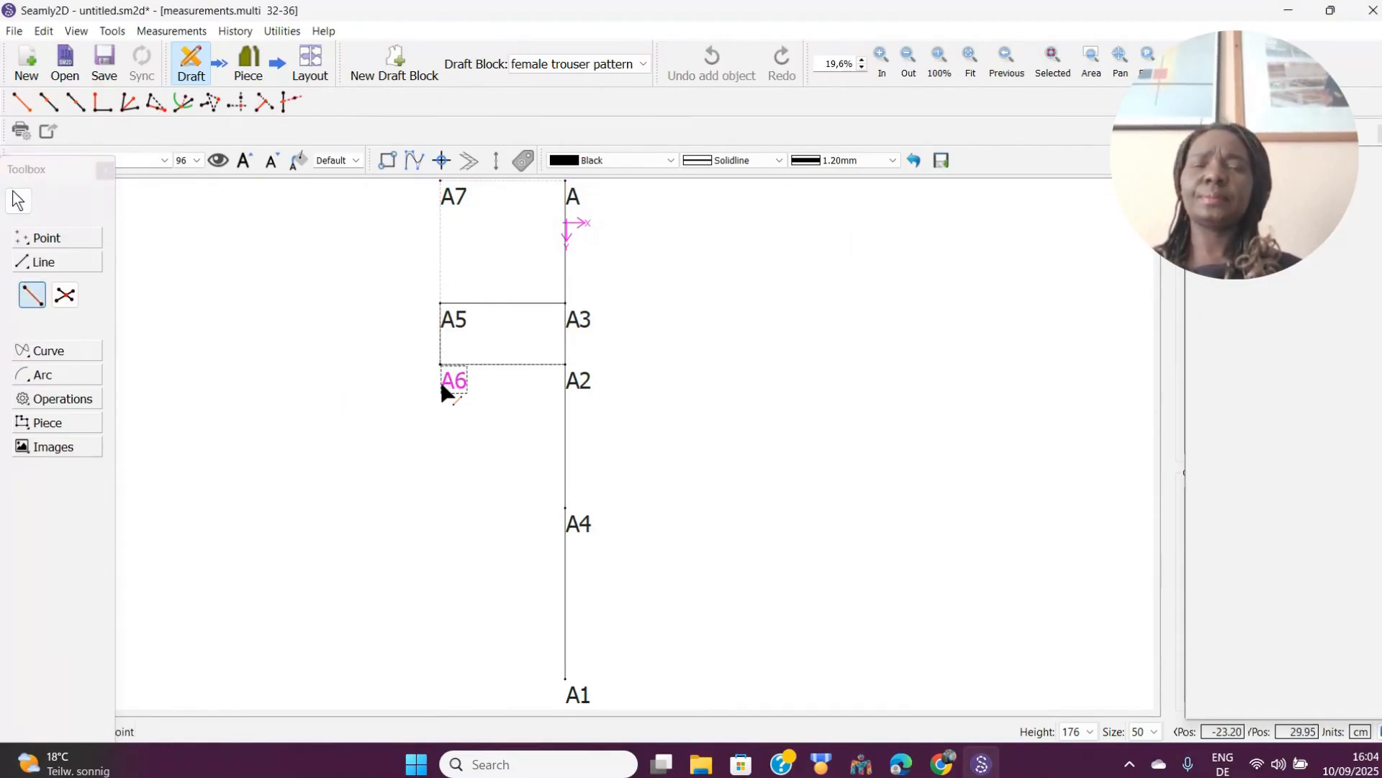
left_click(576, 382)
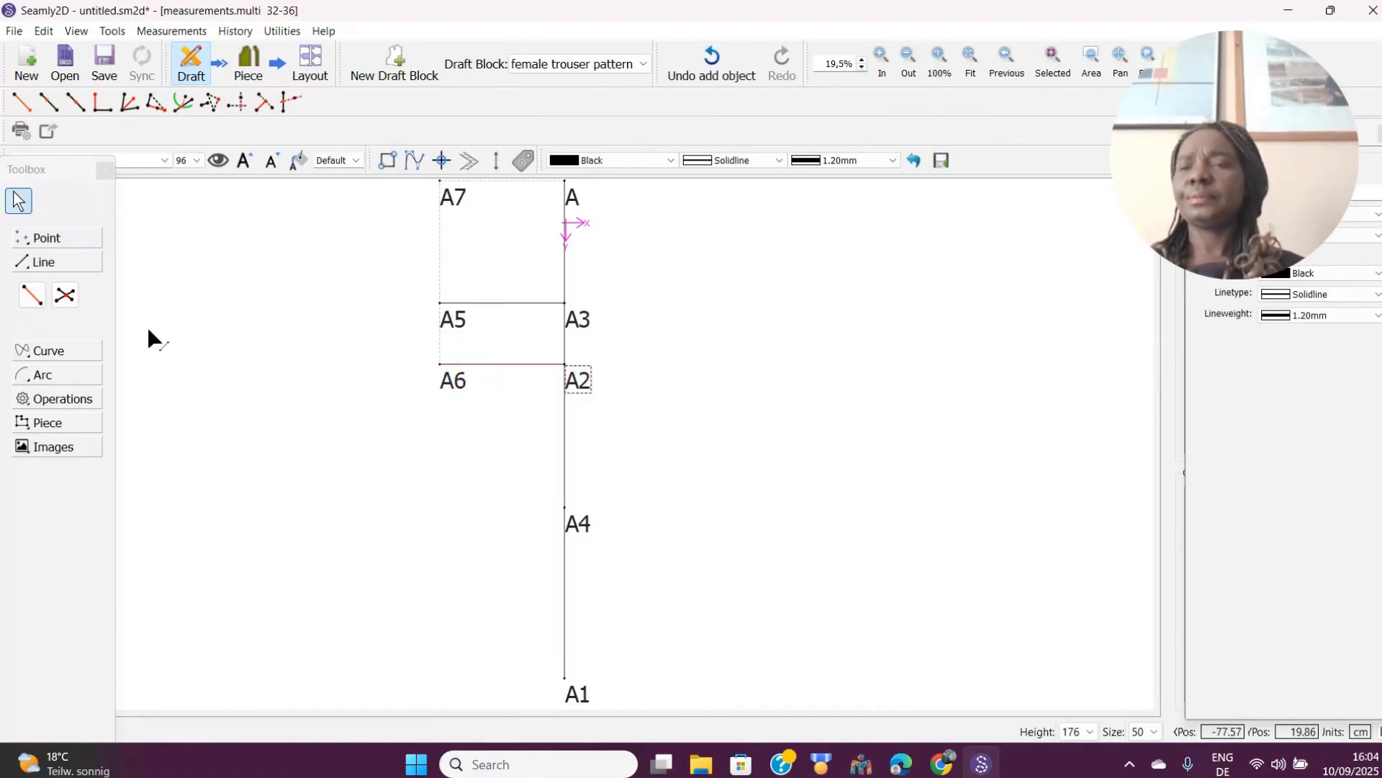
Draw a solid line from A7 down to A6.
left_click(41, 298)
left_click(455, 198)
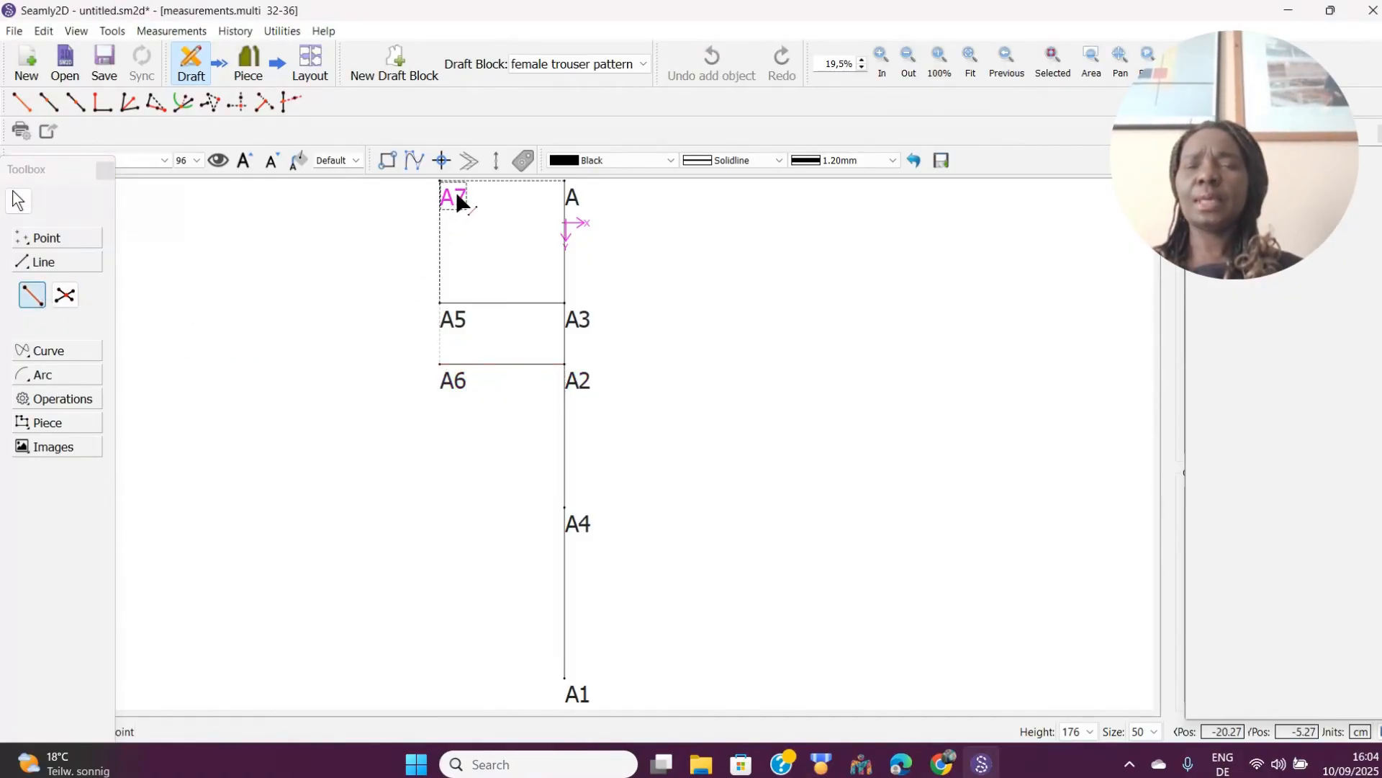
left_click(449, 383)
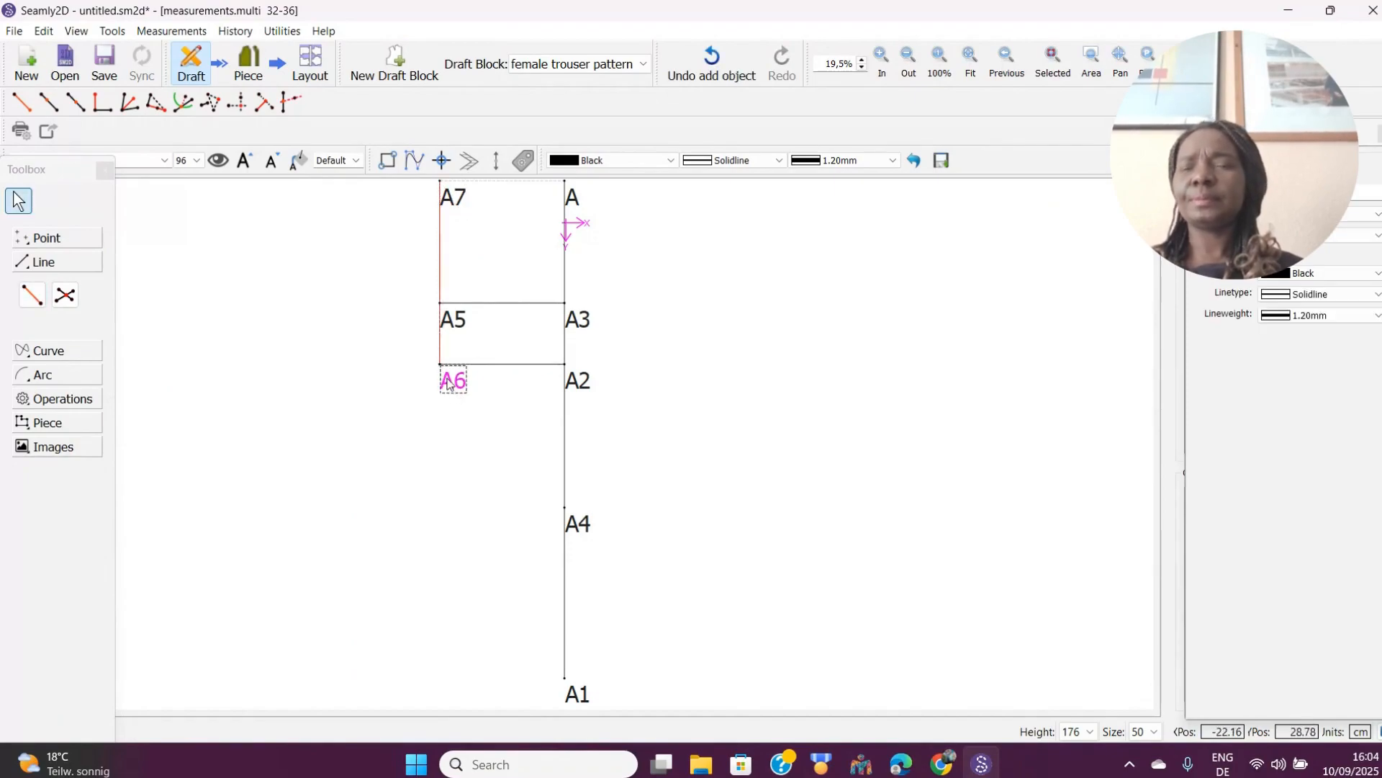
Draw a solid line from A7 to A to close the upper edge of the block.
left_click(36, 294)
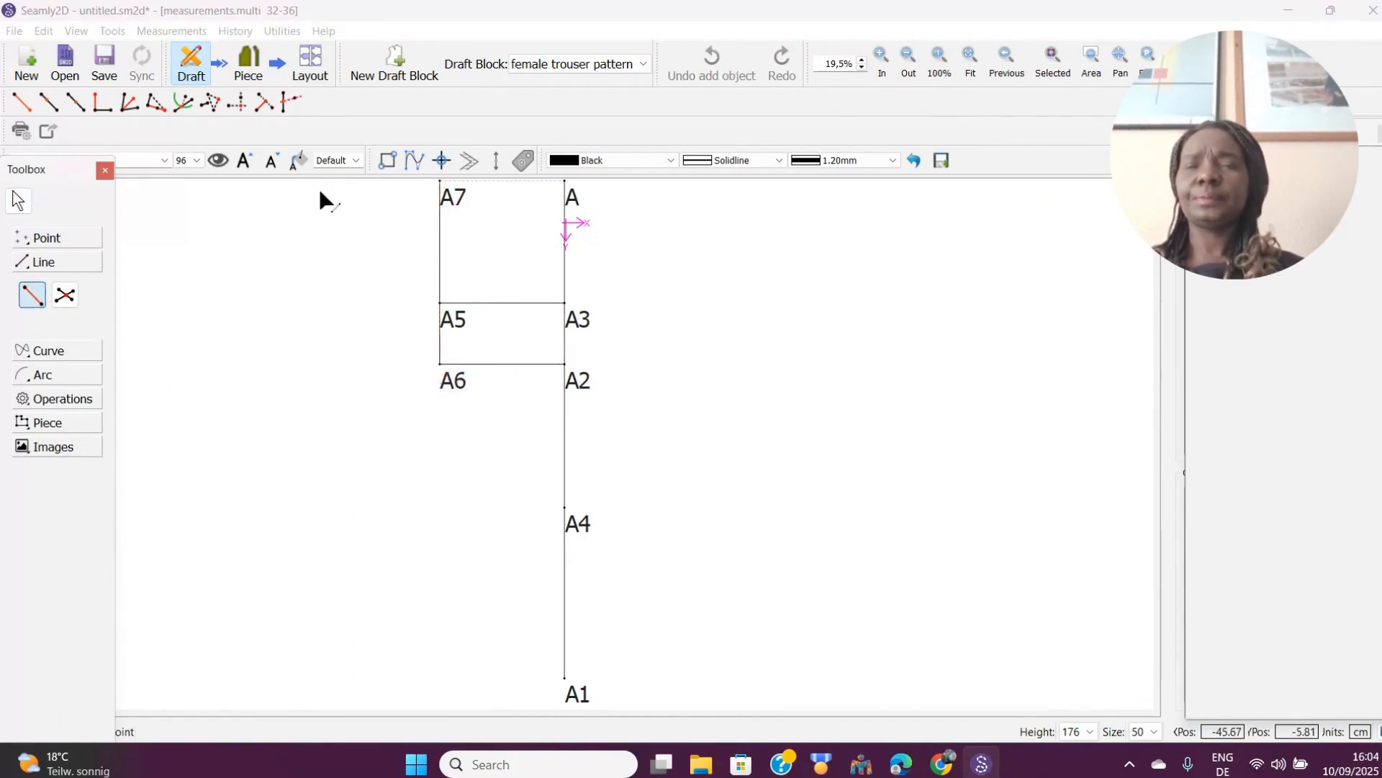
left_click(455, 198)
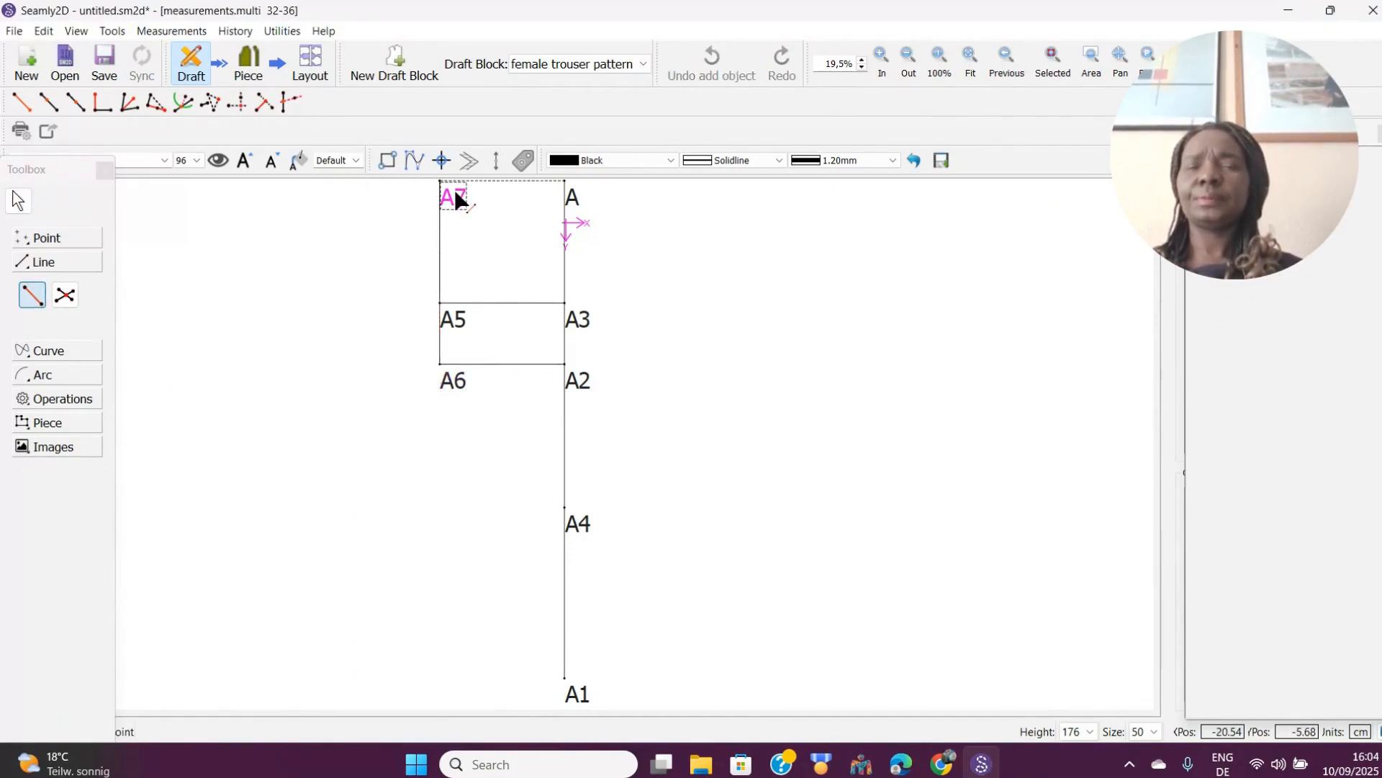
left_click(576, 199)
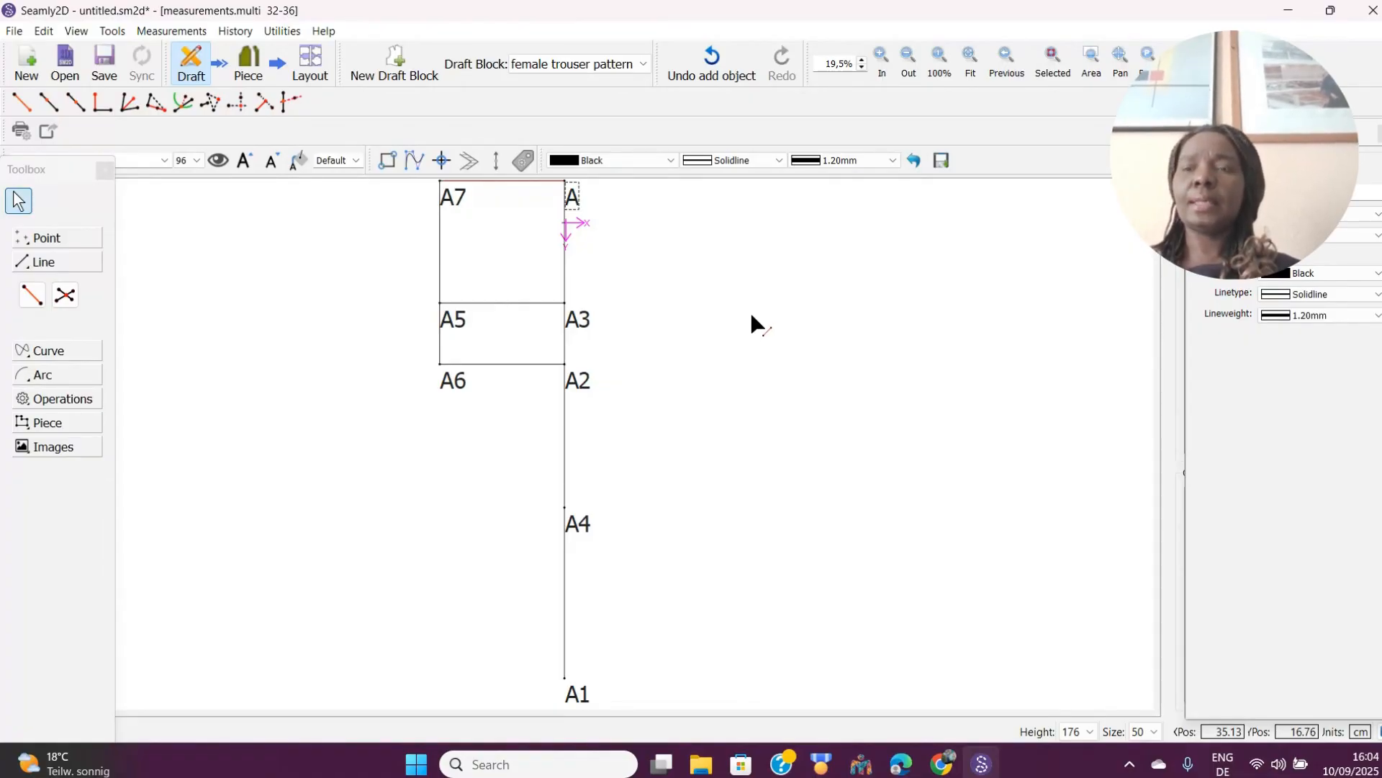
Mirror points A6 and A2 by axis, using A3 as the axis point and the vertical axis type.
left_click(44, 400)
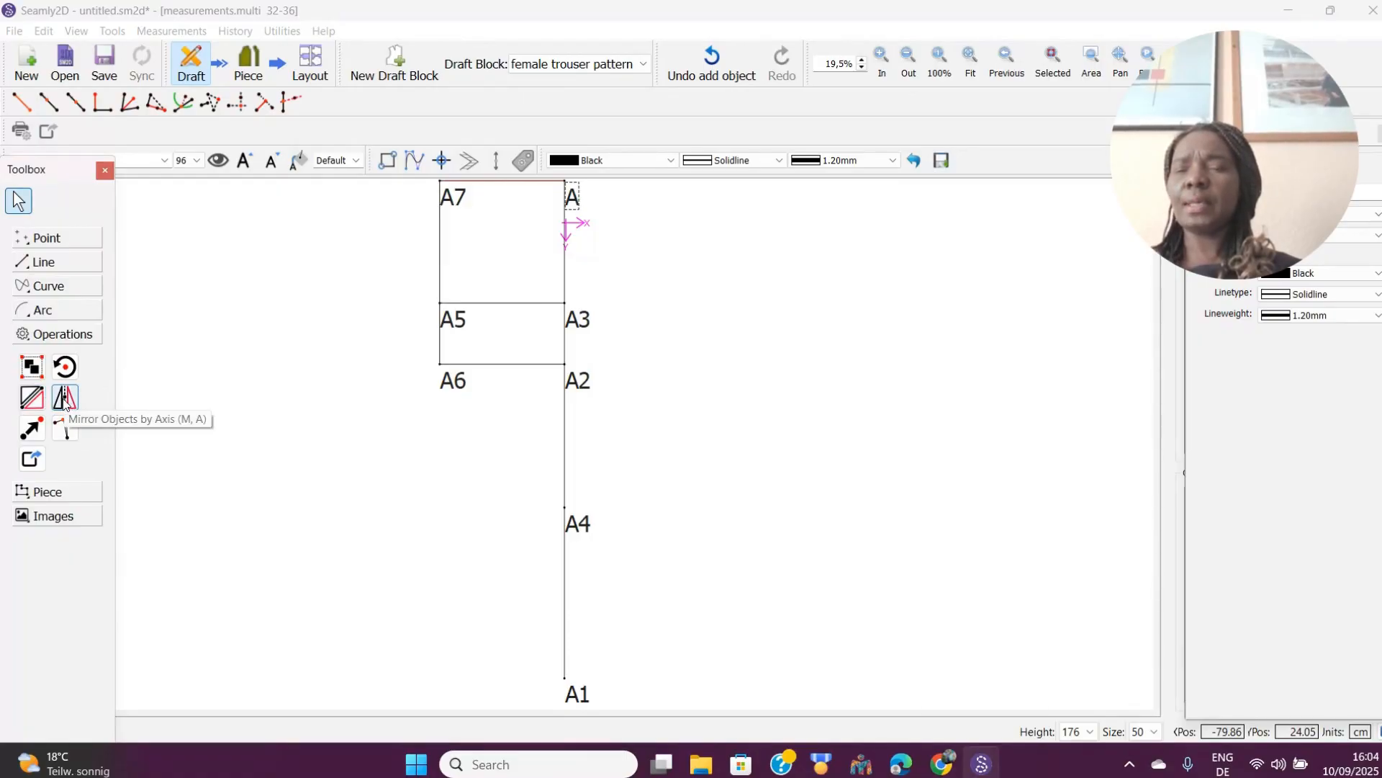
left_click(63, 400)
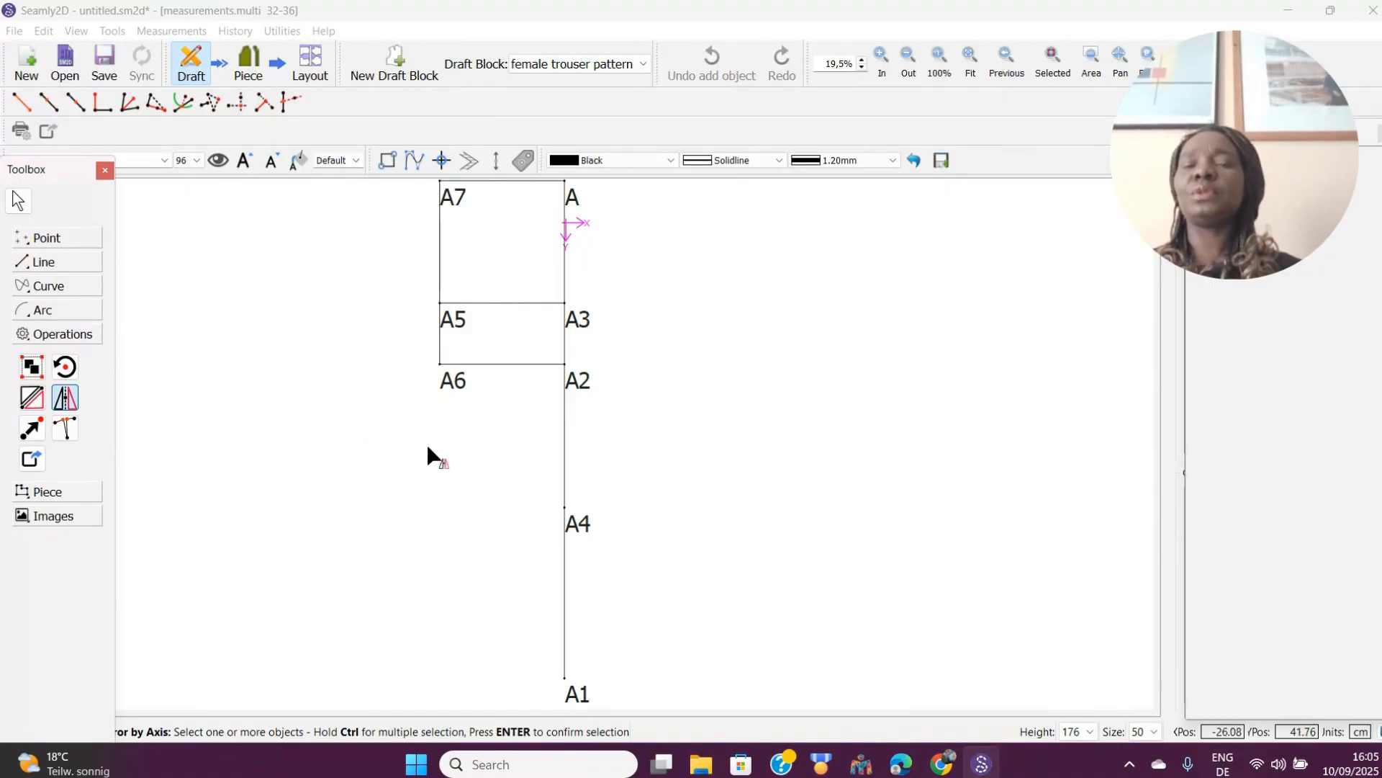
left_click(456, 387)
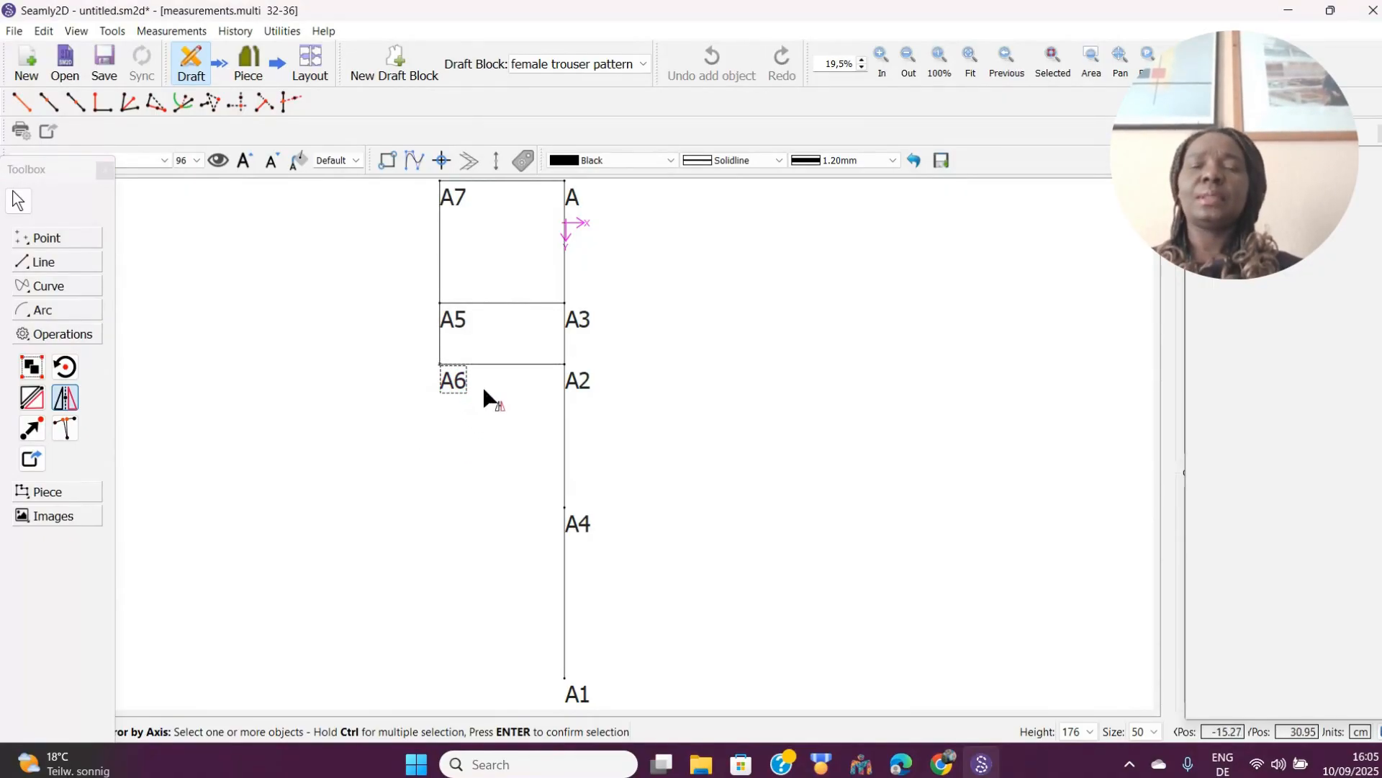
left_click(580, 384, "ctrl")
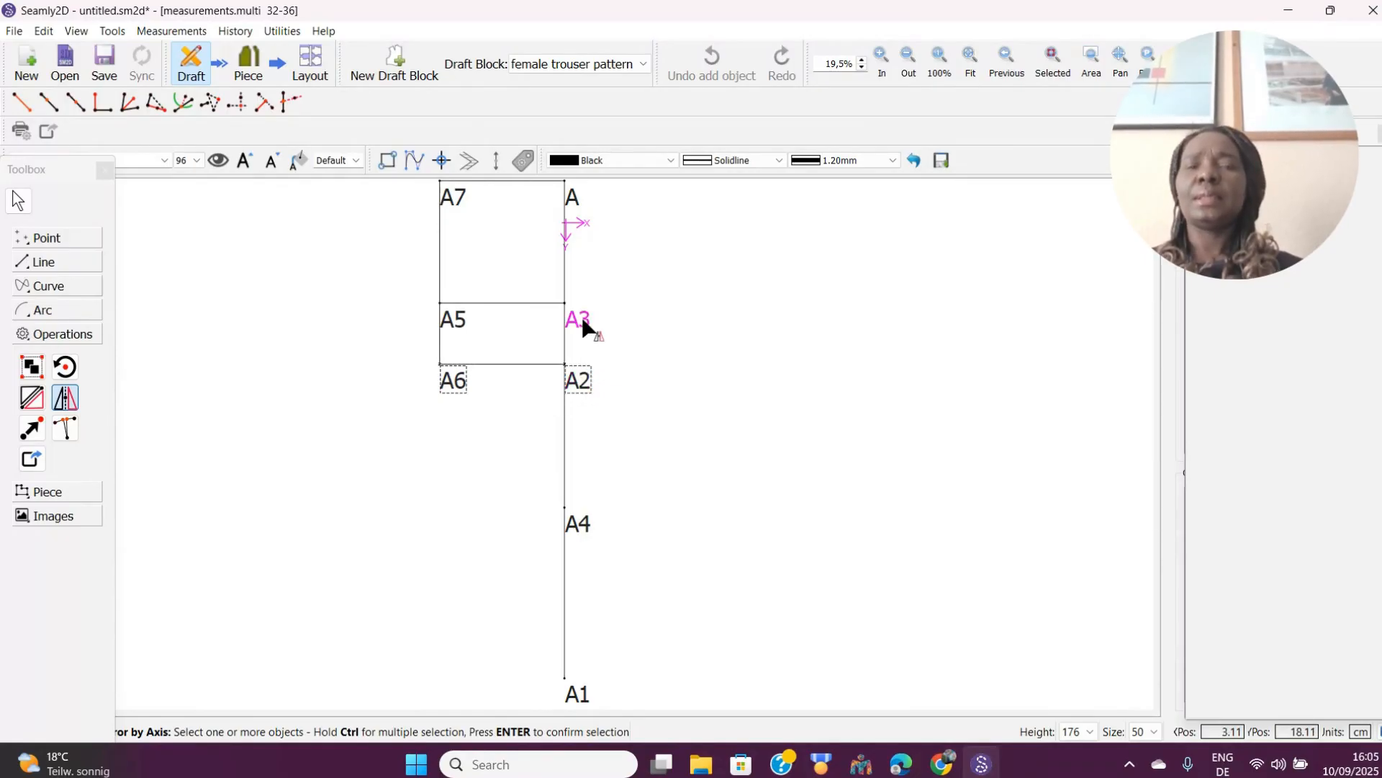
left_click(586, 324)
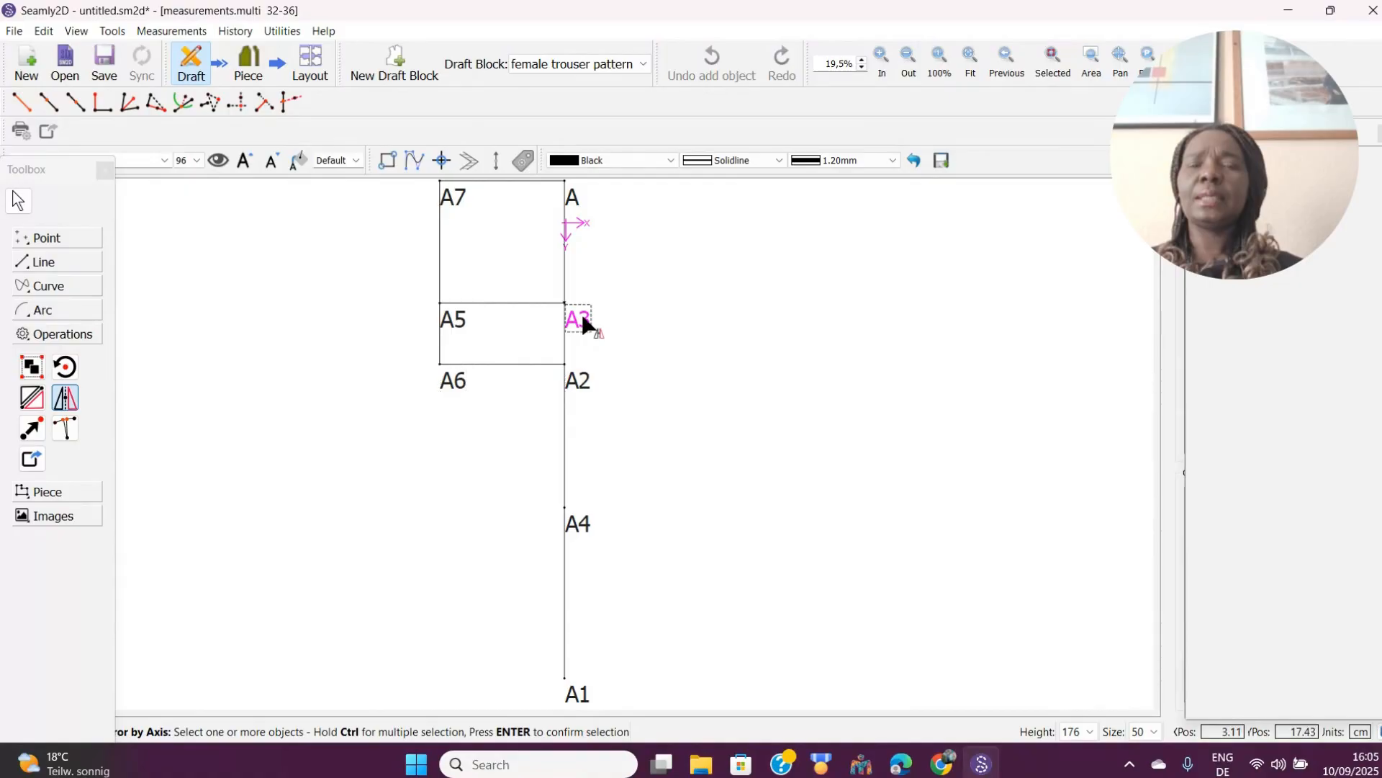
left_click(449, 388)
left_click(579, 382, "ctrl")
key("Return")
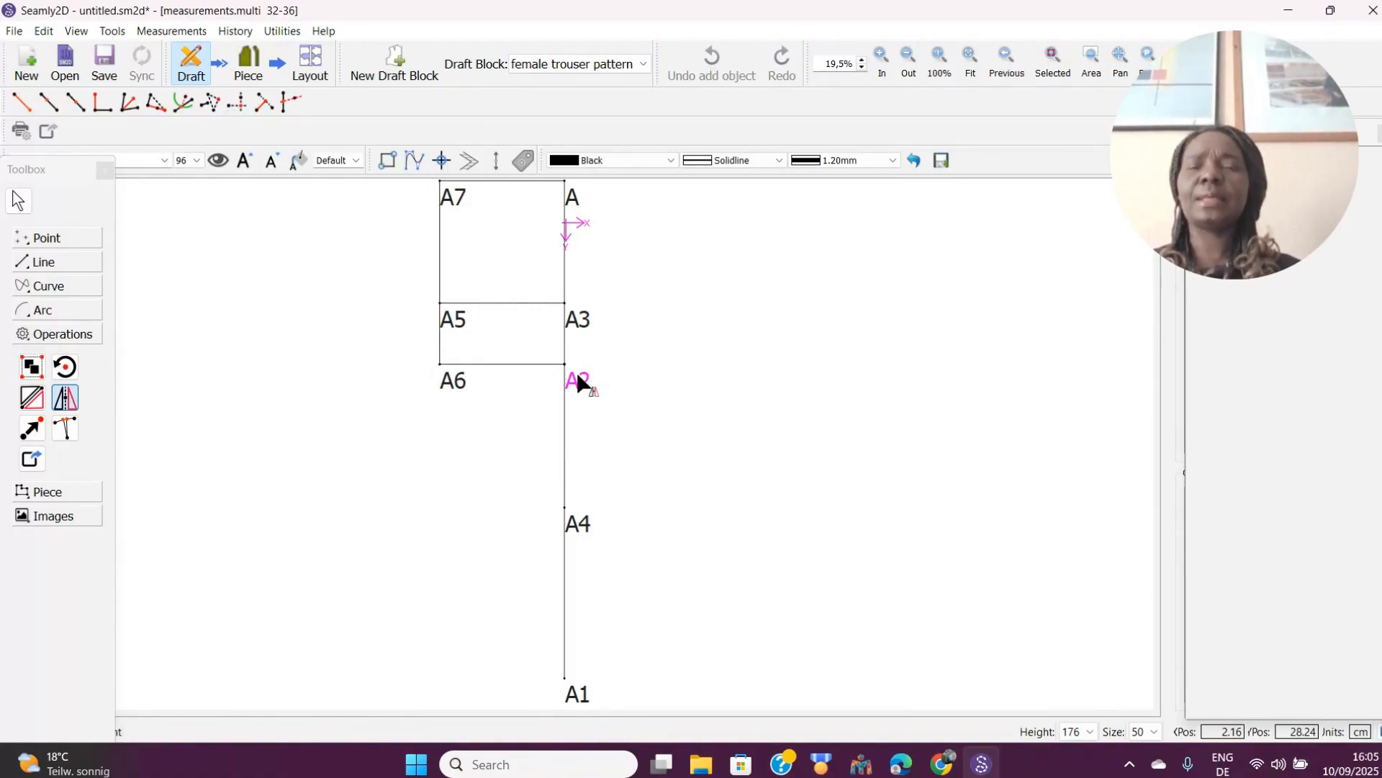
left_click(578, 319)
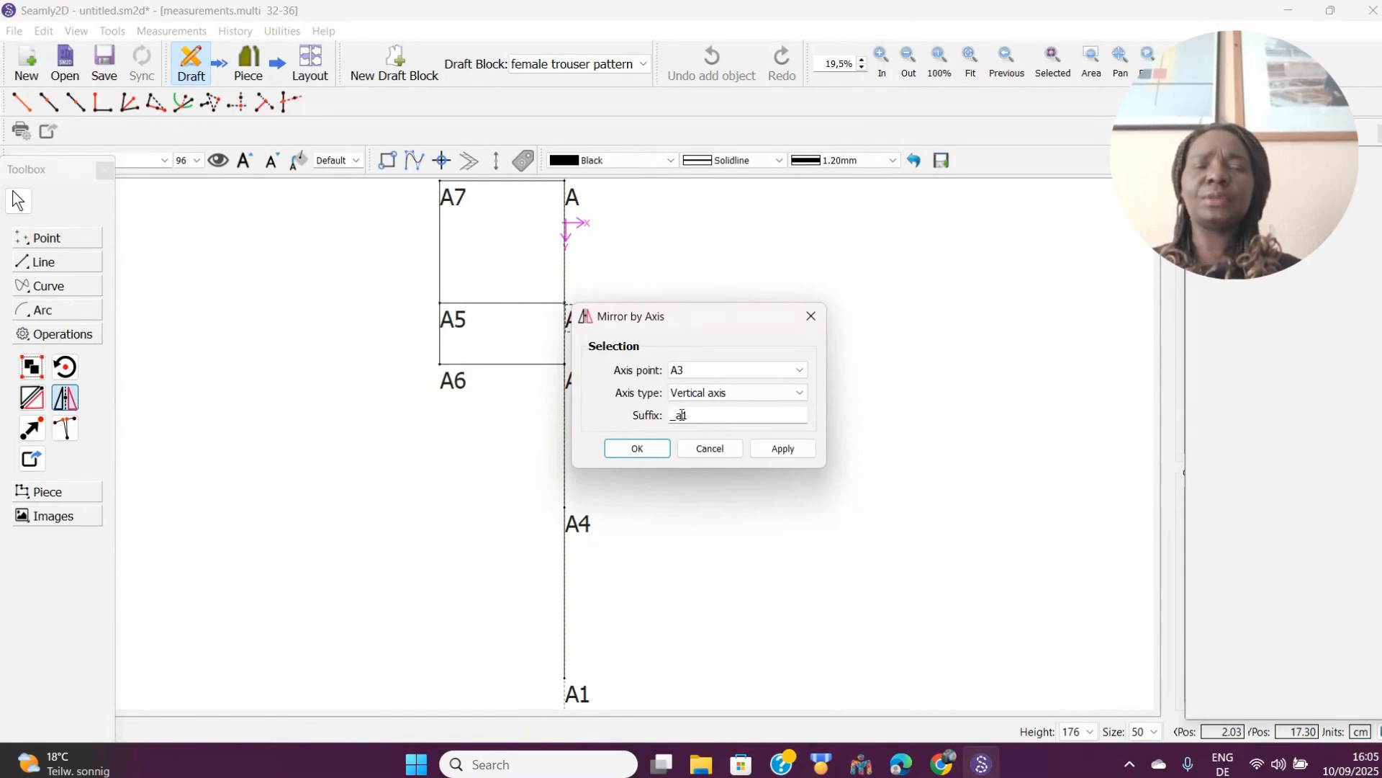
left_click(637, 449)
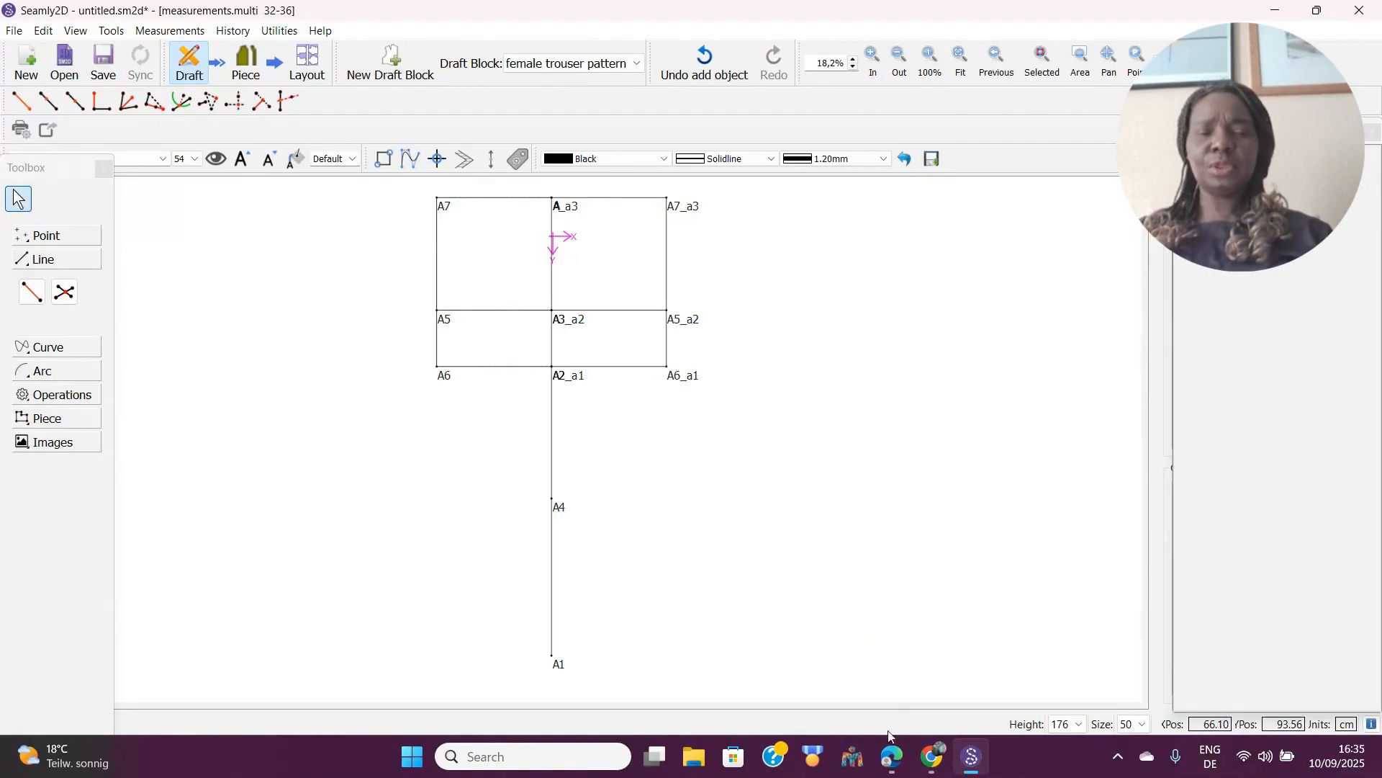
Consult the Figure 4 crotch diagram in the patternmaking PDF and create an on-line point from A7 to A6 with the length formula CurrentLength/2.
left_click(893, 756)
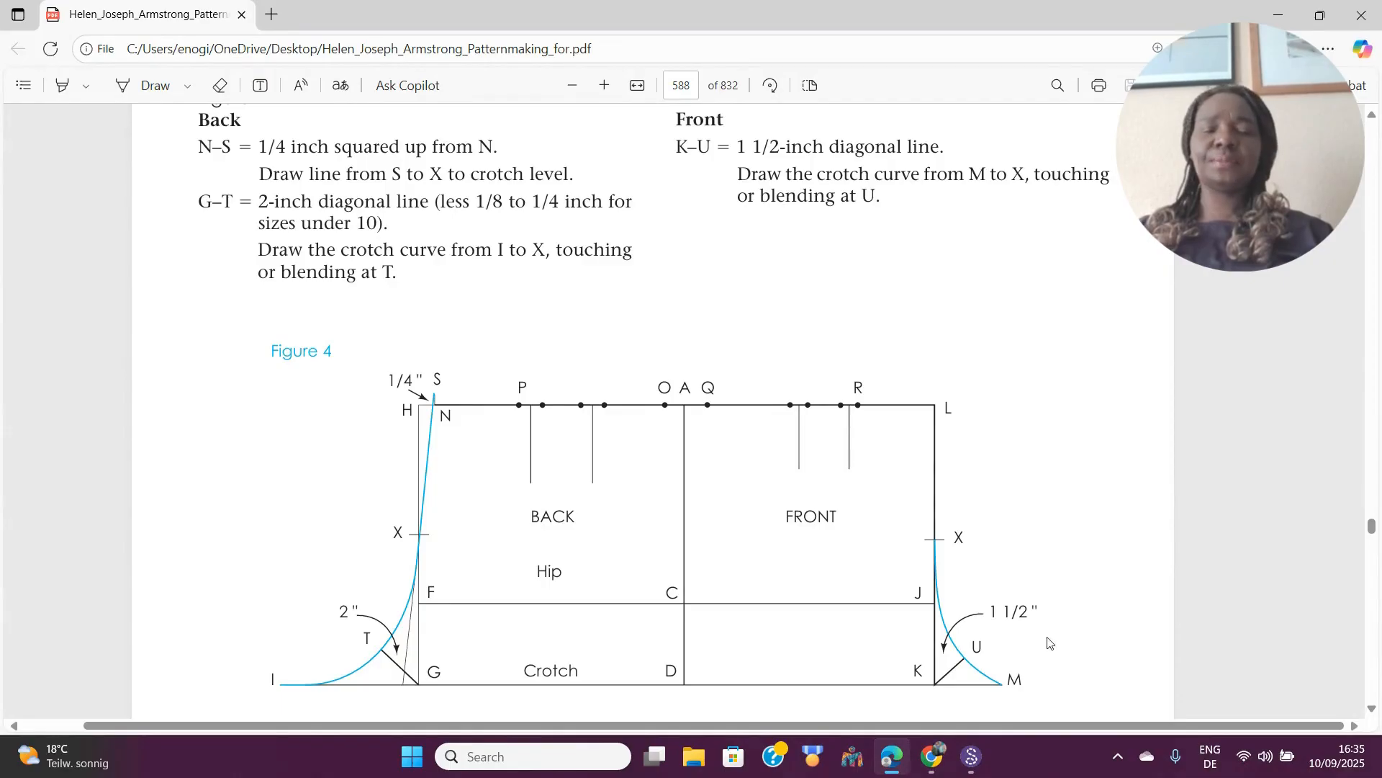
left_click(972, 756)
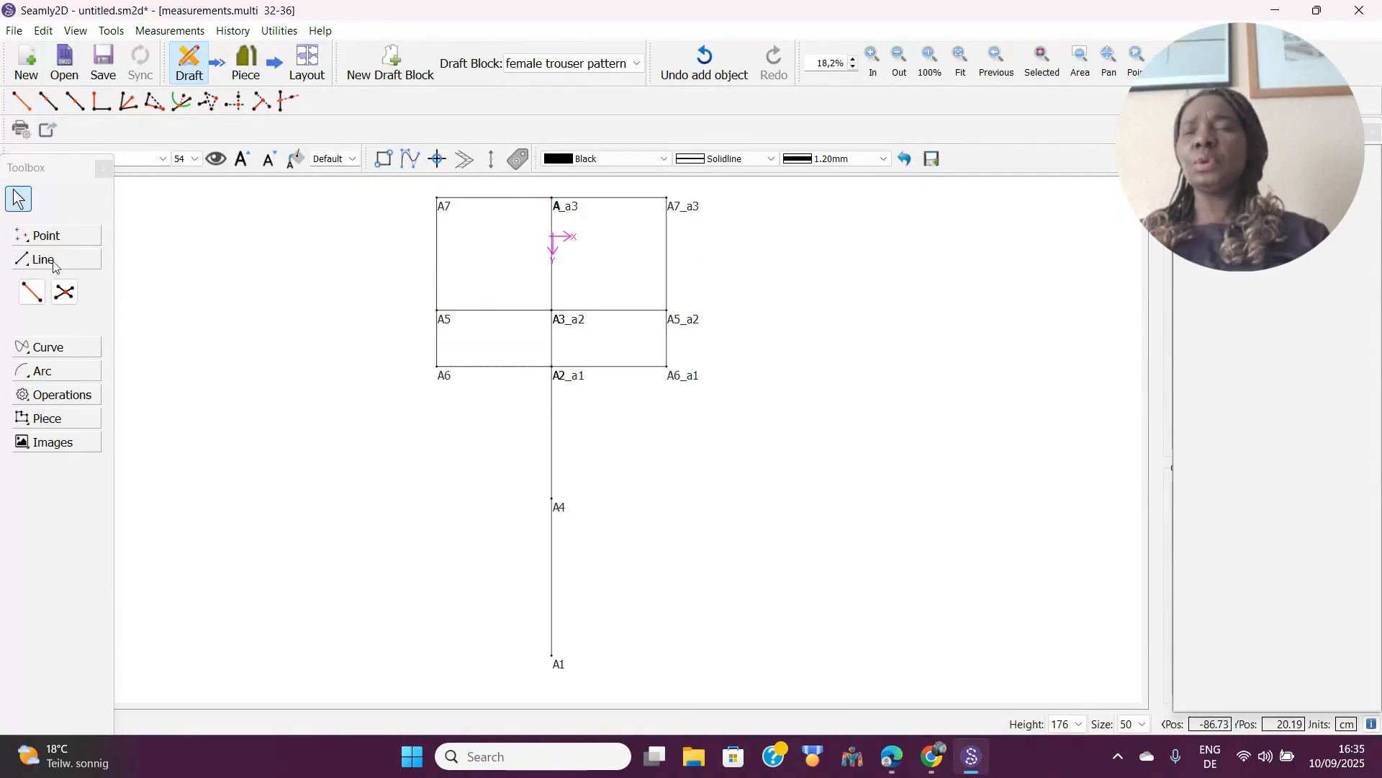
left_click(60, 240)
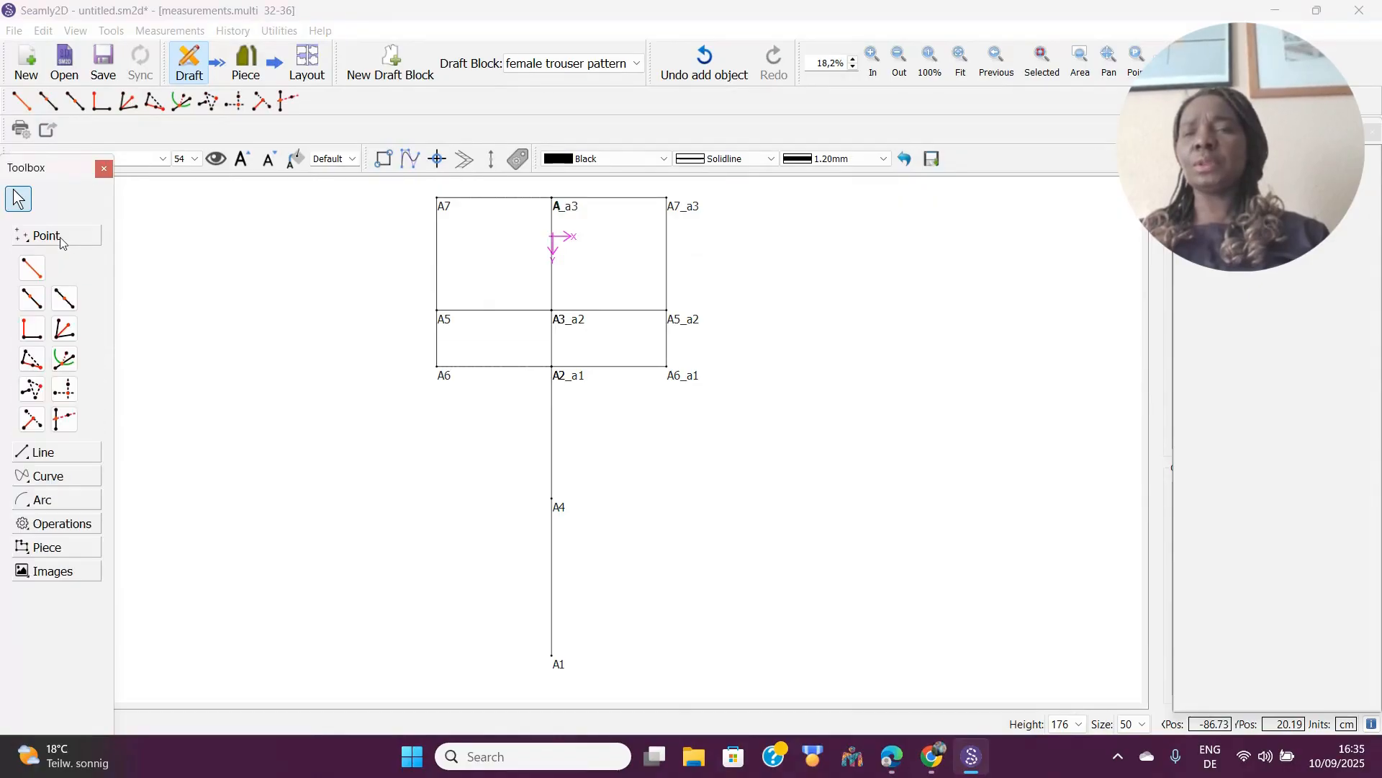
left_click(65, 301)
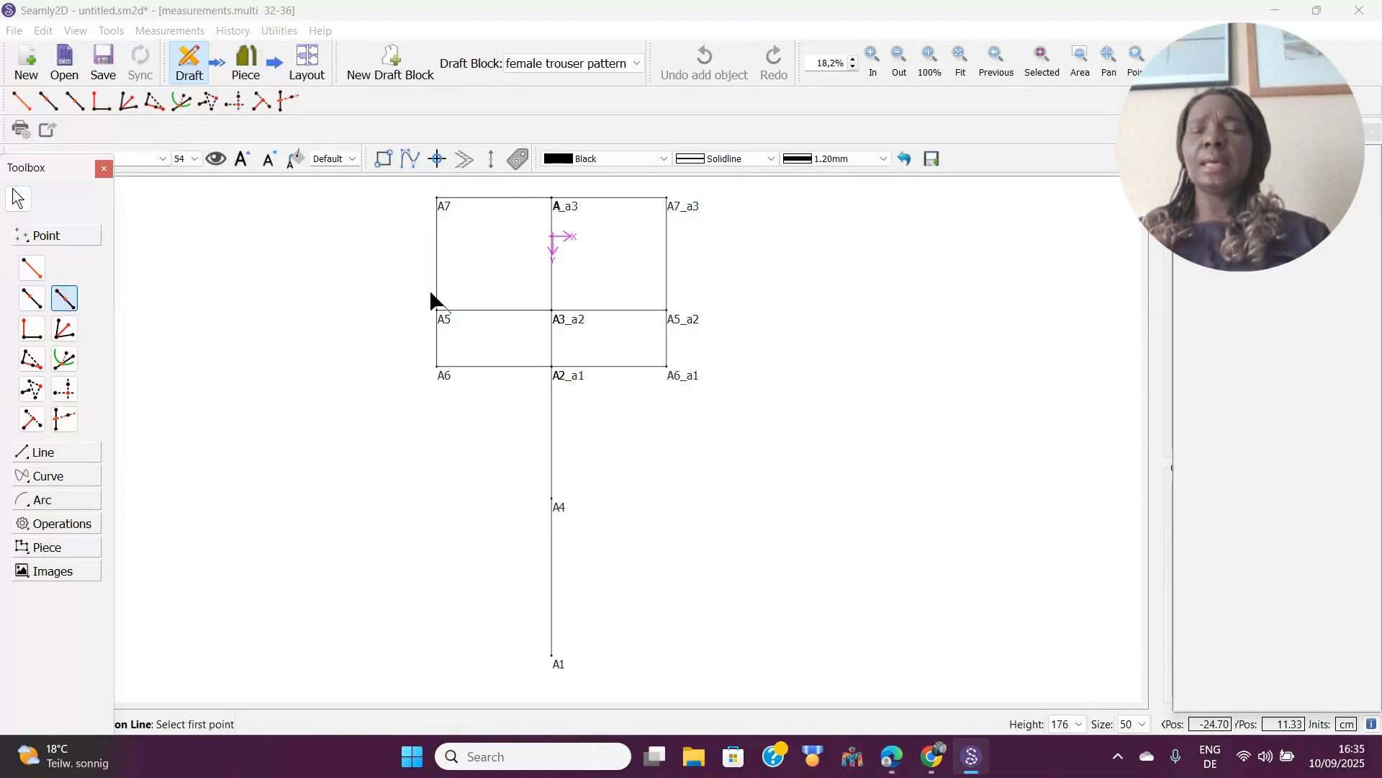
left_click(445, 205)
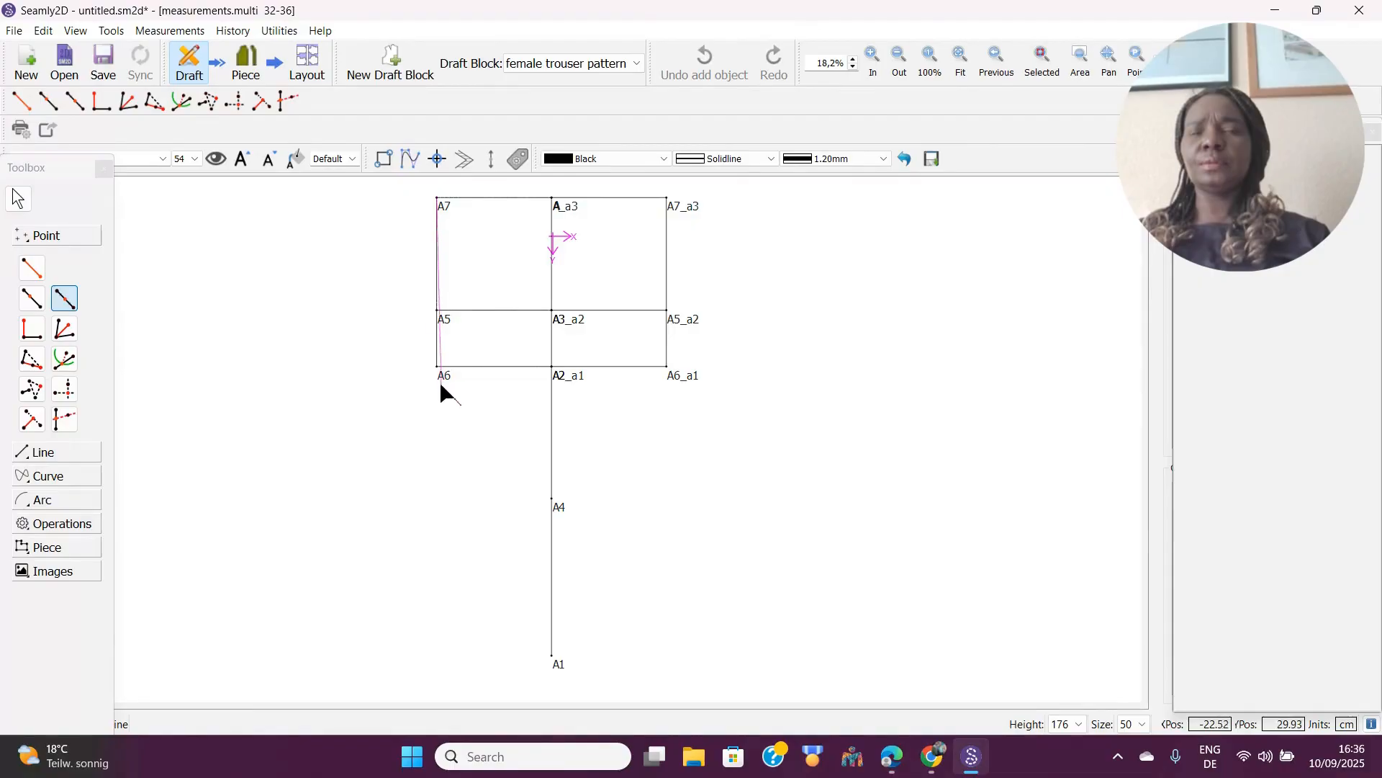
left_click(438, 381)
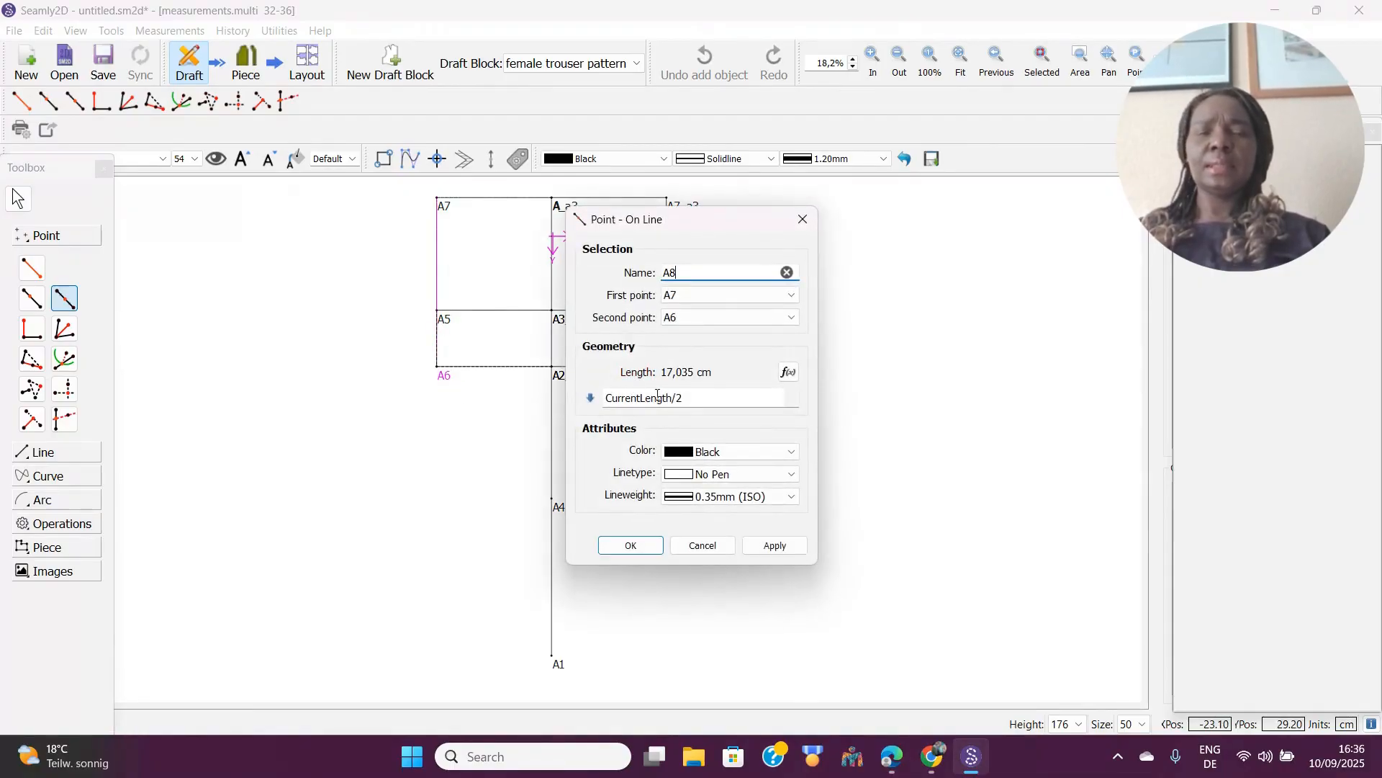
left_click(776, 547)
left_click(629, 546)
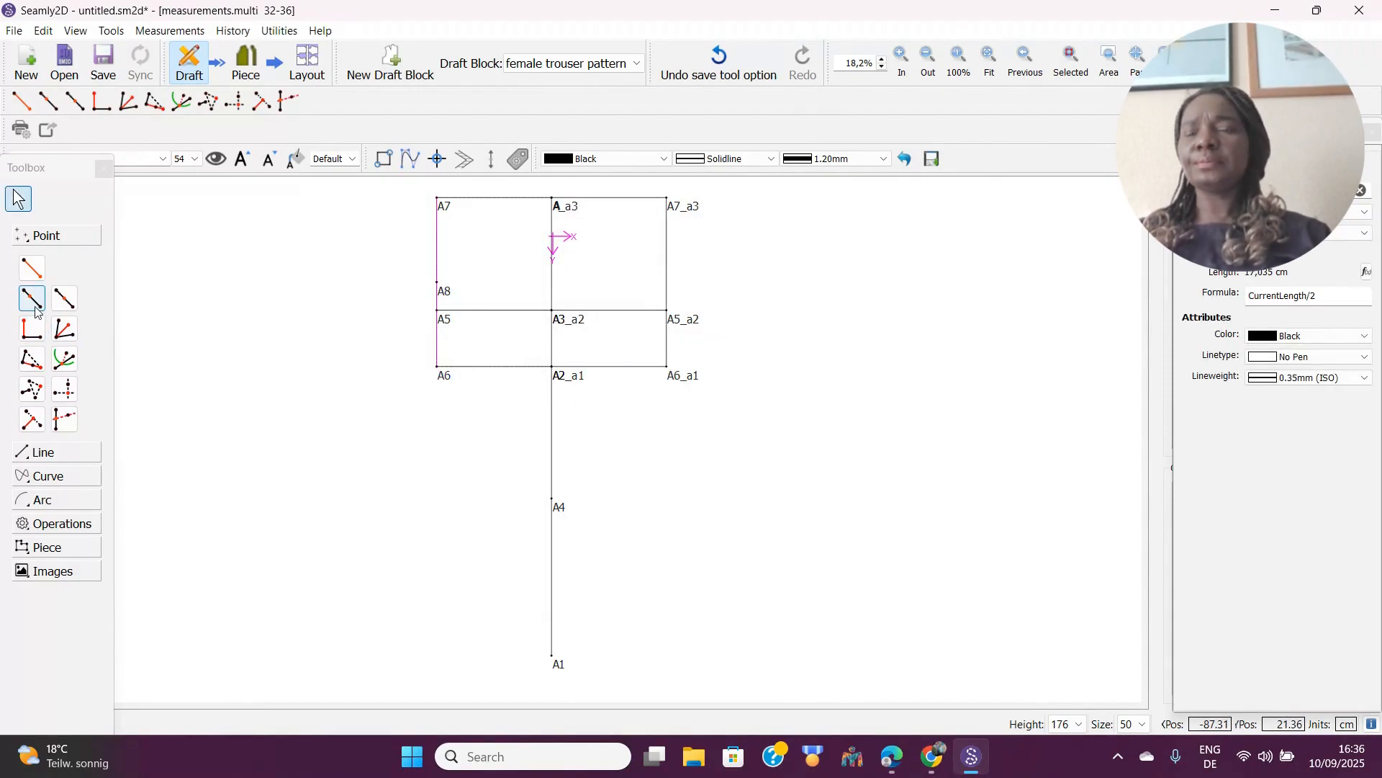
Create an on-line point from A6_a1 to A7_a3 with the length formula CurrentLength/2.
left_click(64, 298)
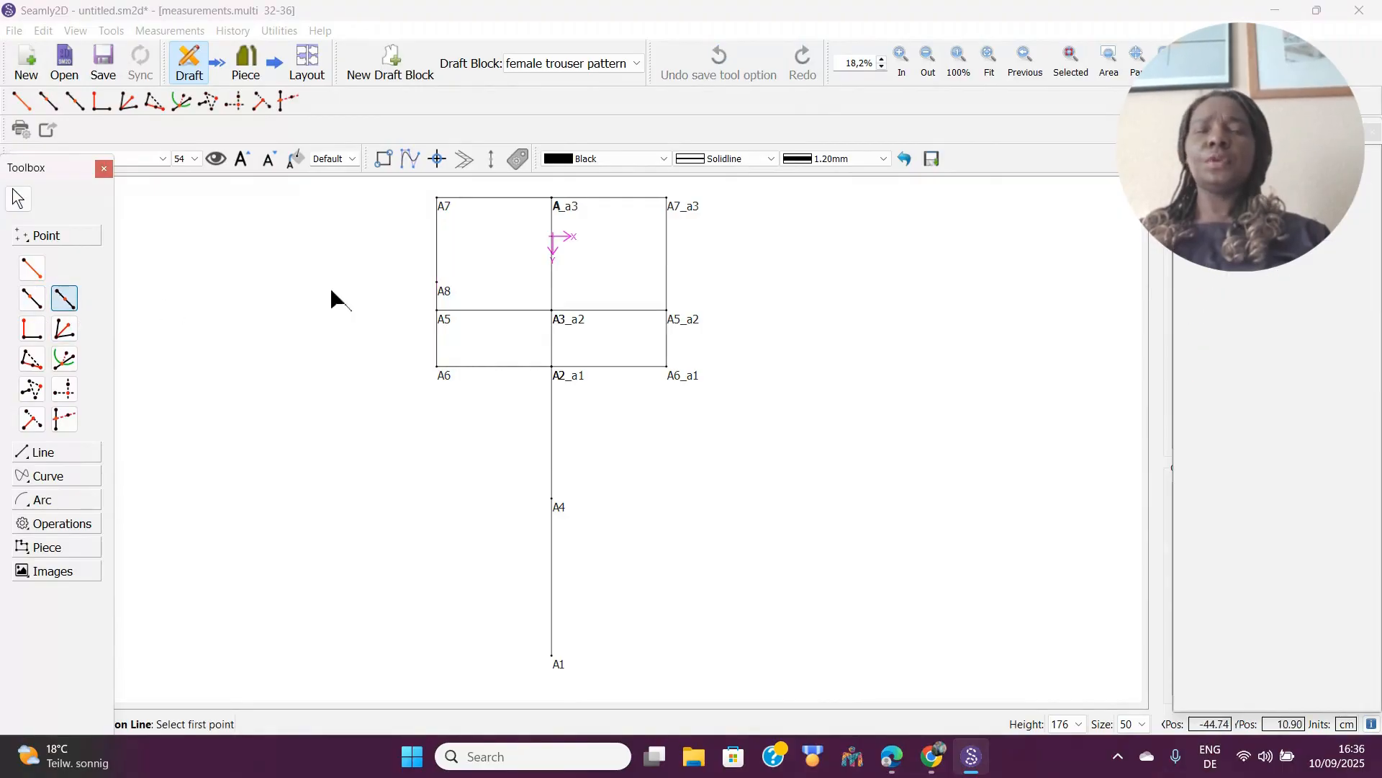
left_click(688, 373)
left_click(669, 201)
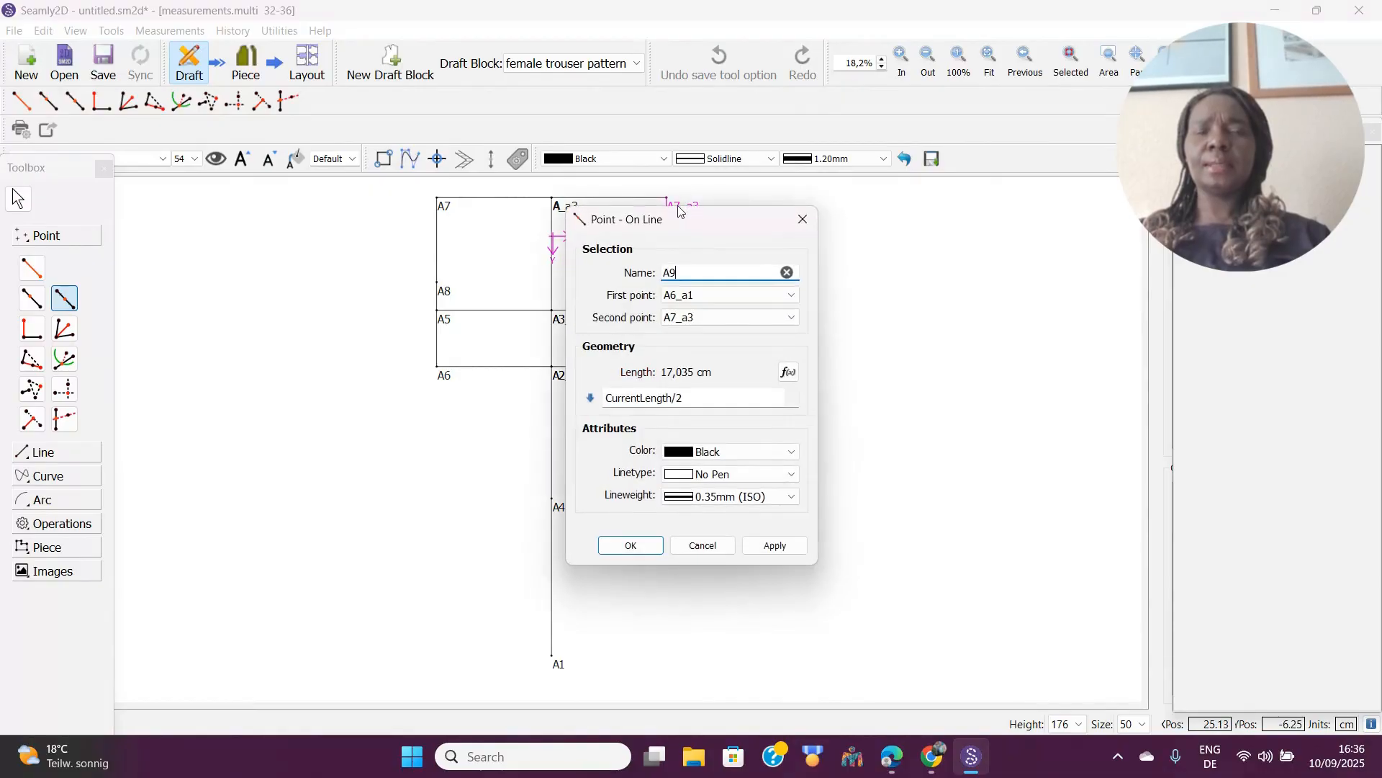
left_click(643, 546)
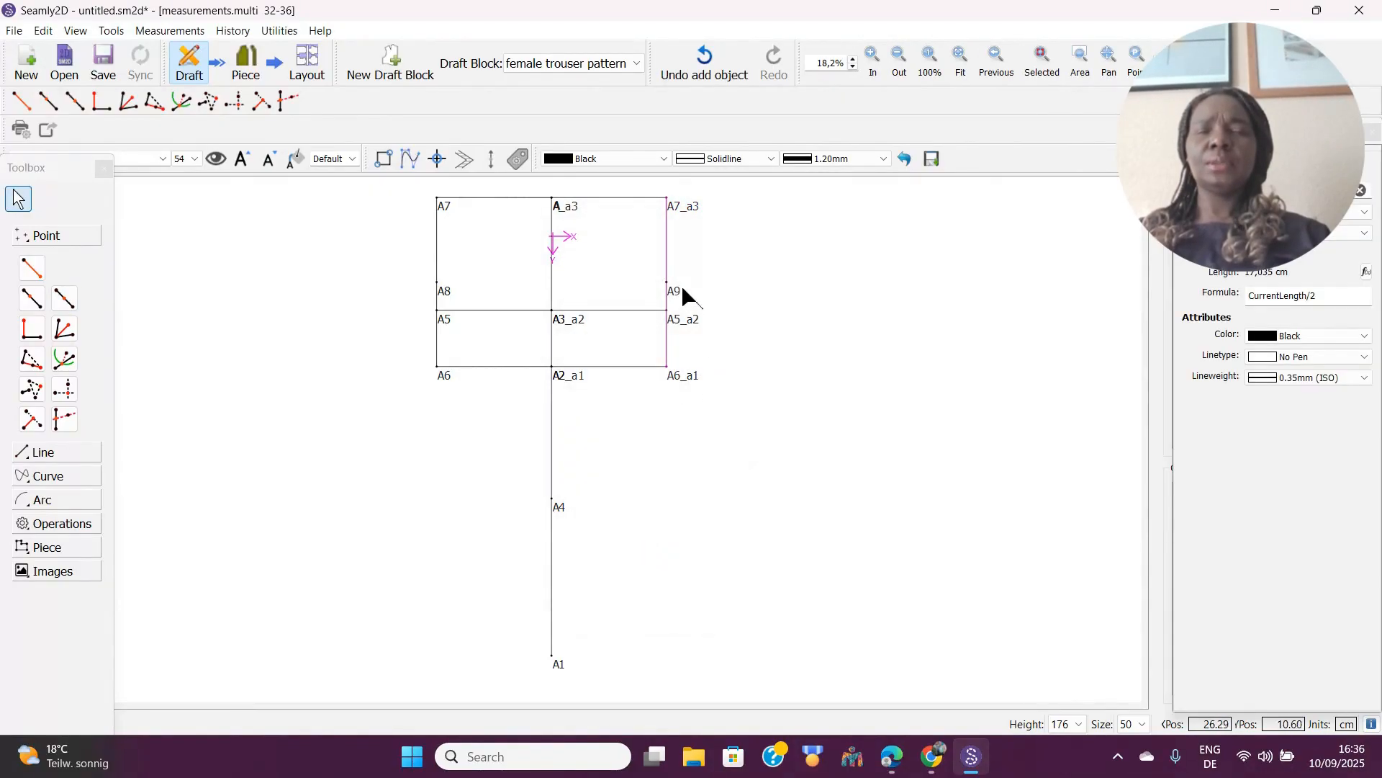
mouse_move(690, 301)
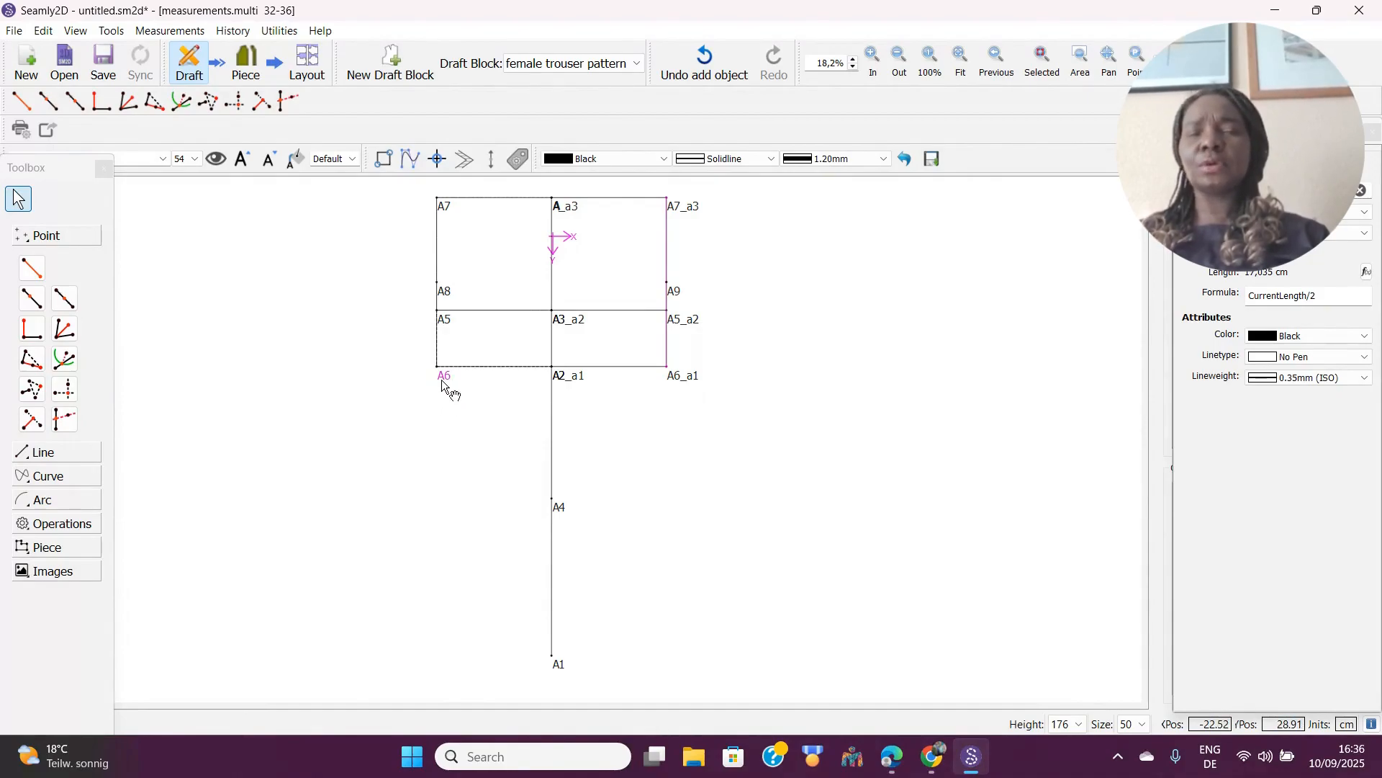
Create an on-line point from A2 through A6 with the length formula Line_A2_A6+(Line_A2_A6)/2.
mouse_move(442, 381)
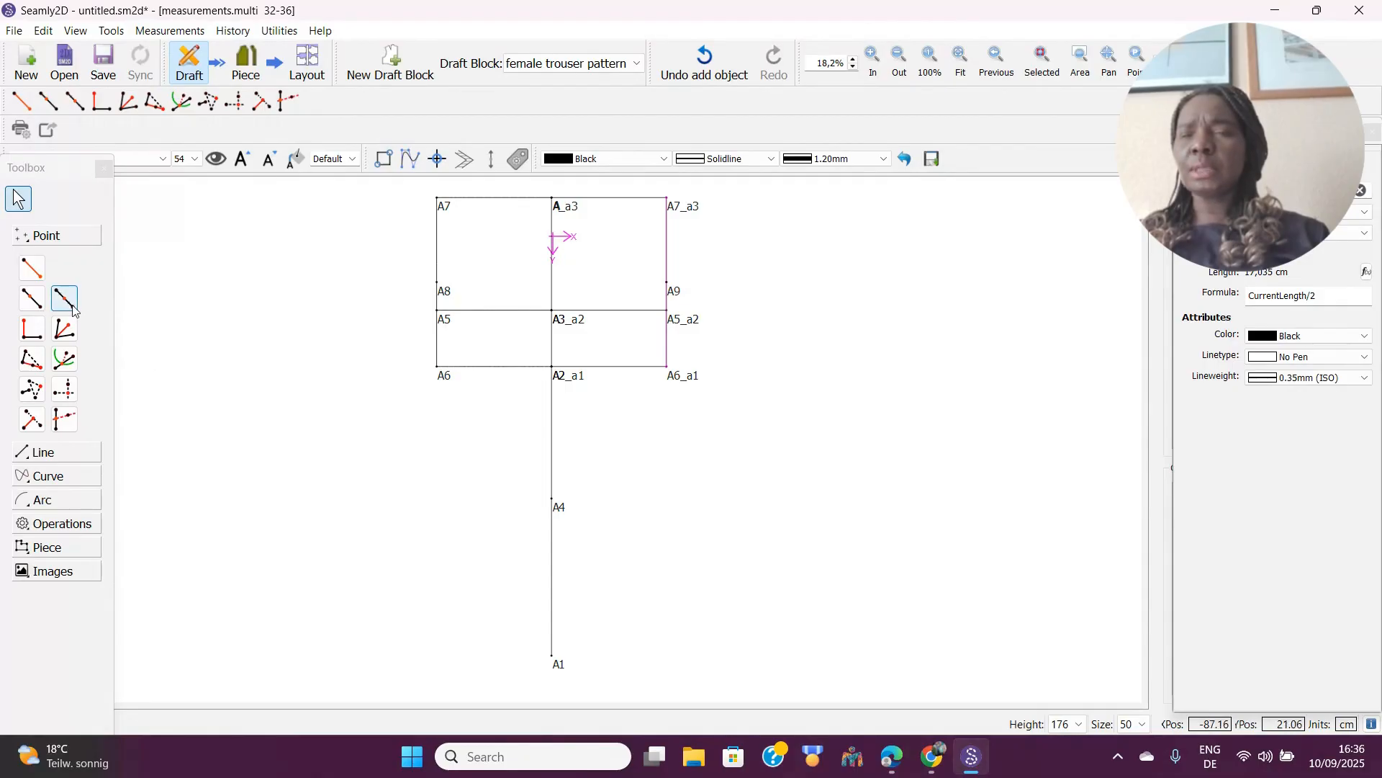
left_click(31, 297)
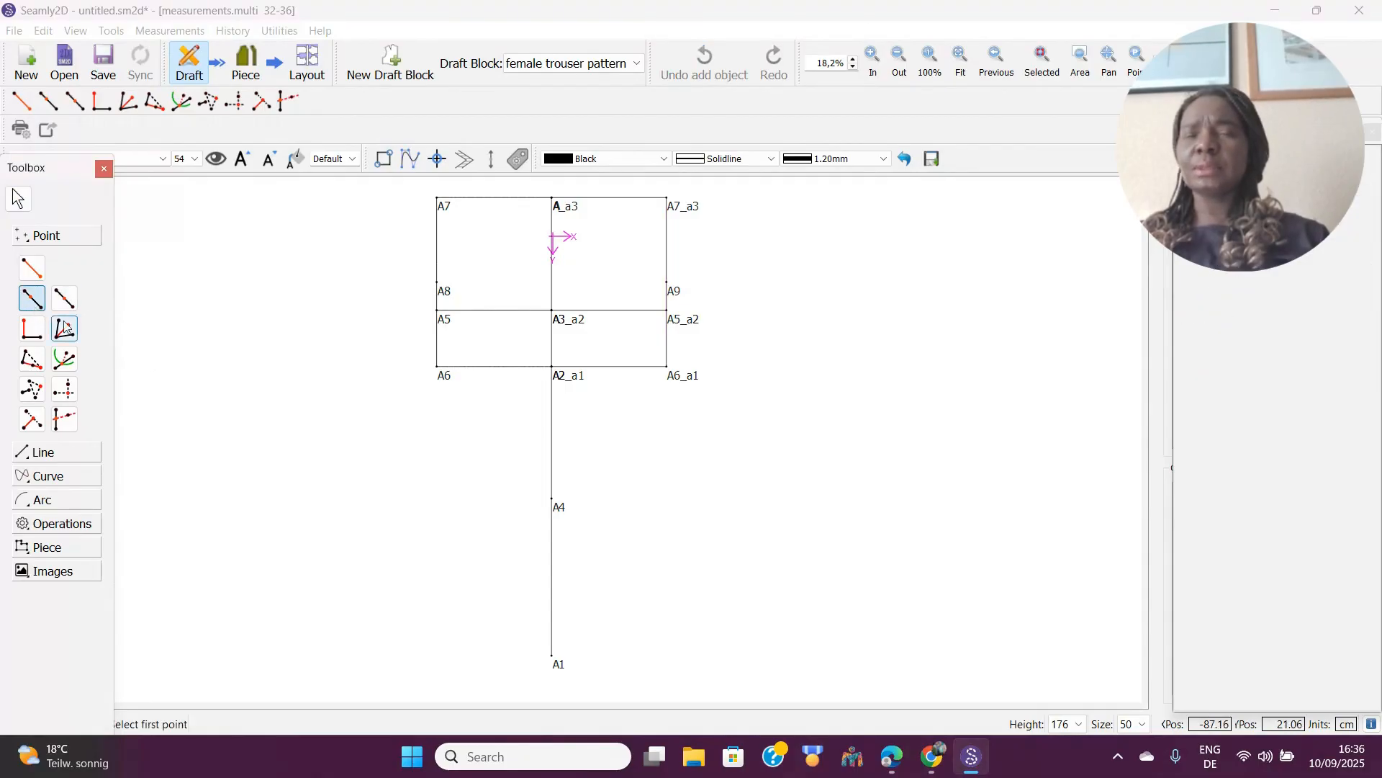
left_click(561, 376)
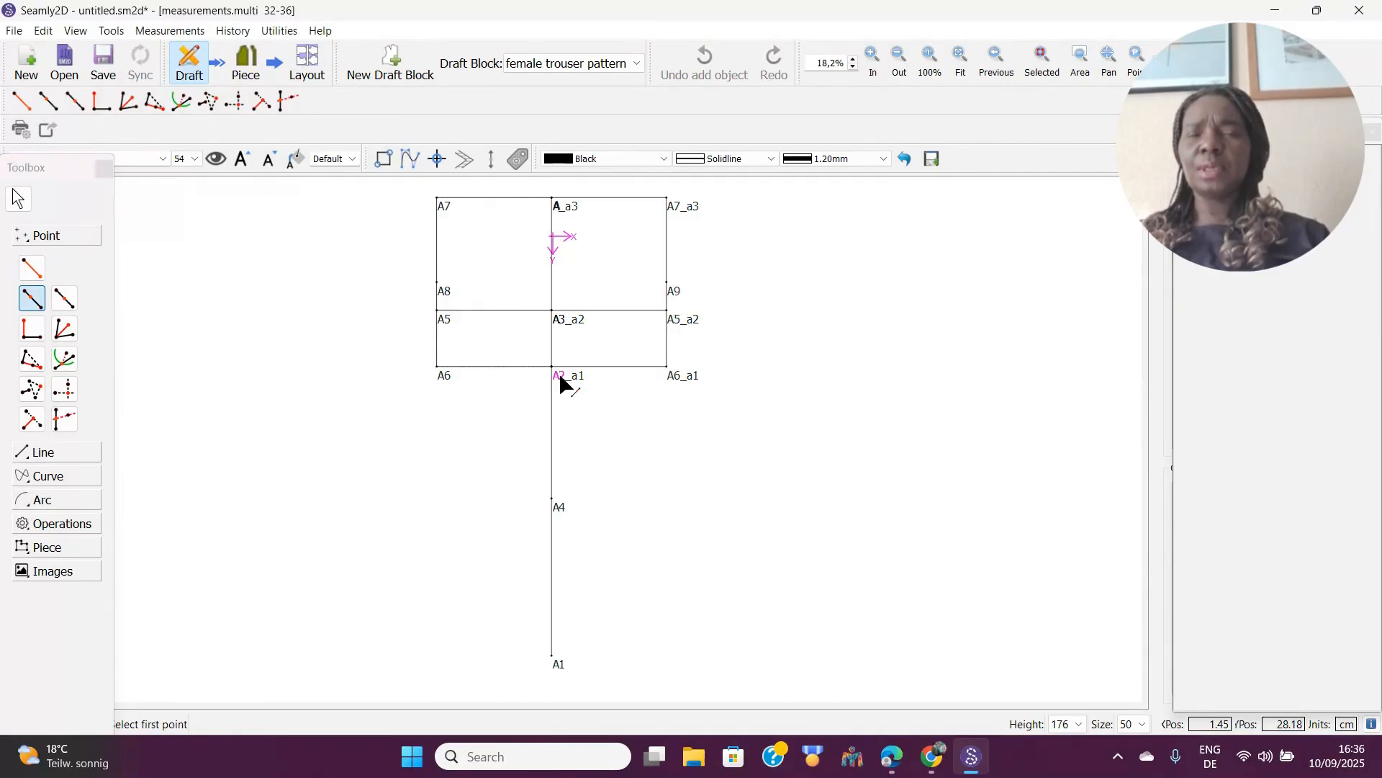
left_click(436, 376)
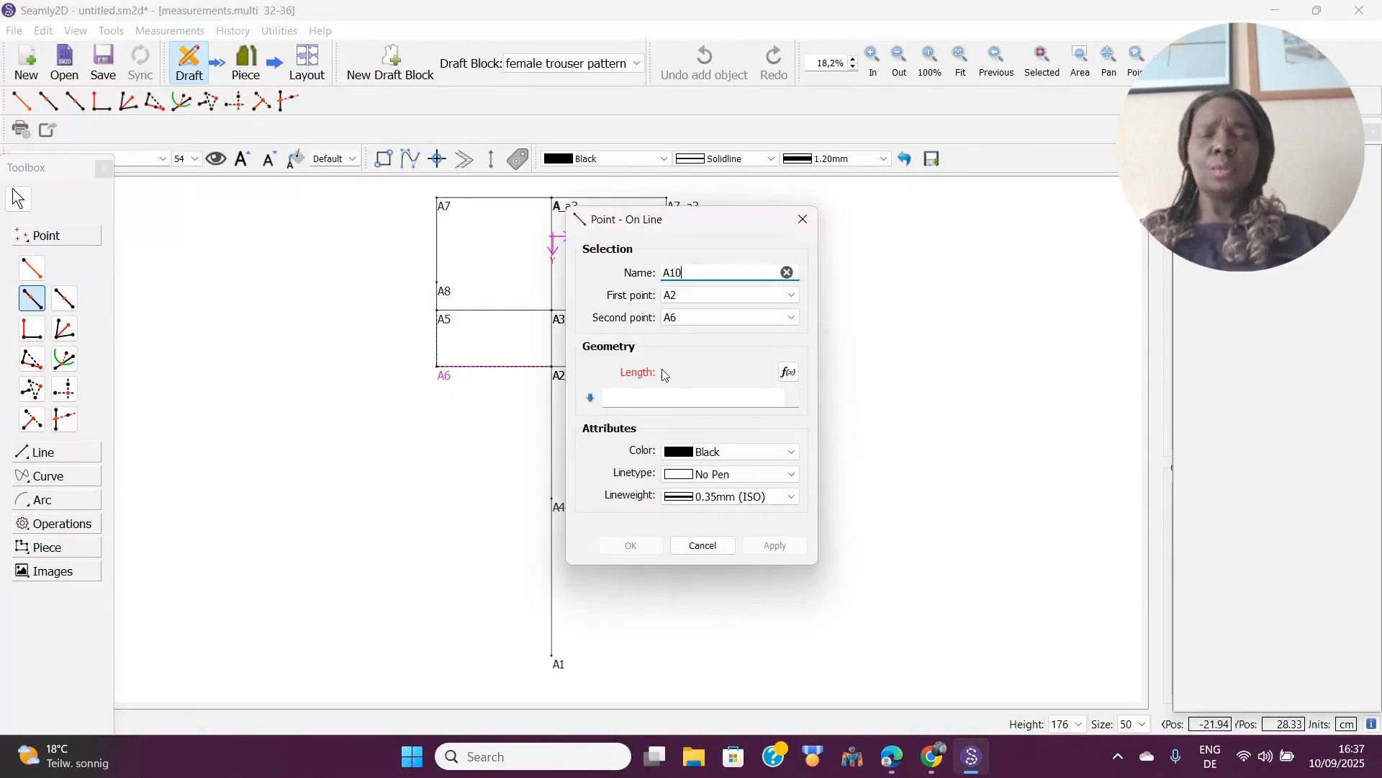
left_click(787, 372)
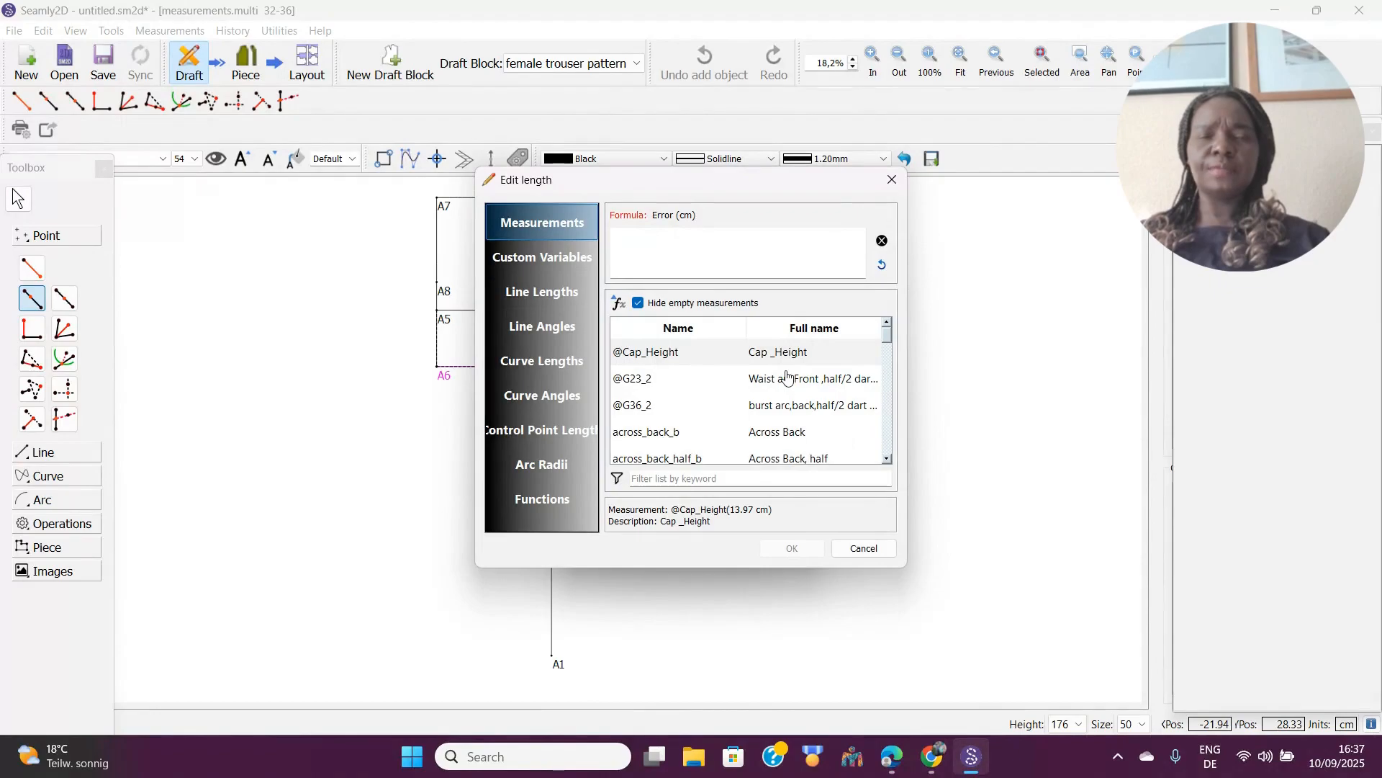
left_click(552, 299)
left_click_drag(725, 188, 852, 197)
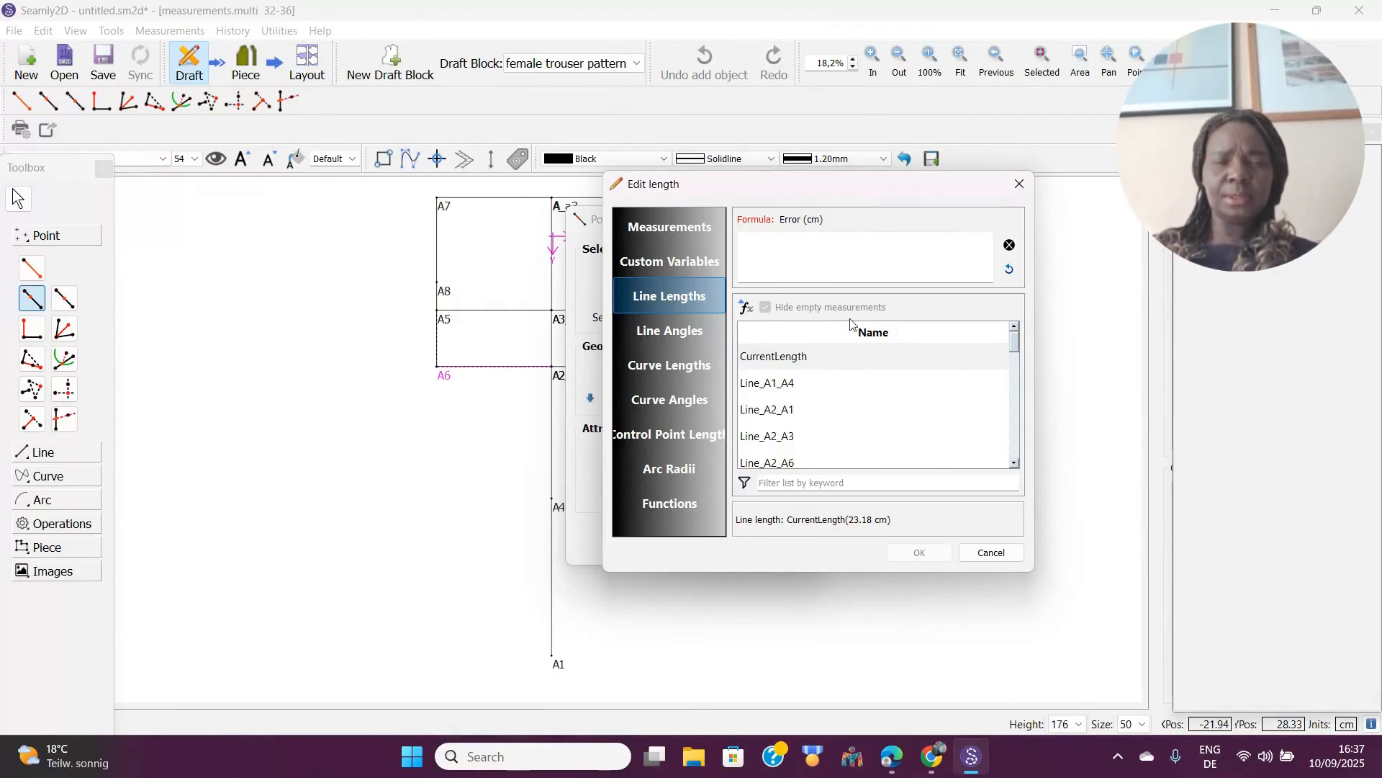
double_click(784, 465)
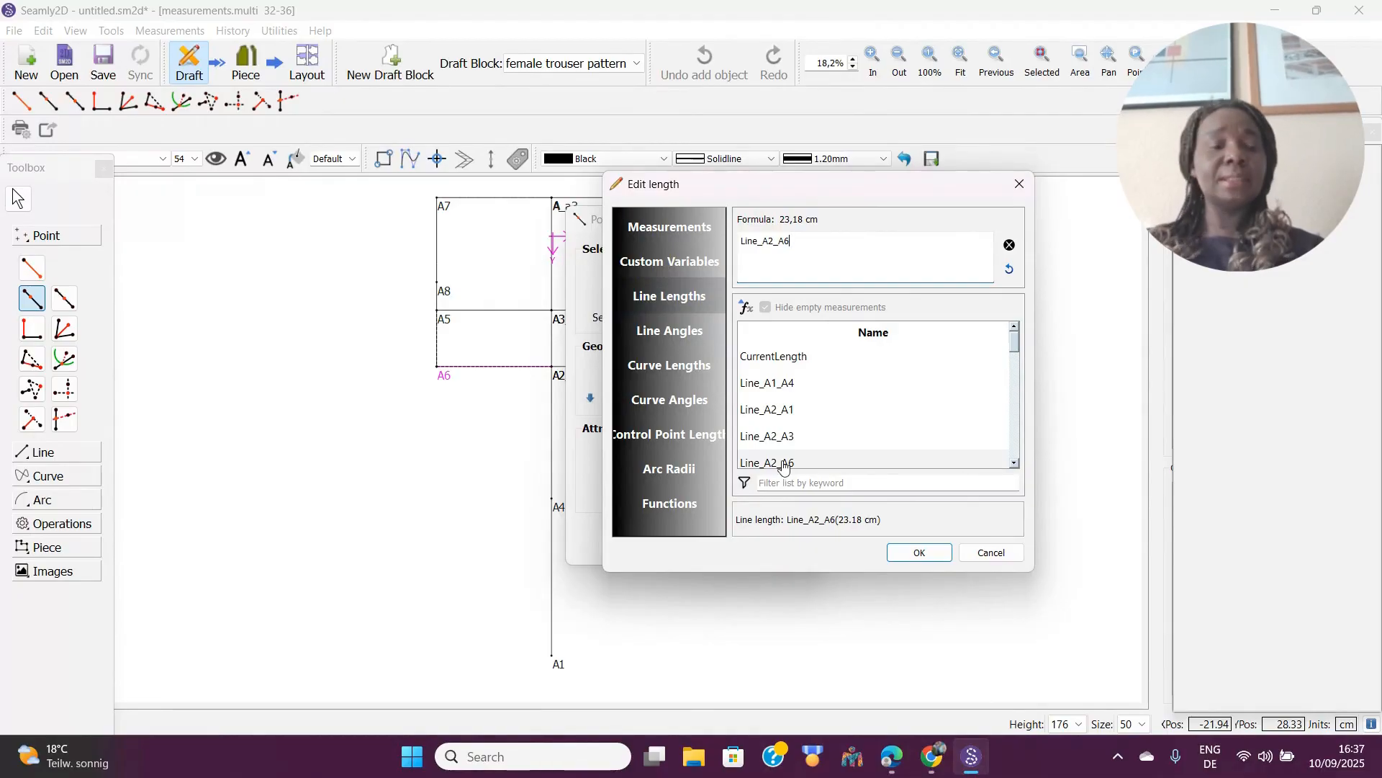
type("+")
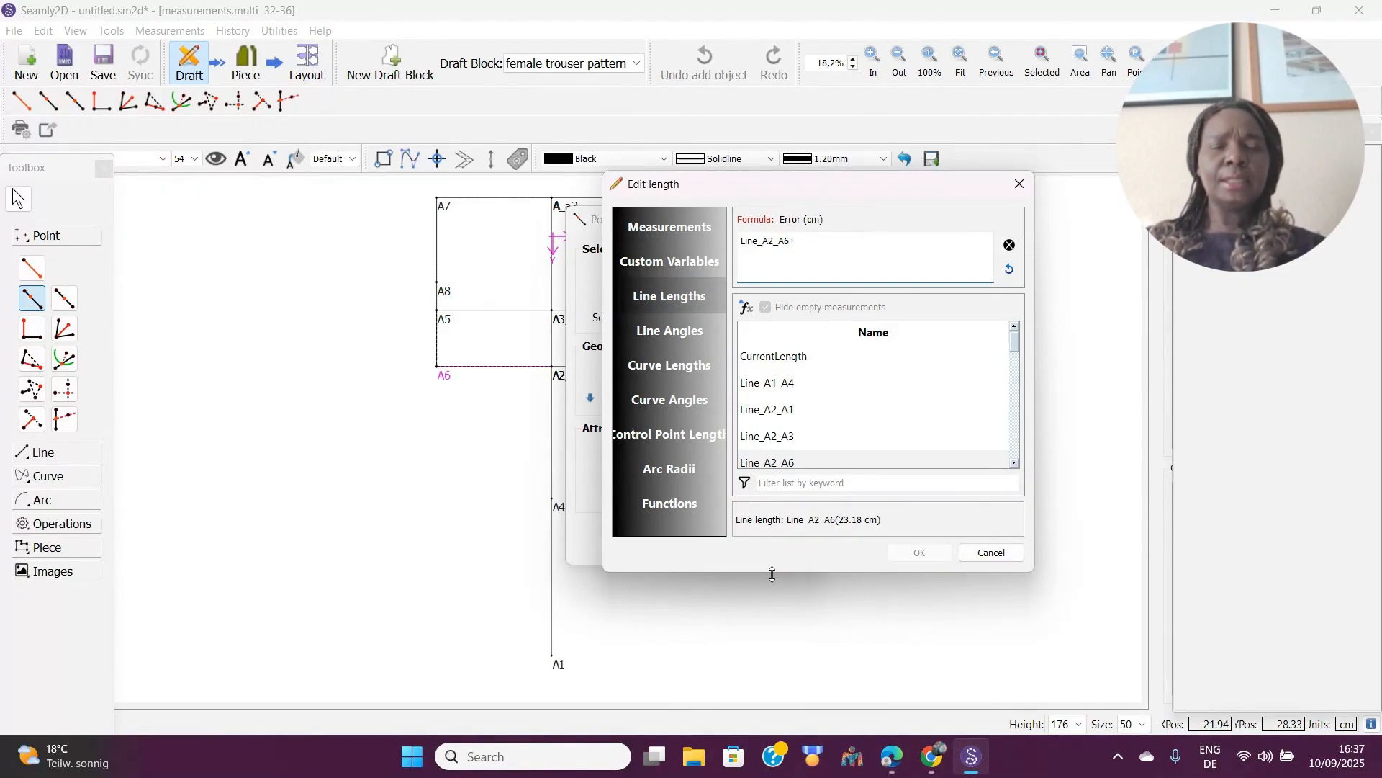
left_click(784, 463)
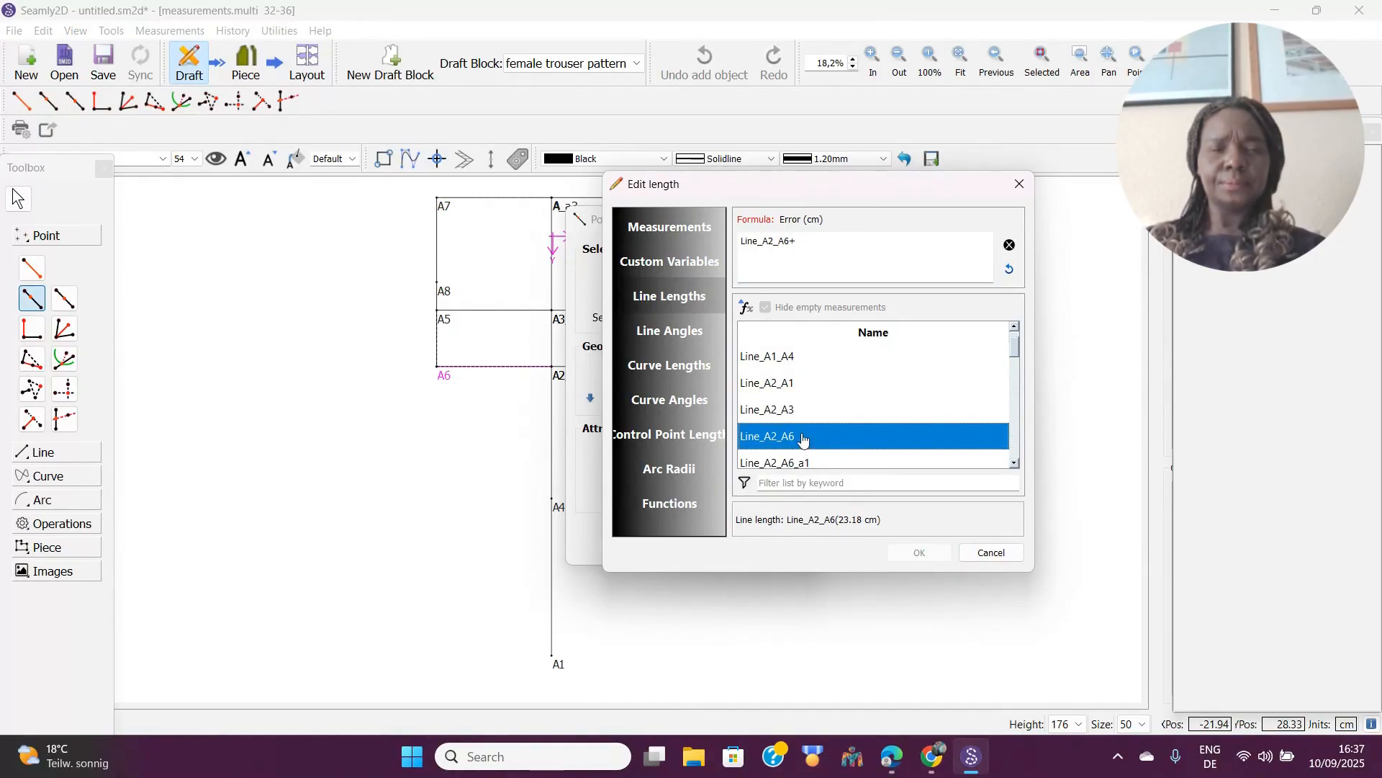
double_click(802, 437)
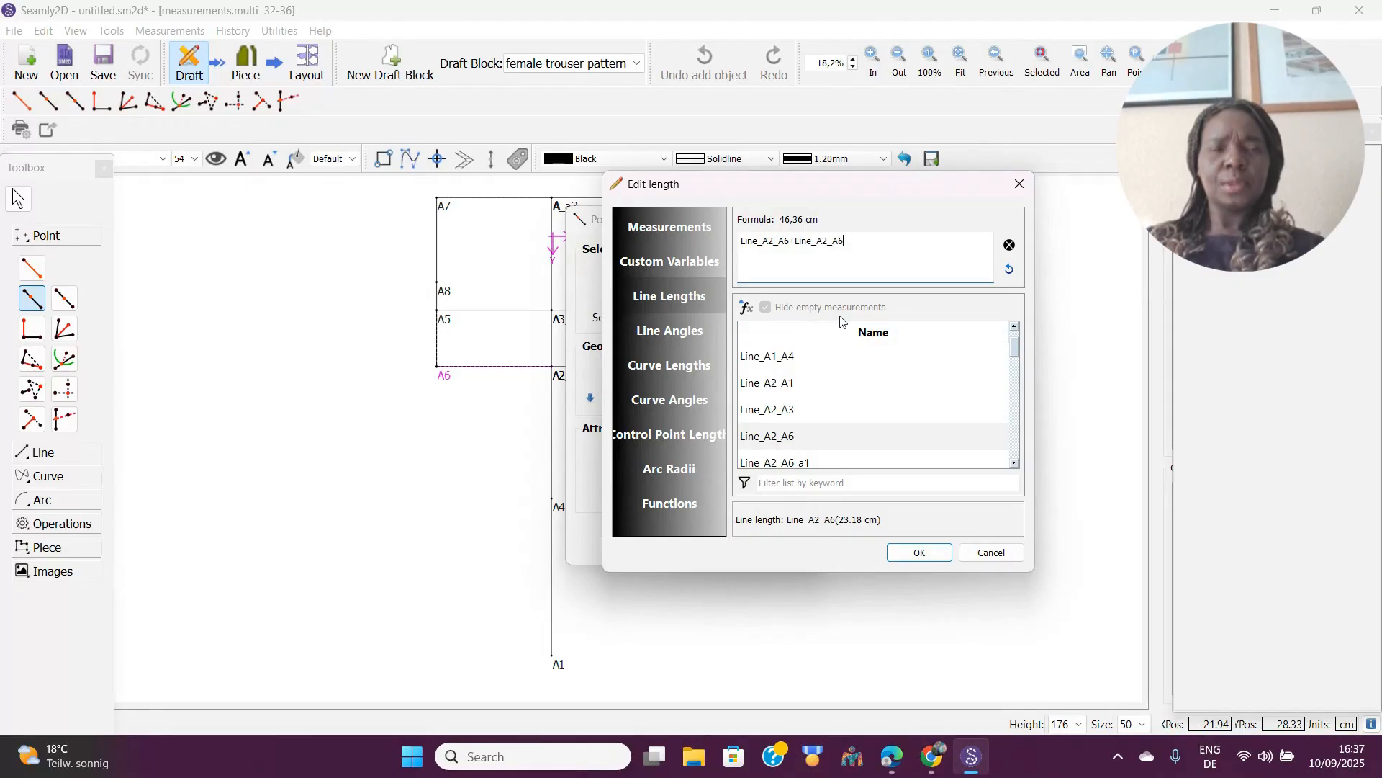
left_click(795, 241)
type("(")
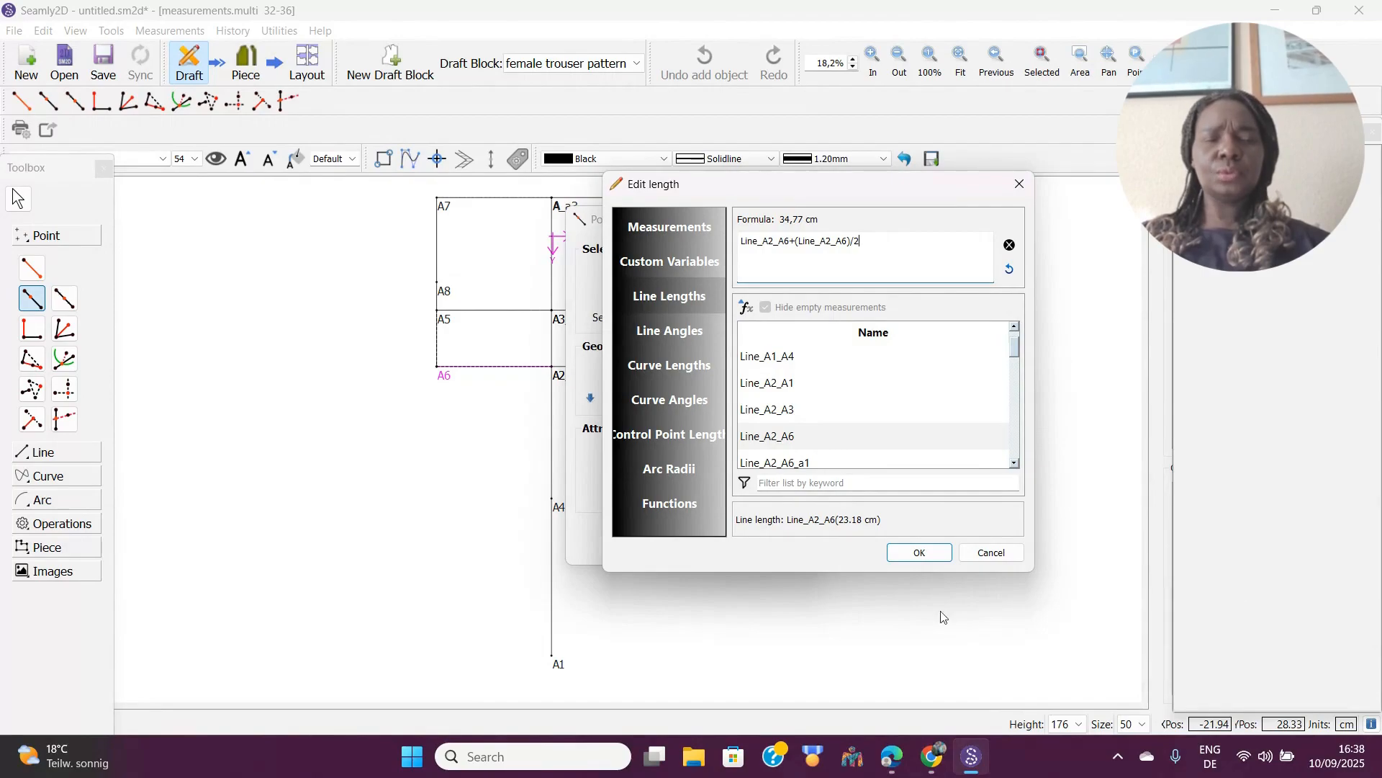
left_click(919, 552)
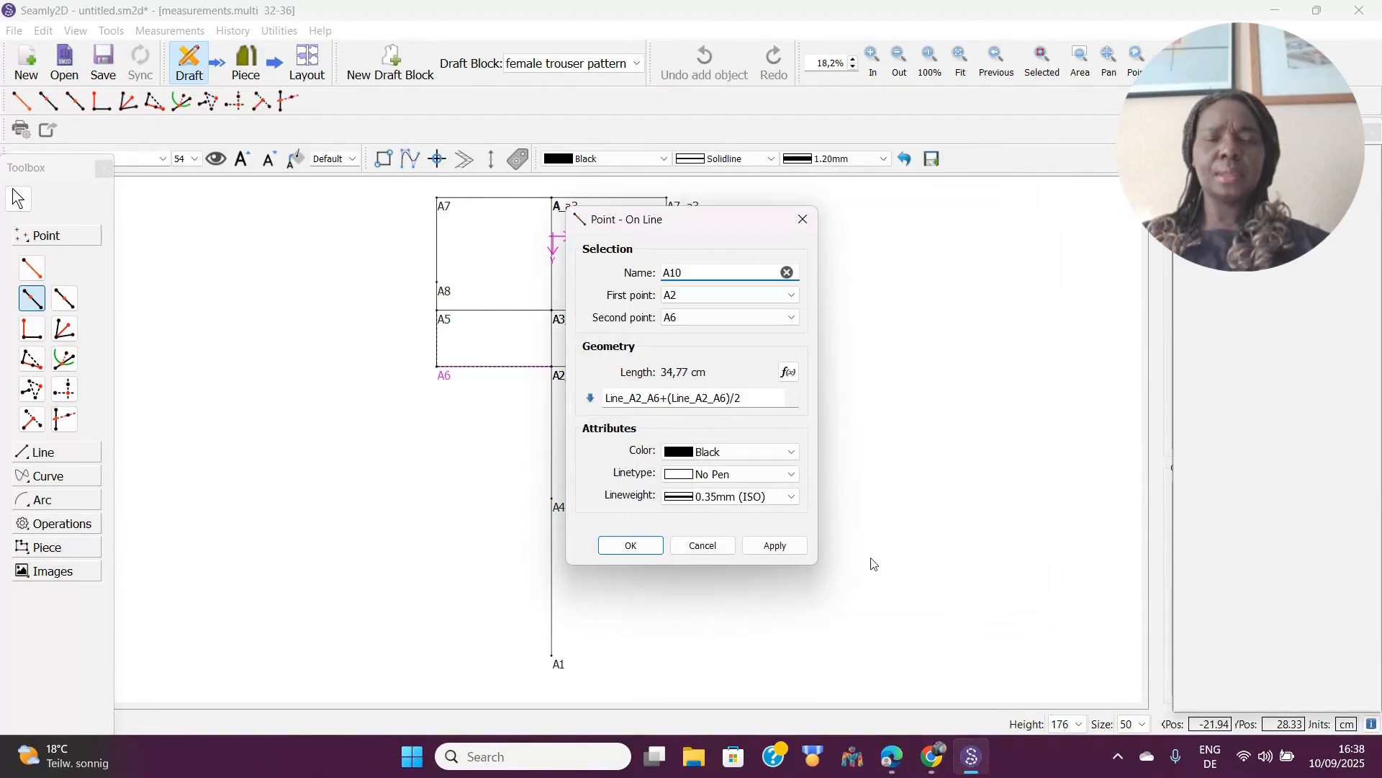
left_click(774, 550)
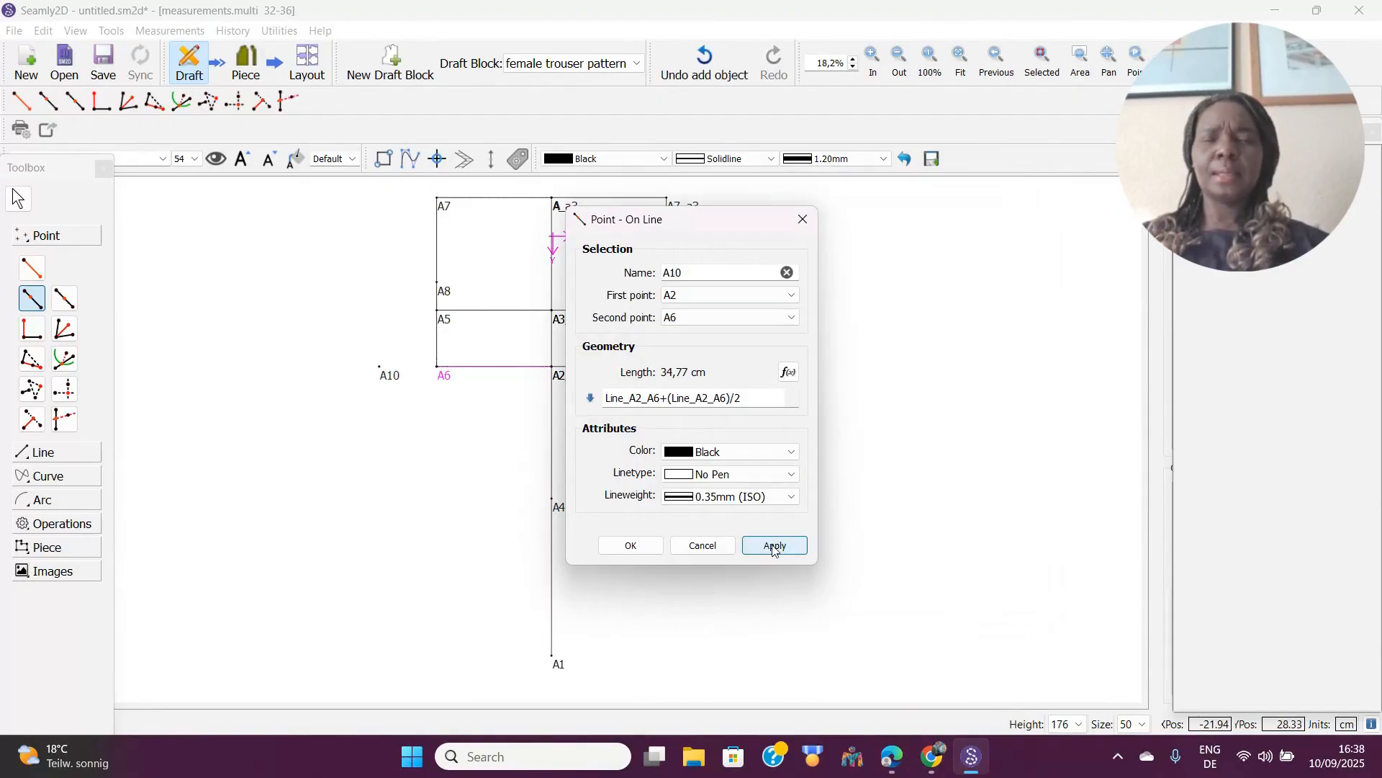
left_click(631, 545)
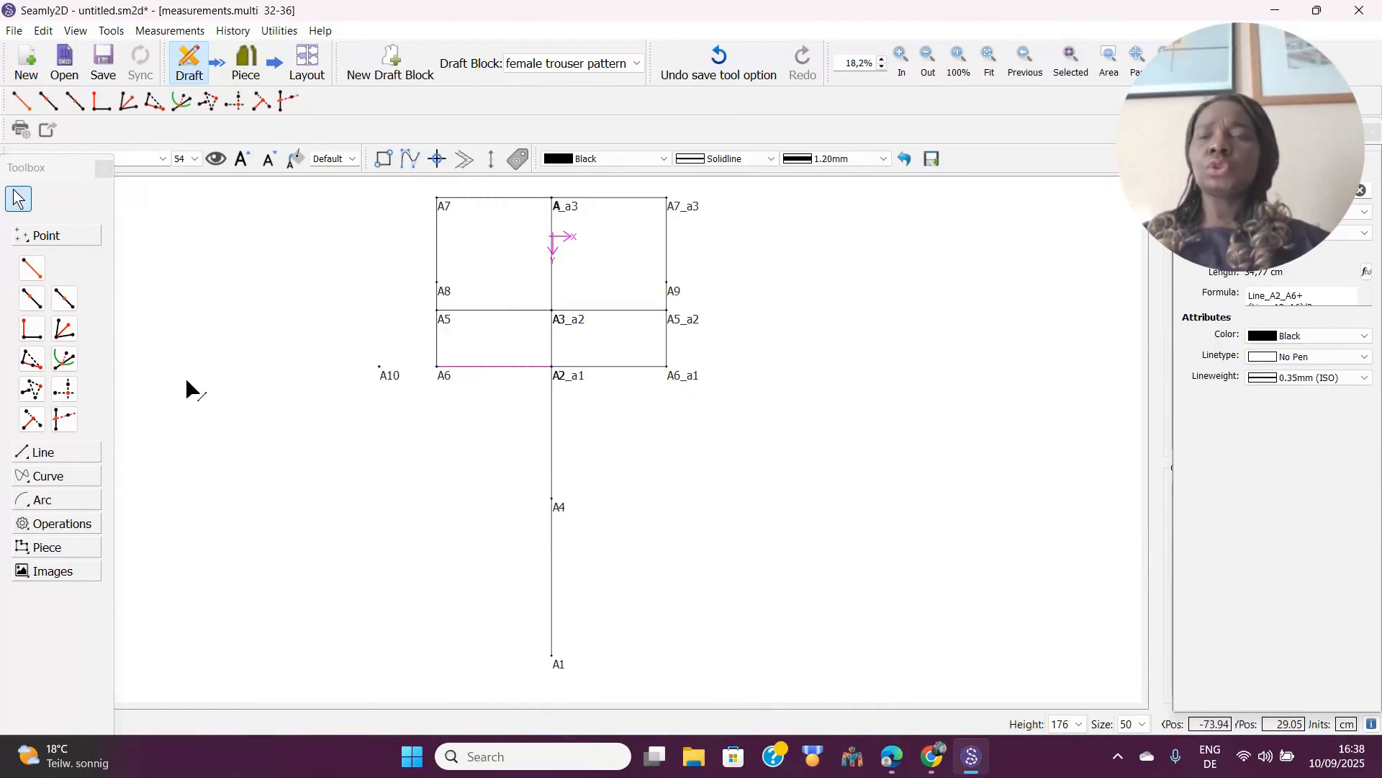
Begin an on-line point from A2_a1 toward A6_a1 and bring up the line-length variables for its length formula.
left_click(32, 300)
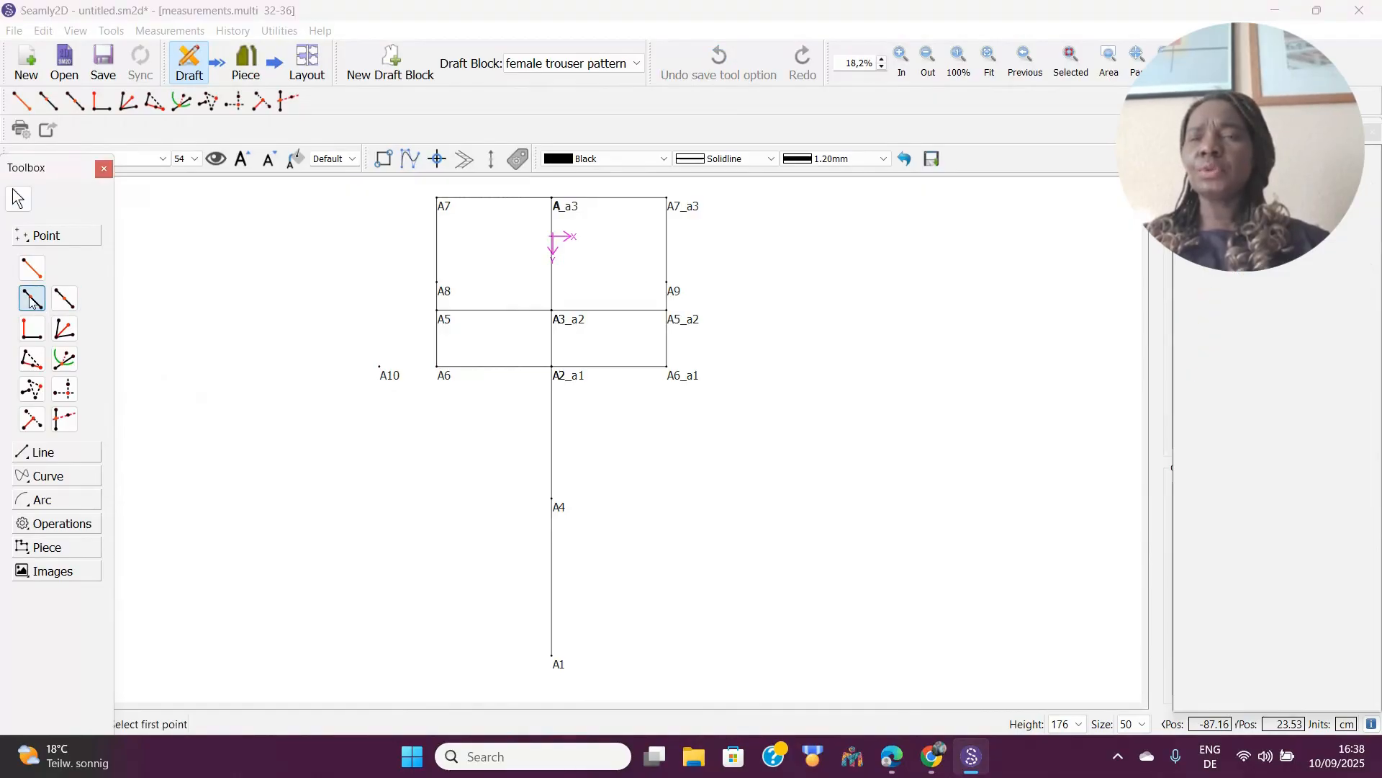
left_click(566, 374)
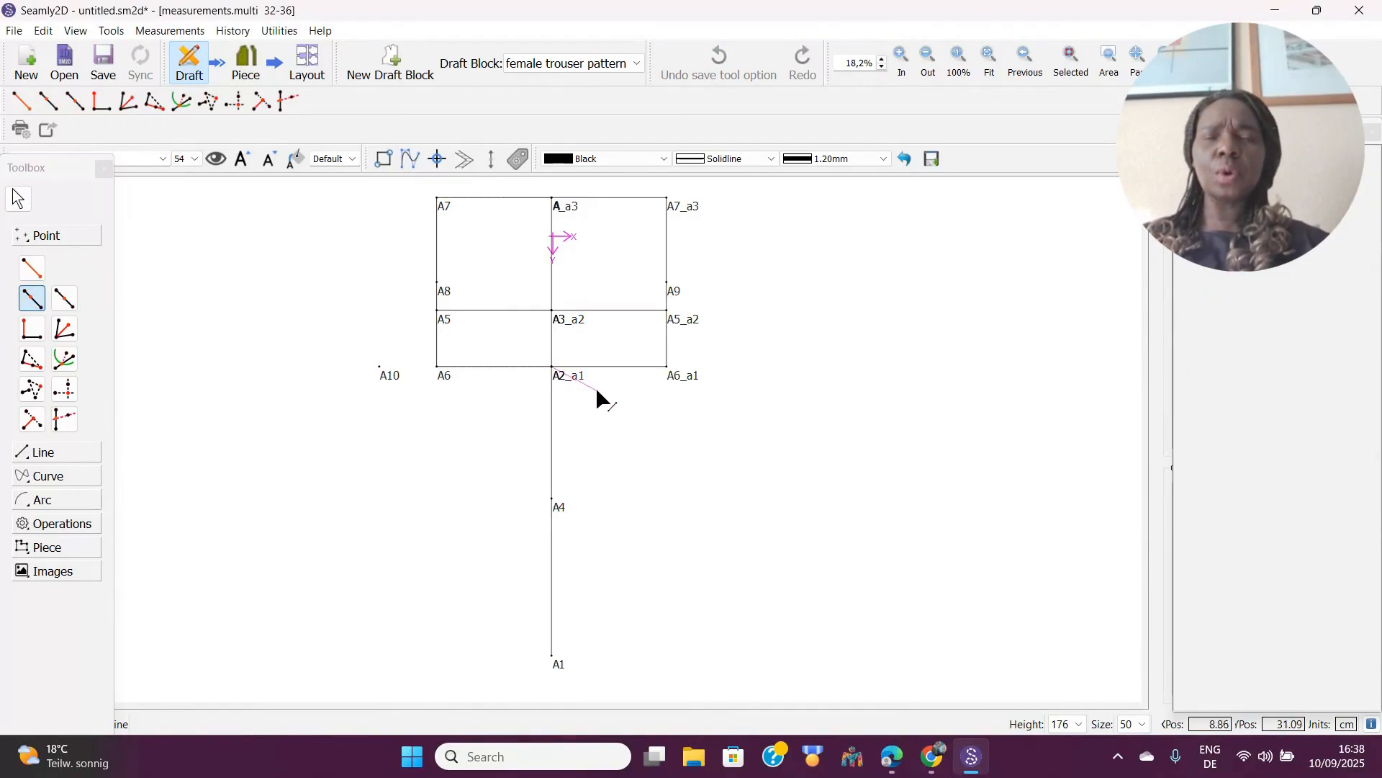
left_click(693, 374)
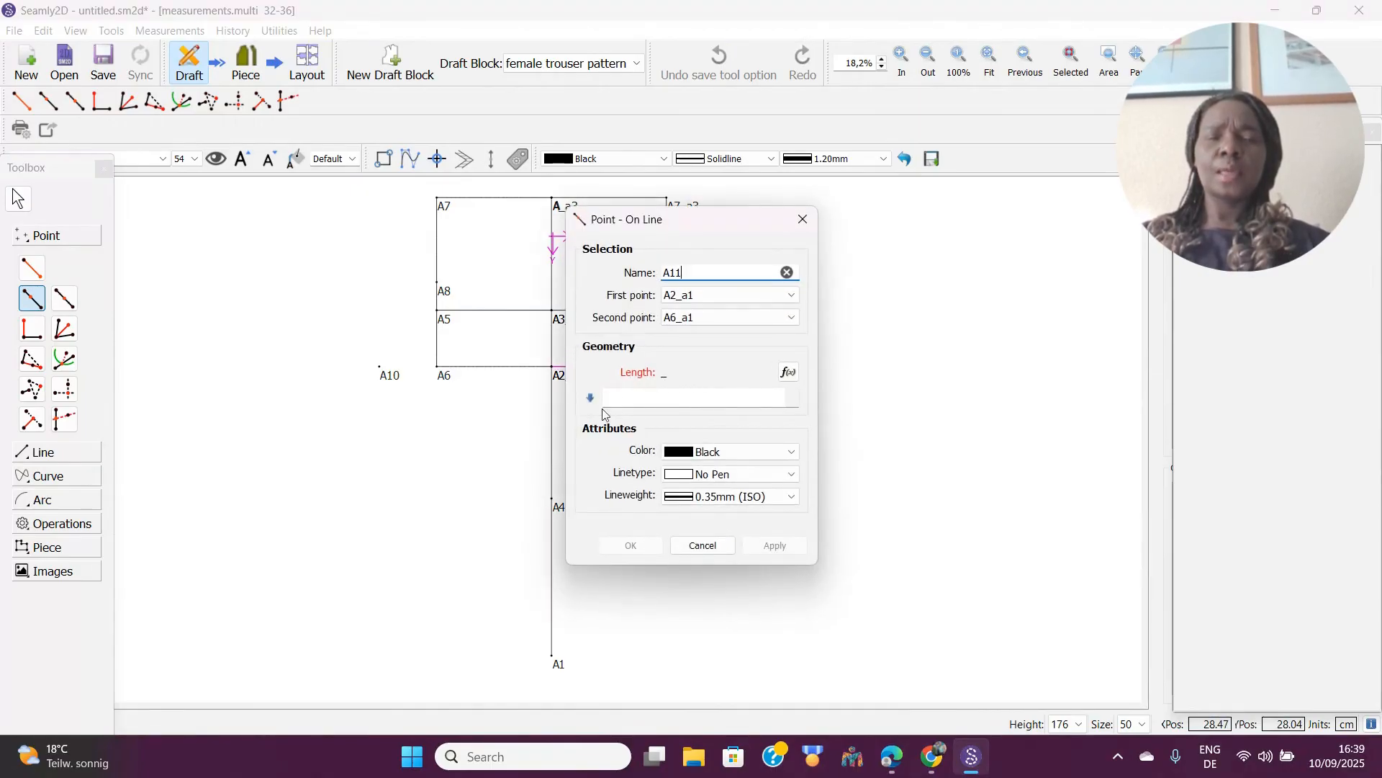
left_click(790, 372)
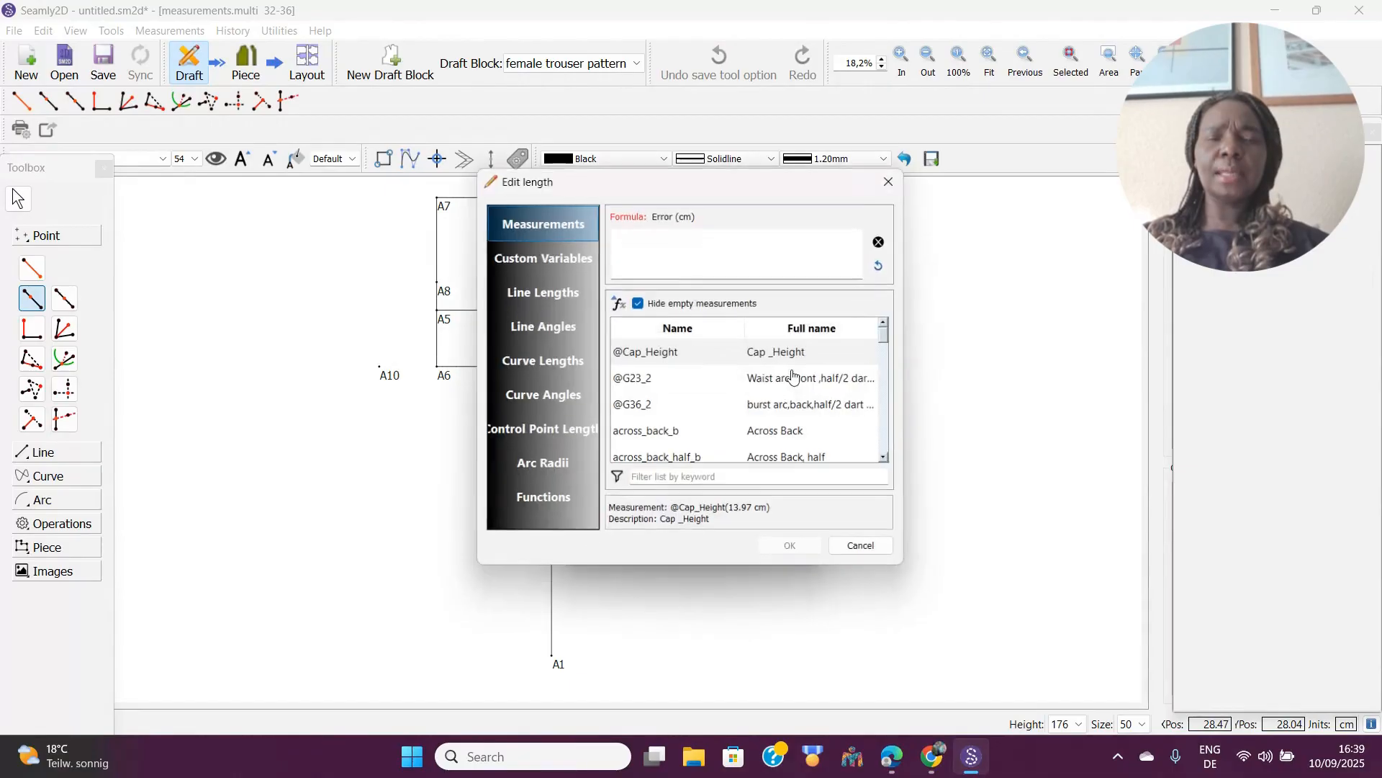
left_click(547, 295)
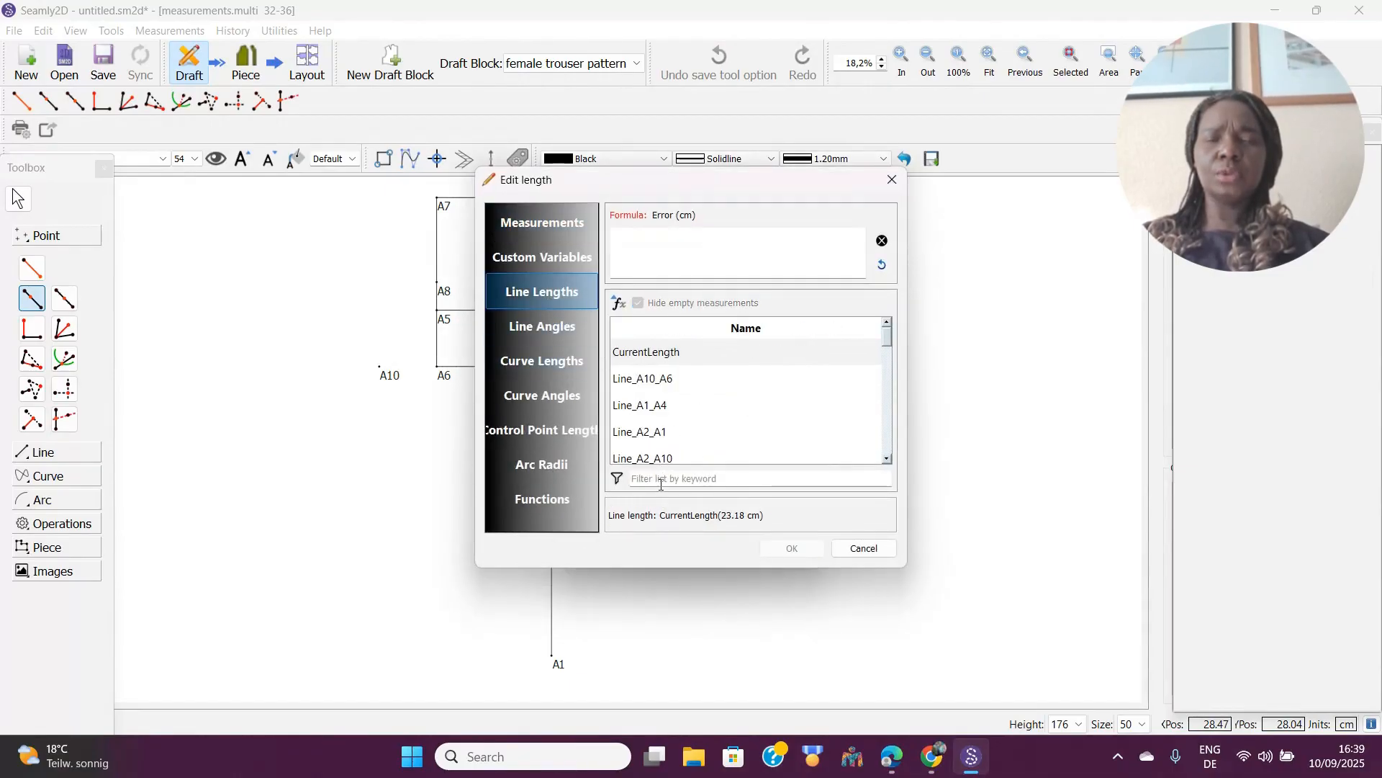
Look through the line-length variables for the line between A2 and A6_a1.
left_click(887, 459)
left_click(888, 459)
left_click(888, 460)
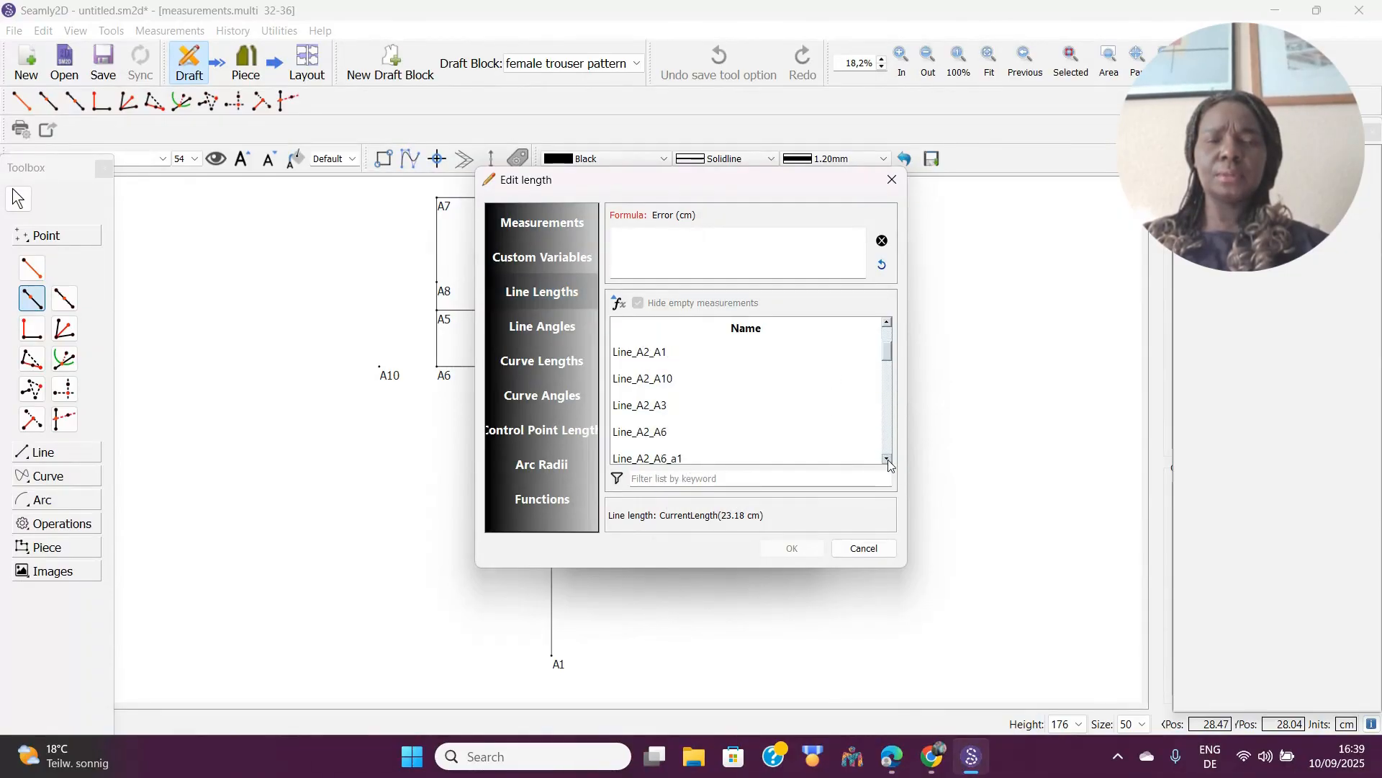
left_click(888, 459)
left_click(887, 460)
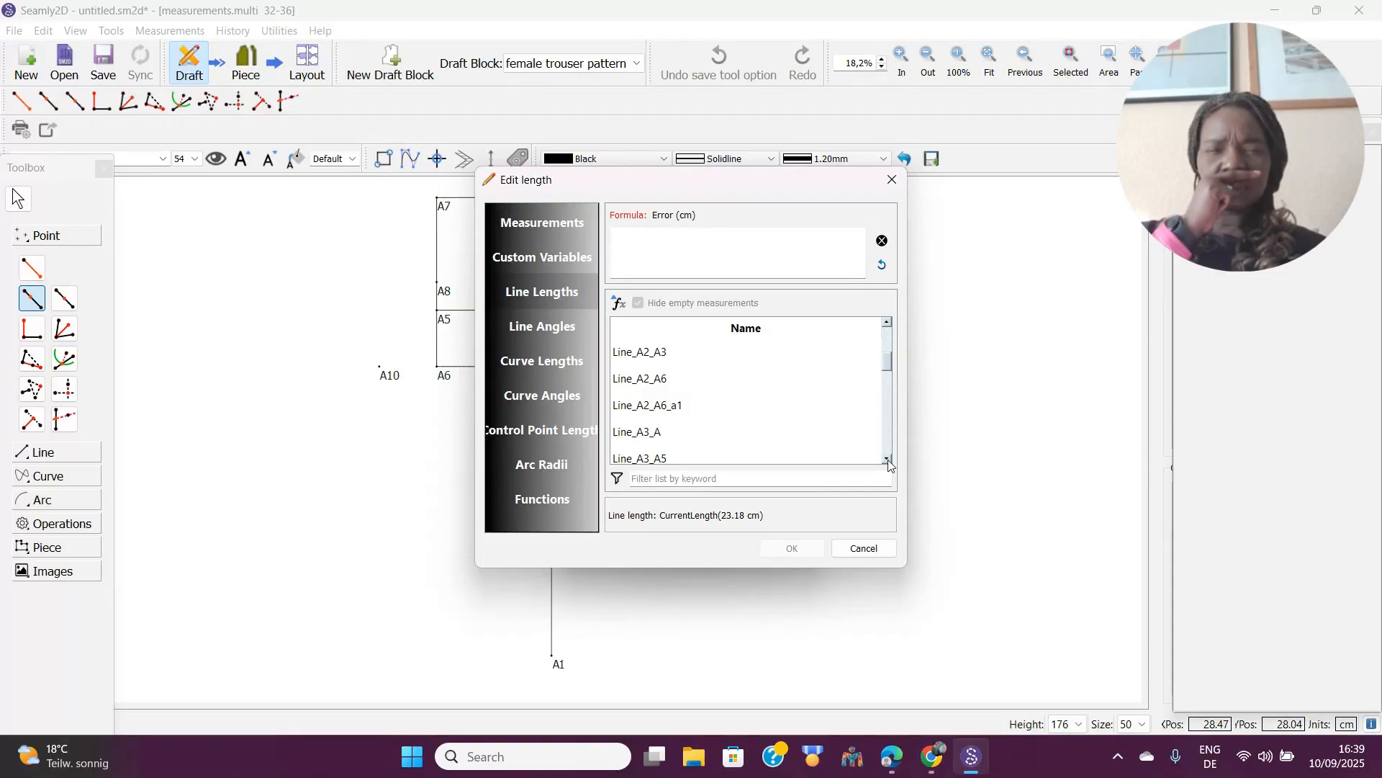
left_click(888, 459)
left_click(888, 459)
left_click(887, 460)
left_click(888, 459)
double_click(888, 460)
triple_click(888, 459)
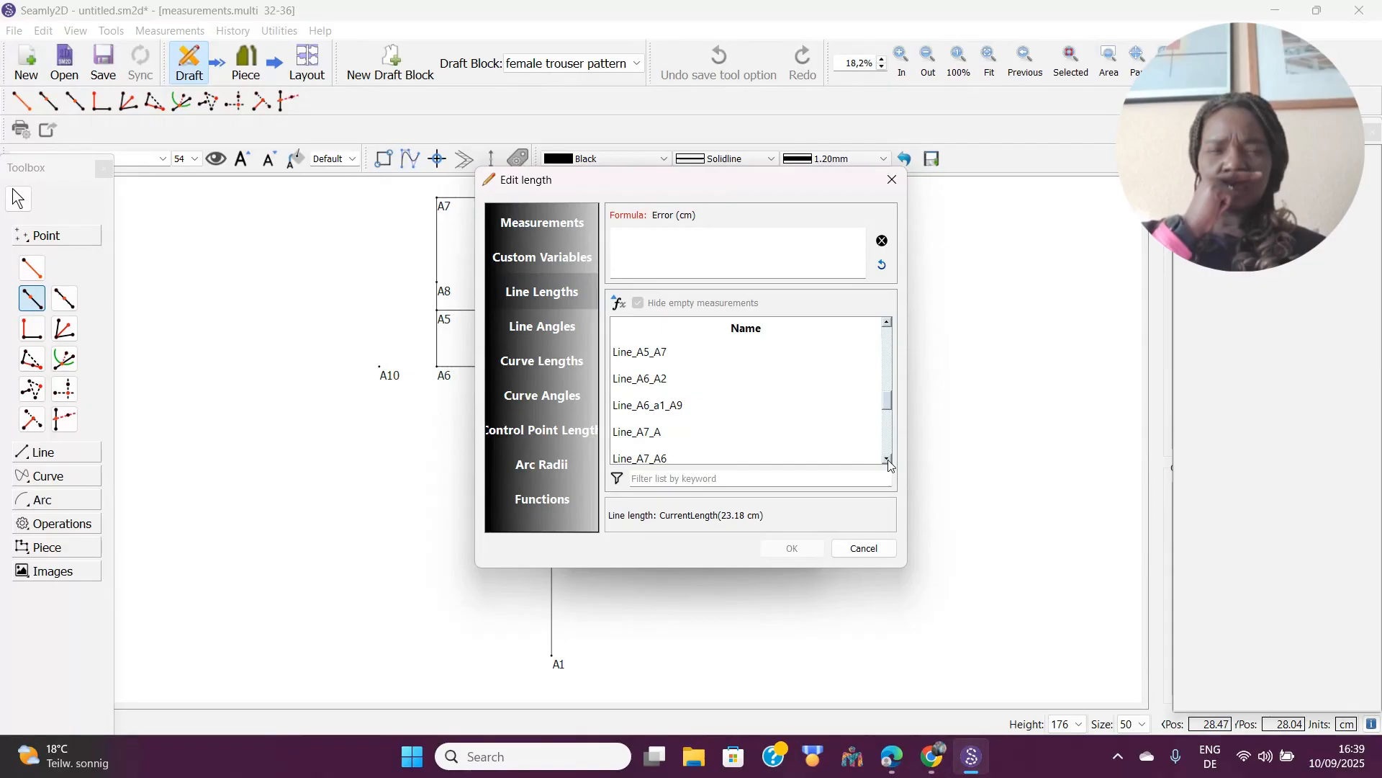
left_click(888, 459)
double_click(888, 459)
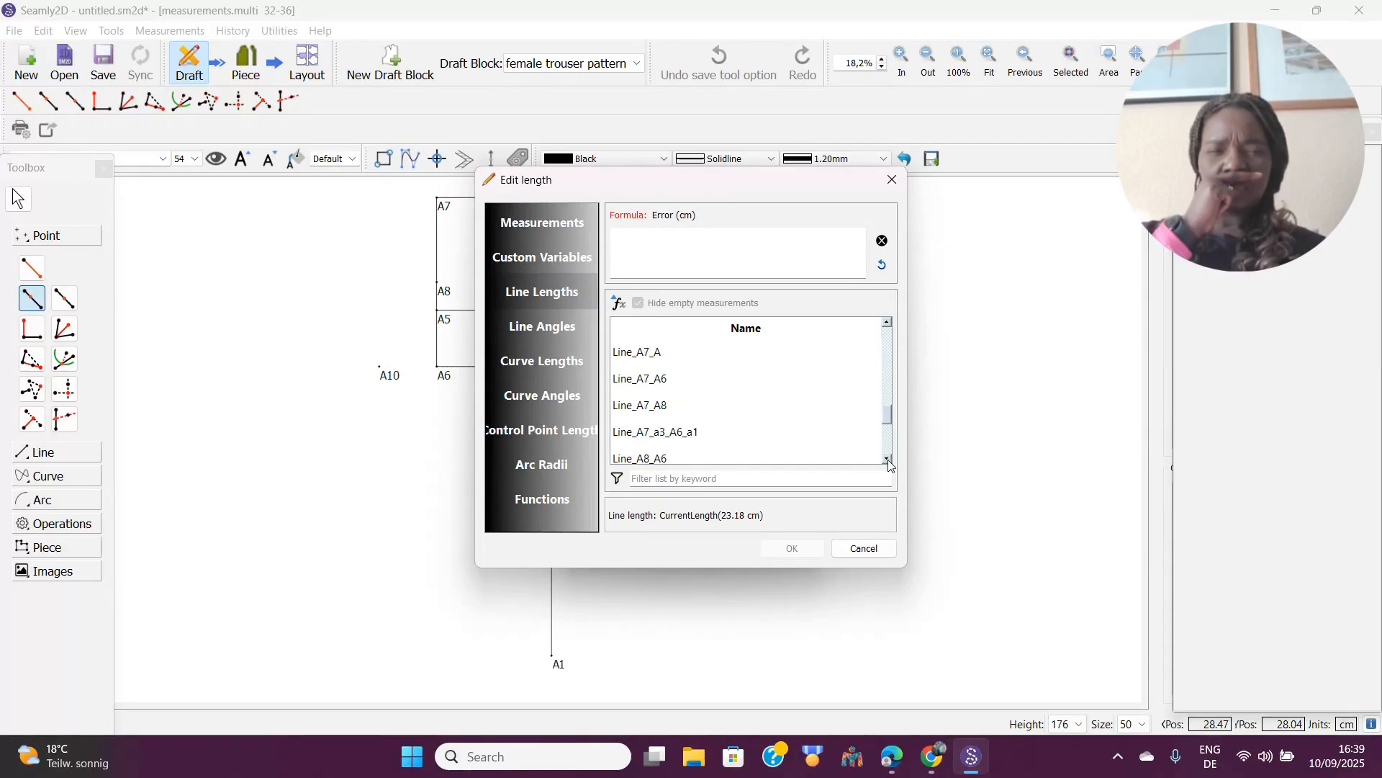
double_click(887, 460)
left_click(887, 460)
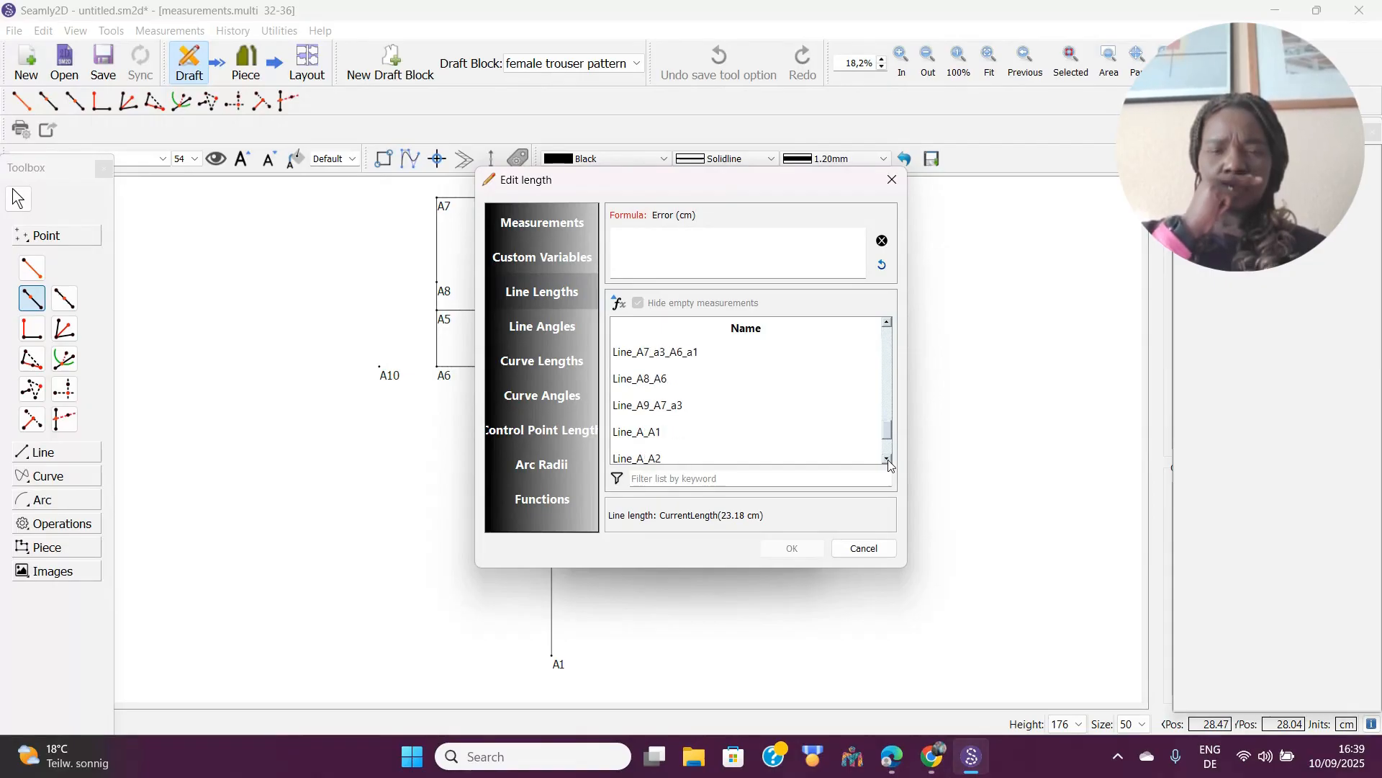
left_click(888, 460)
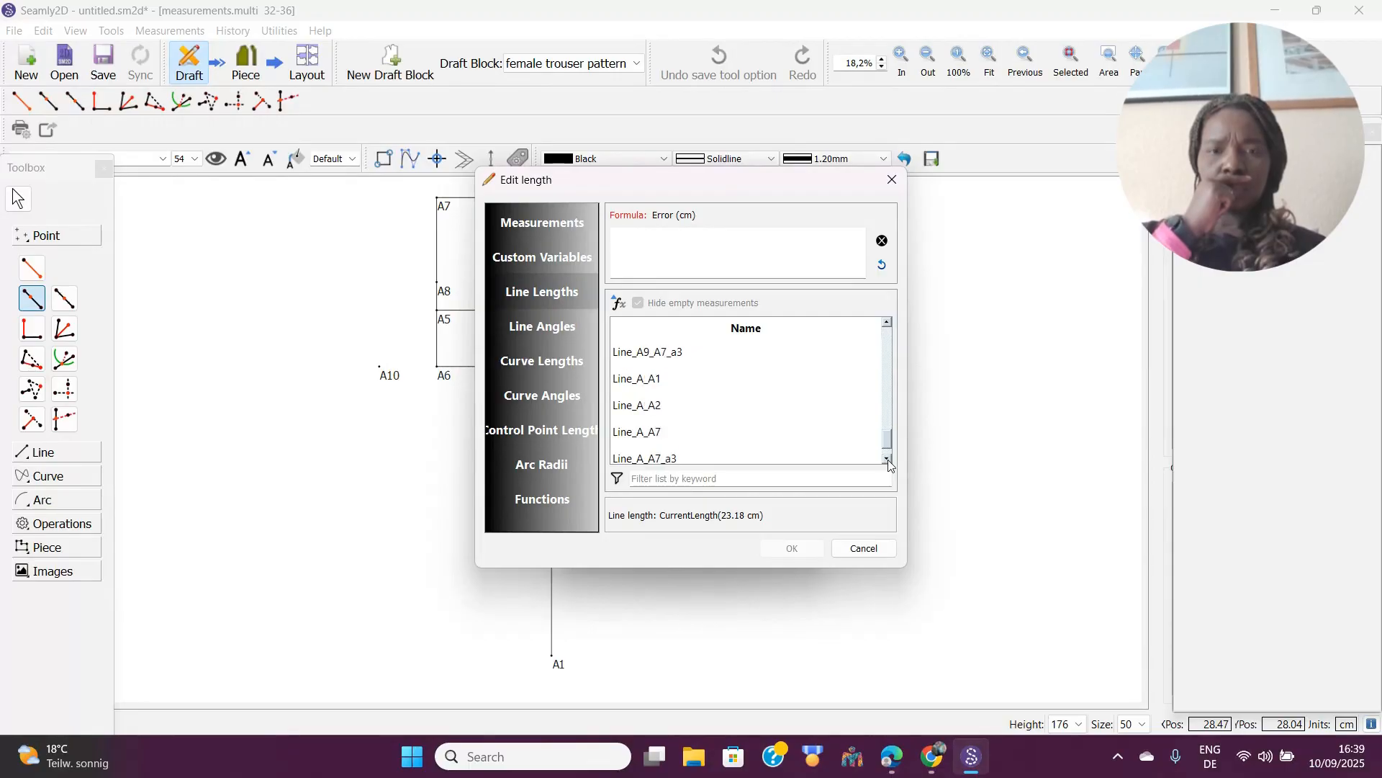
left_click(887, 459)
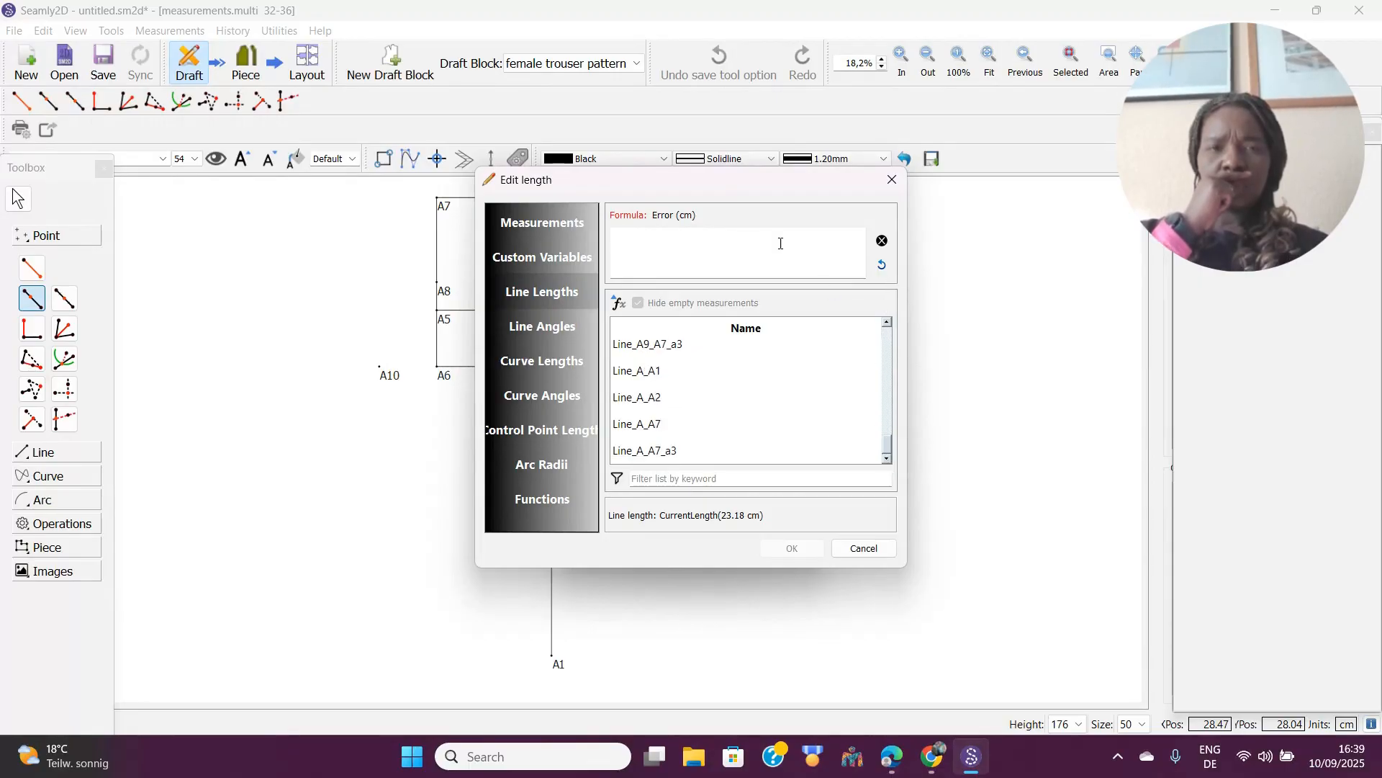
left_click_drag(732, 196, 916, 282)
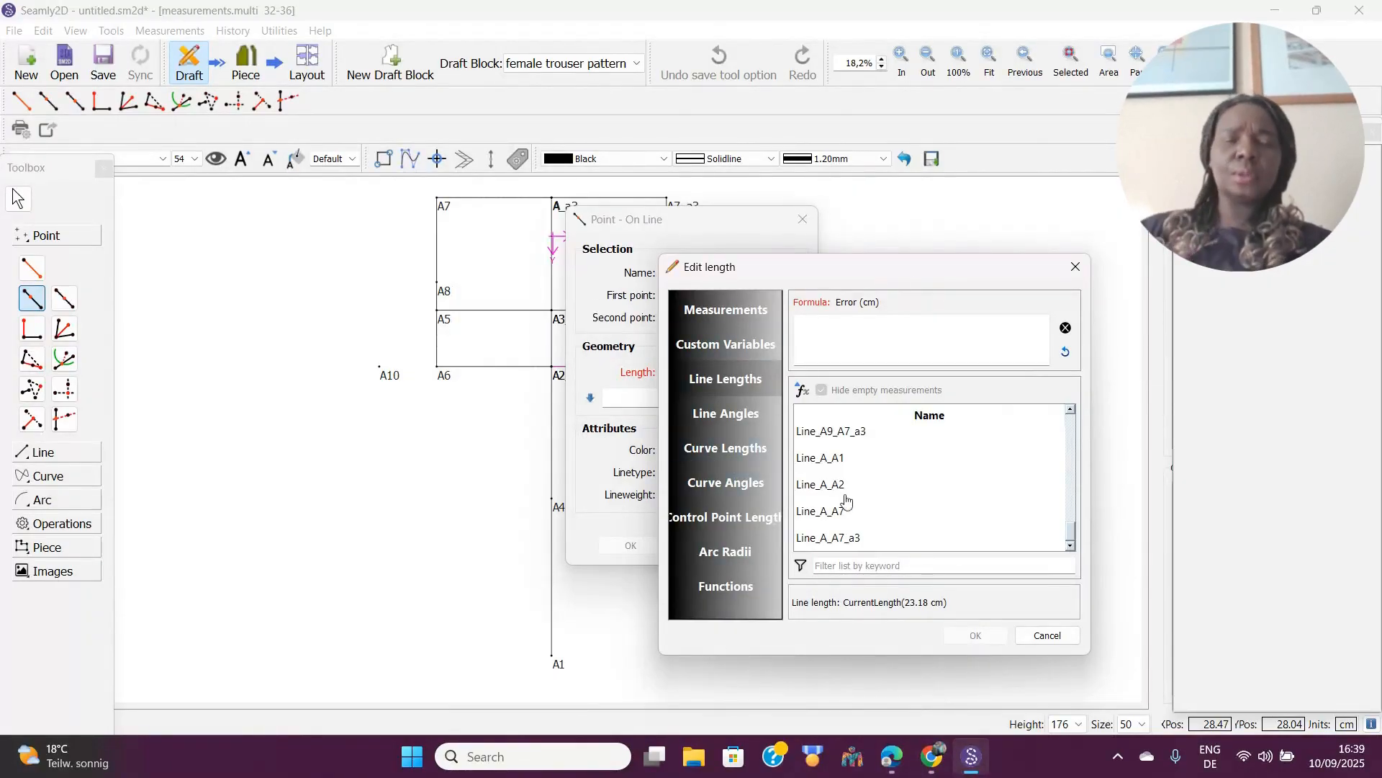
left_click(1071, 410)
left_click(1070, 410)
left_click(1070, 411)
left_click(1070, 411)
left_click(1071, 411)
left_click(1070, 411)
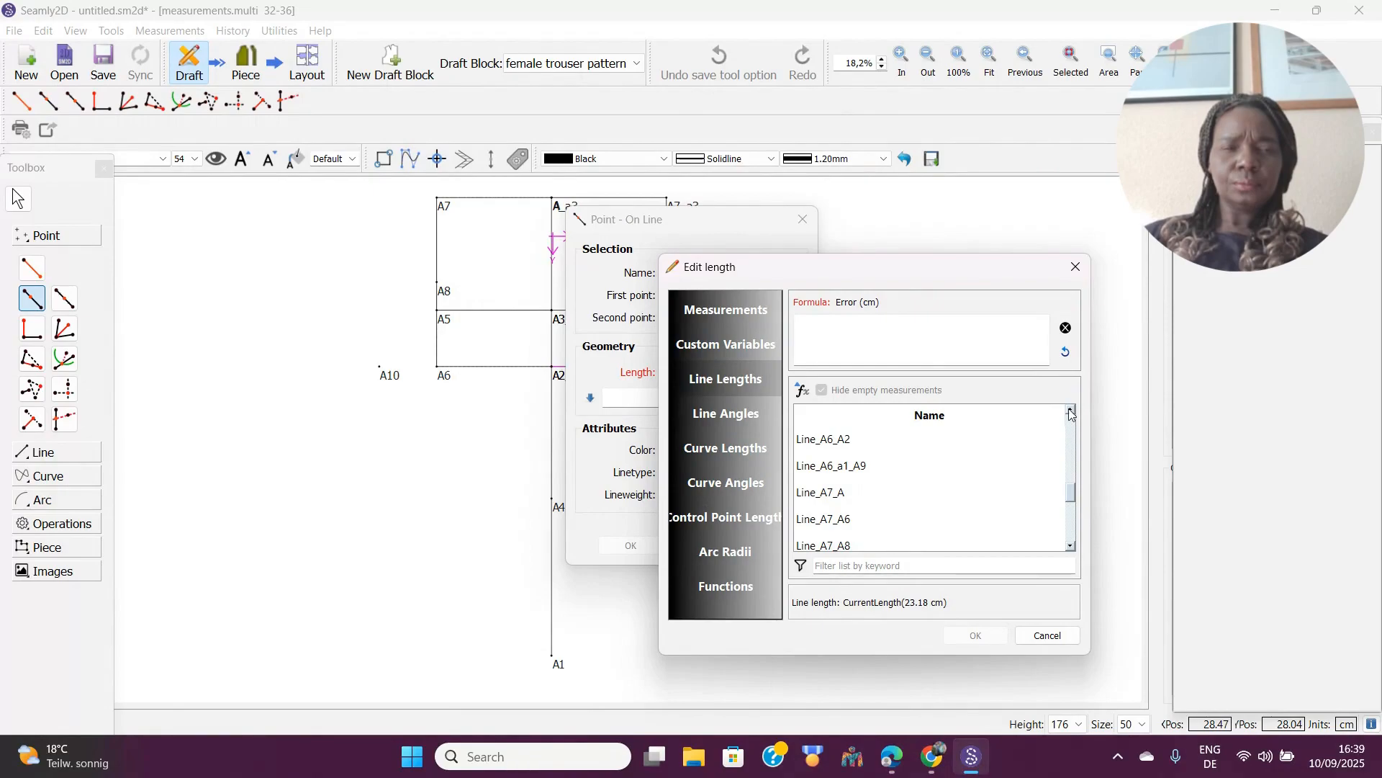
left_click(1070, 412)
left_click(1071, 411)
left_click(1070, 411)
left_click(1071, 411)
left_click(1071, 411)
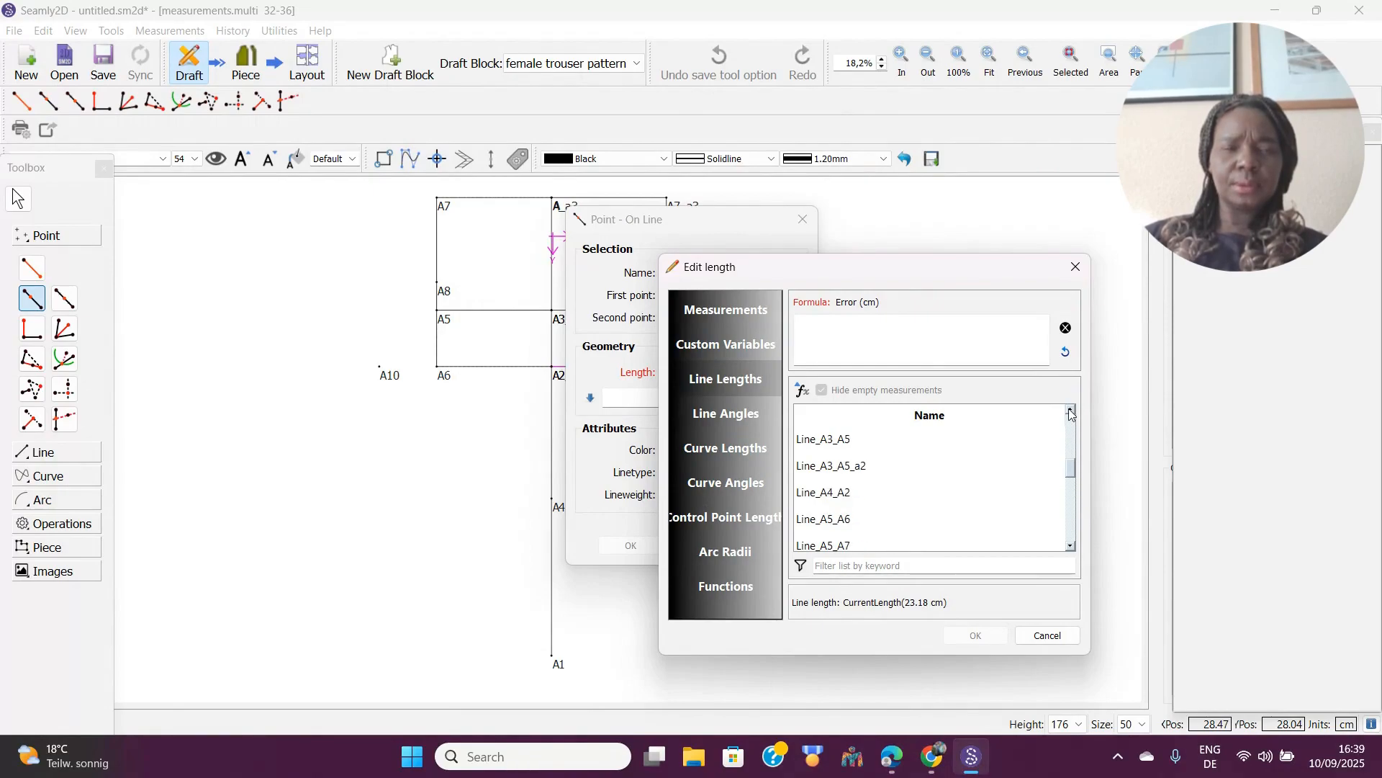
left_click(1071, 411)
left_click(1071, 411)
left_click(1071, 411)
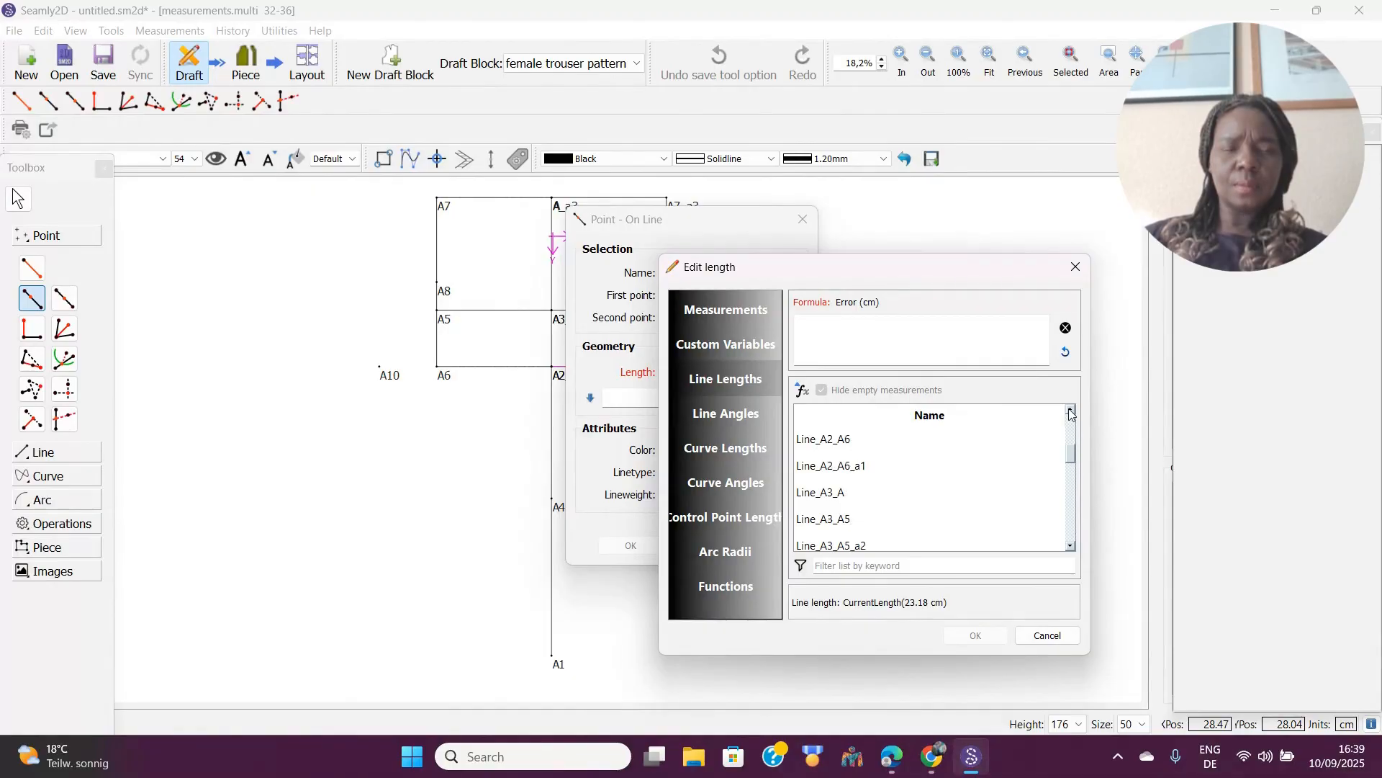
Set the on-line point's length formula to Line_A2_A6_a1+(Line_A2_A6_a1)/4.
double_click(847, 466)
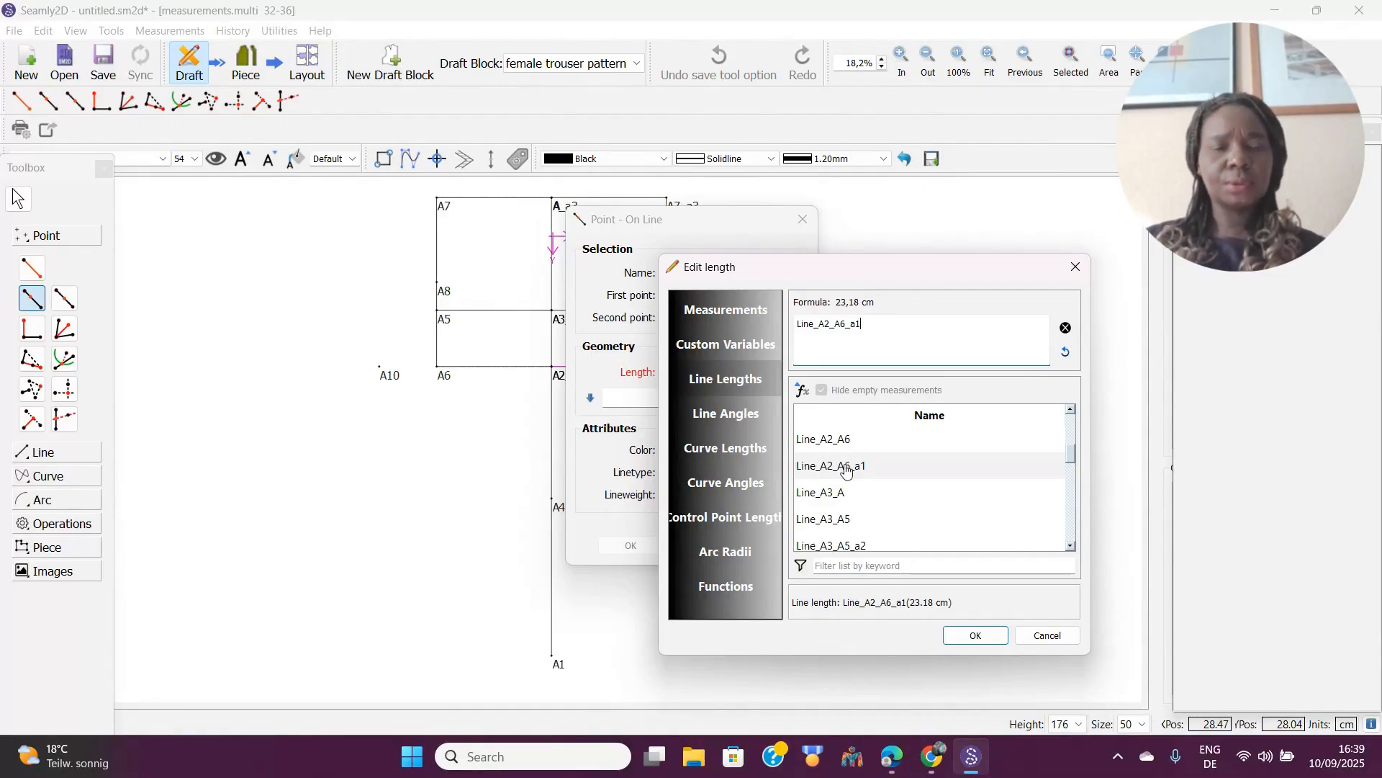
type("+")
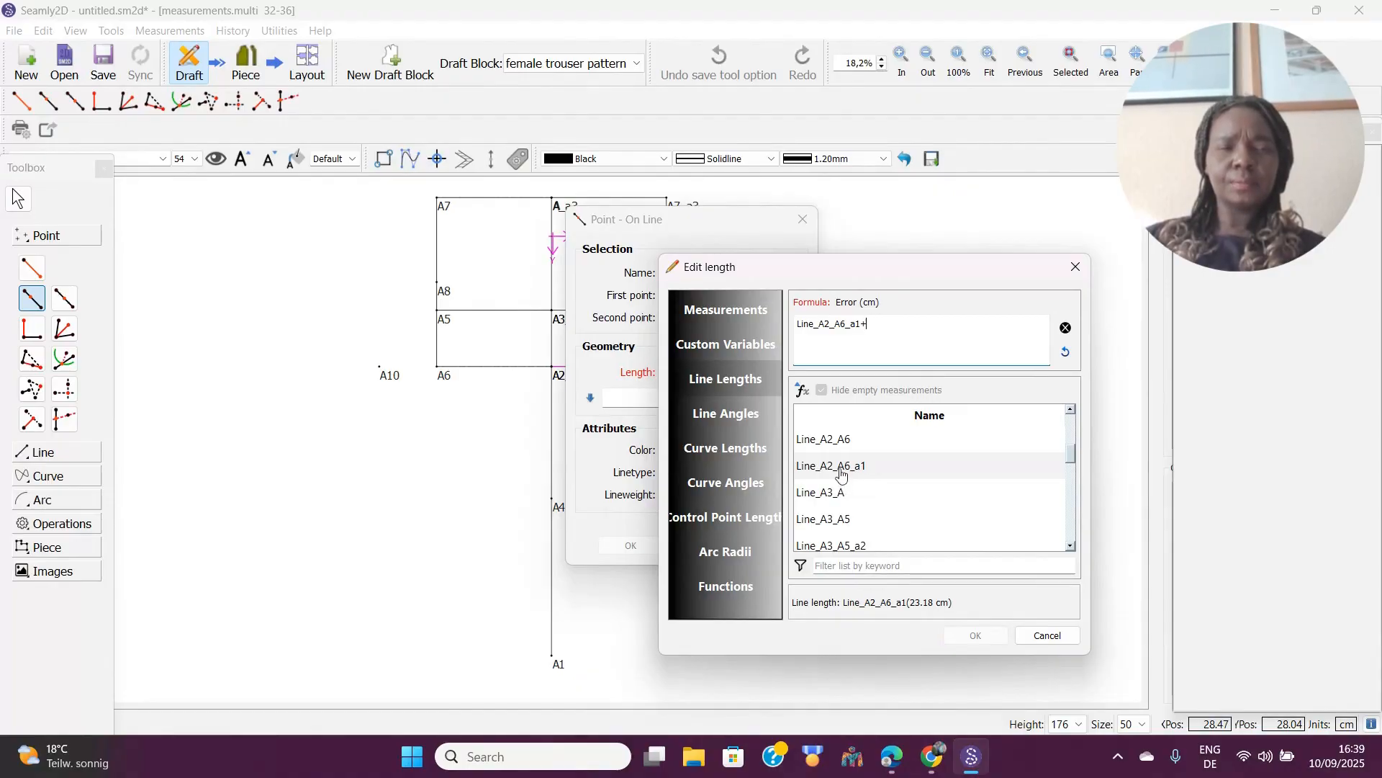
double_click(841, 469)
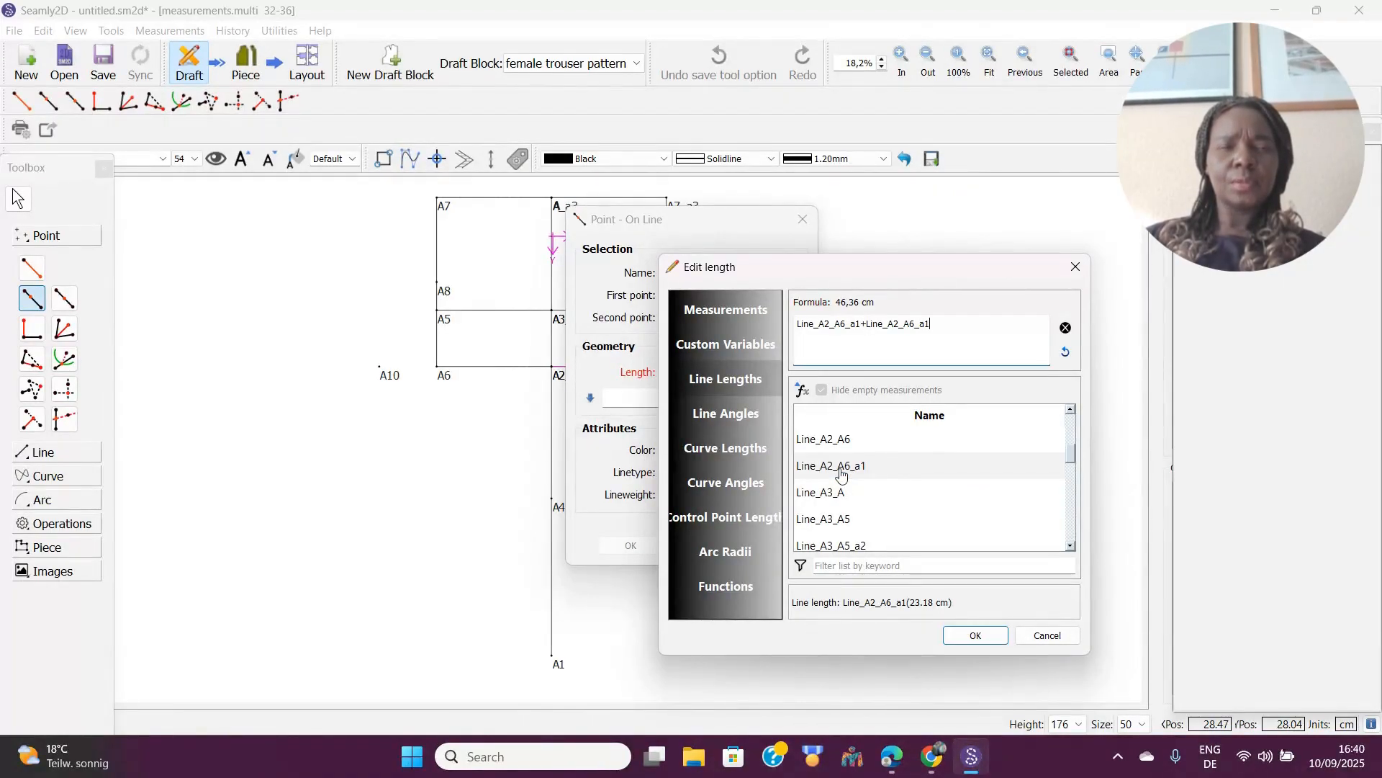
left_click(868, 325)
type("(")
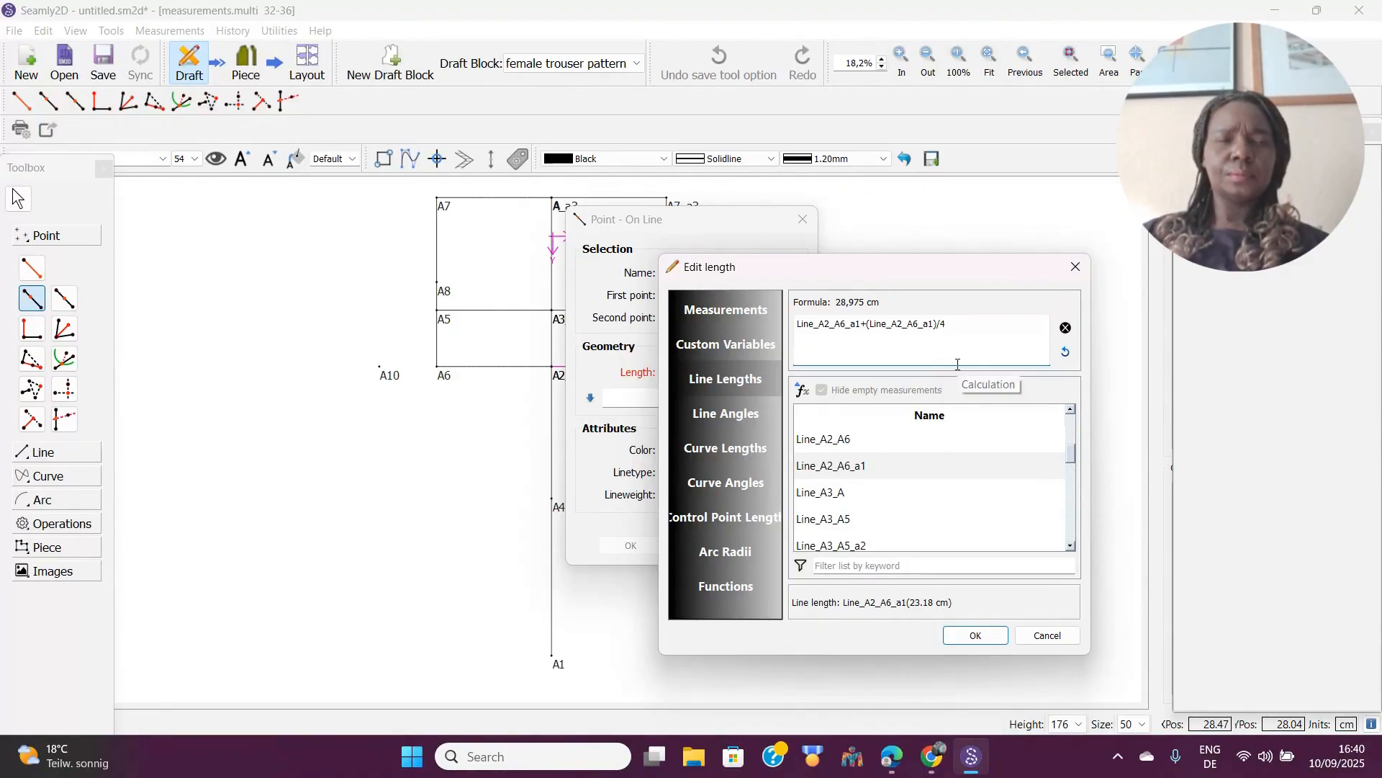
left_click(975, 635)
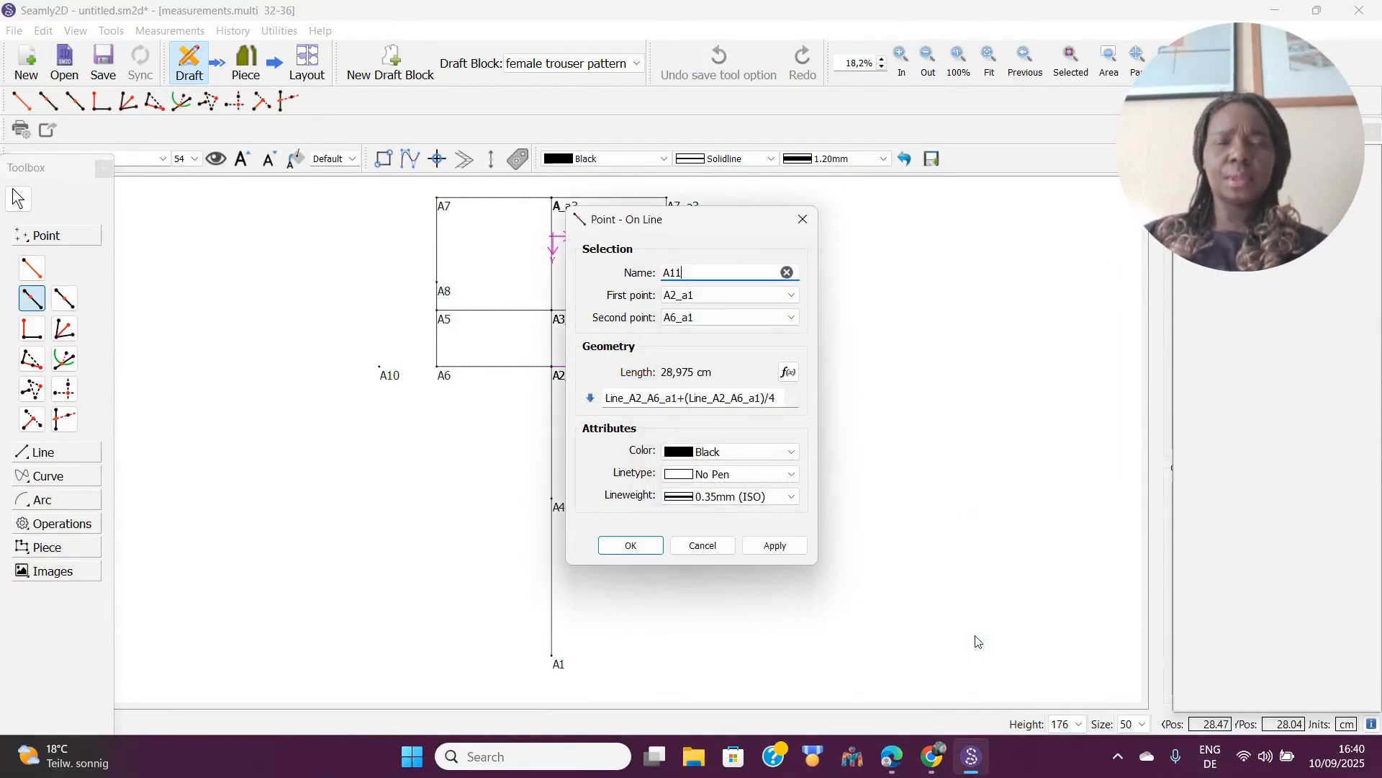
Create the crotch extension point beyond A6_a1 and move its label clear of the A6_a1 label.
left_click(774, 545)
left_click(631, 548)
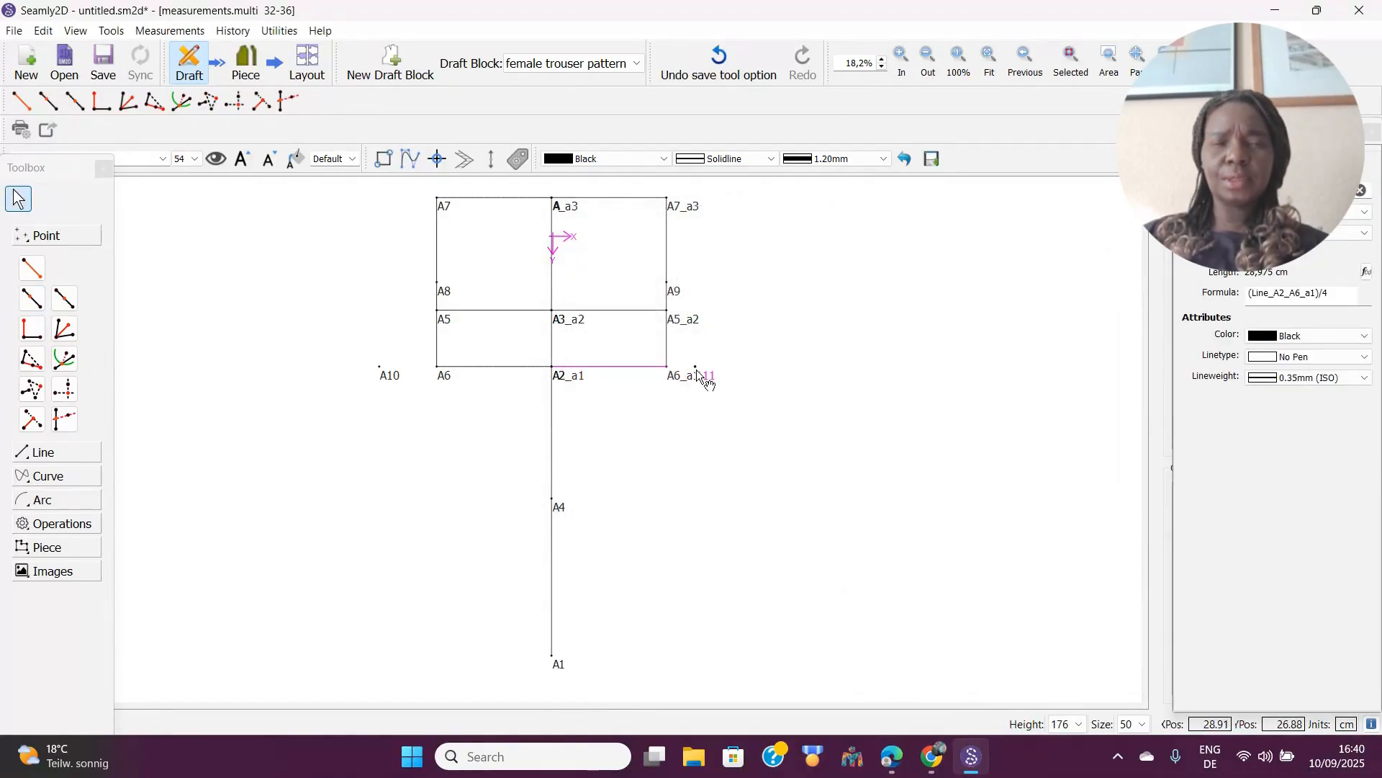
left_click_drag(702, 378, 724, 372)
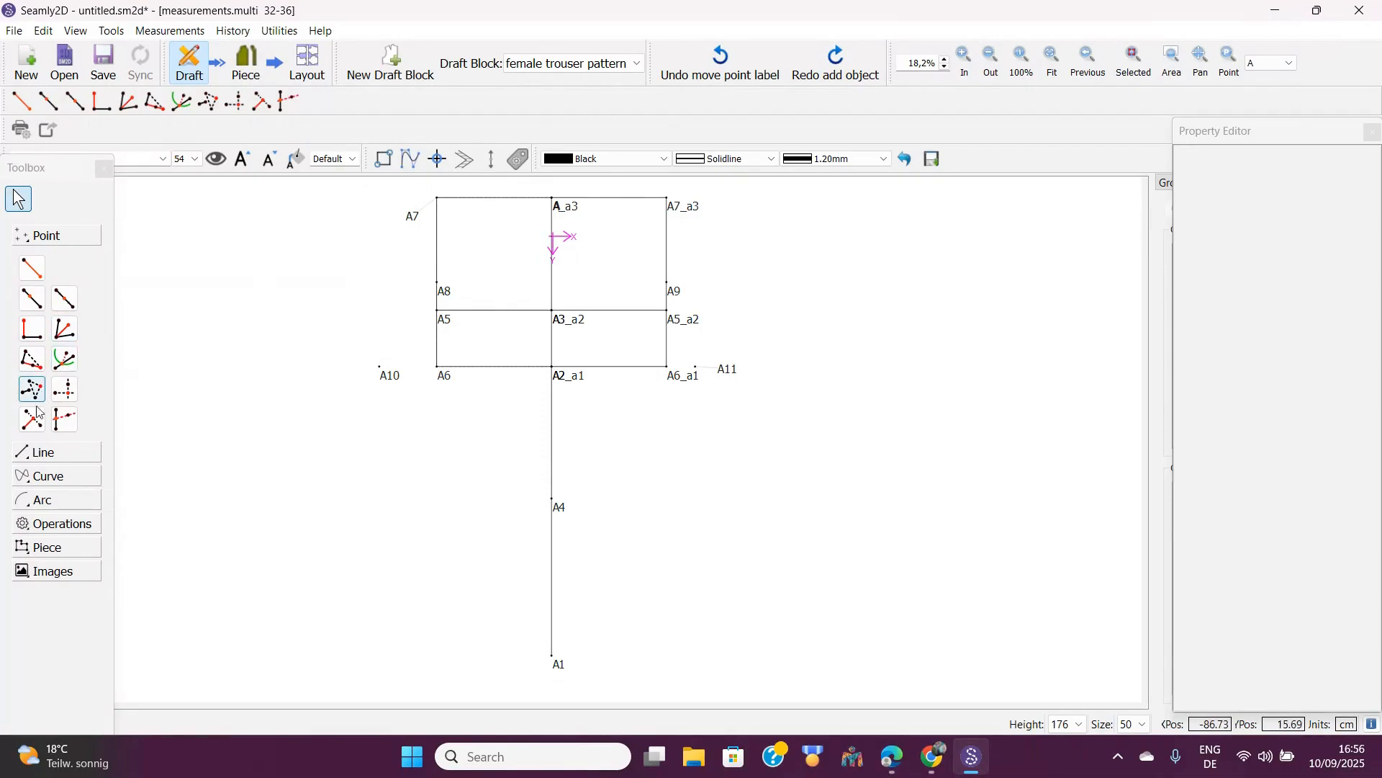
Create an on-line point from A7 toward A at a length of 1,91 cm and move its label below the waistline.
left_click(32, 299)
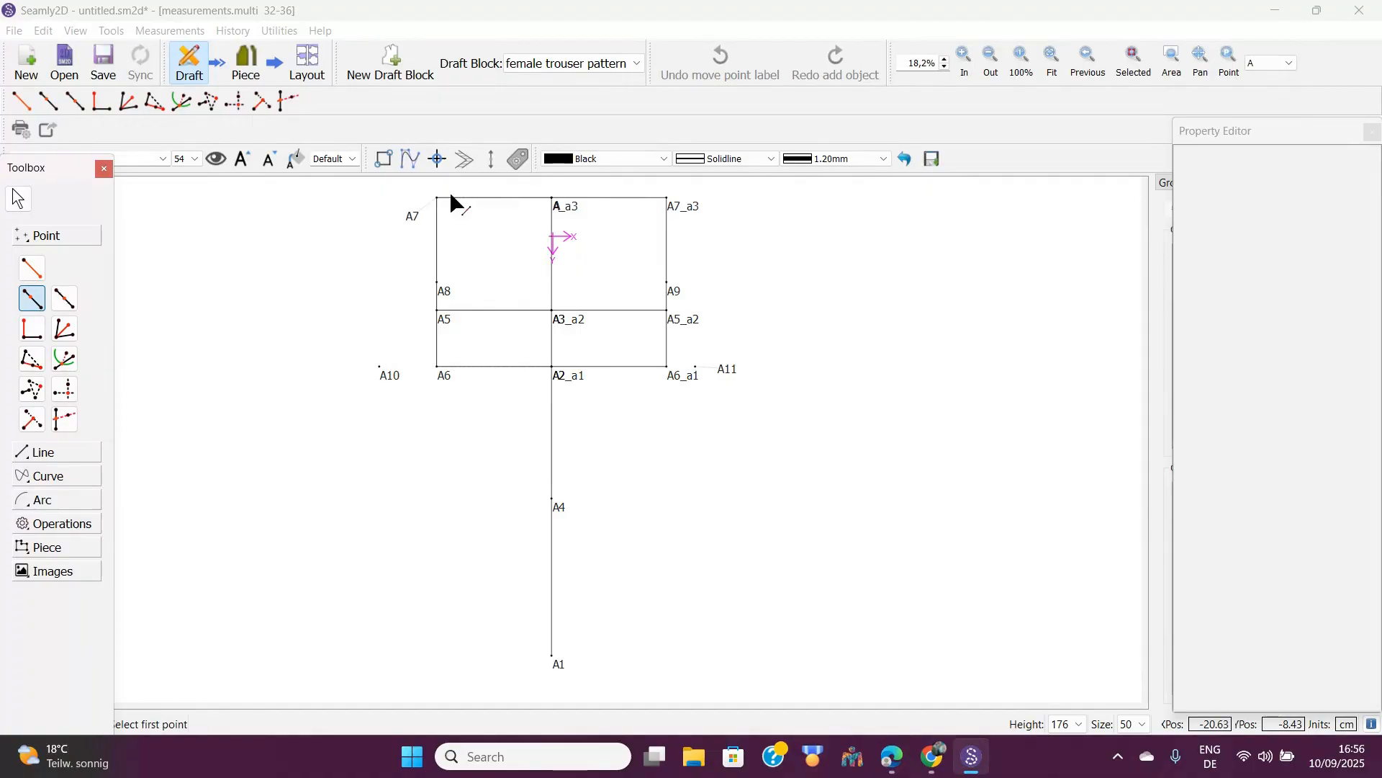
left_click(414, 212)
left_click(415, 213)
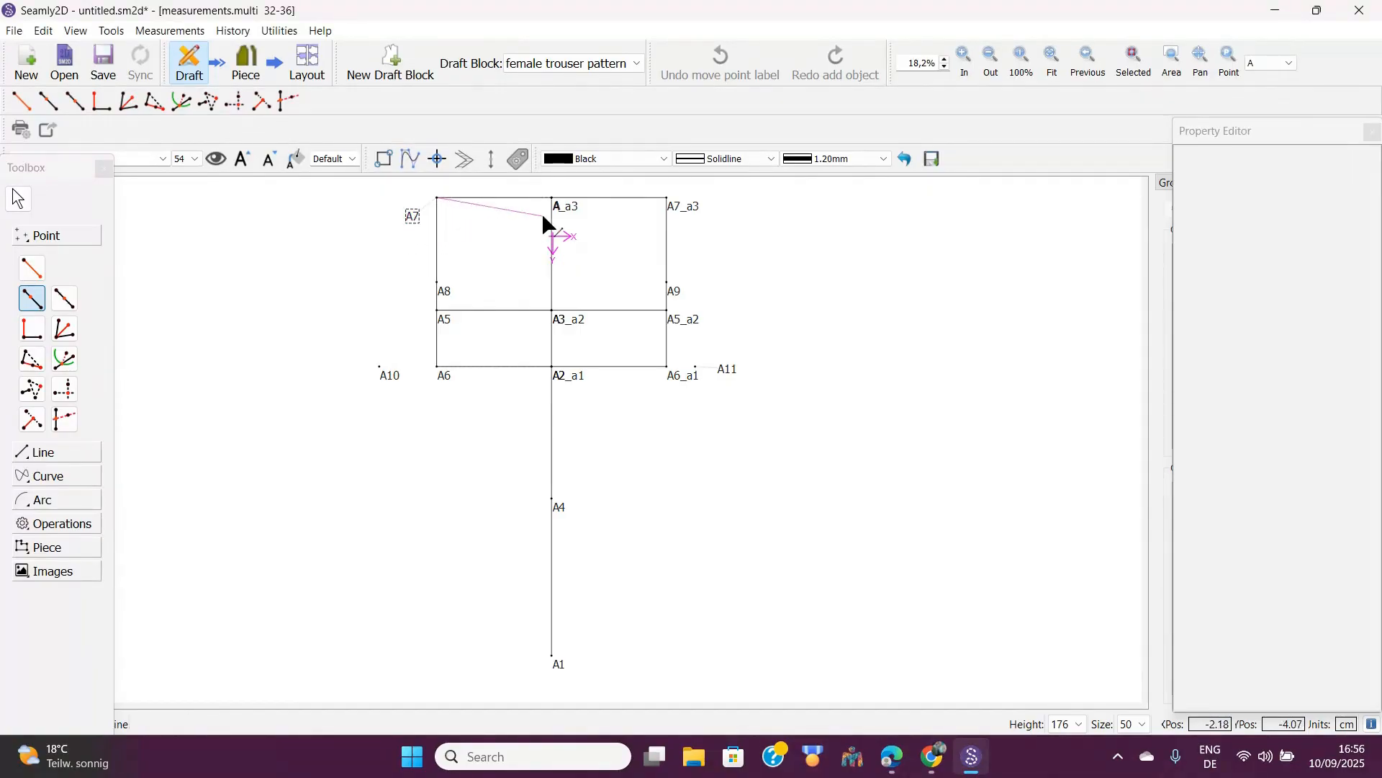
left_click(559, 213)
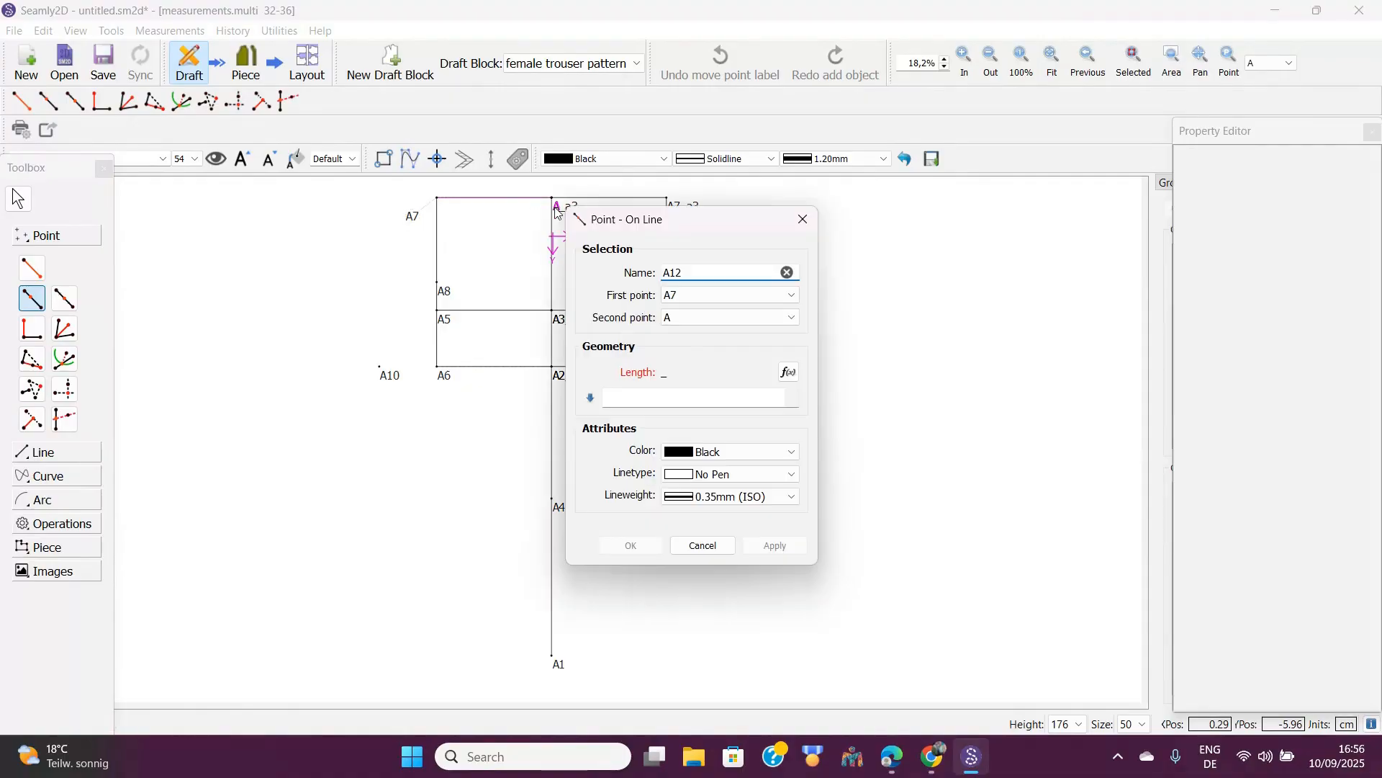
left_click(624, 398)
type("1,91")
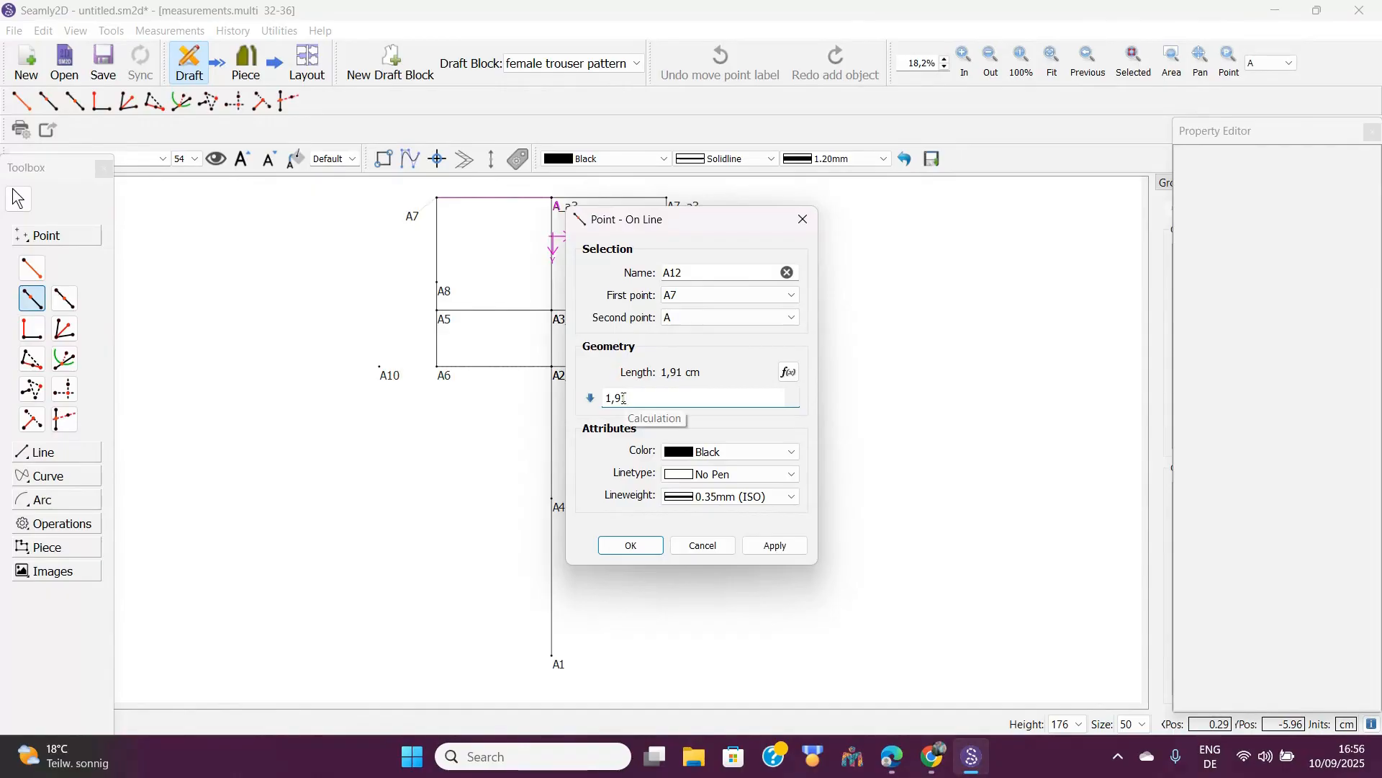
left_click(646, 549)
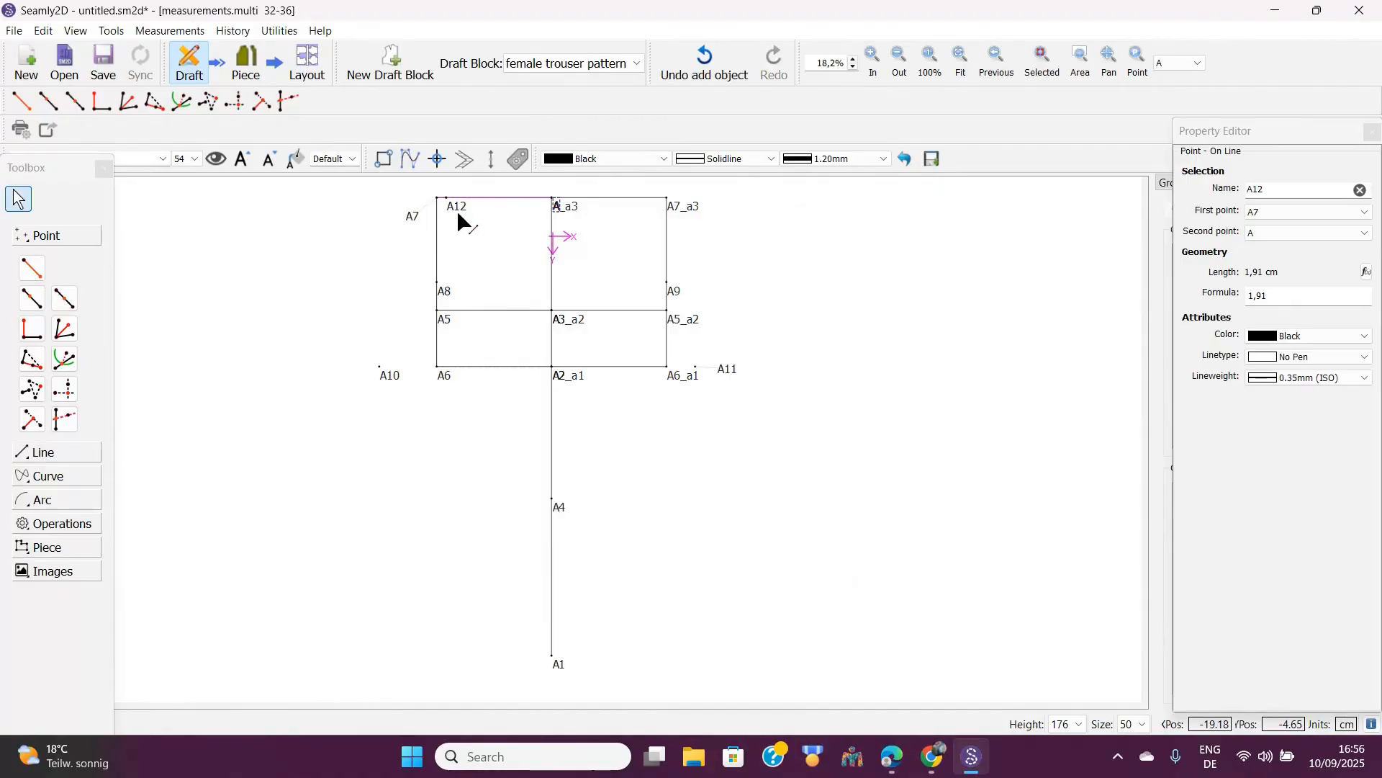
left_click_drag(457, 210, 458, 226)
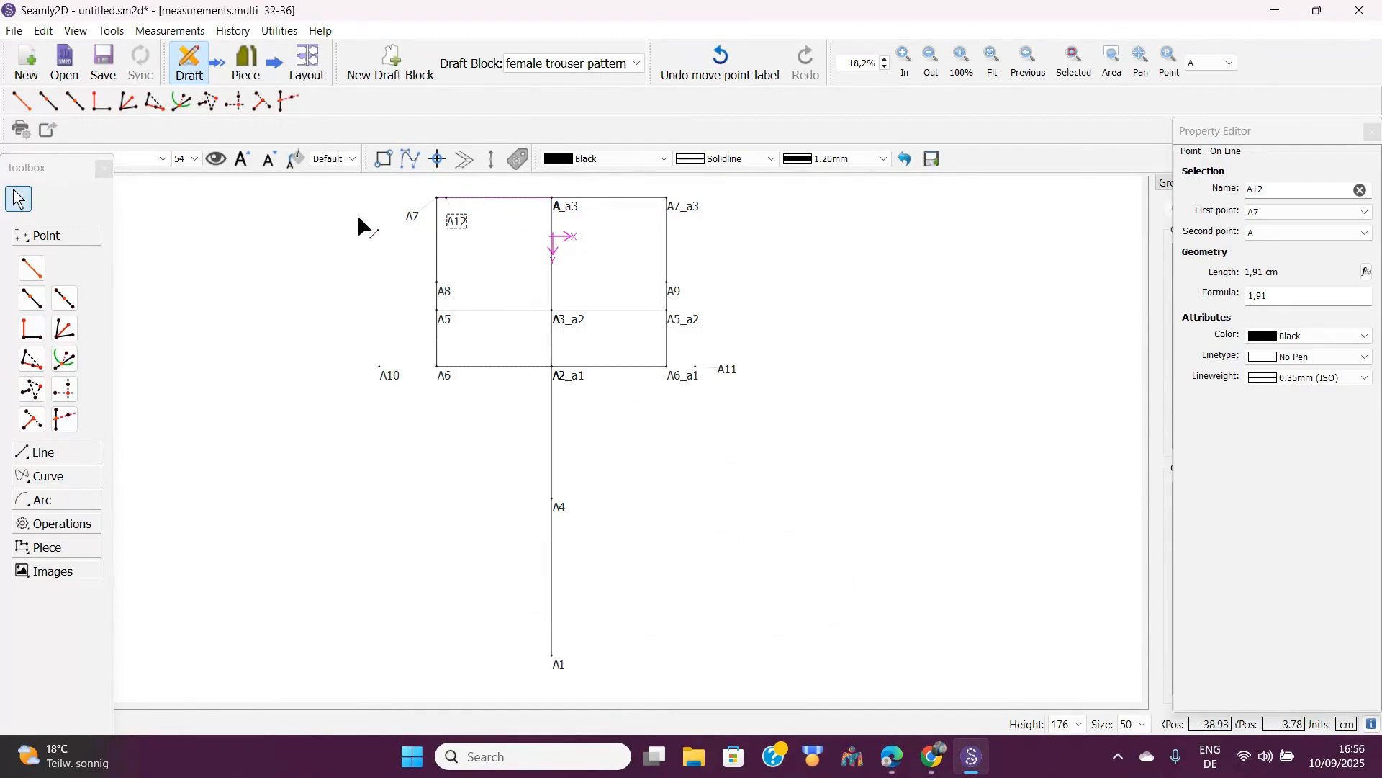
Begin an on-line point from A12 toward A_a3 and filter the length formula's measurements by "waist".
left_click(34, 305)
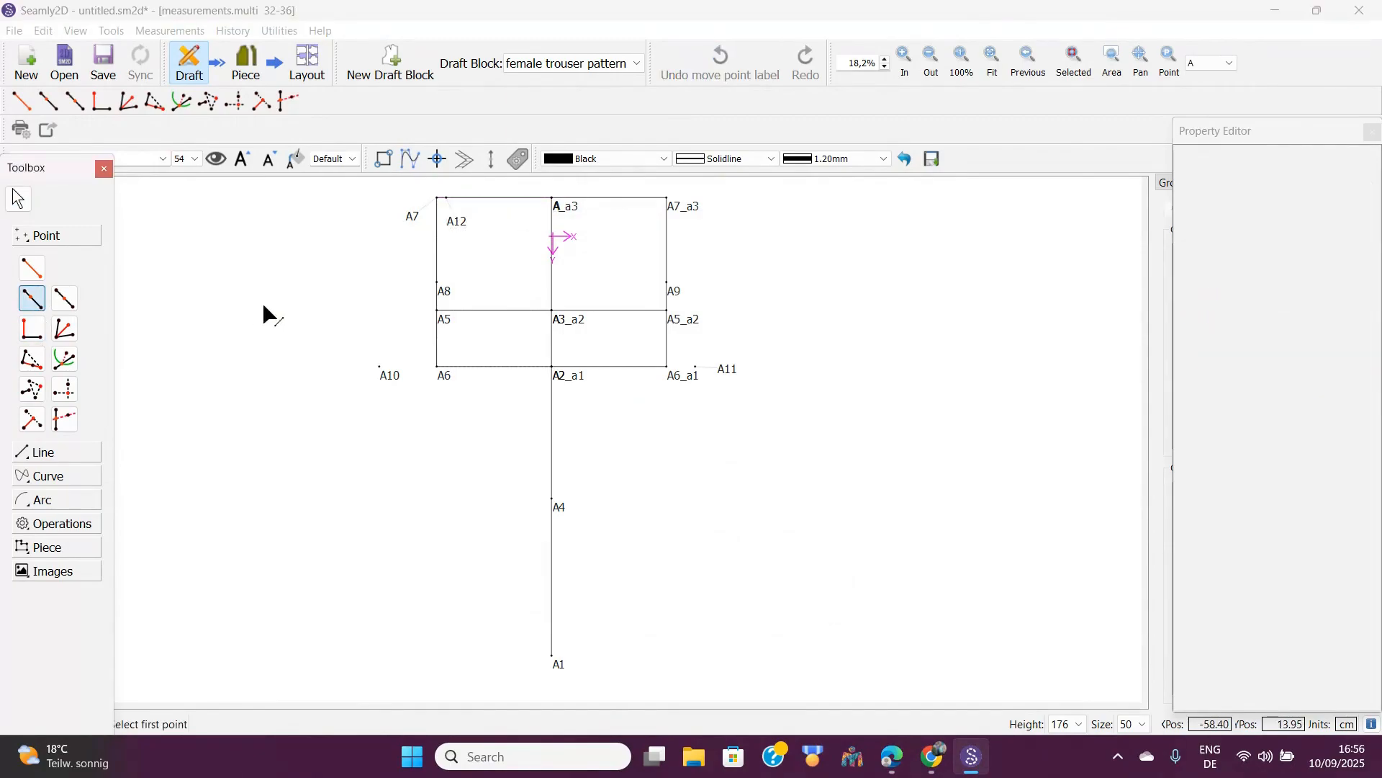
left_click(464, 228)
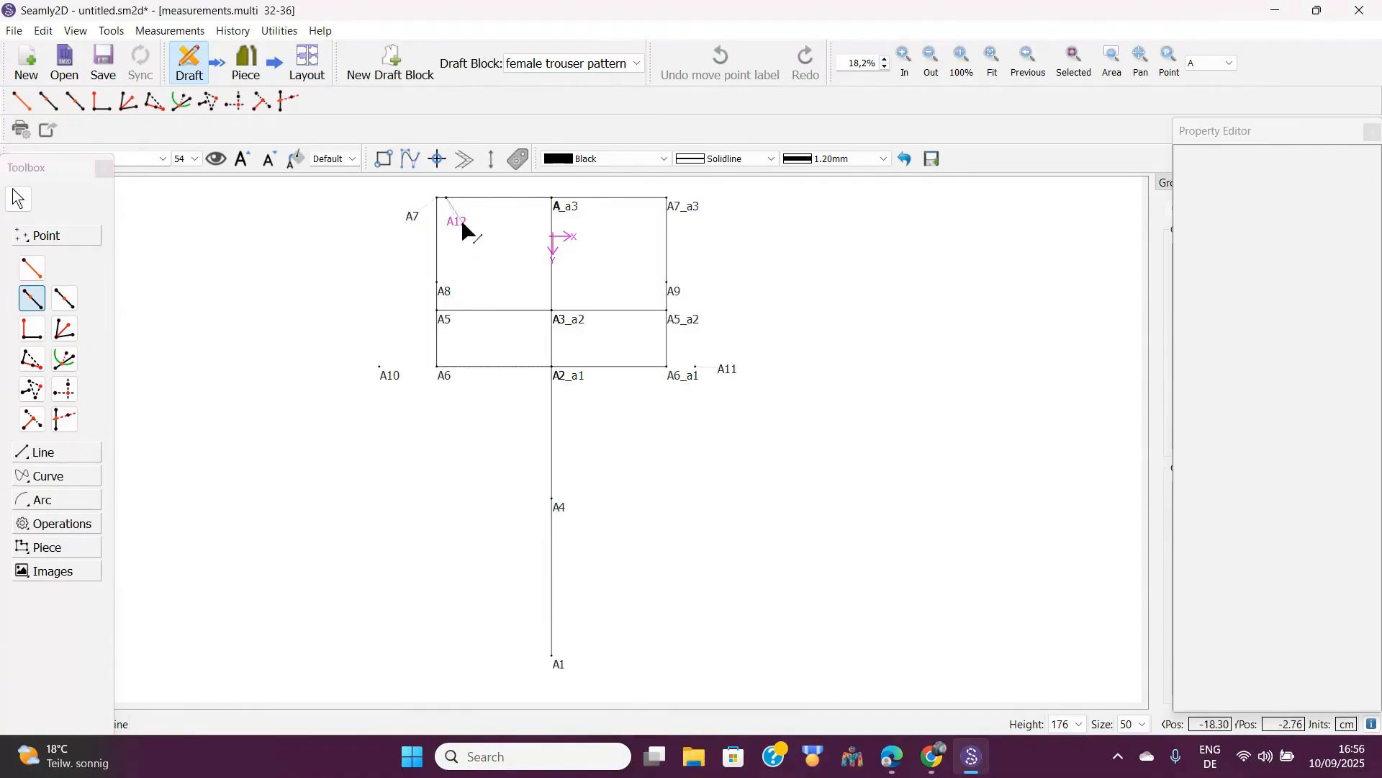
left_click(565, 211)
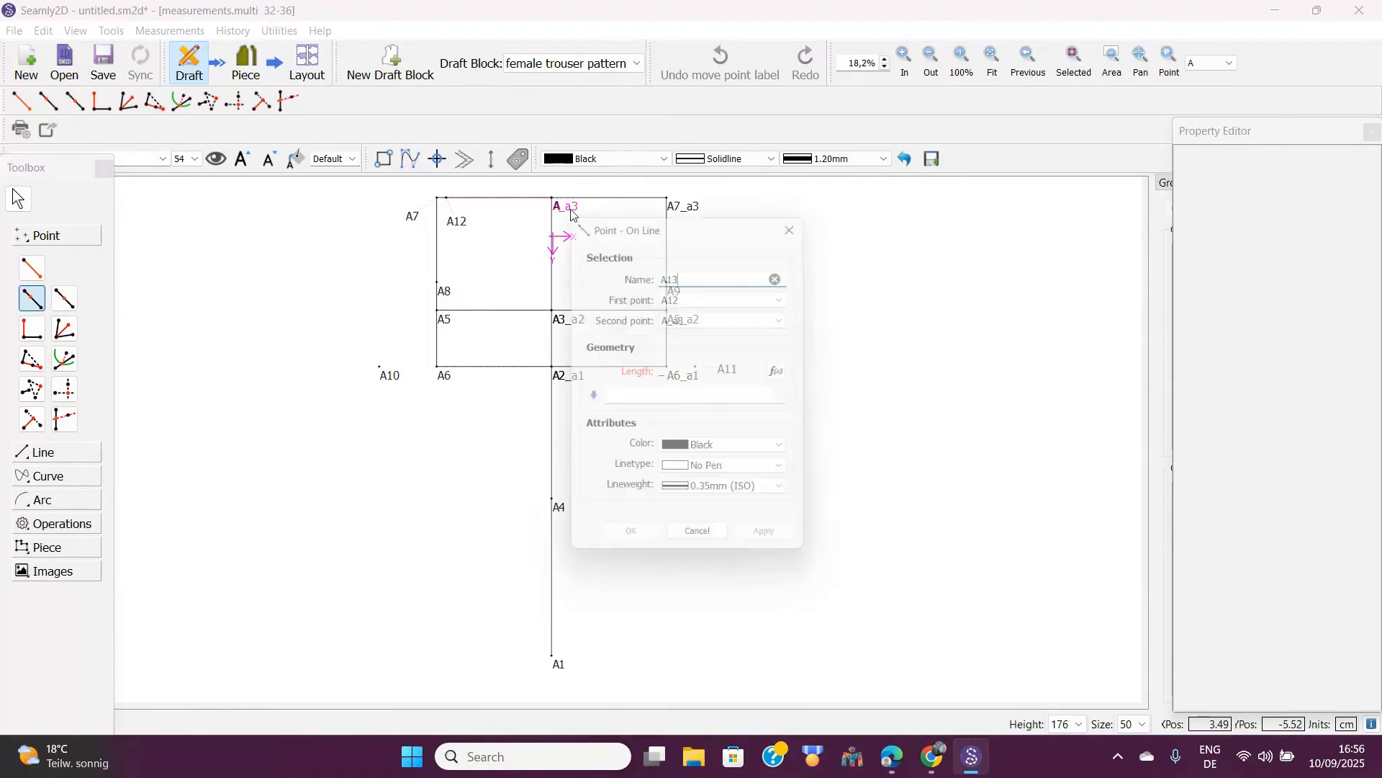
left_click(789, 372)
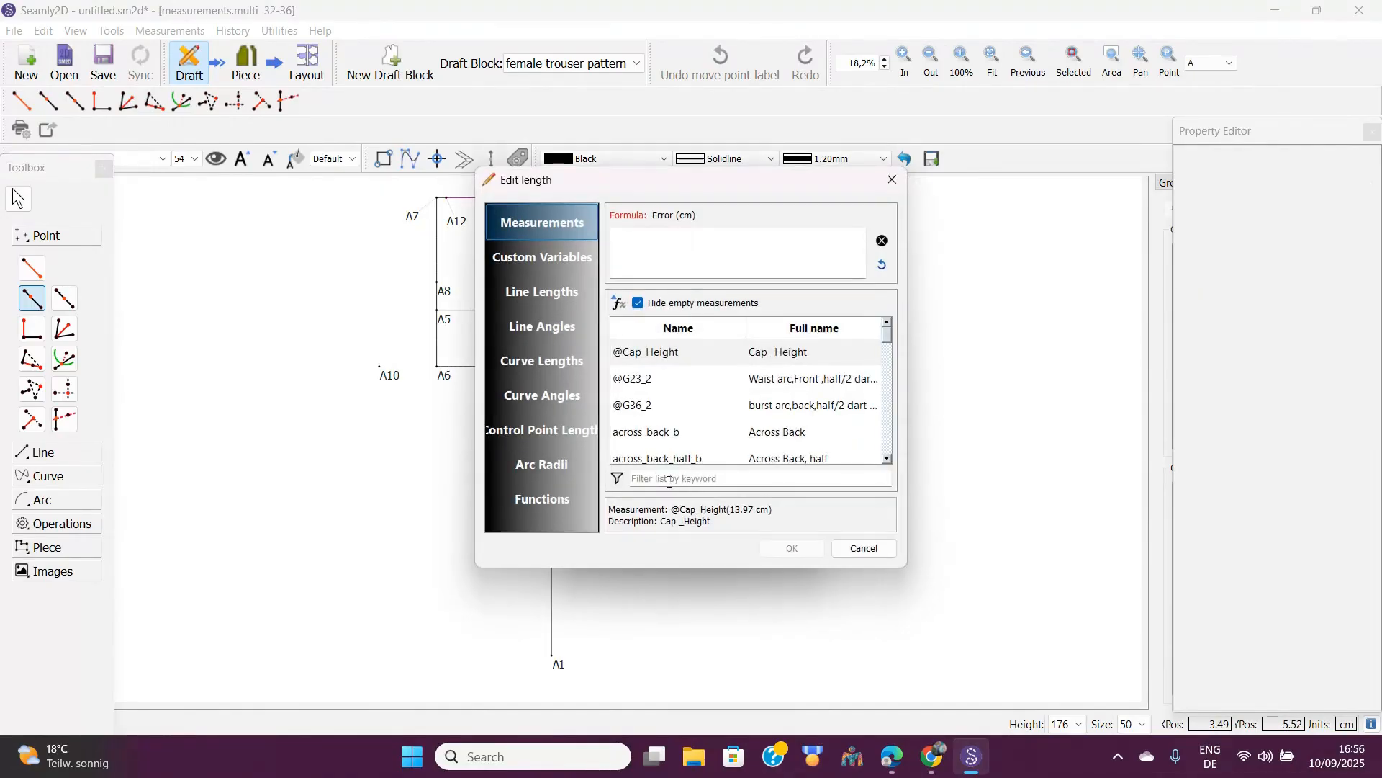
left_click(669, 480)
type("waist")
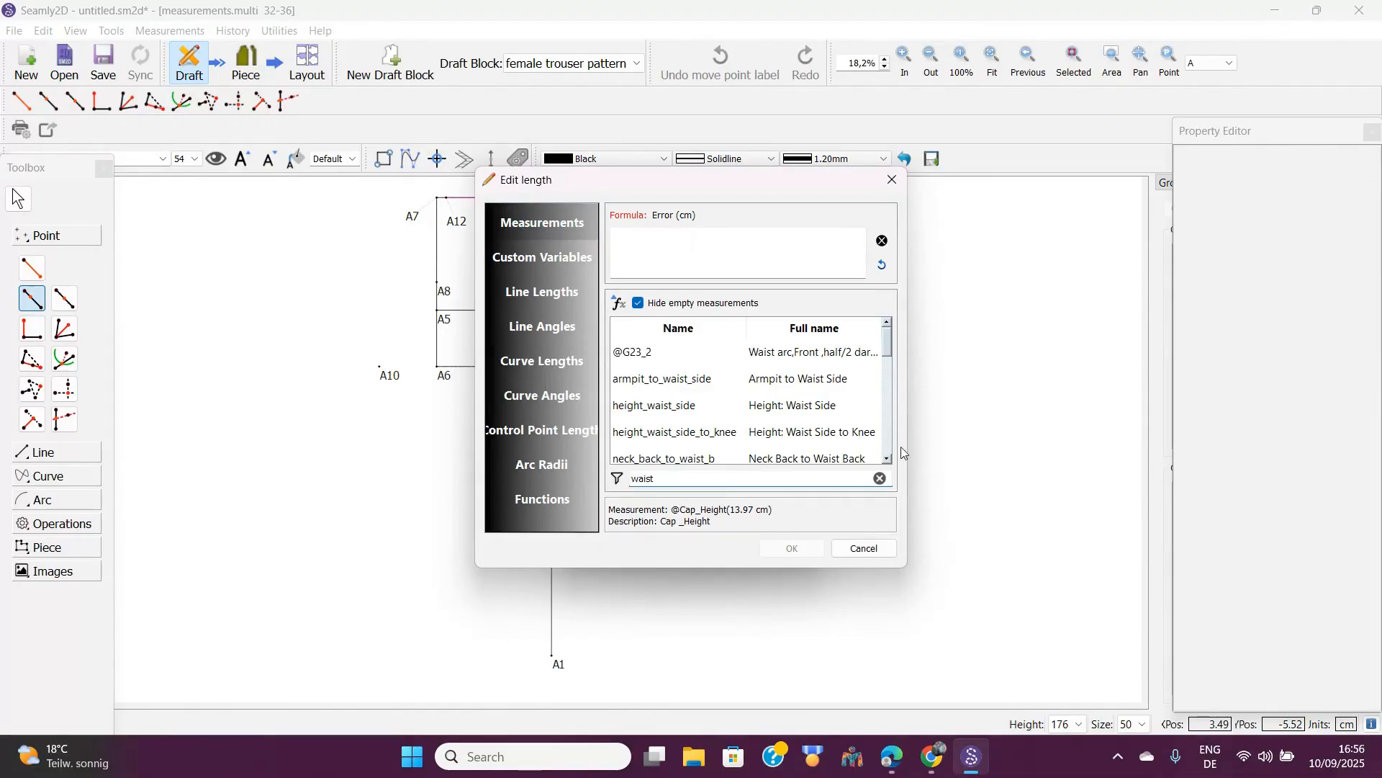
Create the on-line point with the length formula waist_arc_half_b+5,71 and shift its label off the neighbouring A labels.
left_click_drag(891, 353, 893, 404)
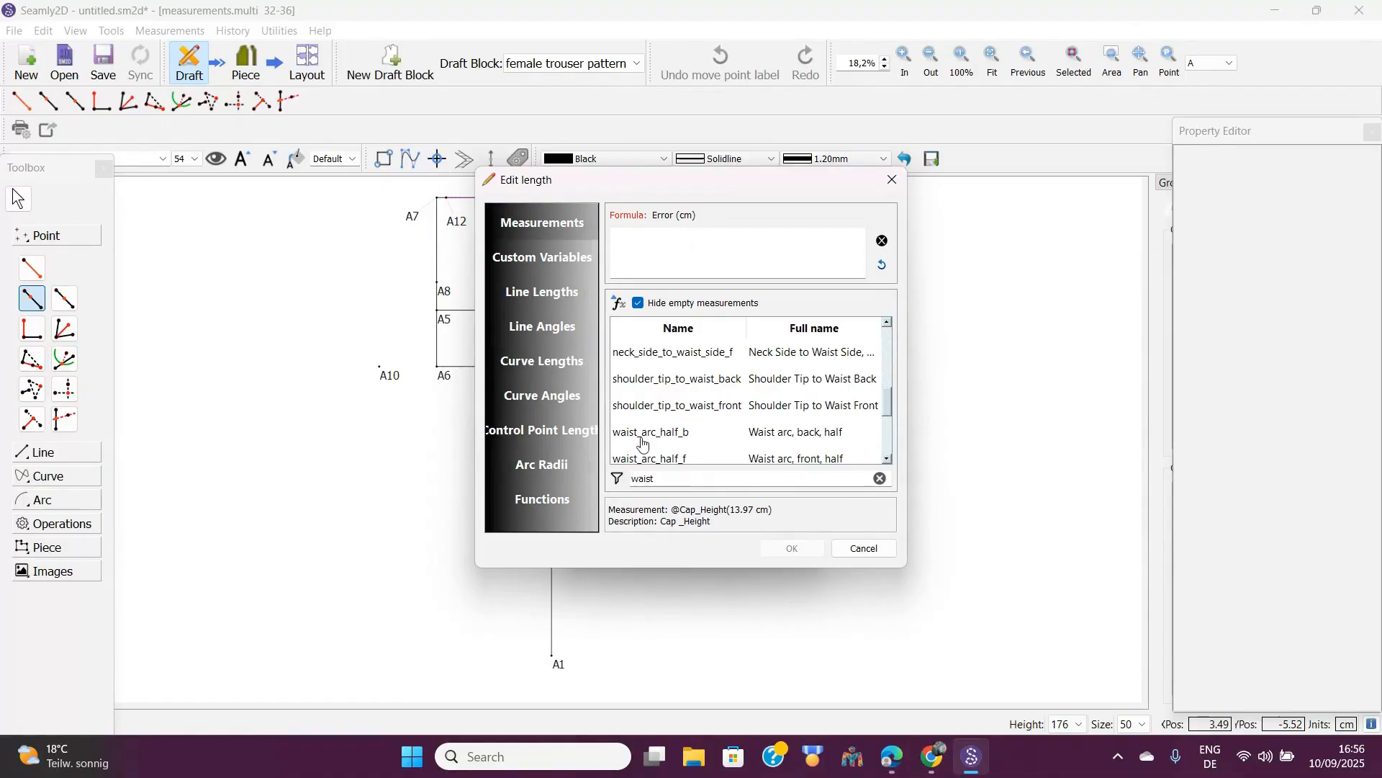
left_click(686, 441)
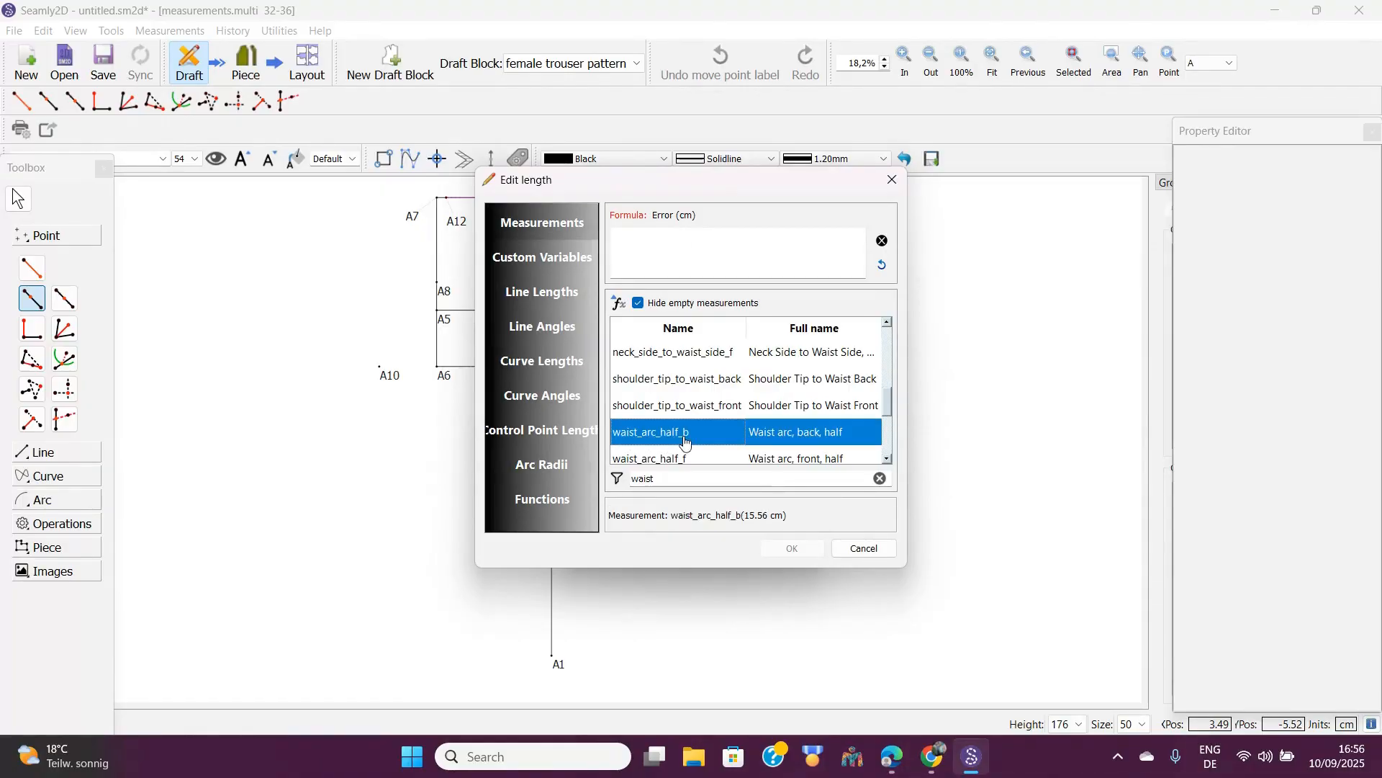
double_click(685, 442)
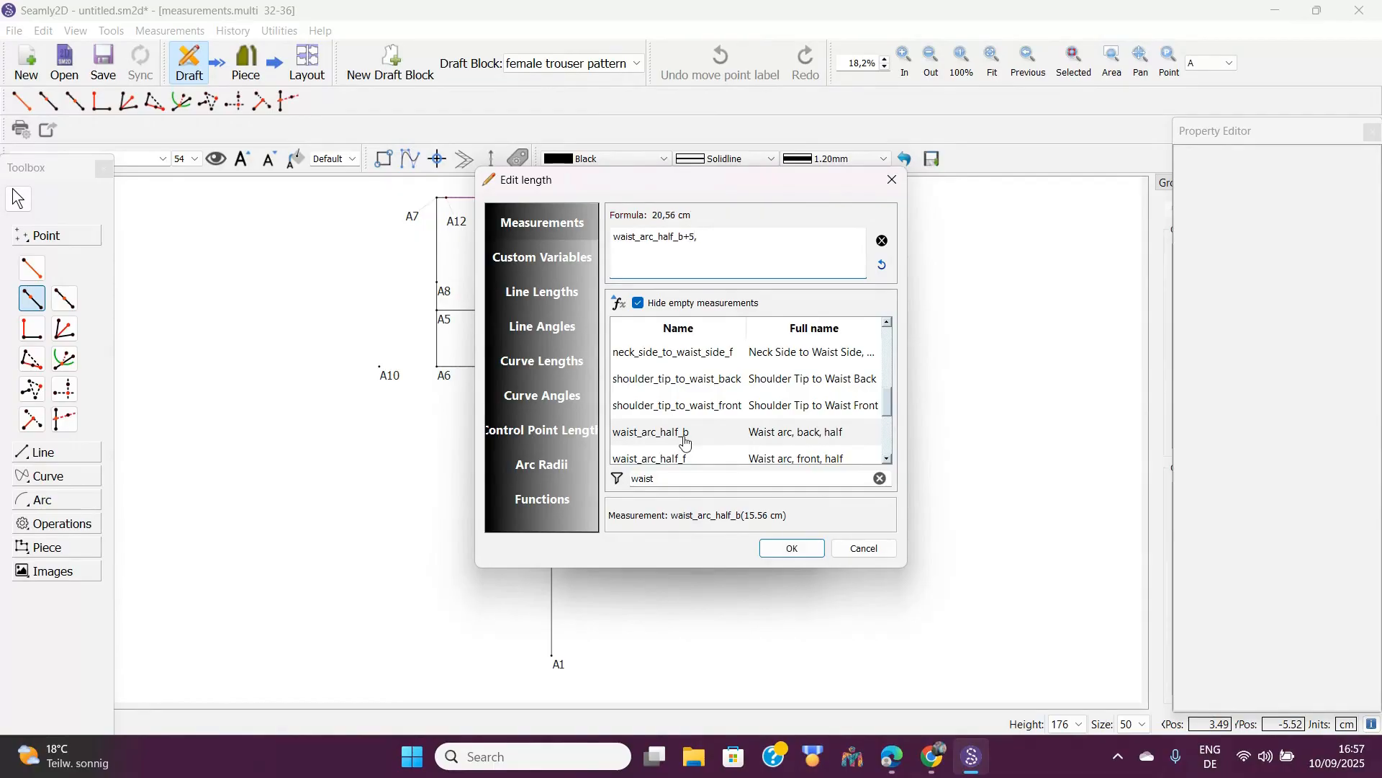
type("71")
left_click(791, 548)
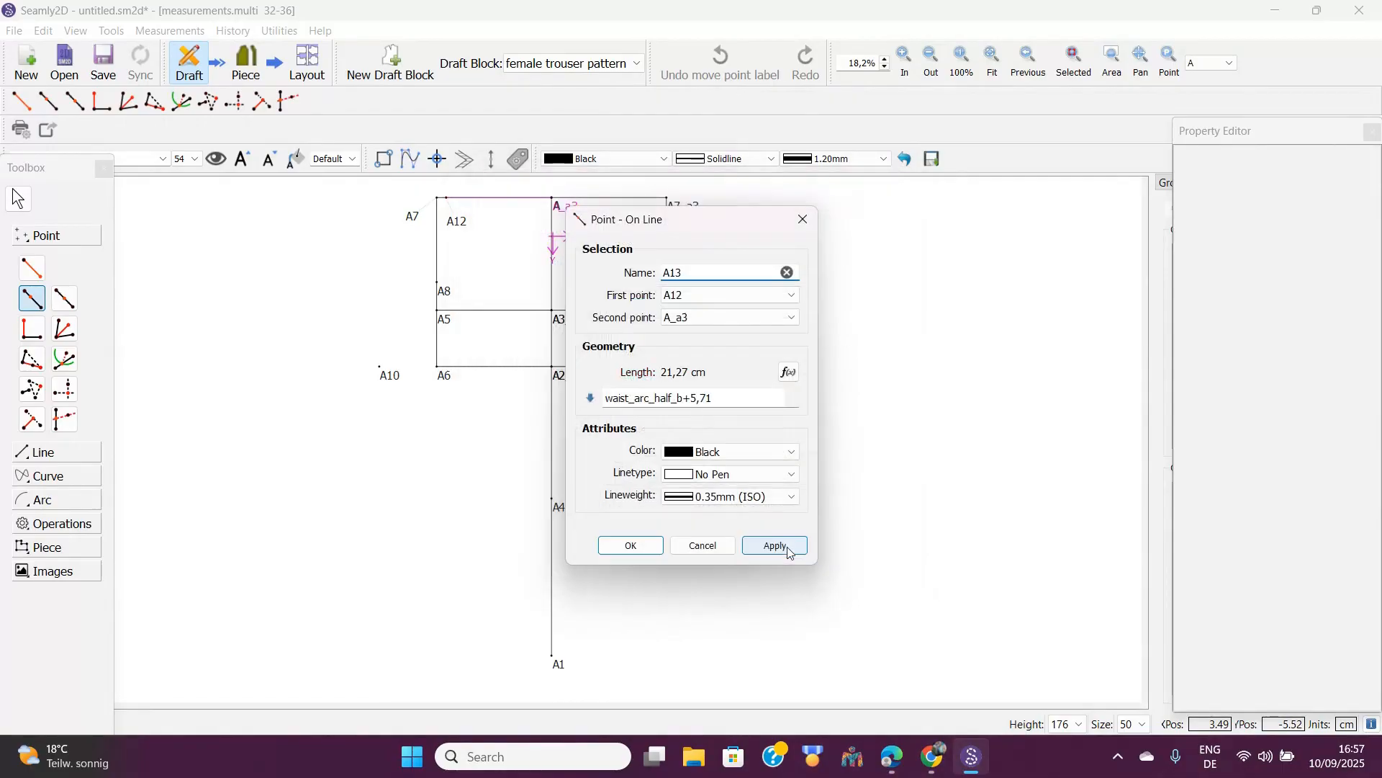
left_click(787, 553)
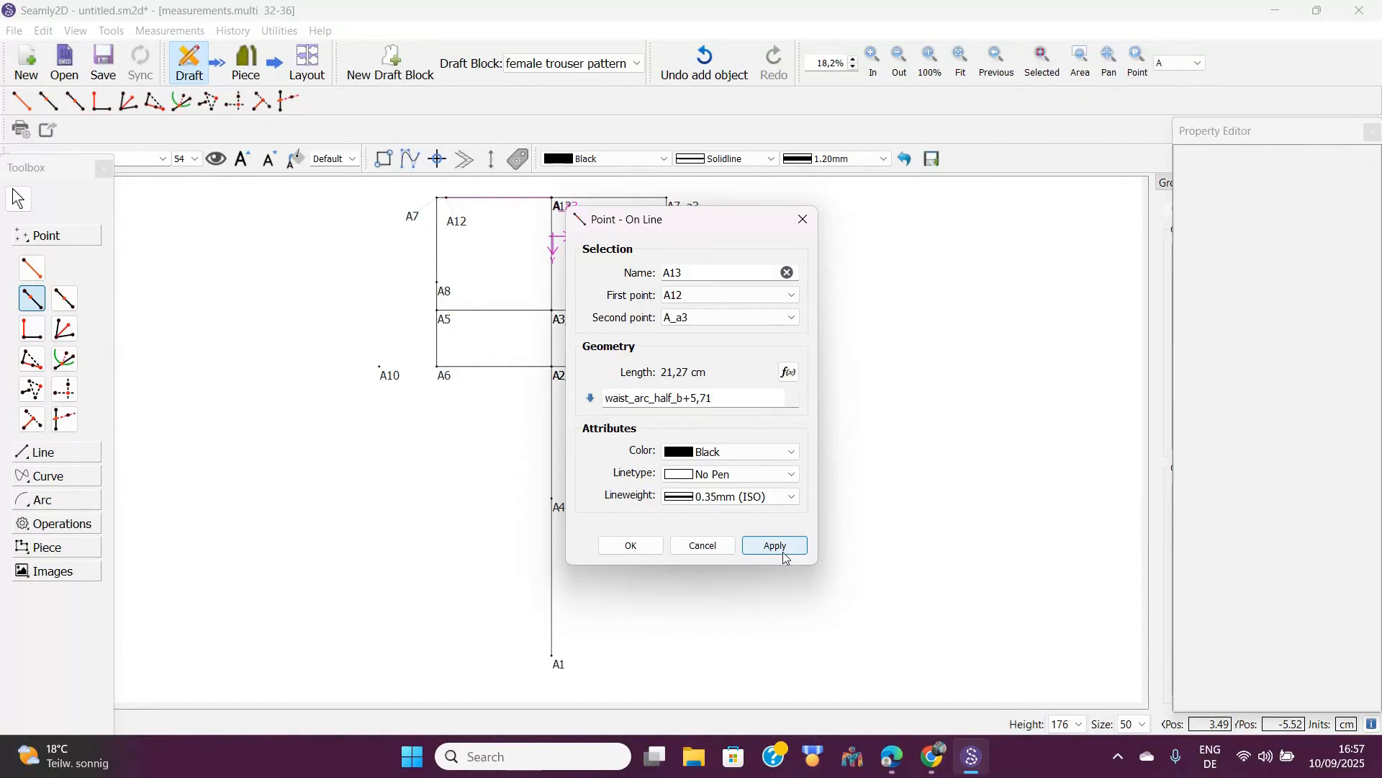
left_click(632, 546)
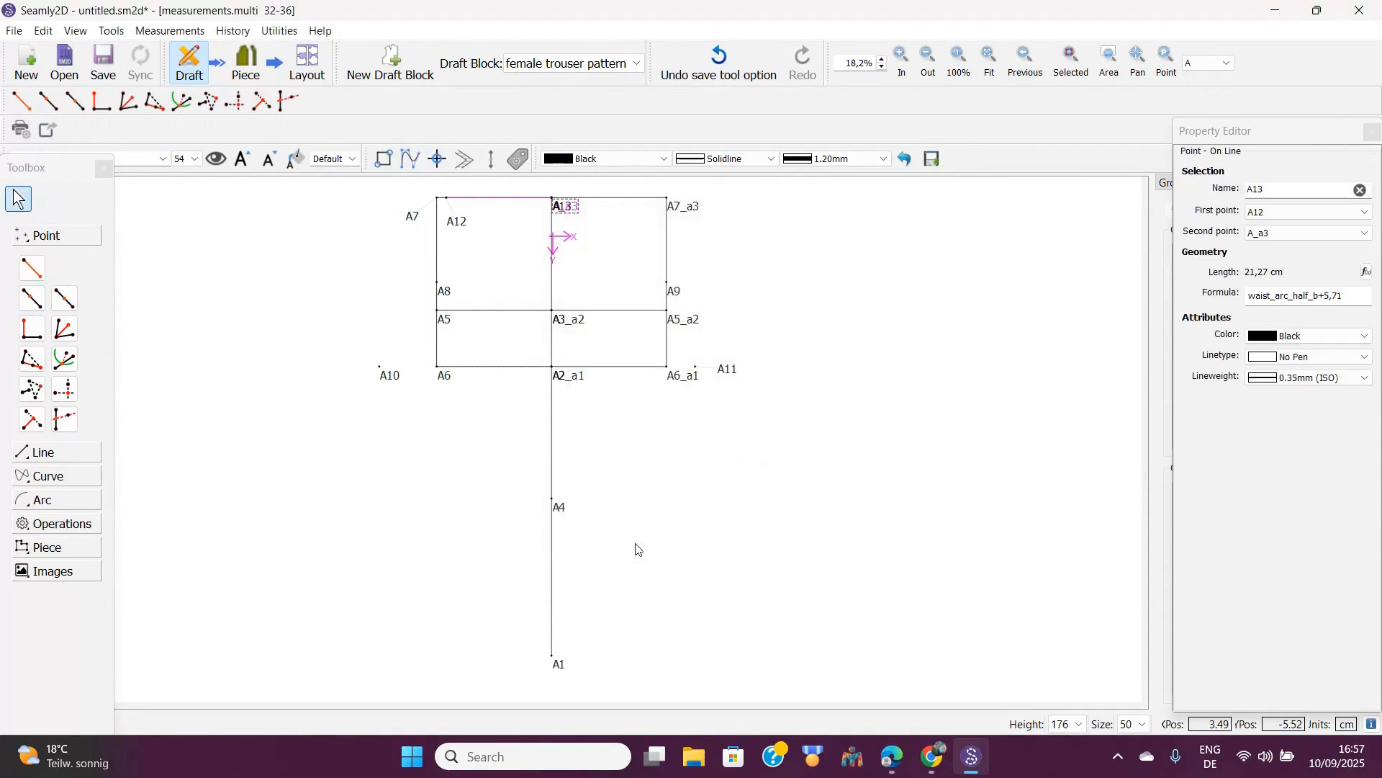
mouse_move(566, 212)
left_mouse_down()
mouse_move(525, 225)
mouse_move(587, 213)
left_mouse_up()
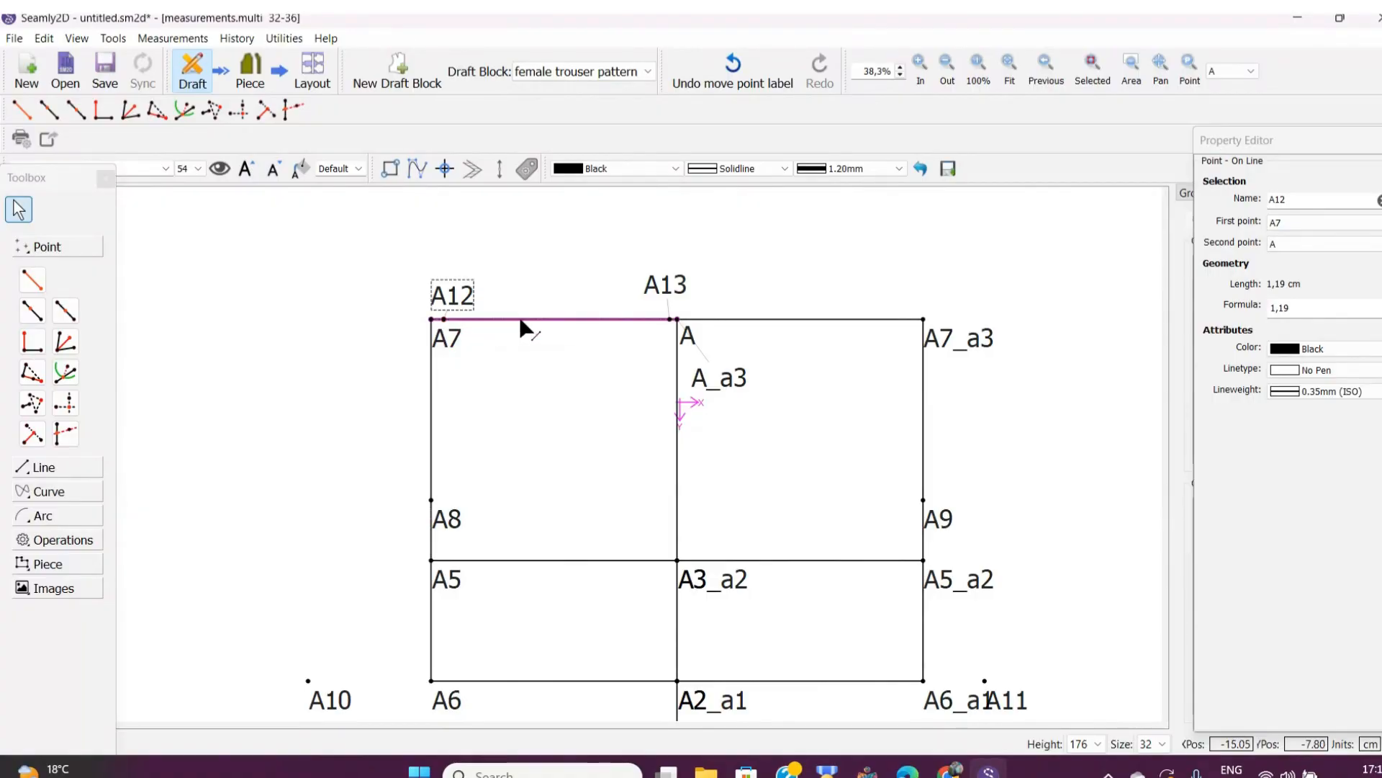
Create an on-line point from A12 toward A13 on the back waistline at a length of 7,42 cm.
mouse_move(522, 327)
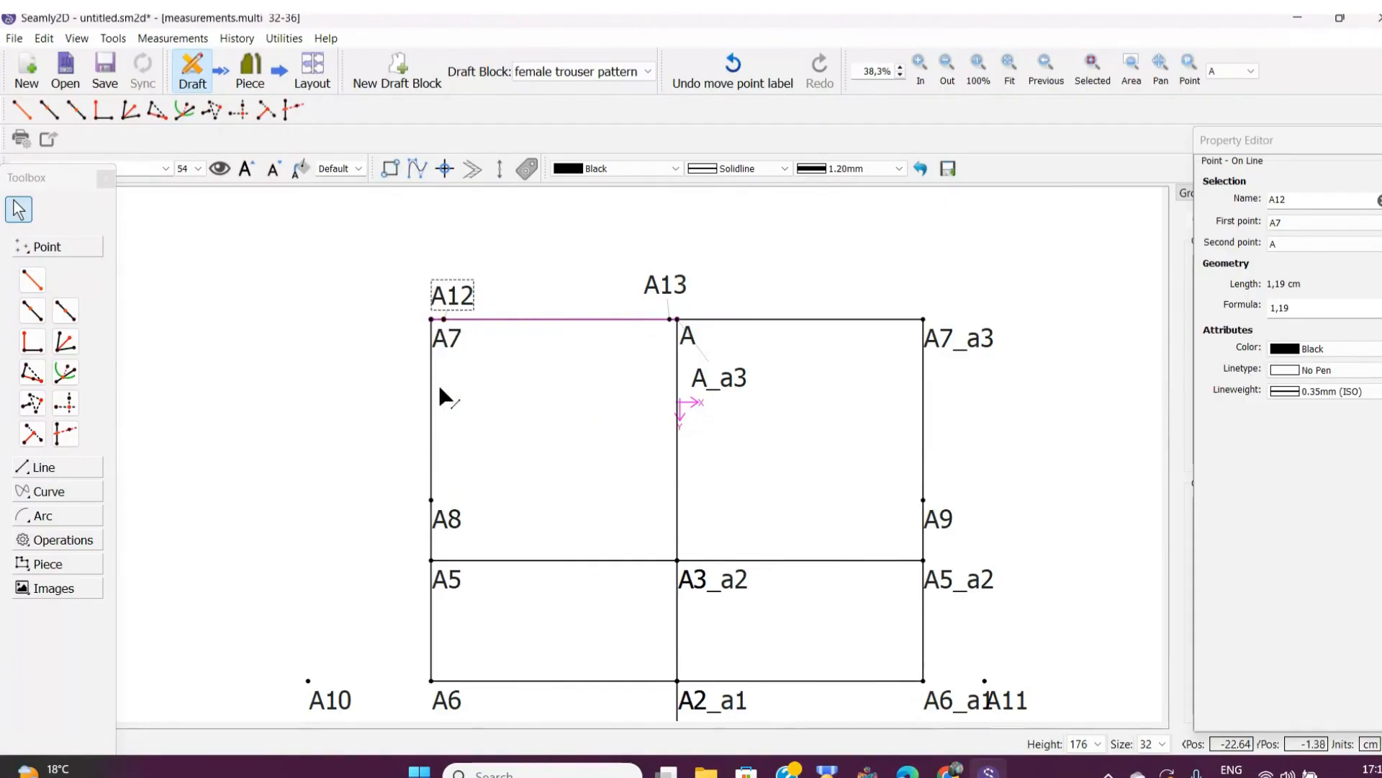
mouse_move(448, 330)
left_click(32, 316)
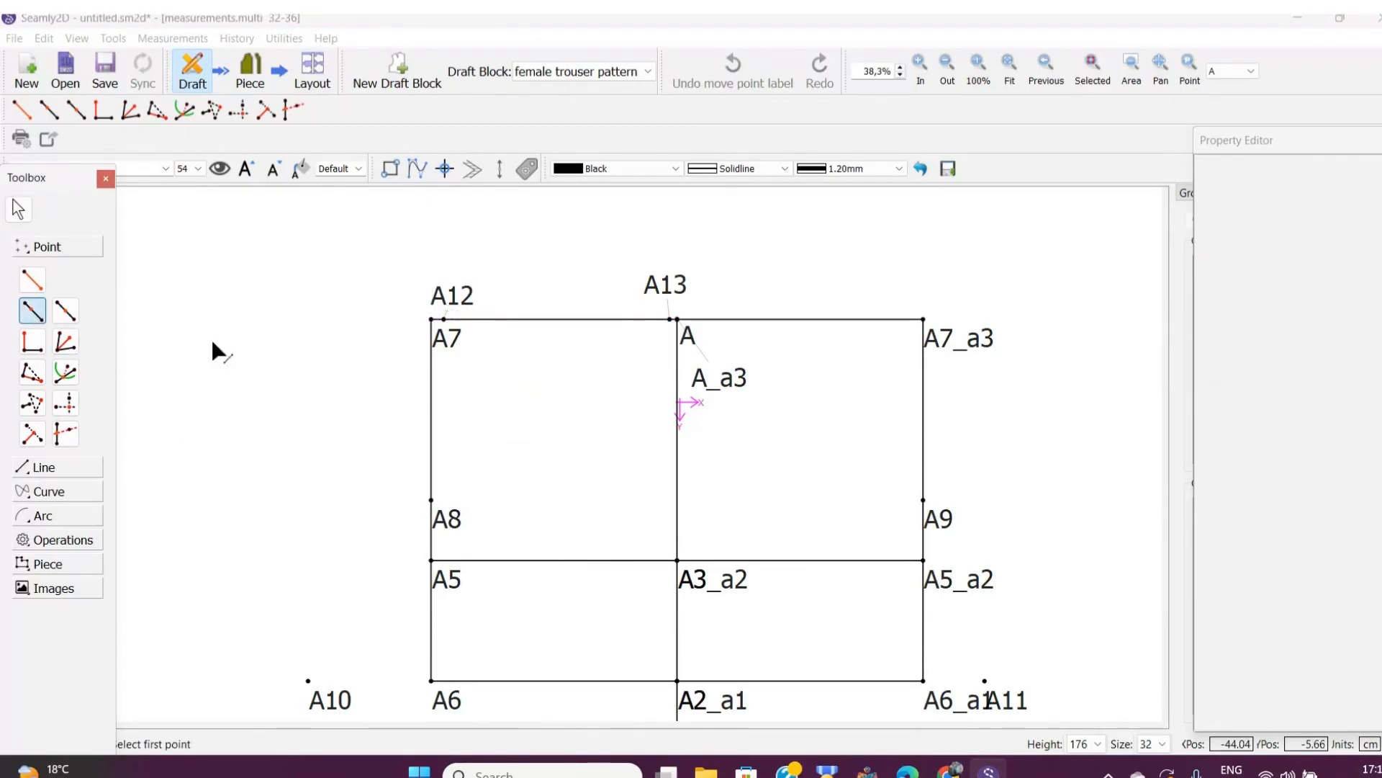
left_click(458, 304)
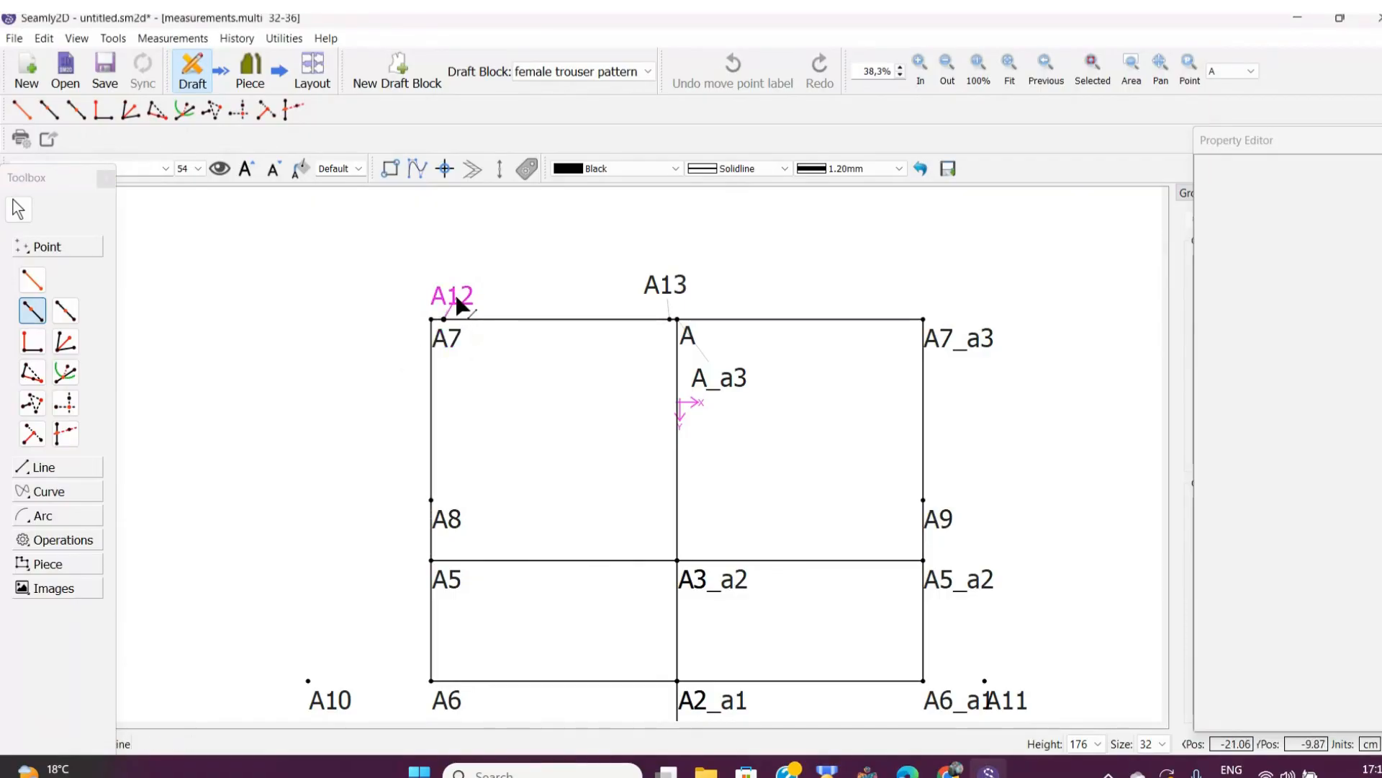
left_click(673, 294)
left_click(631, 412)
type("7")
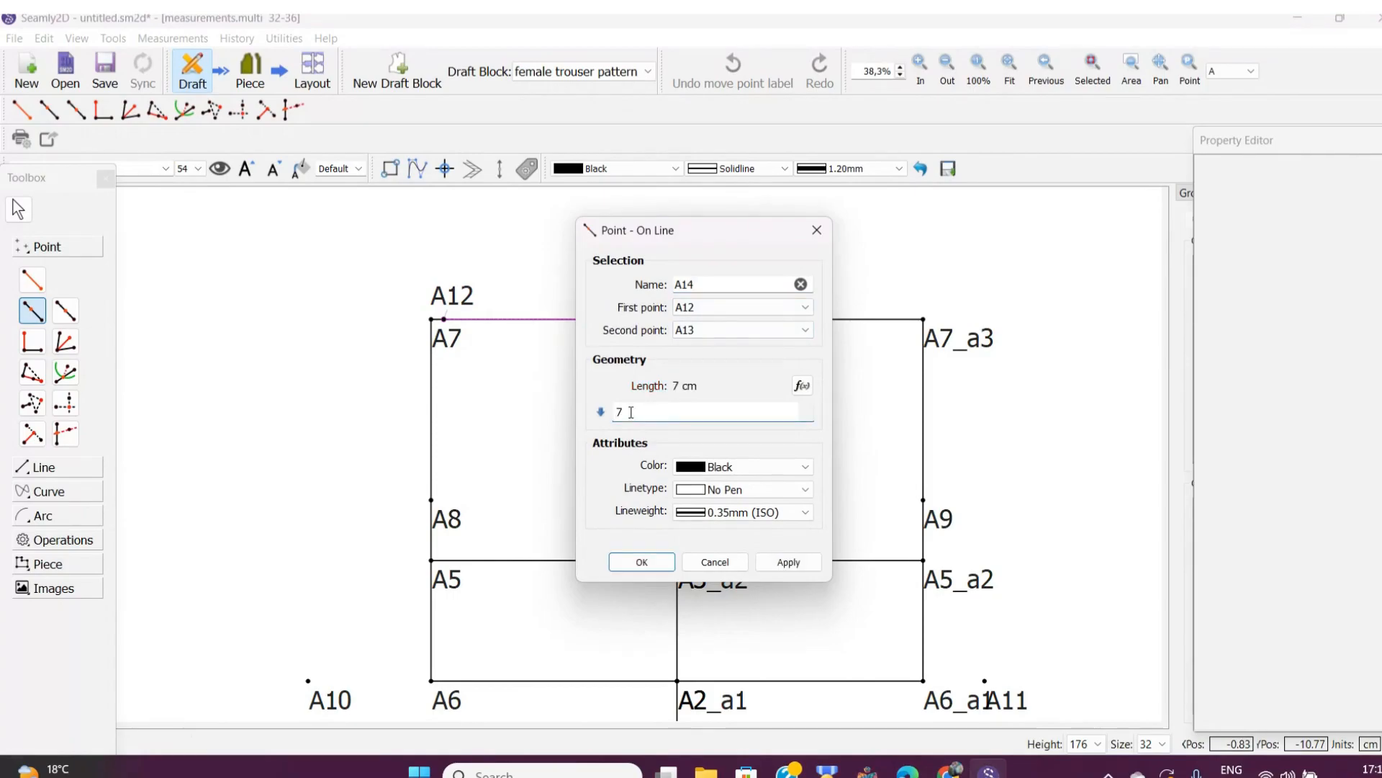
type(",42")
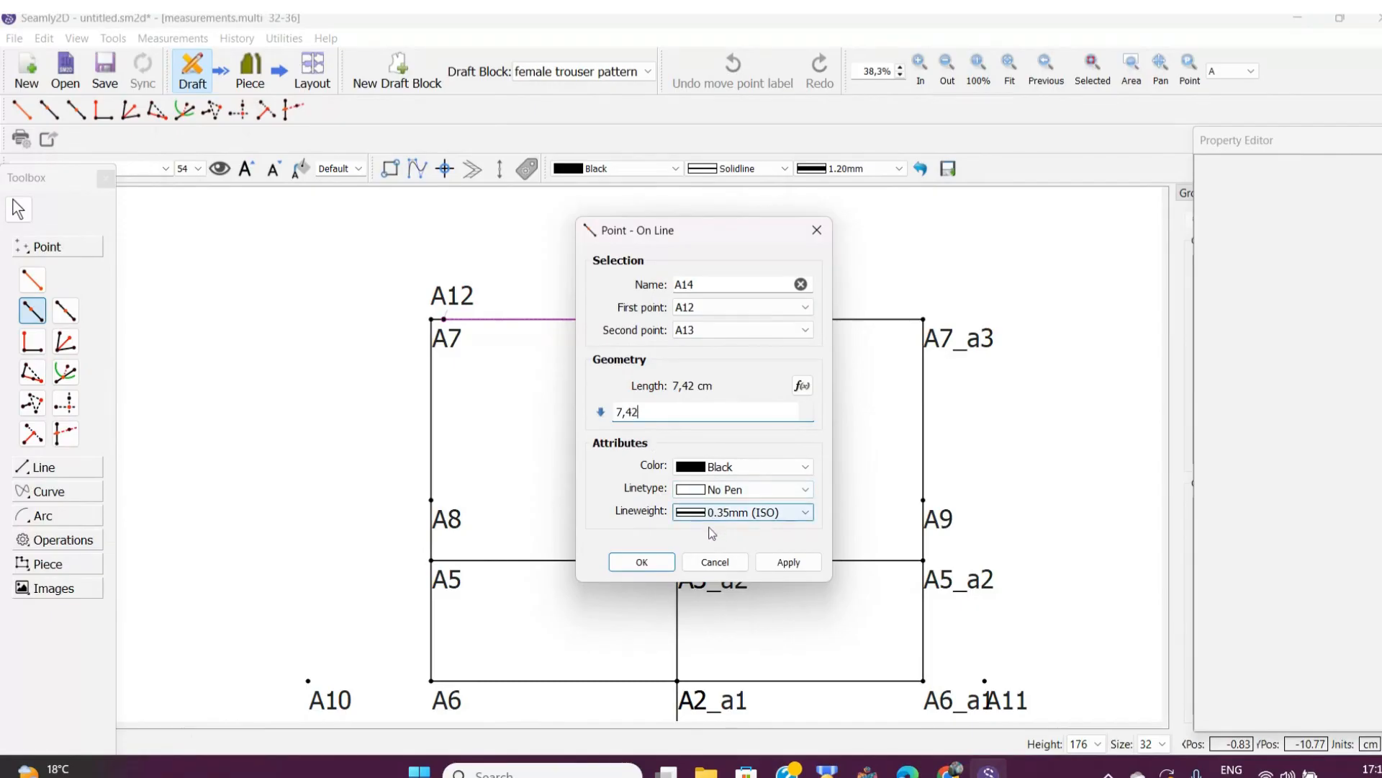
left_click(646, 563)
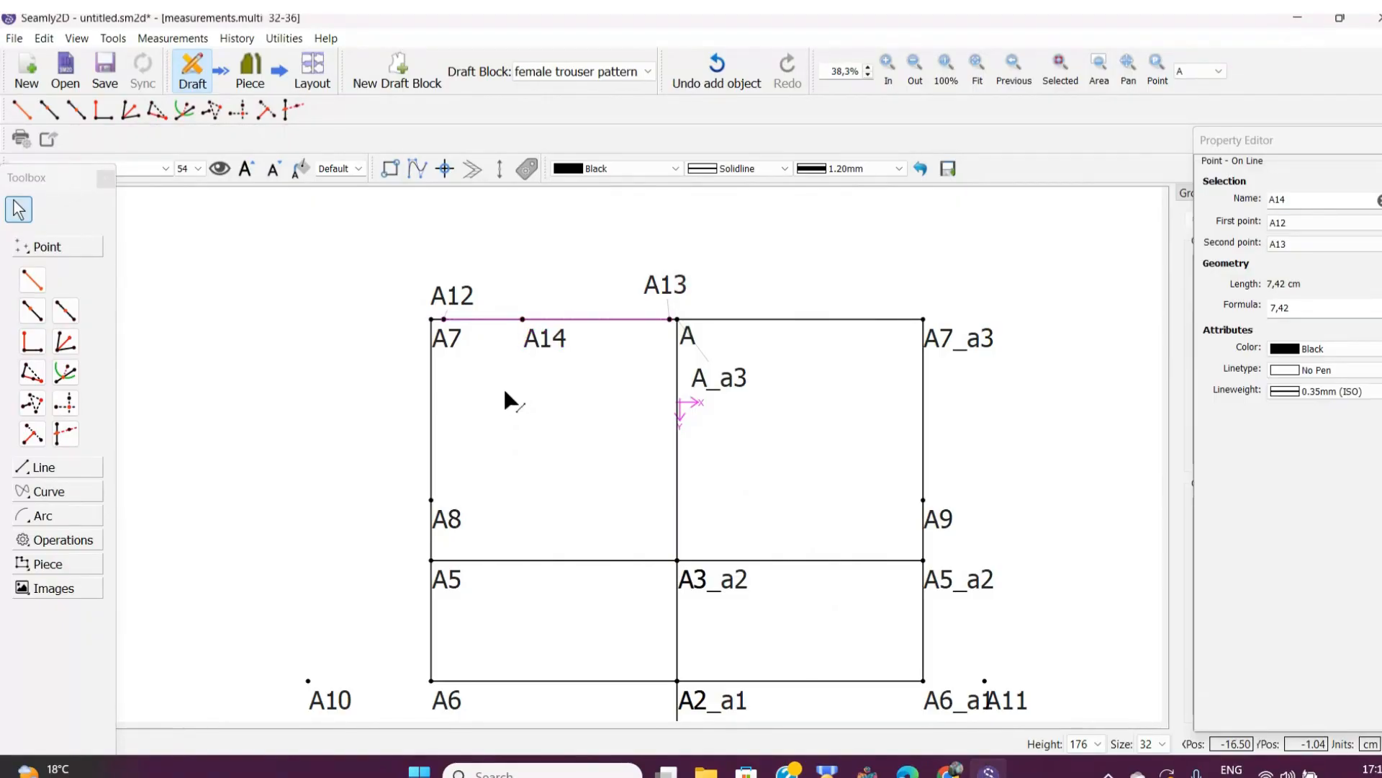
Create an on-line point from A14 toward A13 at a length of 2,54 cm and move its label above the waistline.
left_click(32, 310)
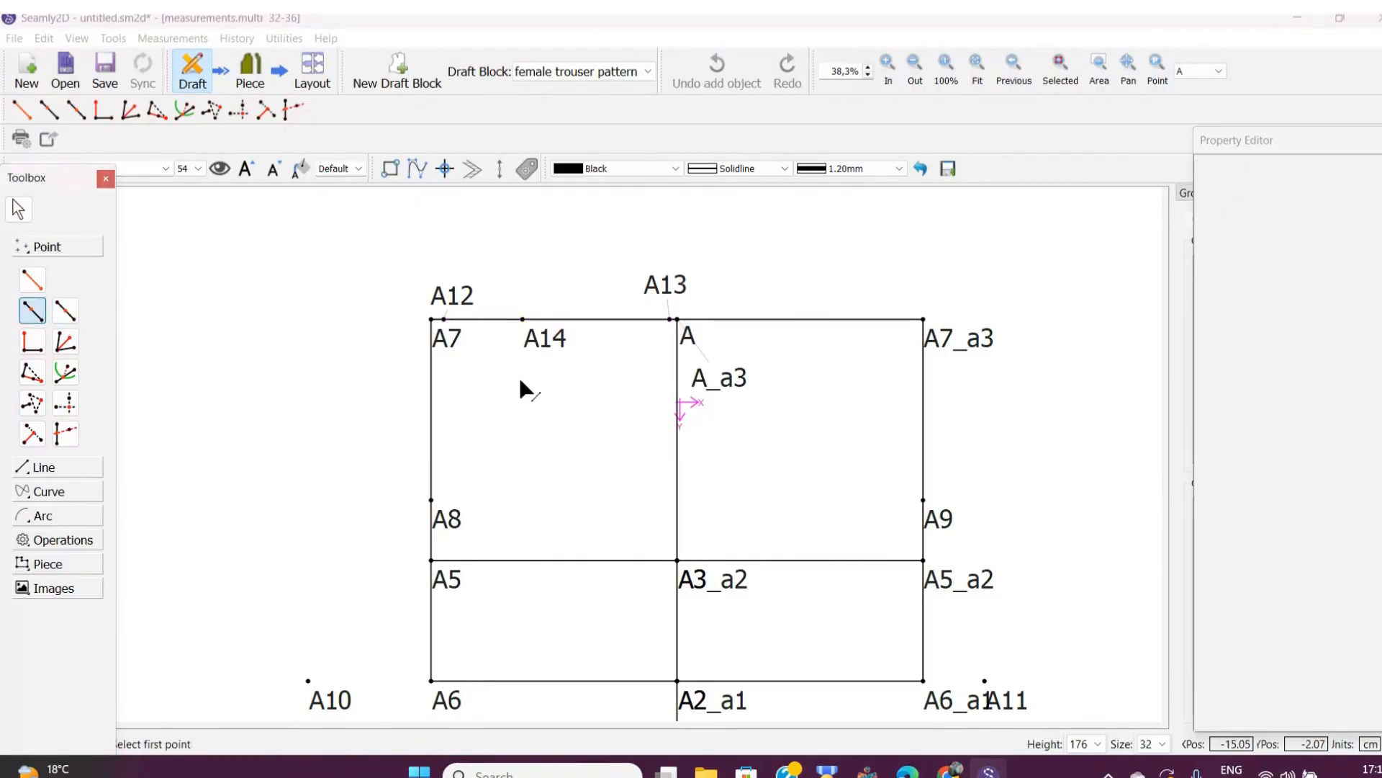
left_click(533, 337)
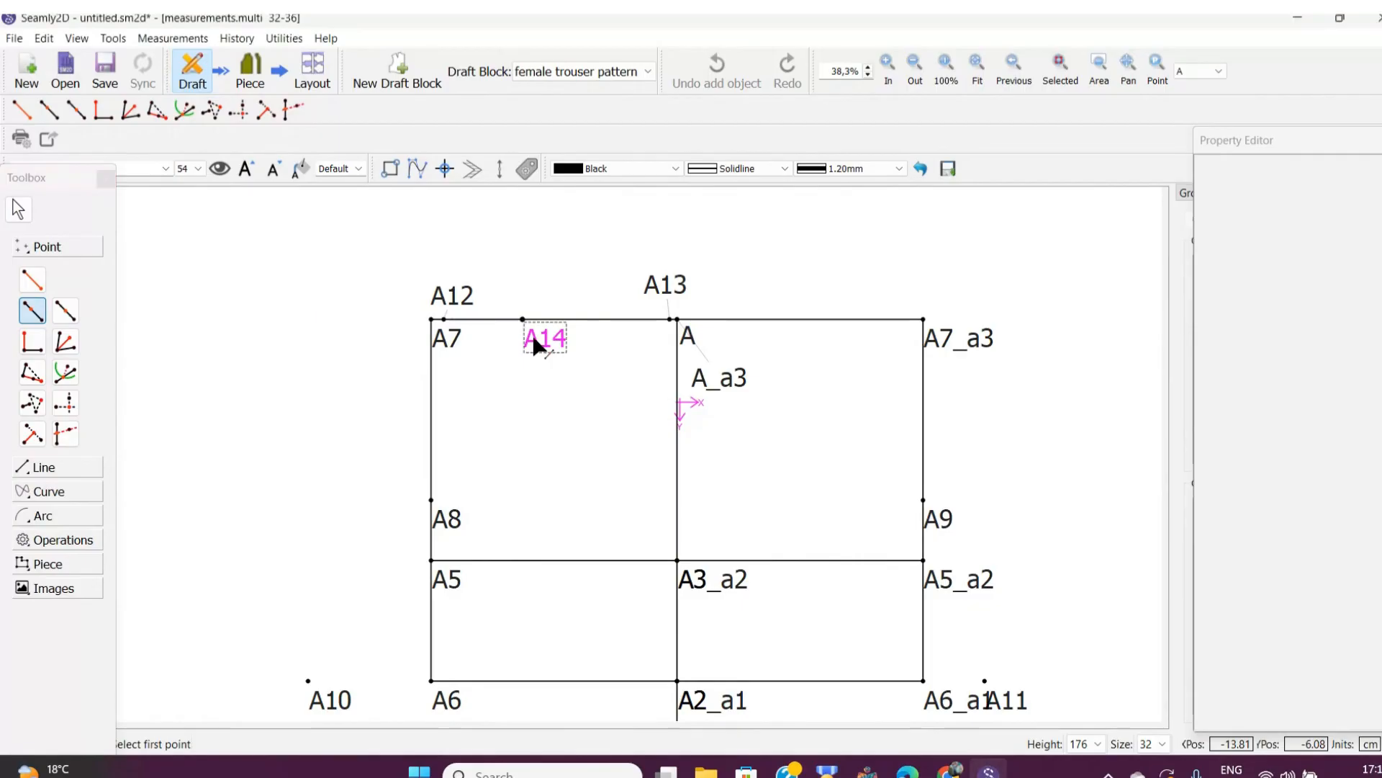
left_click(534, 344)
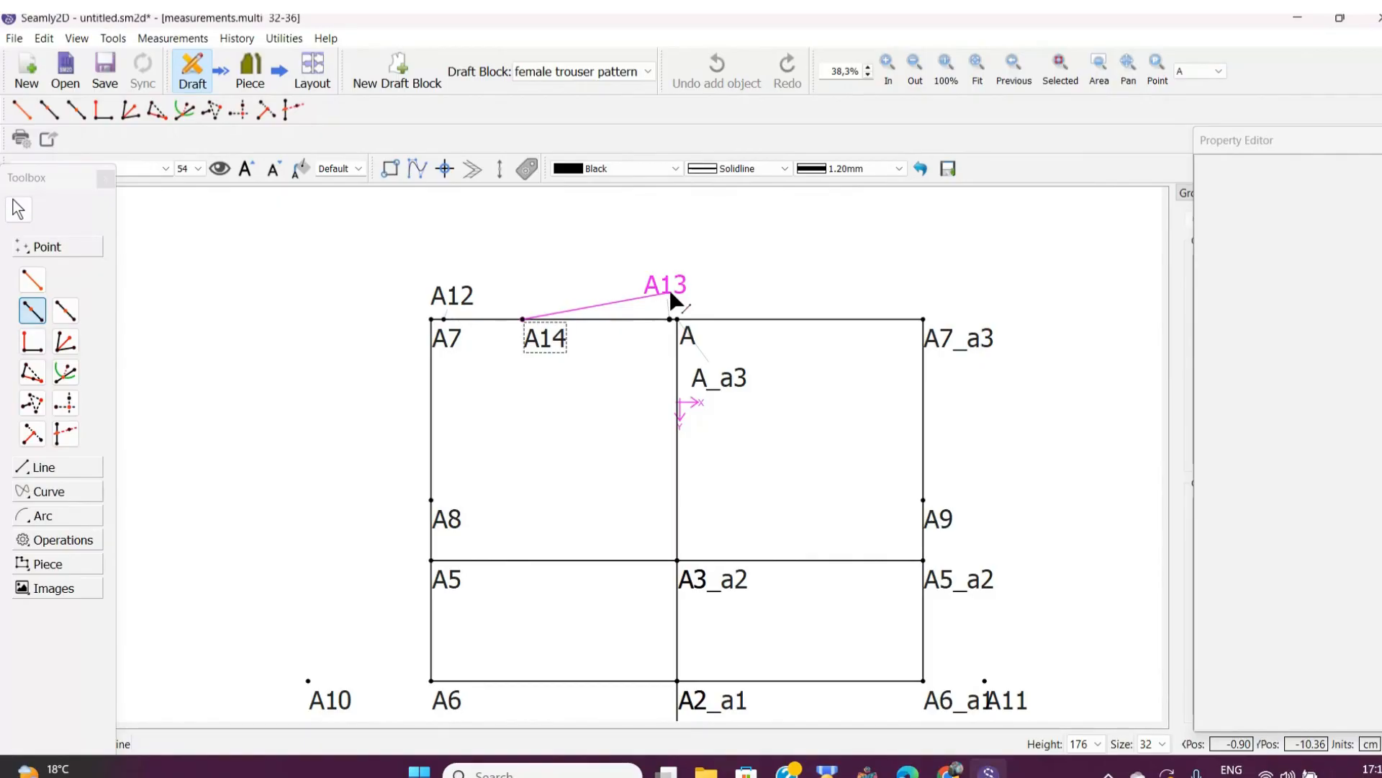
left_click(673, 299)
type("2,")
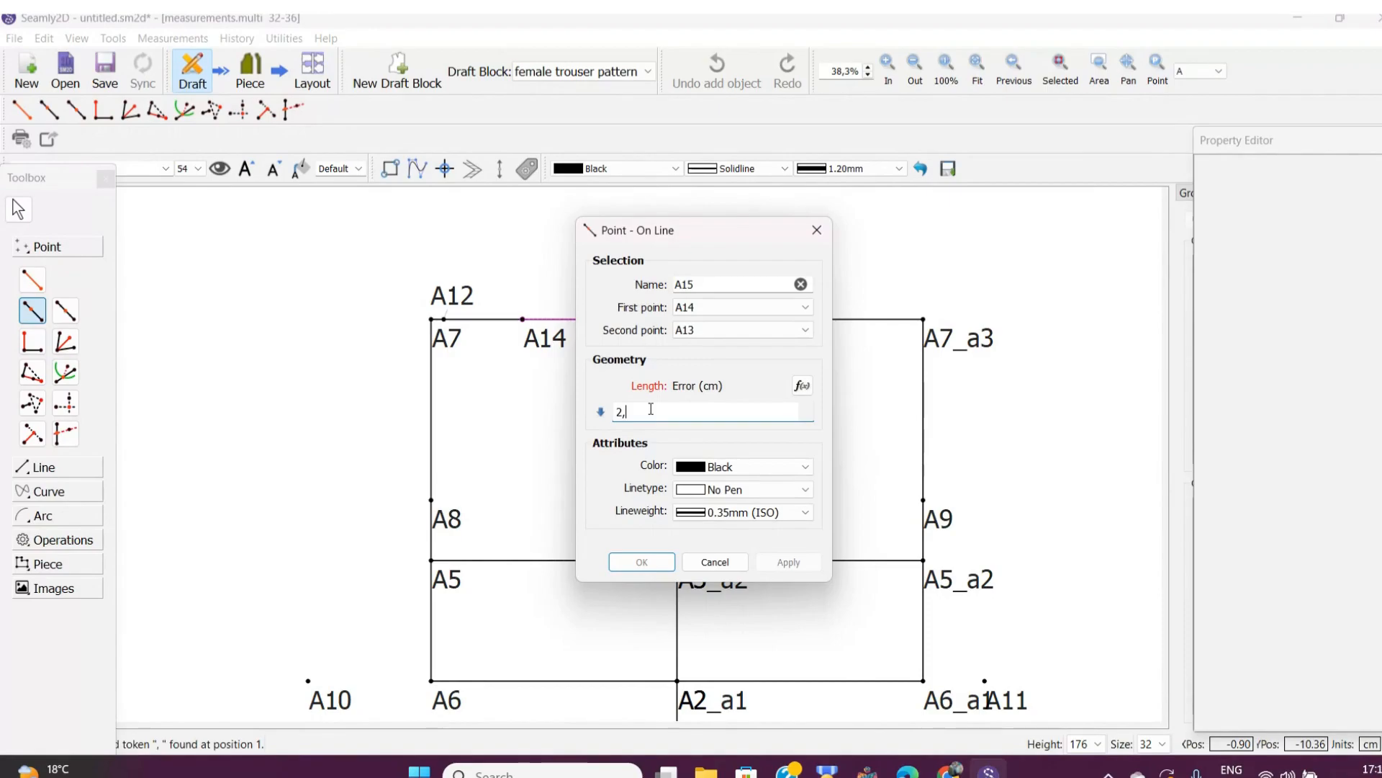
type("54")
left_click(652, 562)
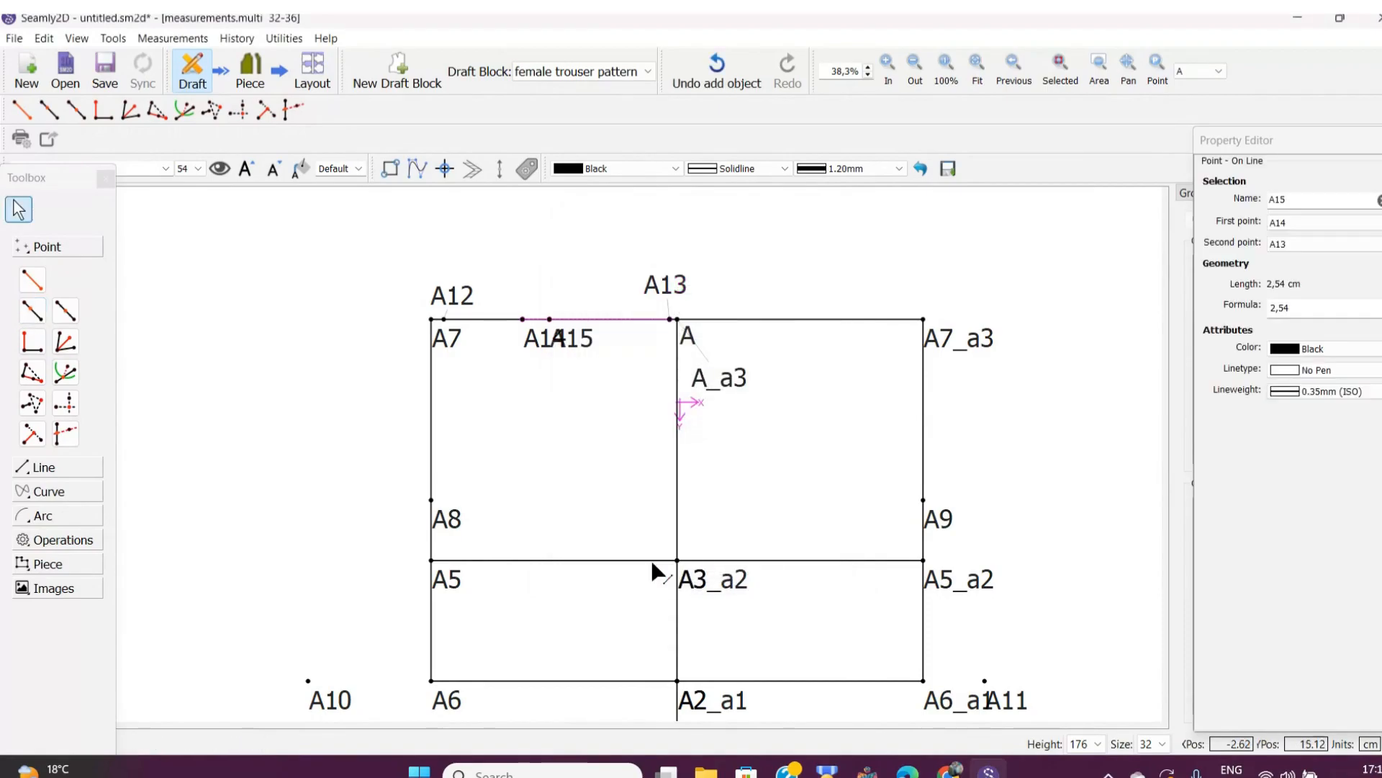
left_click_drag(570, 341, 535, 285)
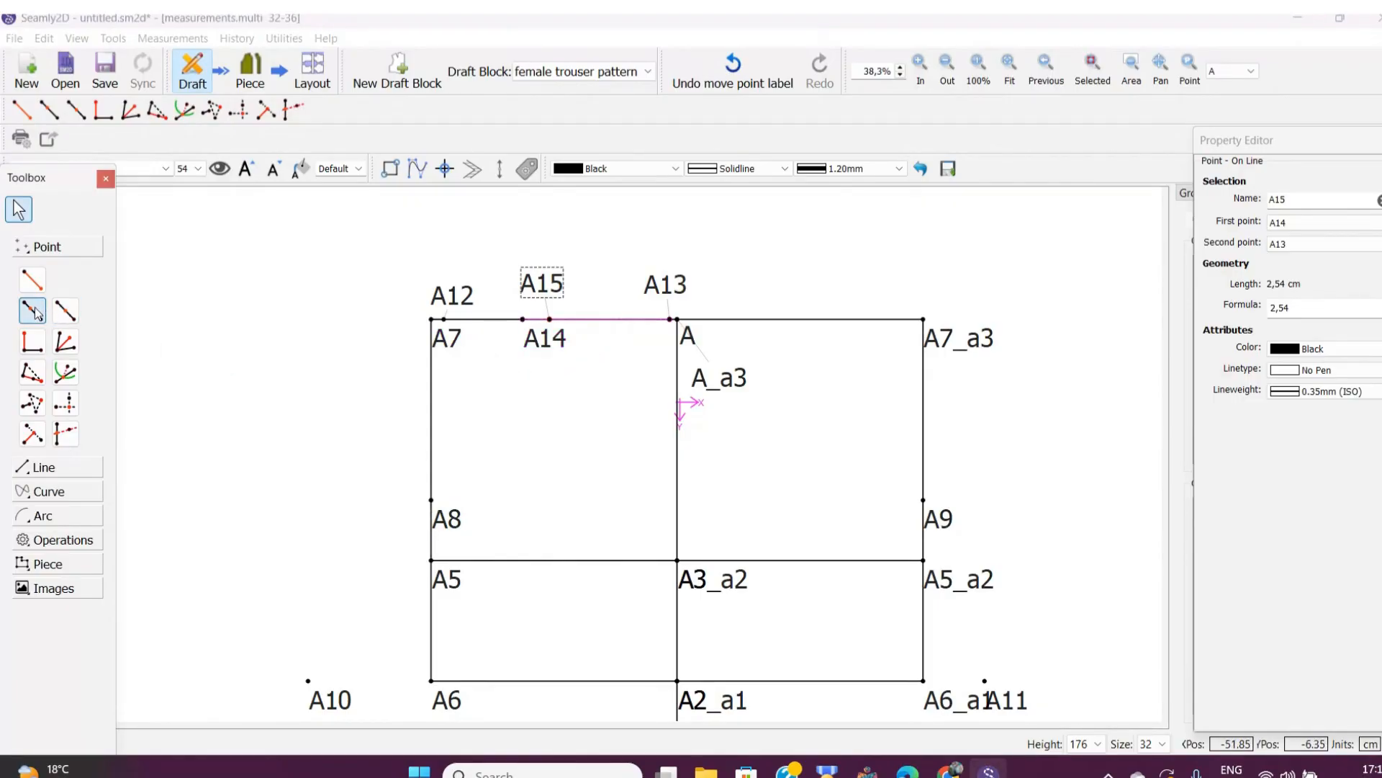
Create an on-line point from A15 toward A13 on the back waistline at a length of 3,18 cm.
left_click(551, 344)
left_click(561, 289)
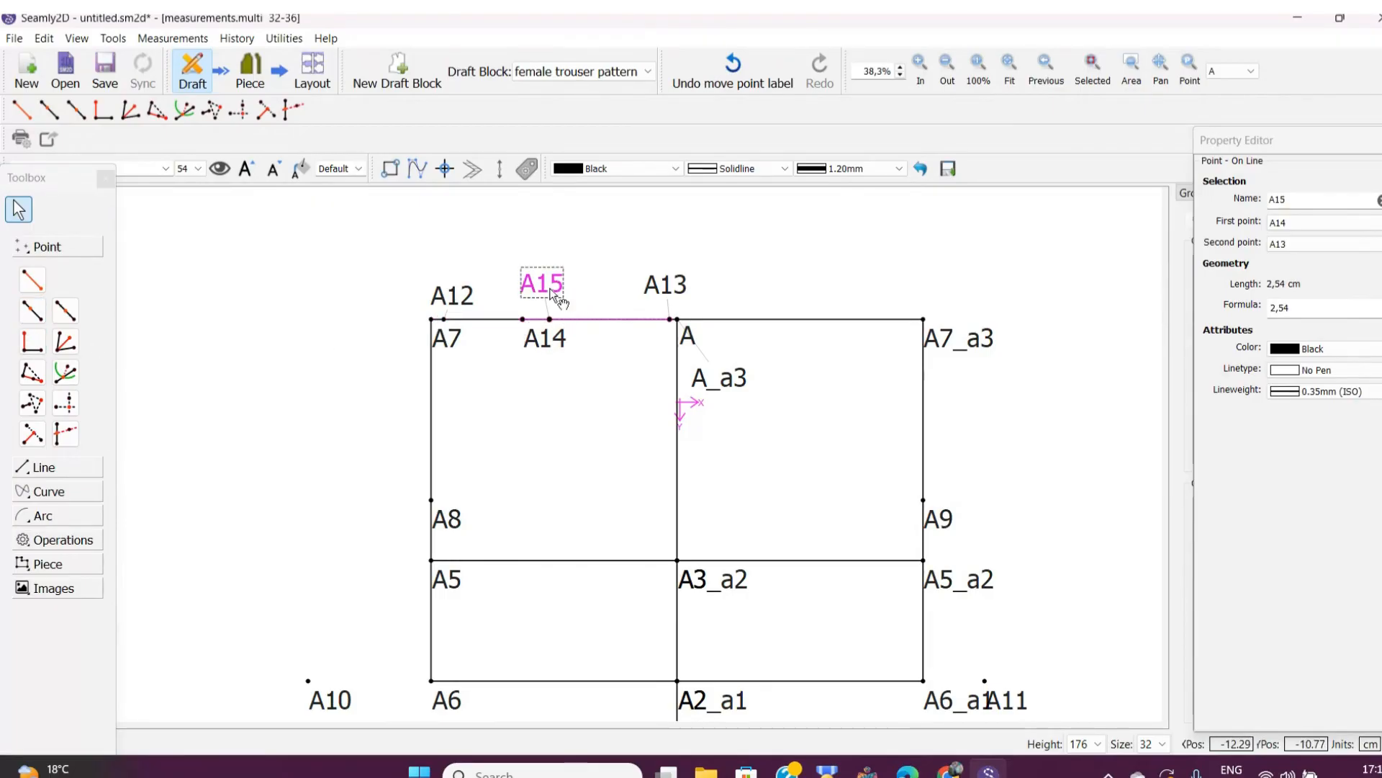
left_click(31, 310)
left_click(545, 290)
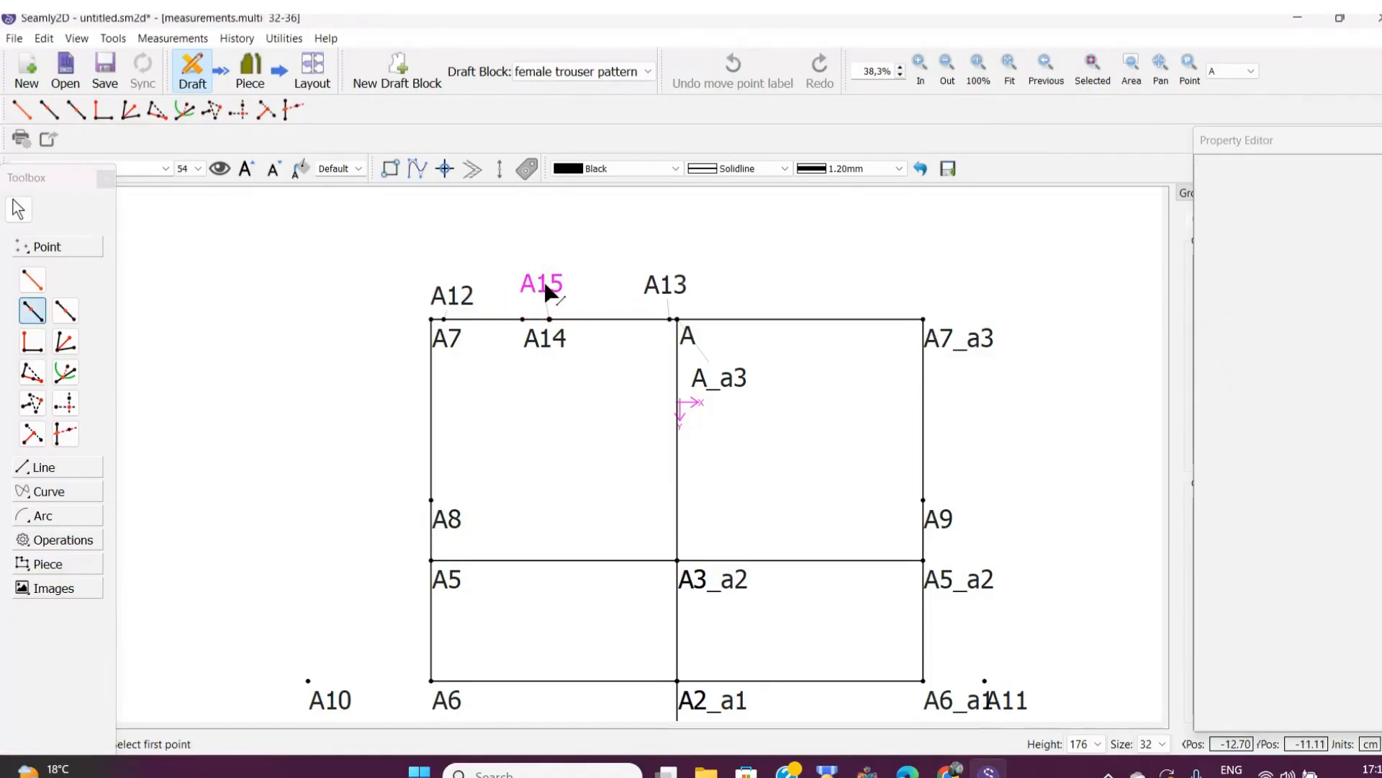
left_click(673, 287)
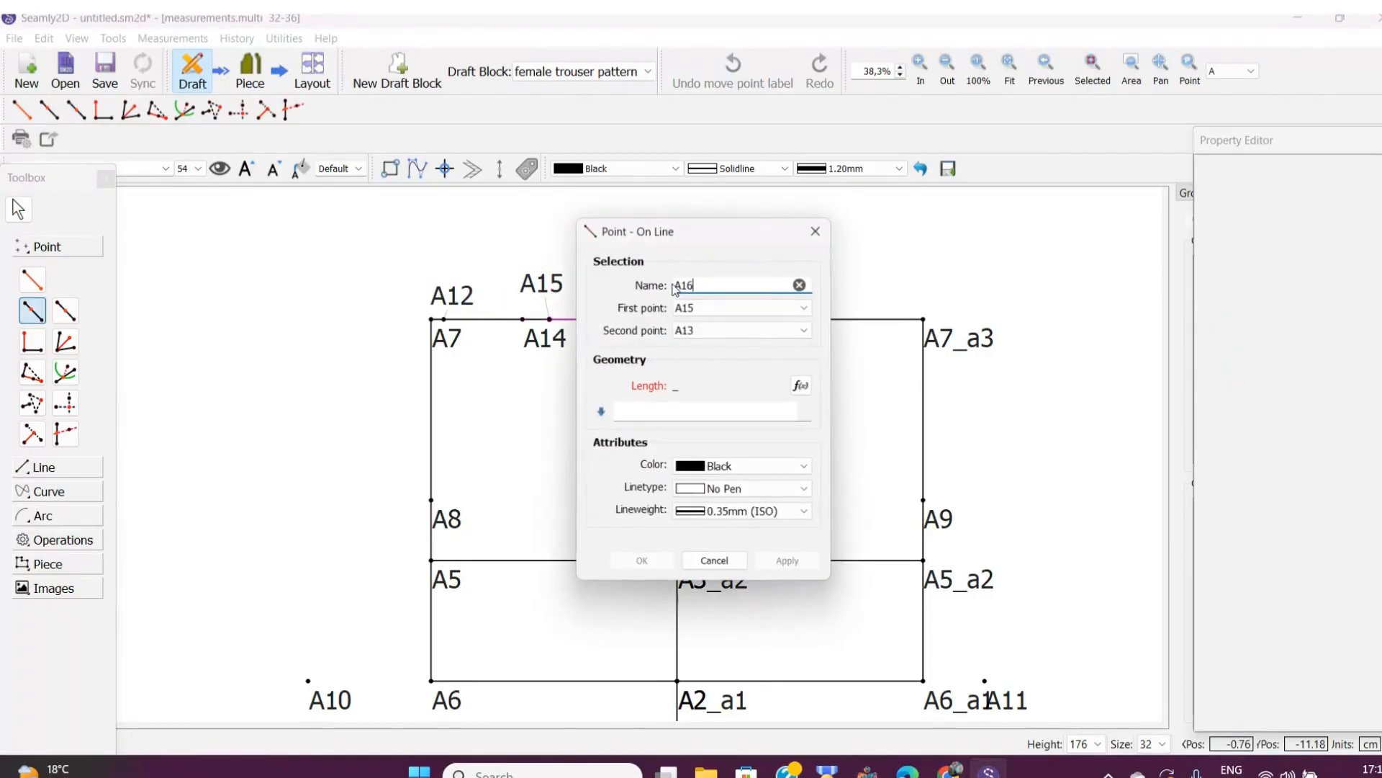
left_click(645, 416)
type("3,18")
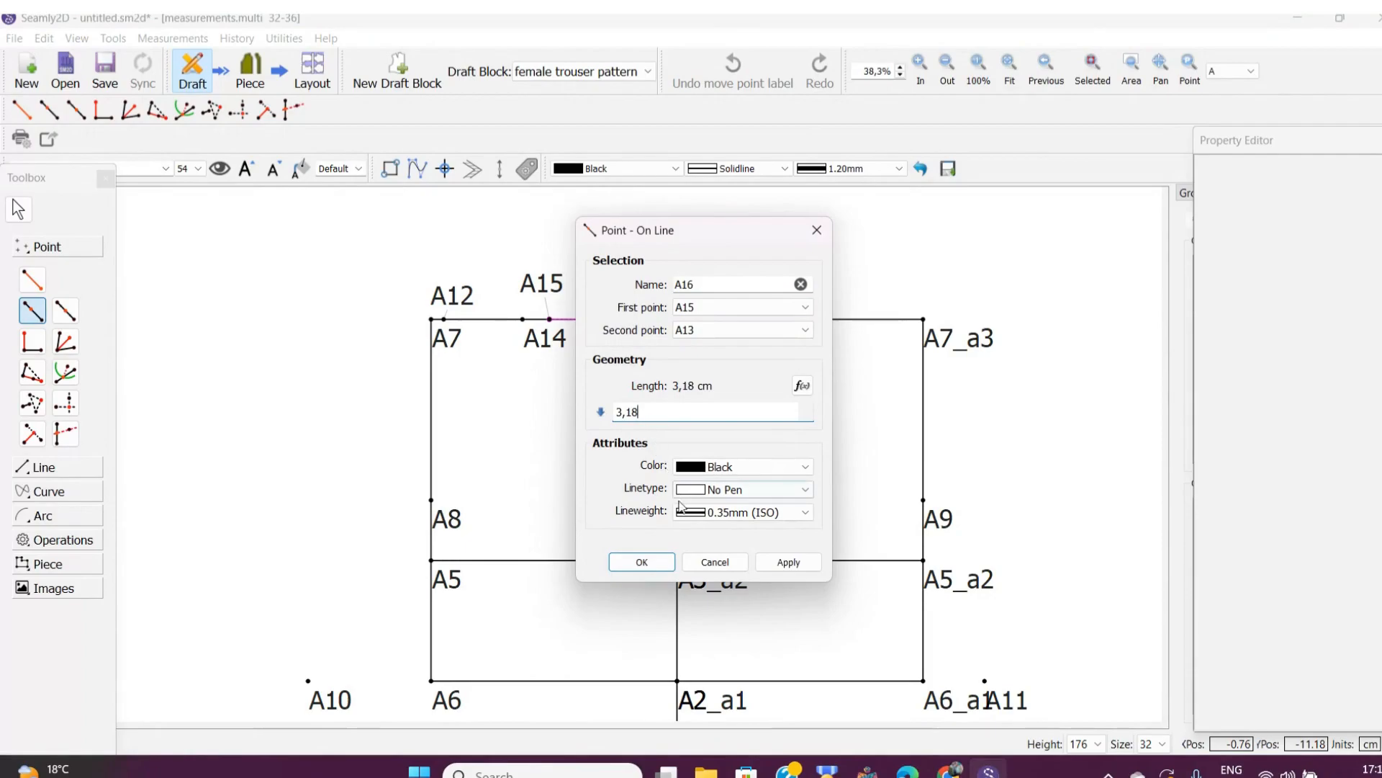
left_click(641, 562)
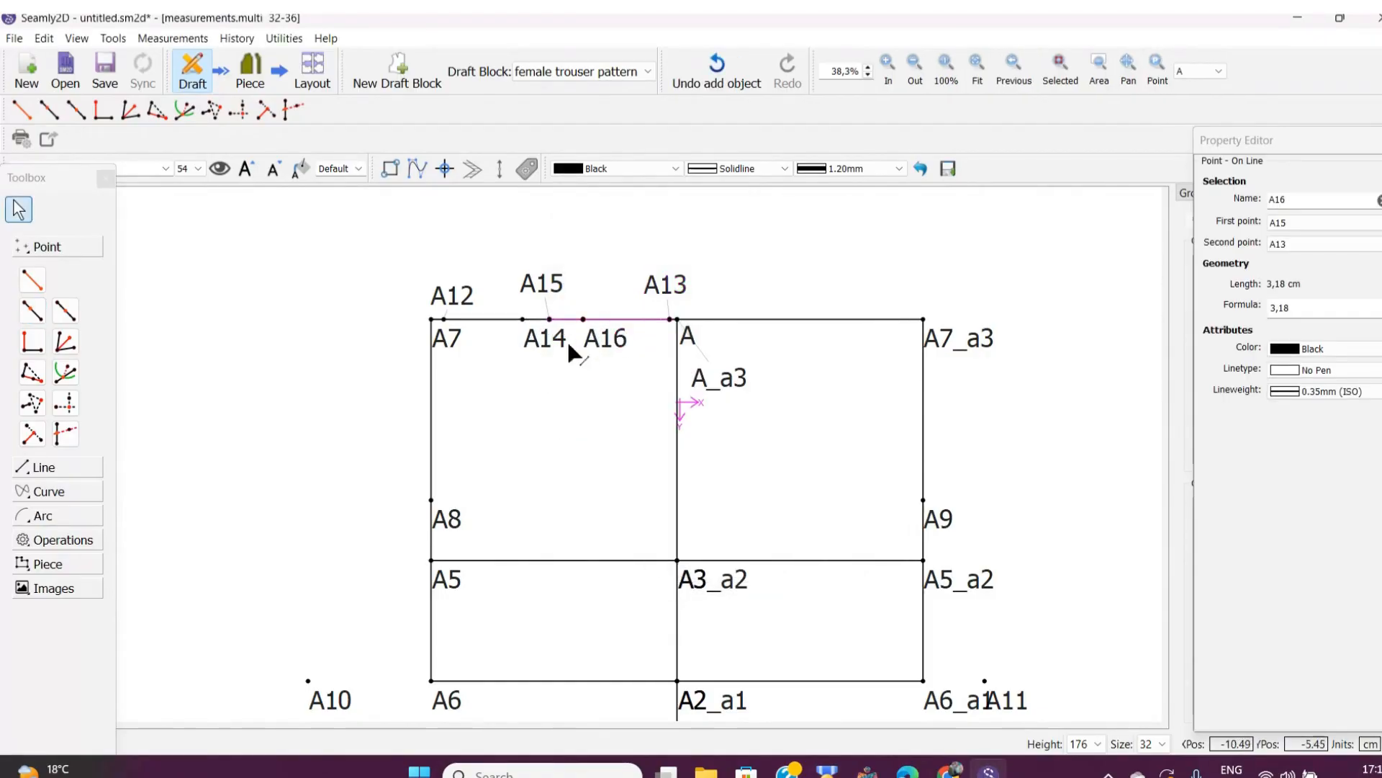
Create an on-line point from A16 toward A13 at 2,54 cm, moving its label above the waistline and the A14 label further below.
left_click(32, 311)
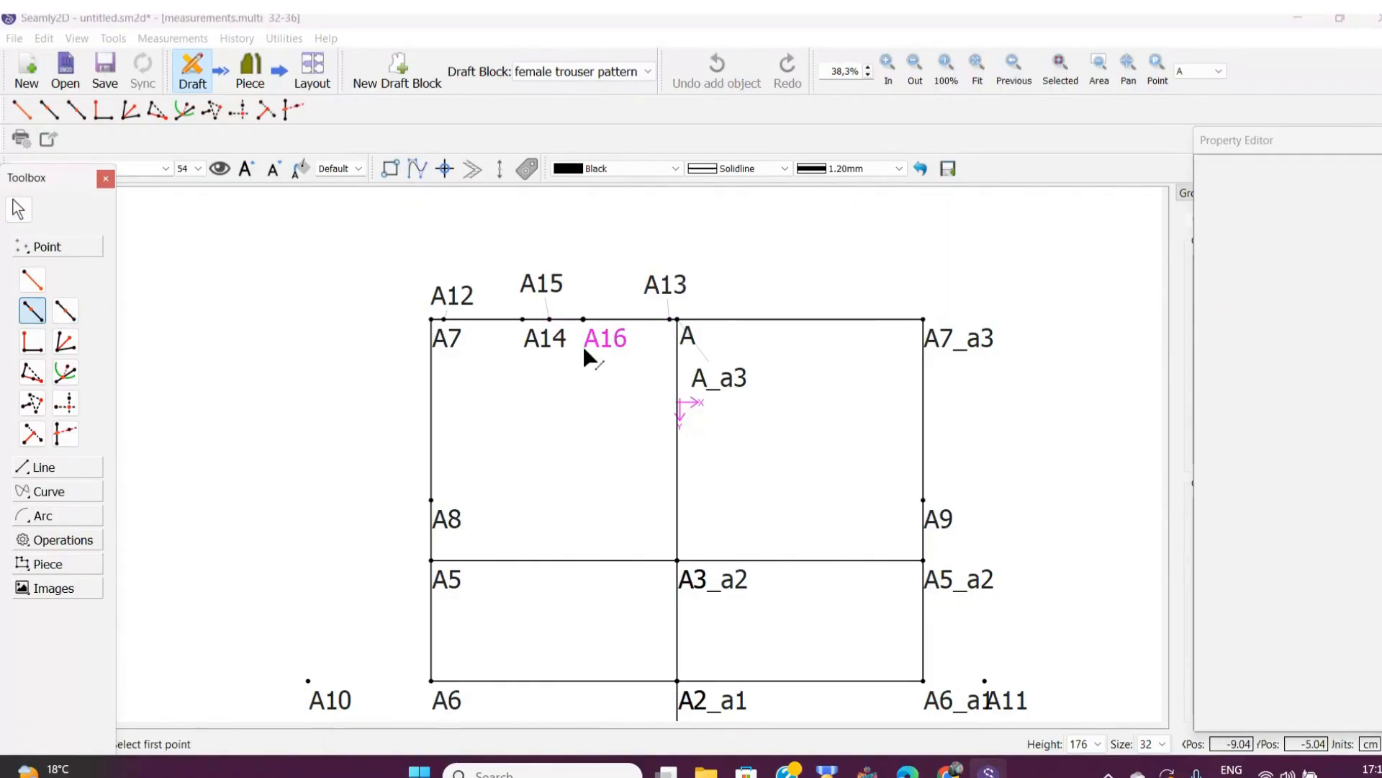
left_click(585, 353)
left_click(664, 287)
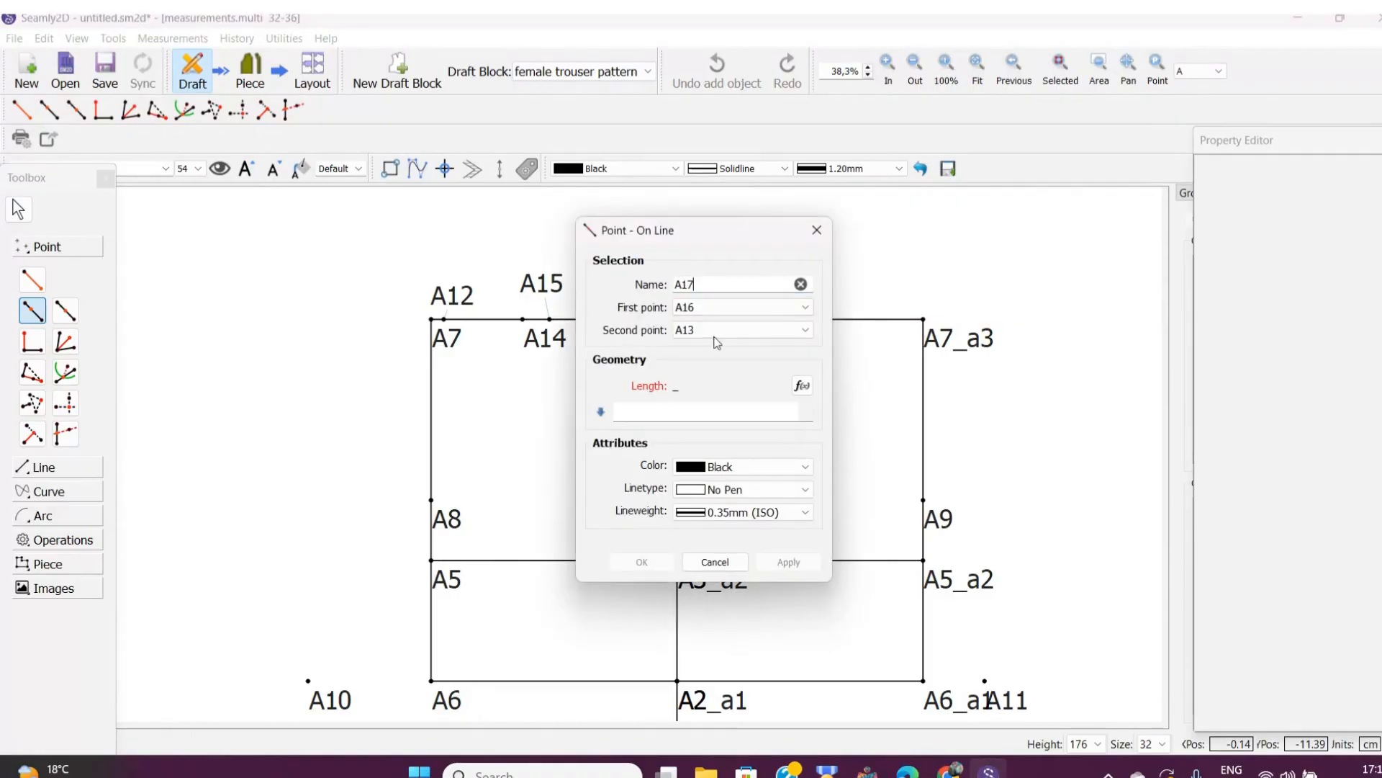
left_click(644, 410)
type("2,54")
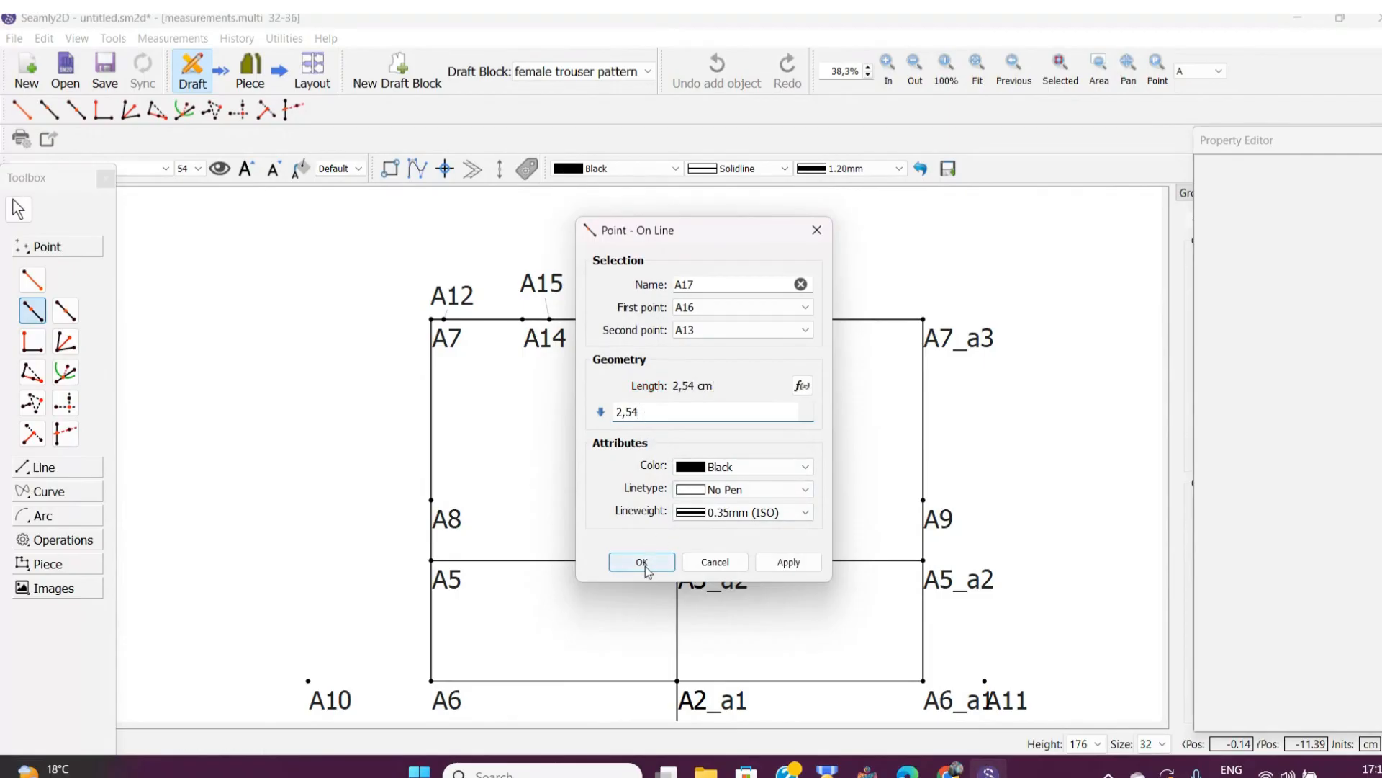
left_click(645, 566)
left_click_drag(643, 337, 624, 290)
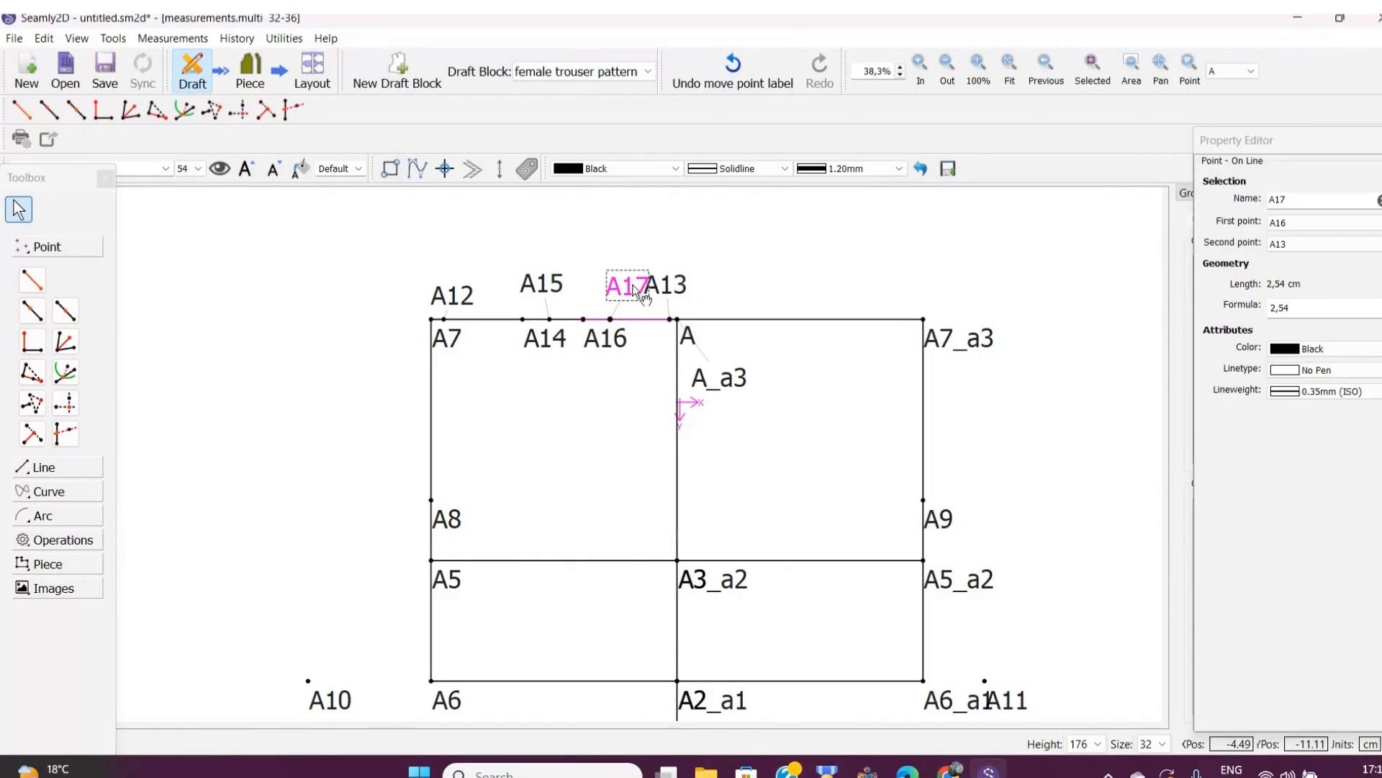
left_click_drag(547, 341, 516, 364)
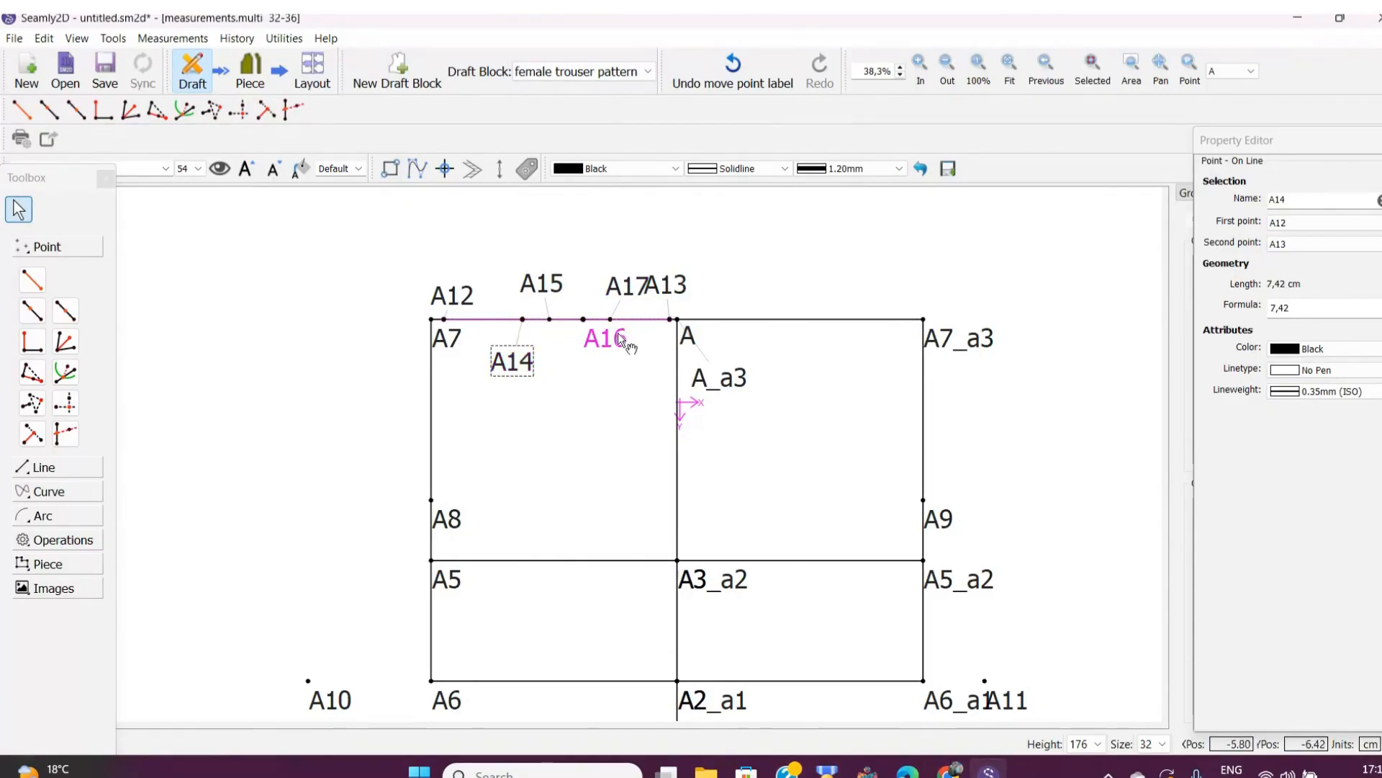
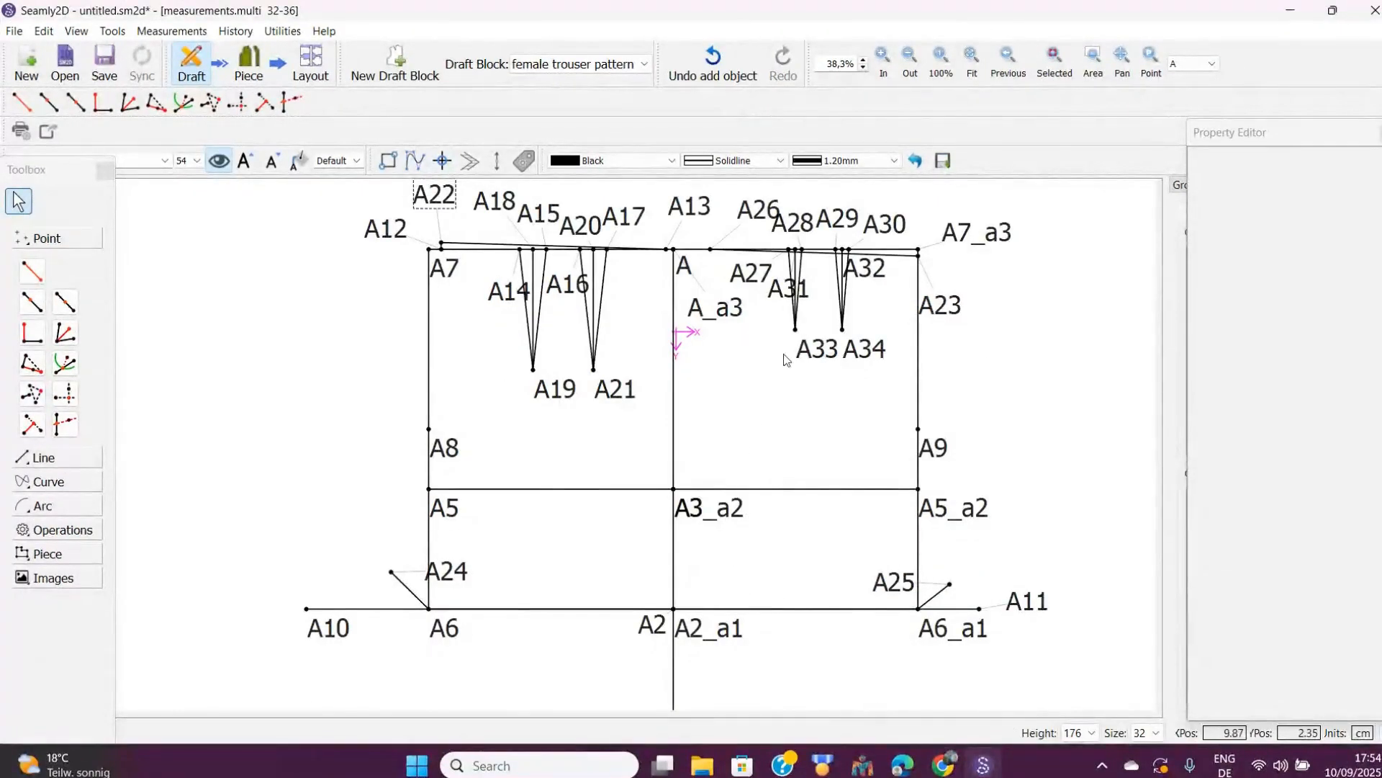
Inspect the lengths and angles of the dart tips and waistline points, including A21, A13, A26, A22 and A23.
mouse_move(875, 344)
mouse_move(596, 383)
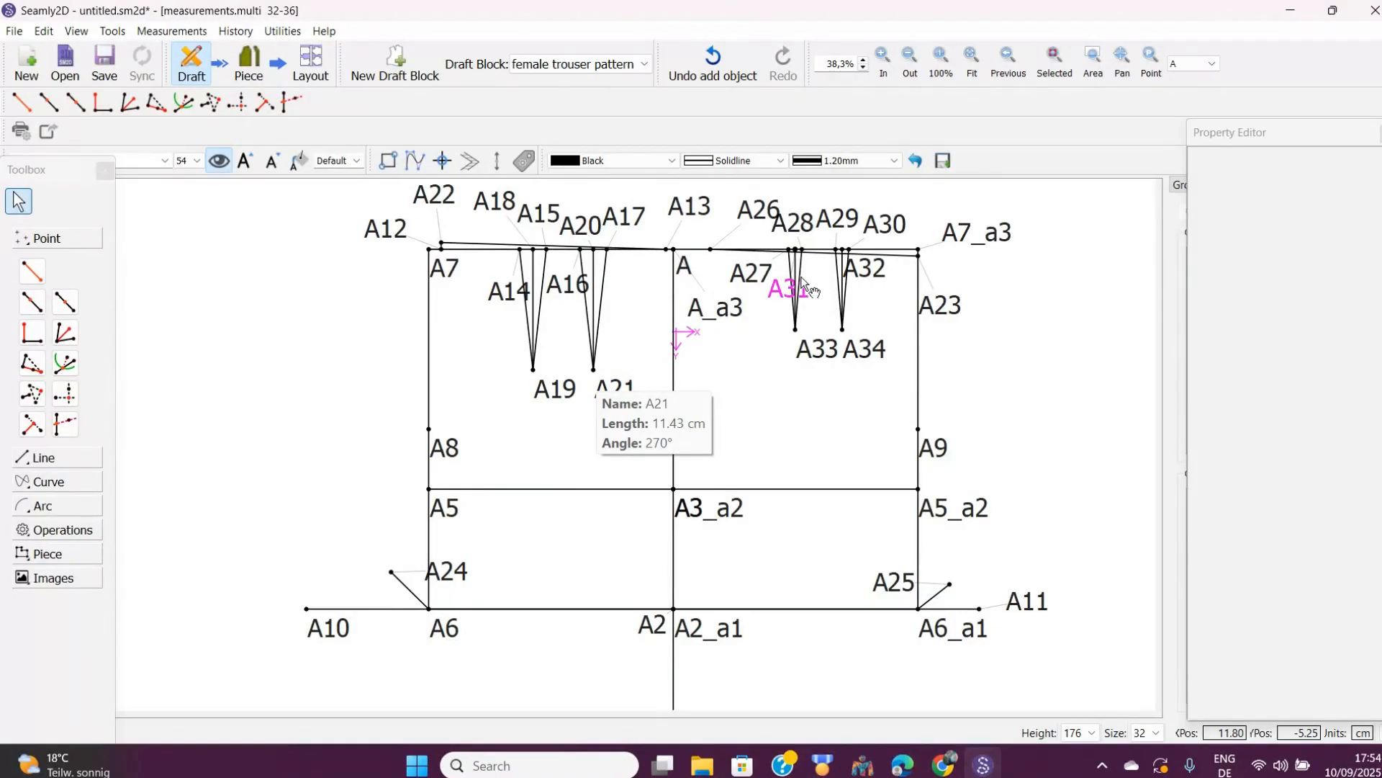
mouse_move(803, 281)
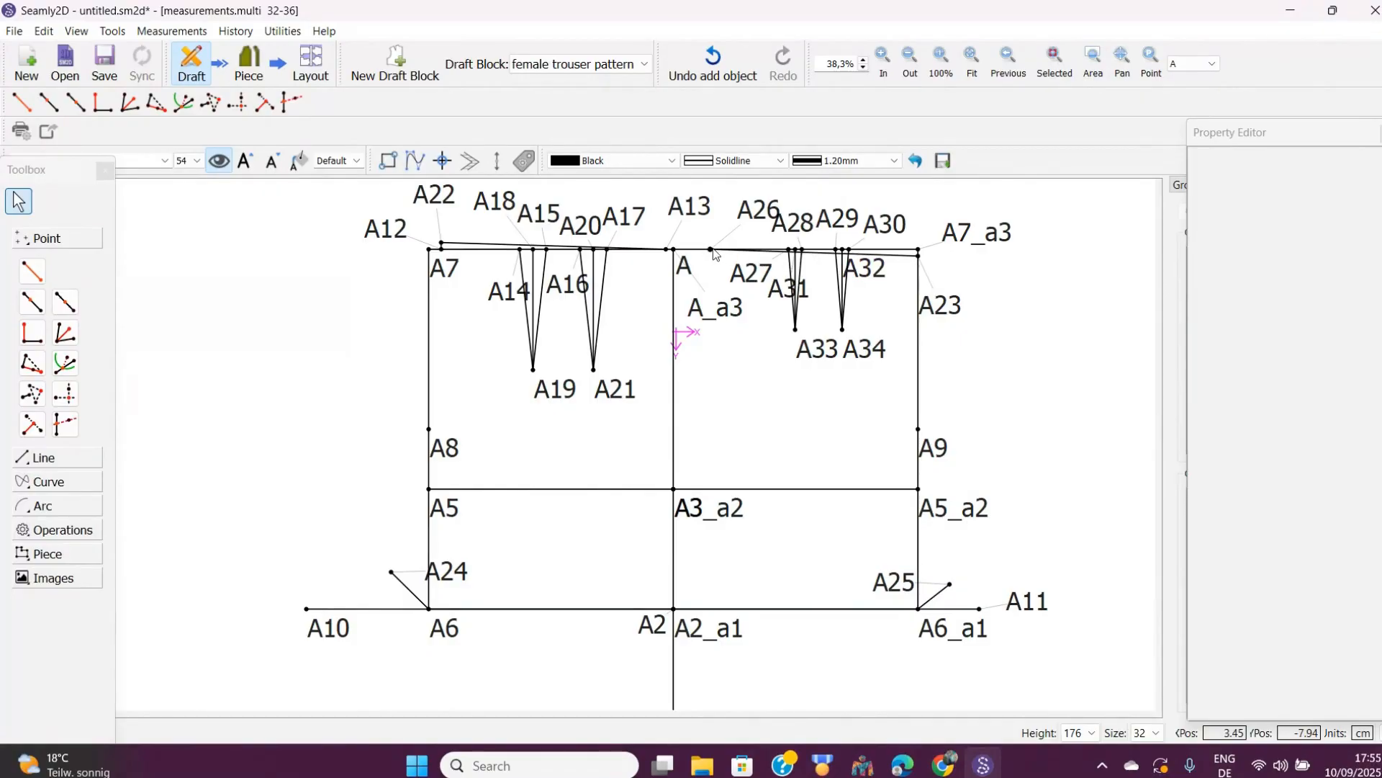
mouse_move(710, 252)
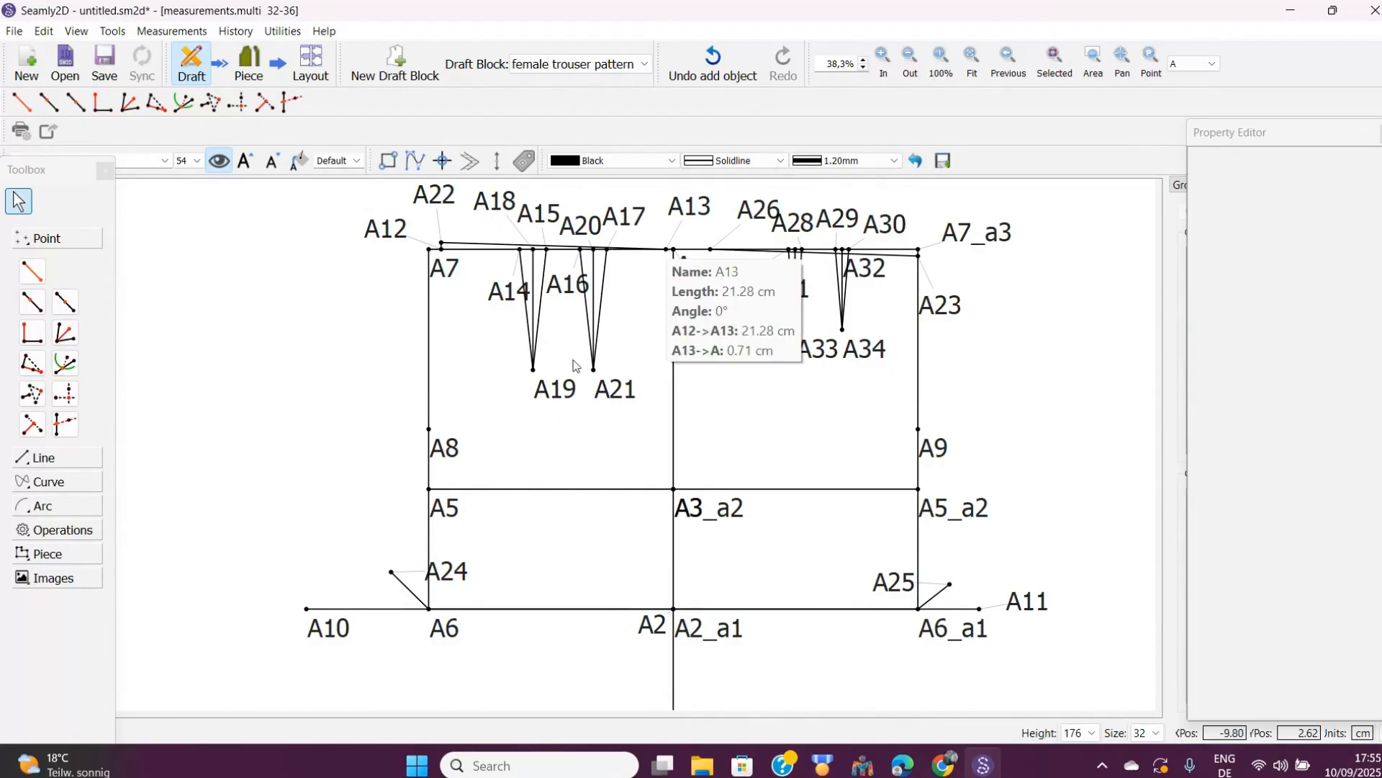
mouse_move(441, 248)
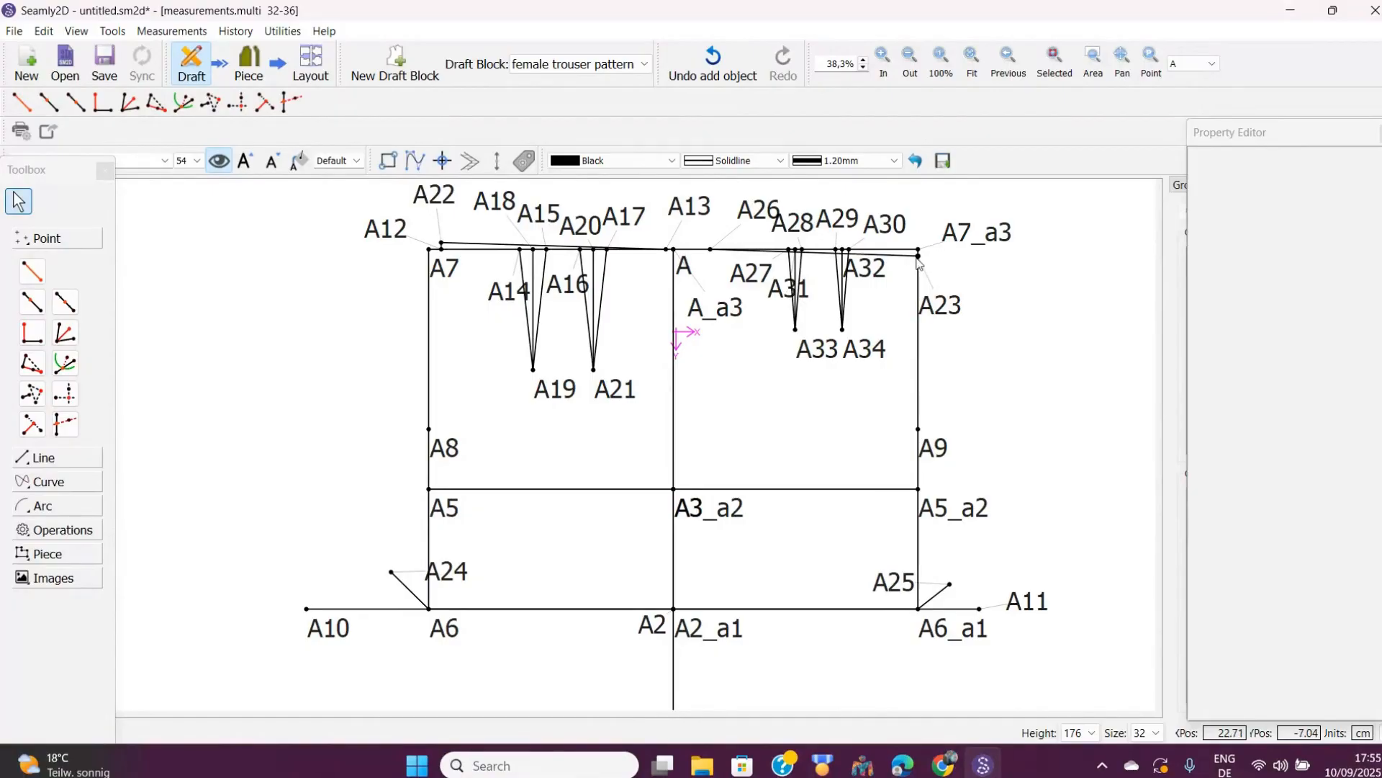
mouse_move(918, 262)
left_click(57, 485)
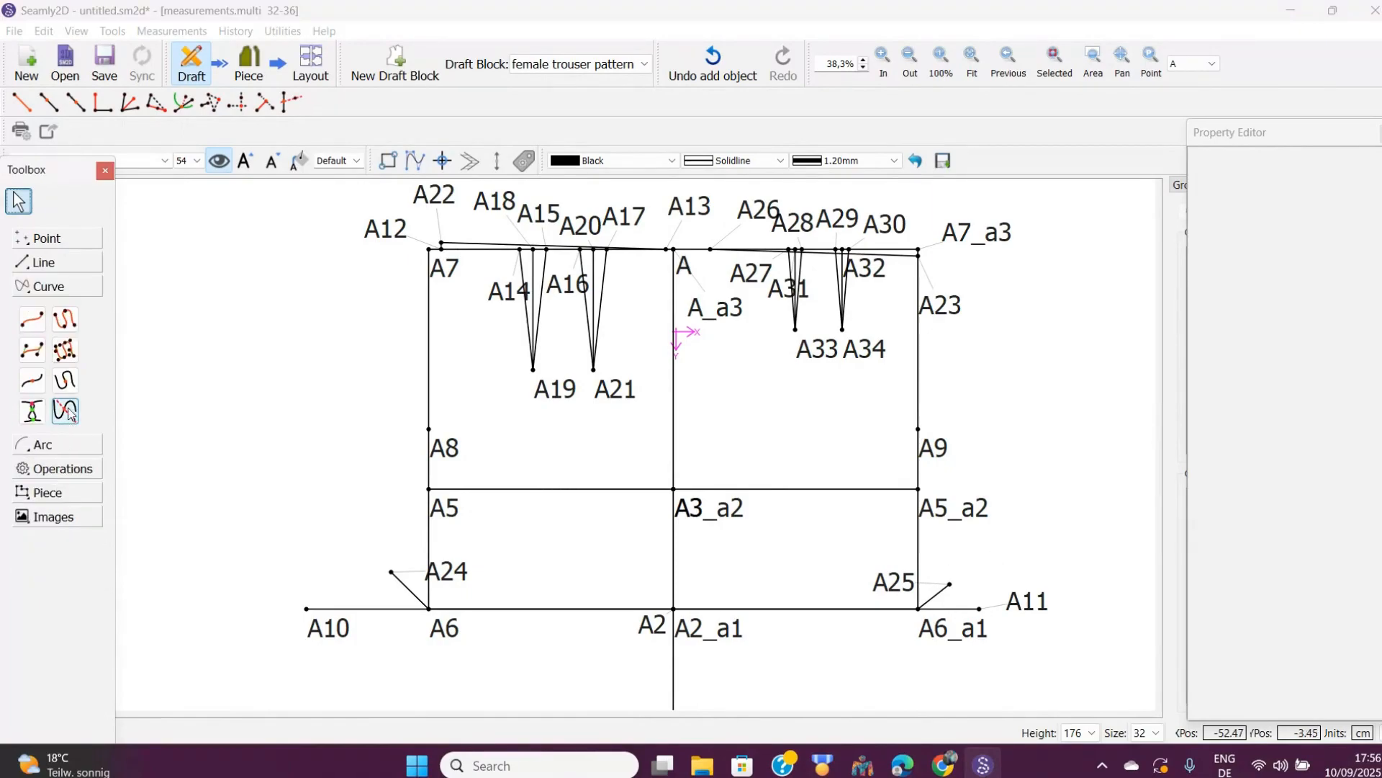
left_click(30, 321)
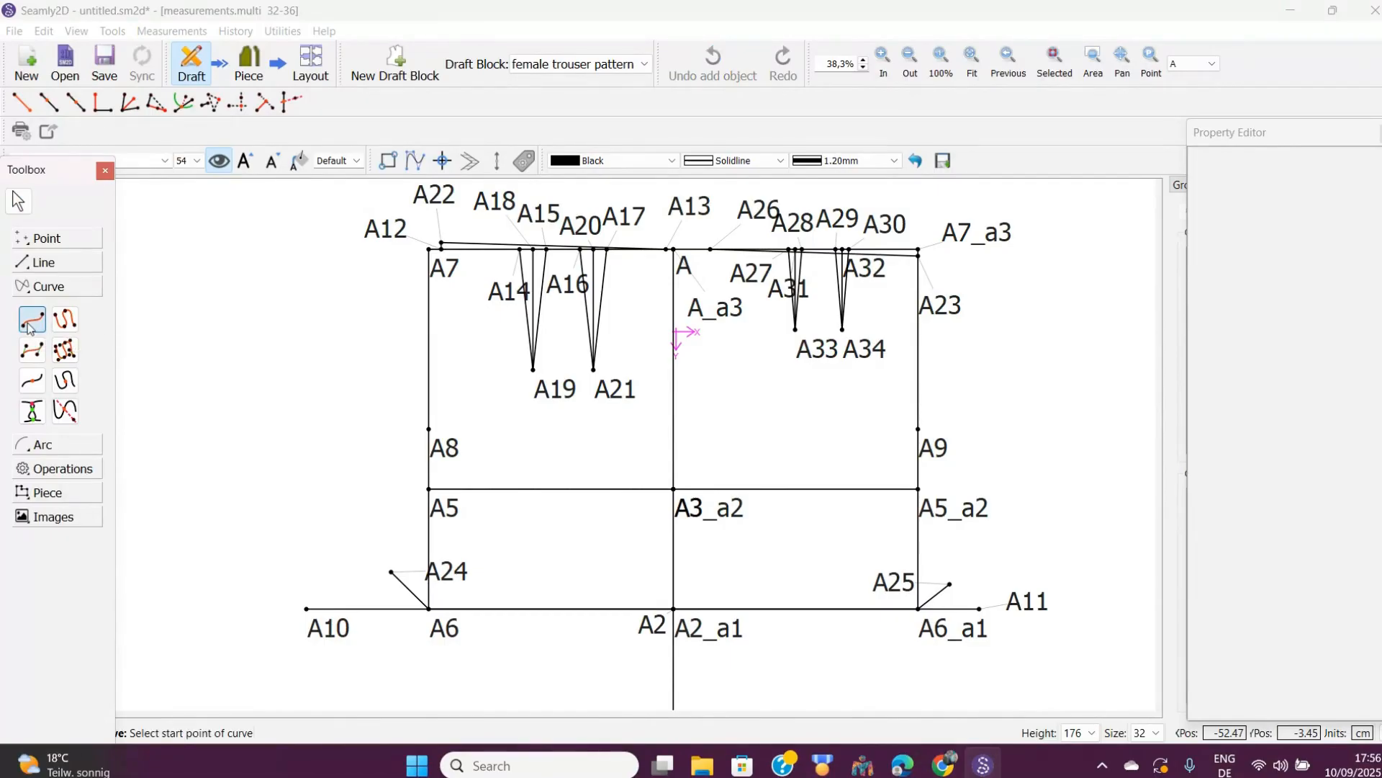
left_click(441, 210)
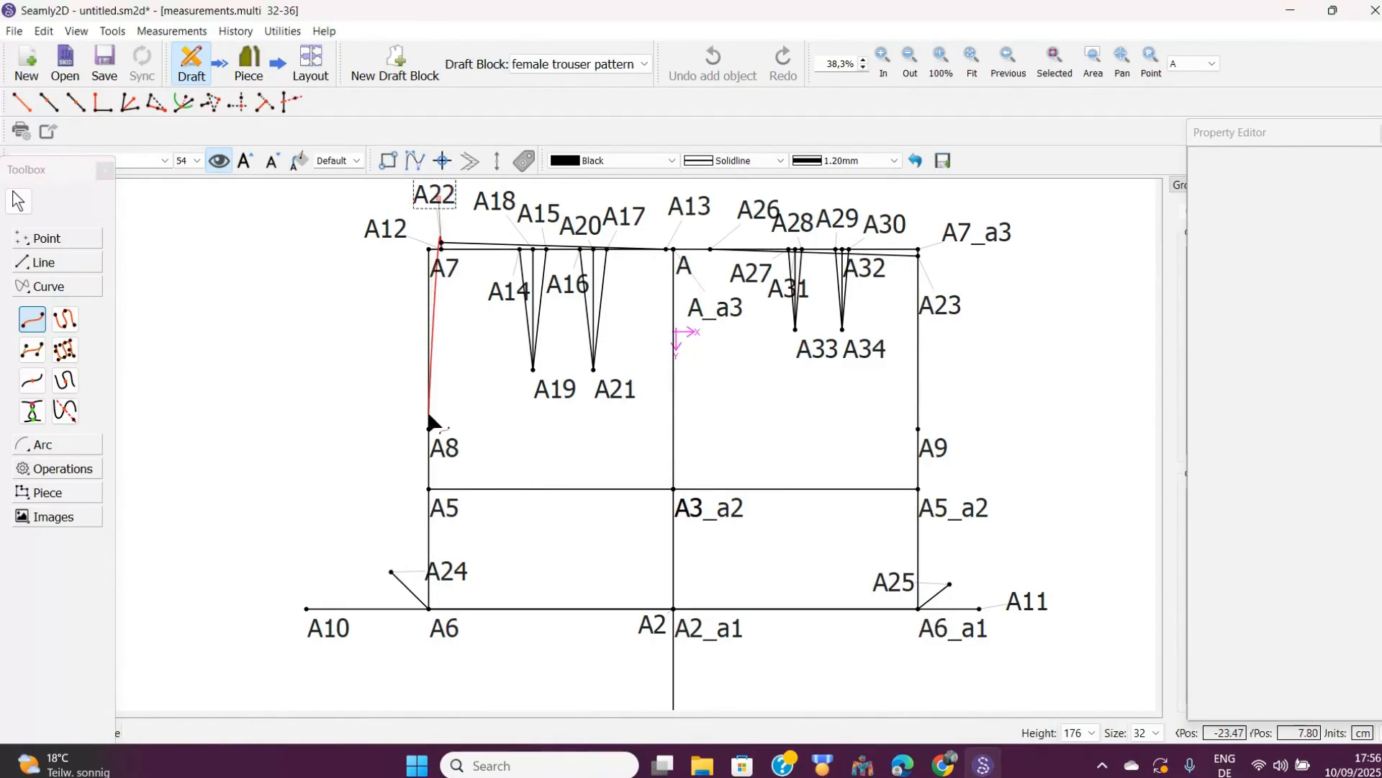
left_click(430, 426)
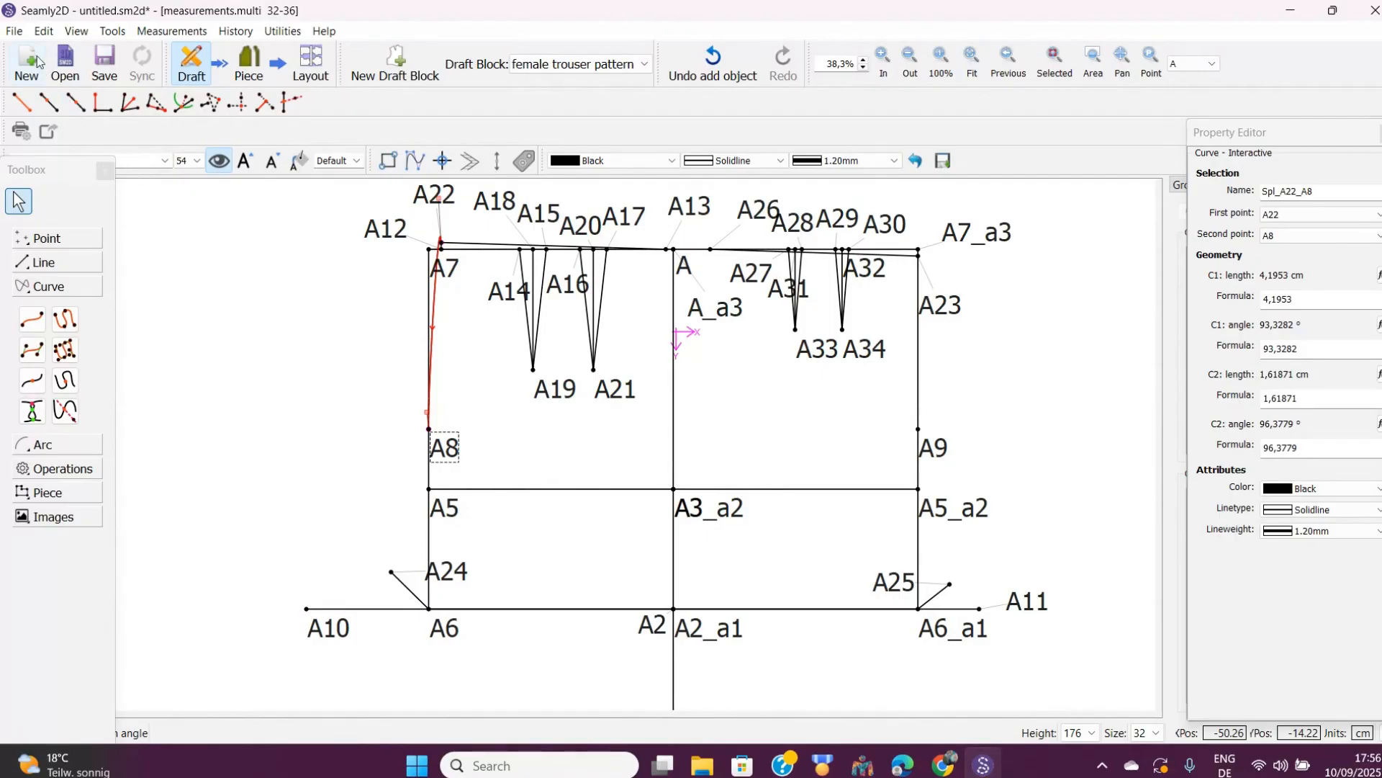
key("ctrl+z")
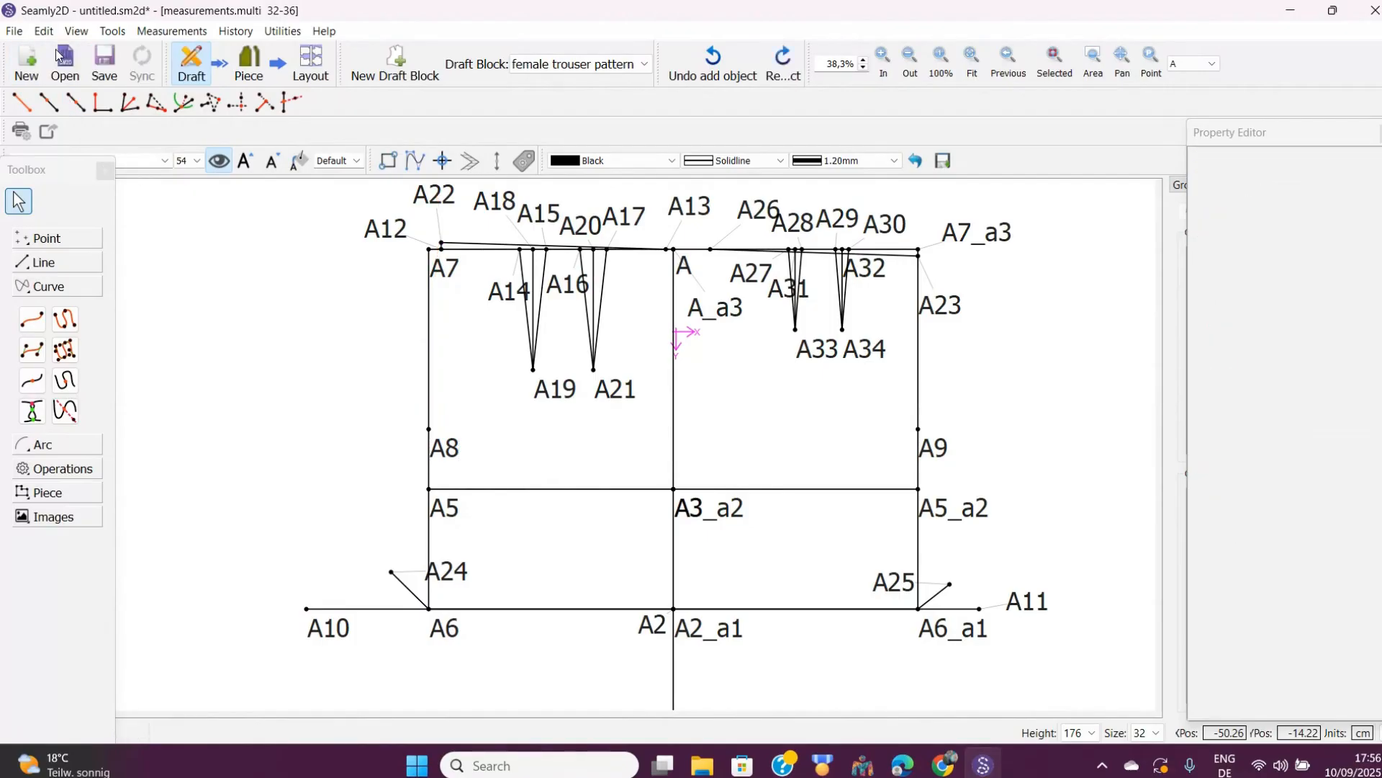
Draw an interactive curve from A22 to A10 as the back crotch seam and pull its A10 handle to about 17,37 cm at 1,49°.
left_click(31, 326)
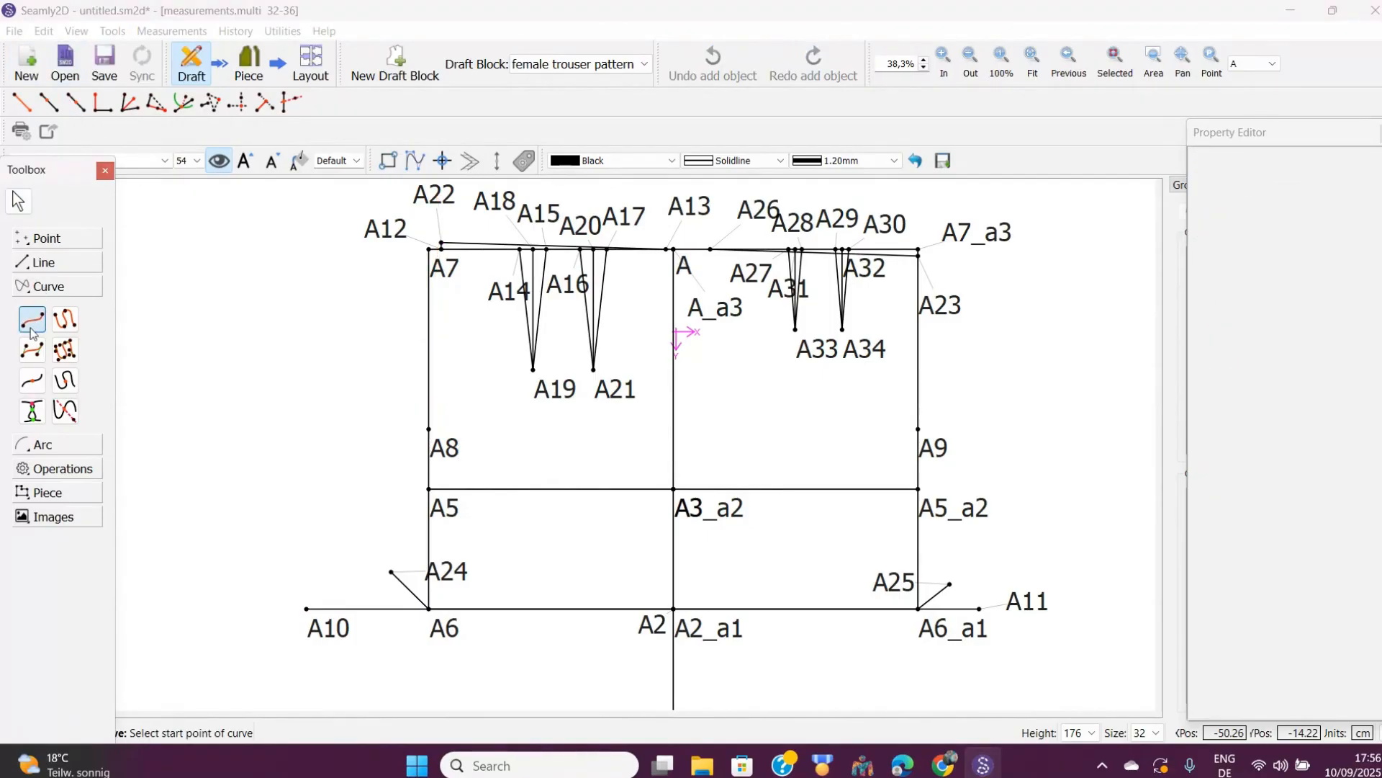
left_click(447, 205)
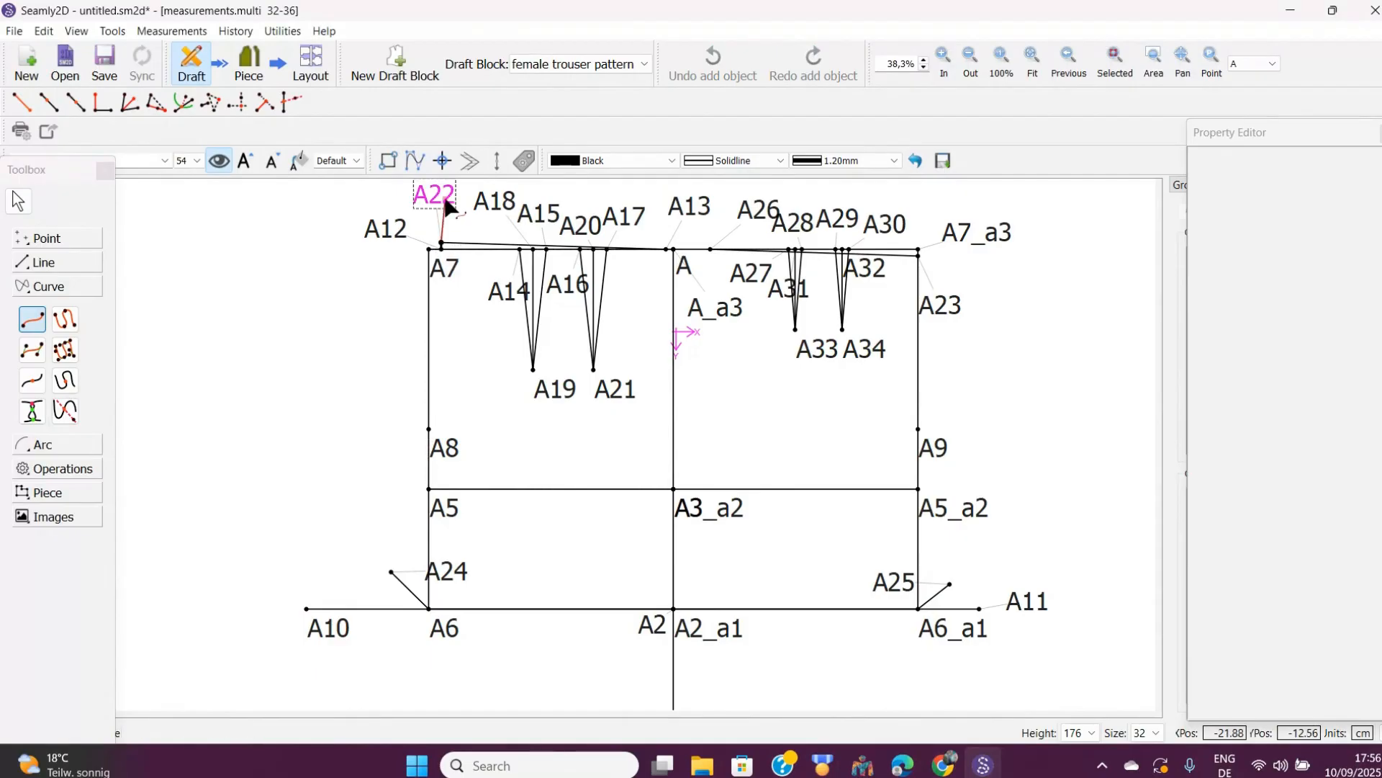
left_click(308, 620)
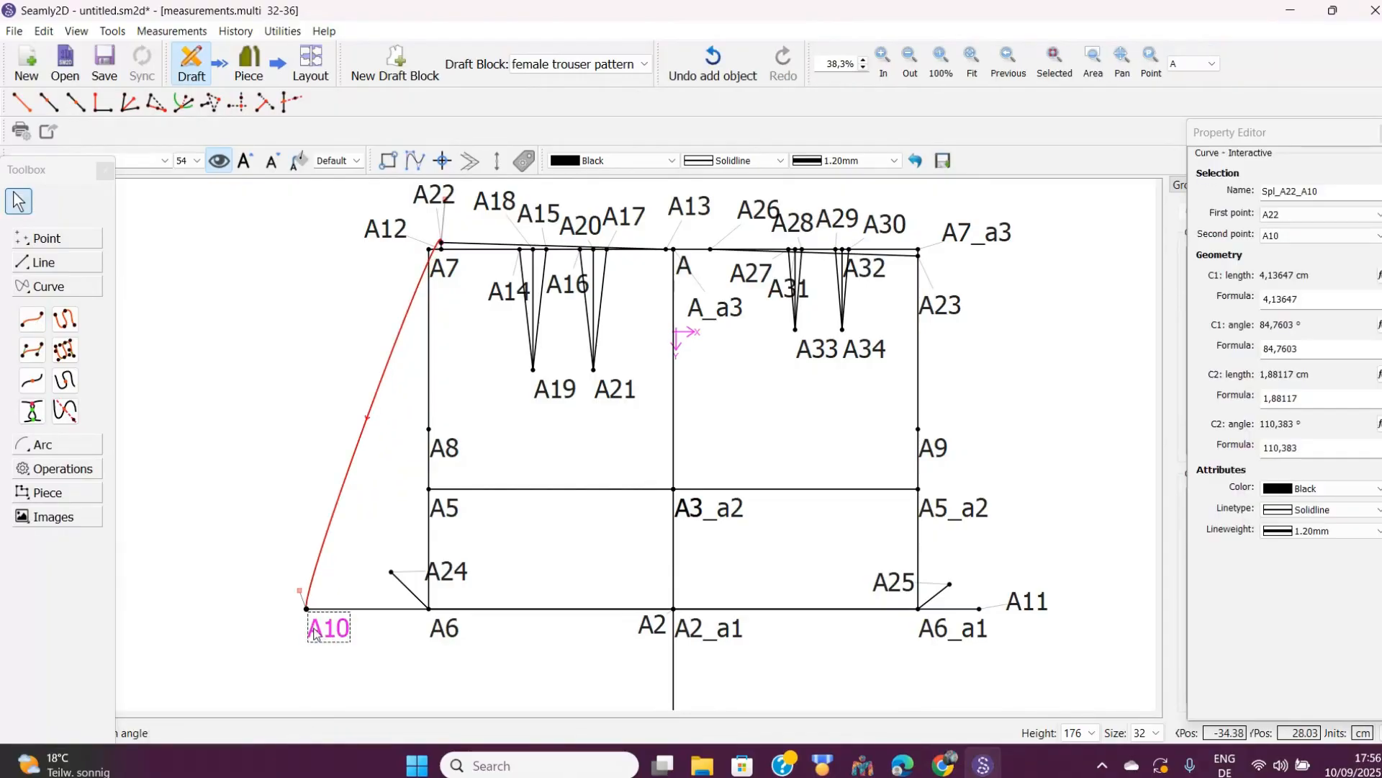
key("Return")
left_click(370, 410)
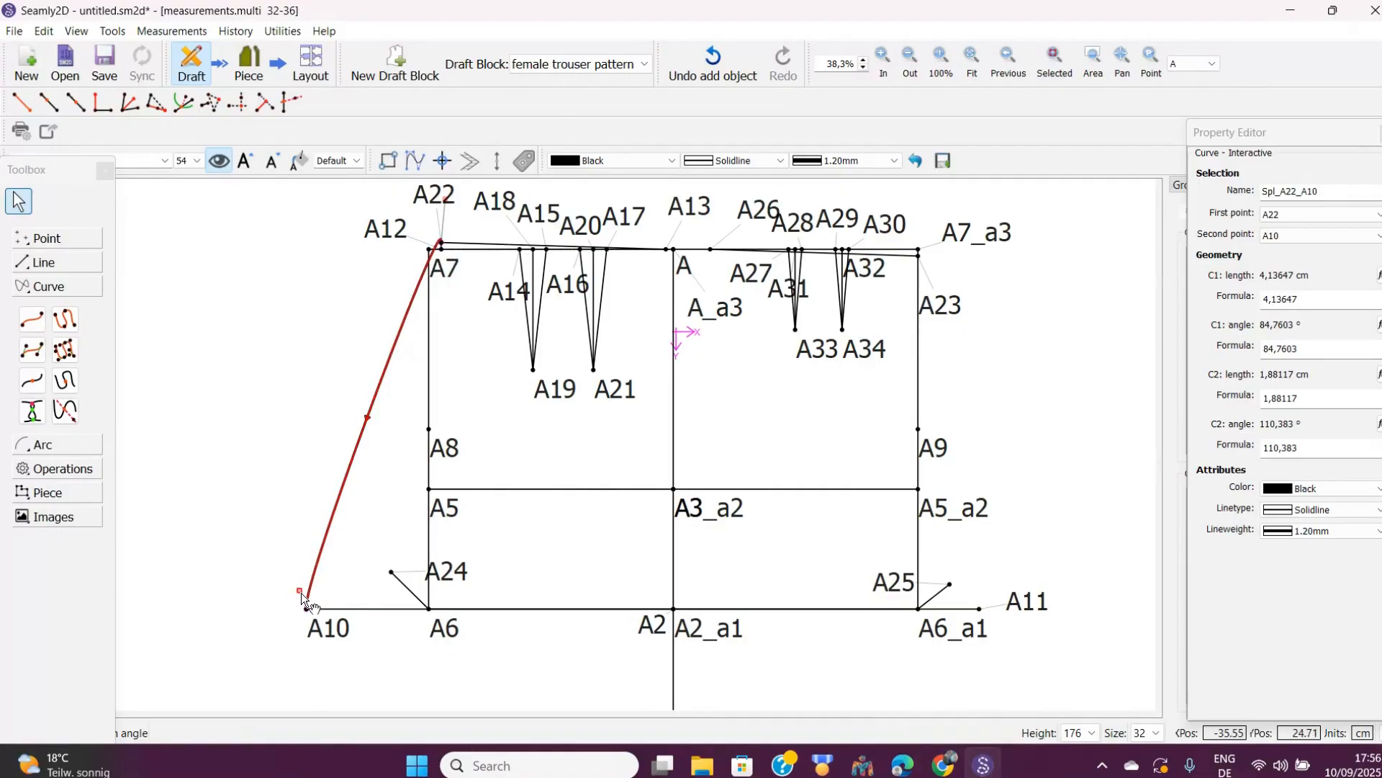
left_click_drag(300, 593, 491, 607)
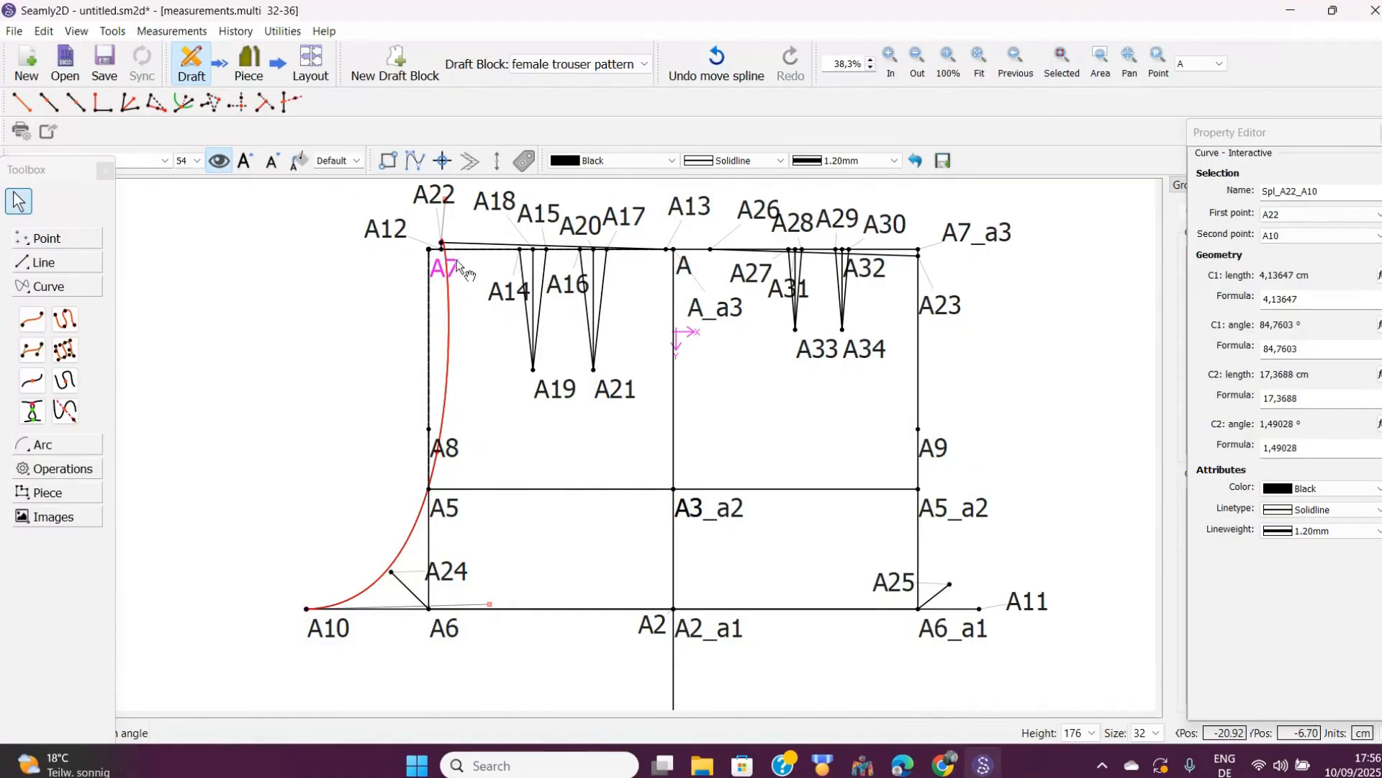
Move the A7 label clear of the back crotch curve and reshape the curve's A22 handle to about 11,56 cm at 252,17°.
left_click_drag(452, 275, 498, 252)
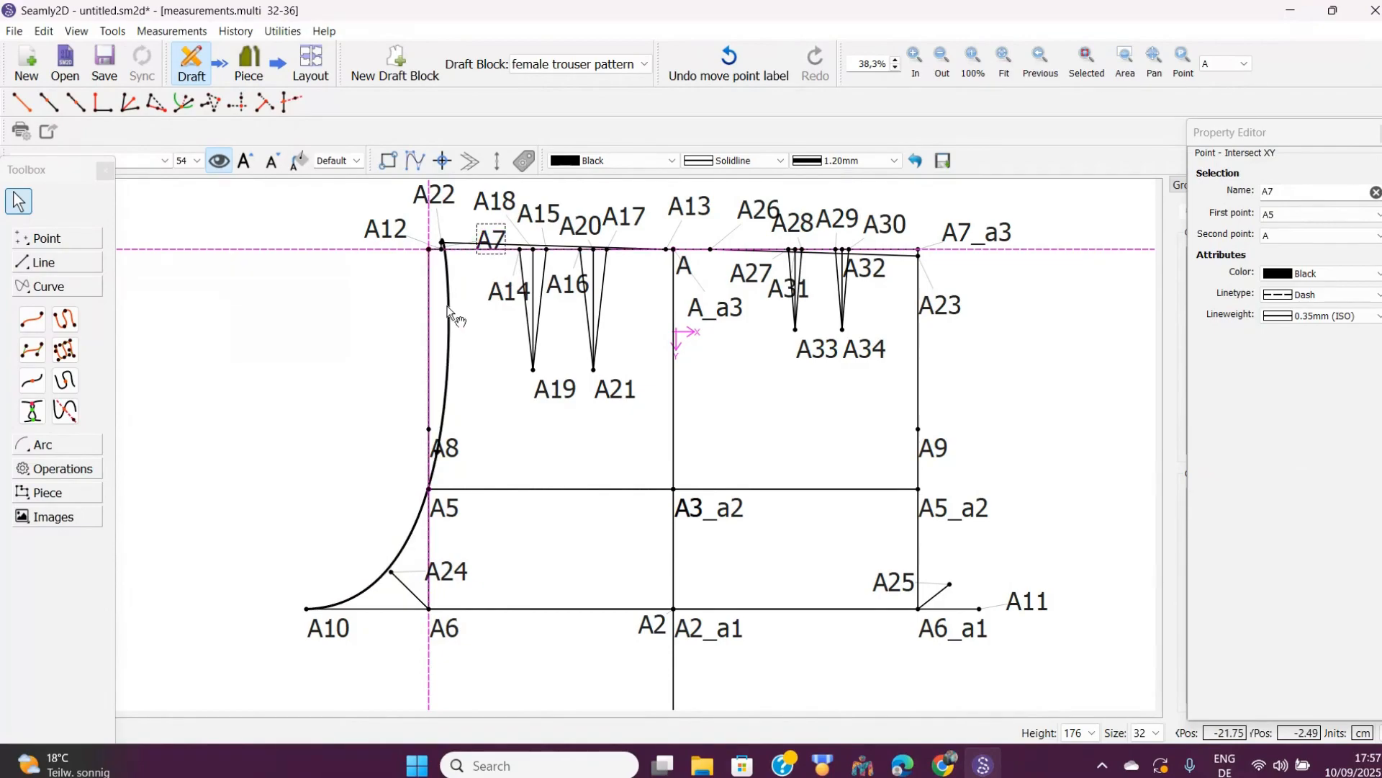
left_click(450, 311)
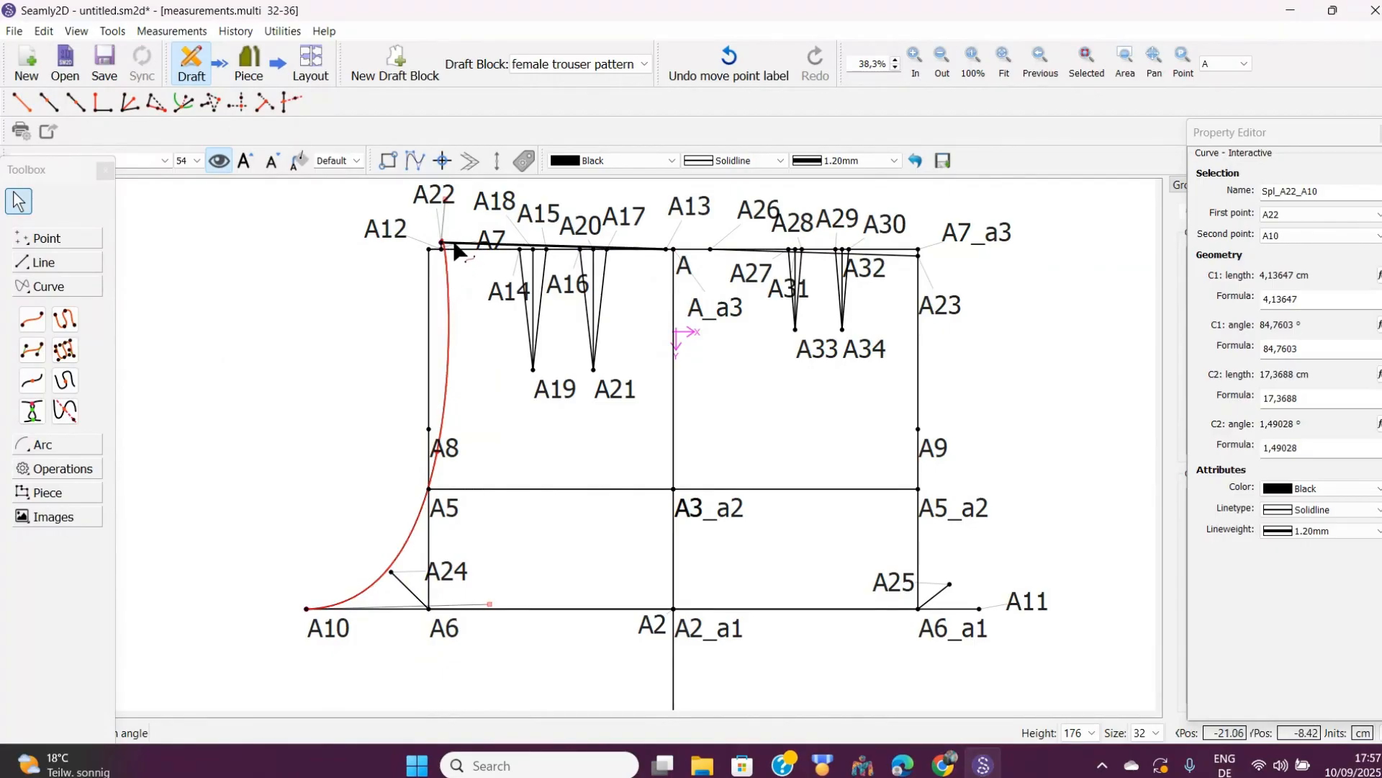
left_click_drag(446, 257, 403, 359)
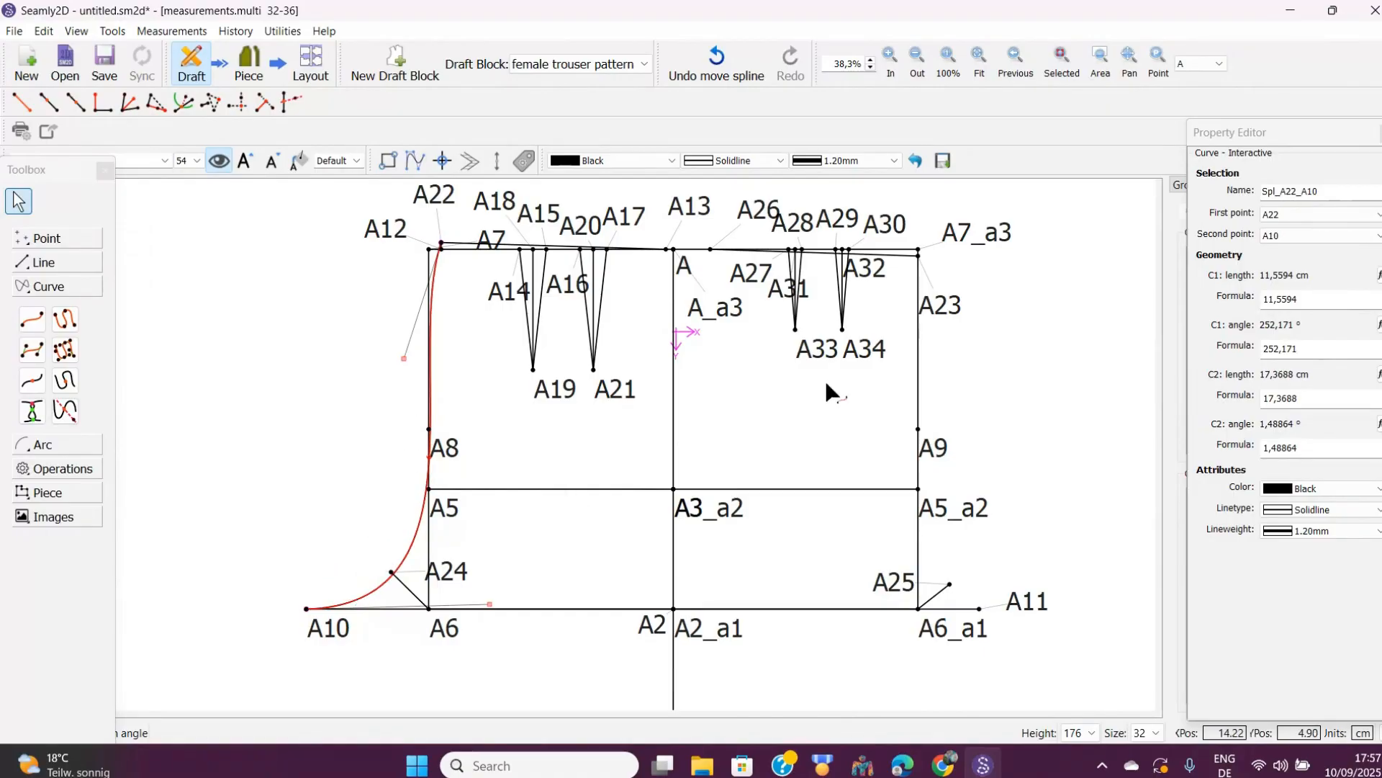
Change the colour of the vertical construction line between A7 and A6 to Deep Pink.
right_click(430, 395)
left_click(464, 400)
left_click(704, 410)
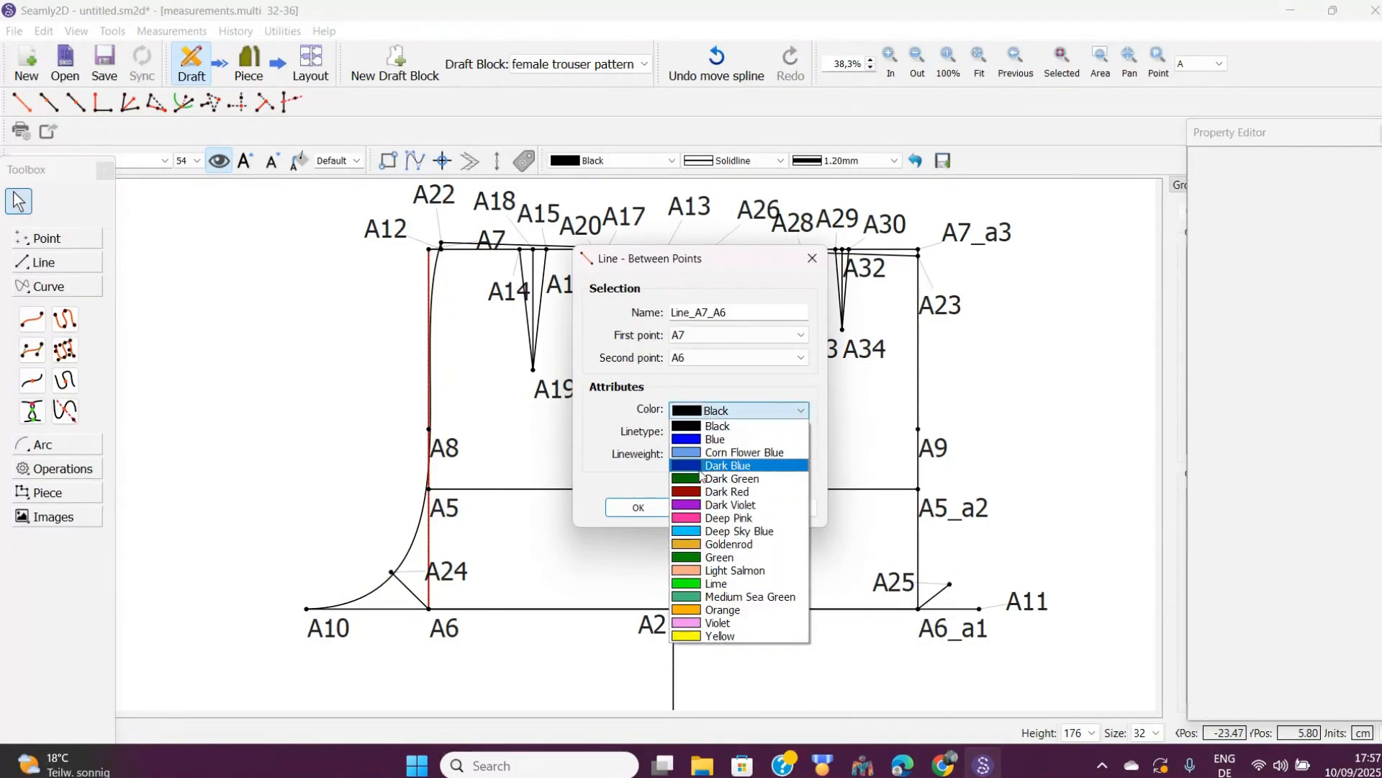
left_click(694, 518)
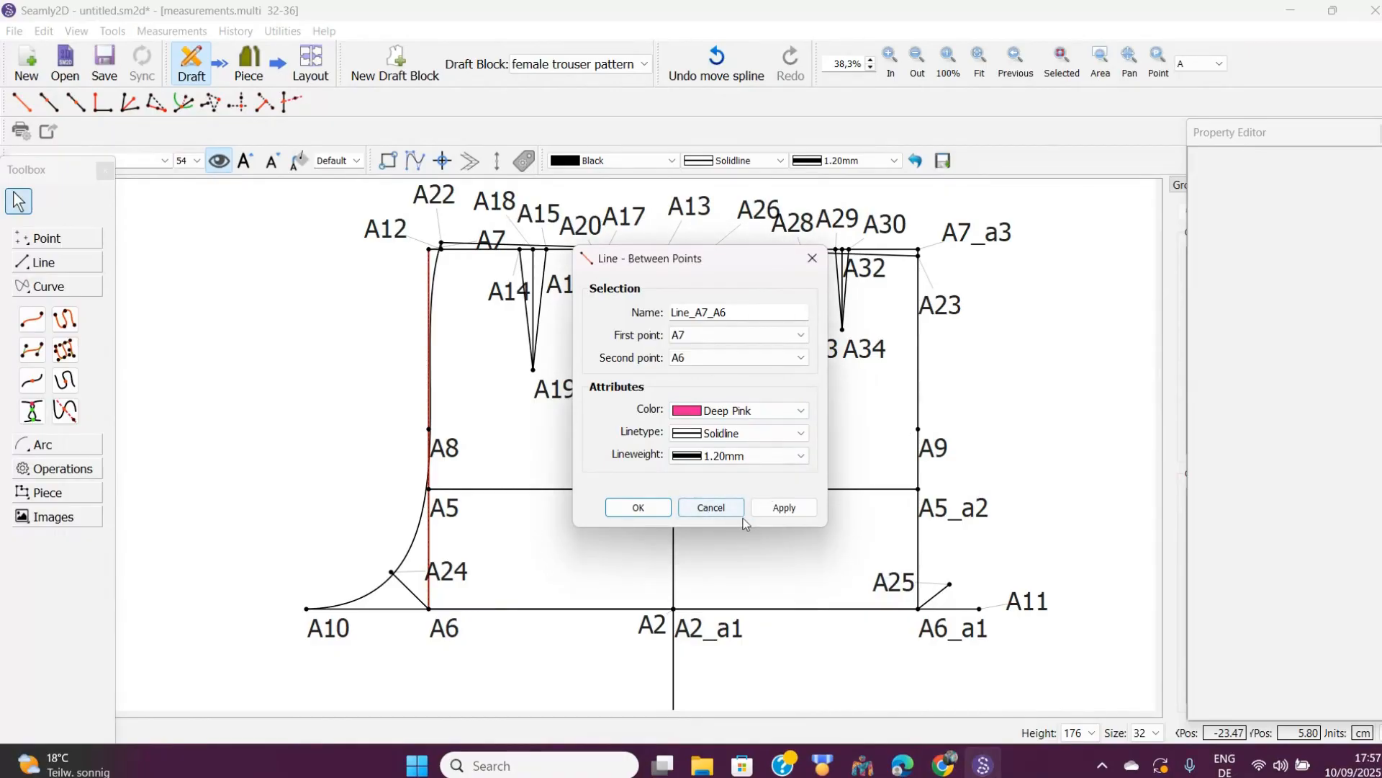
left_click(784, 507)
left_click(652, 508)
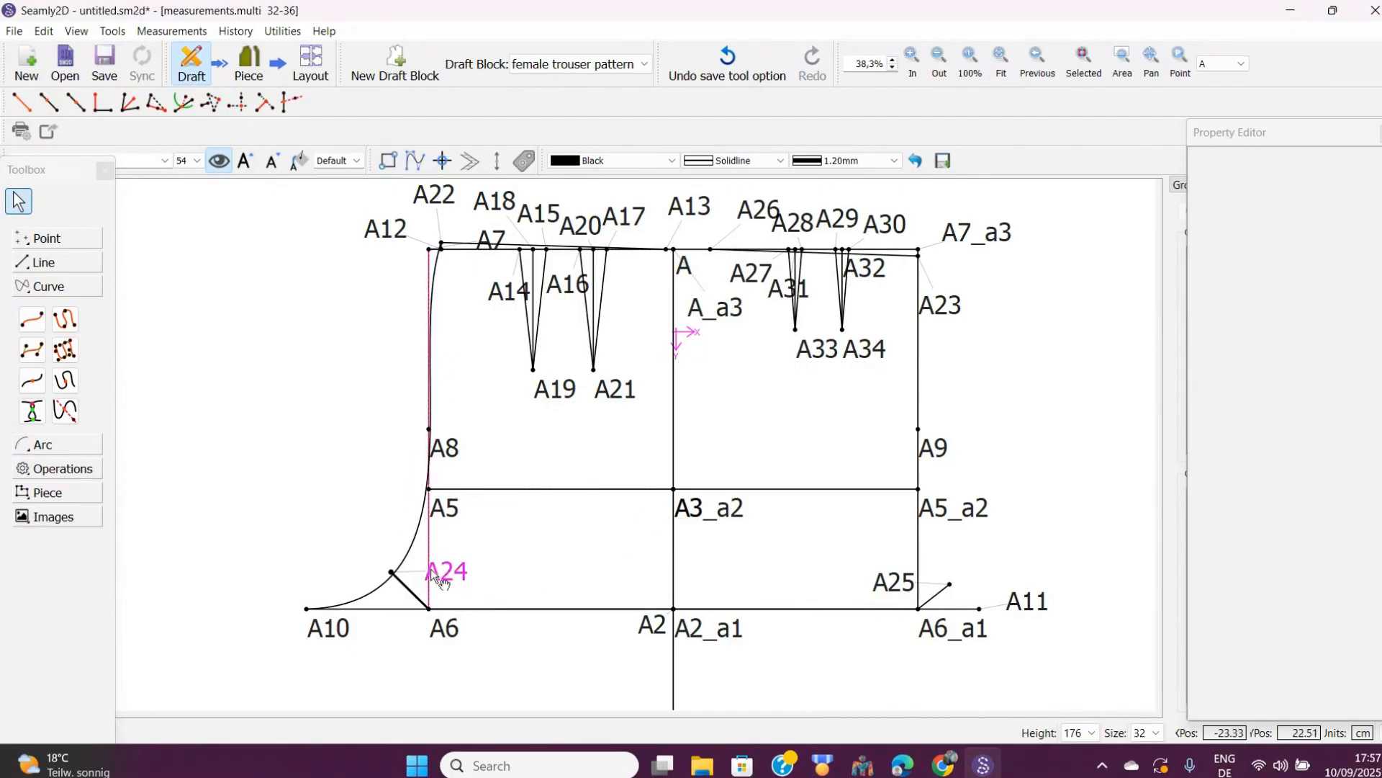
Change the colour of the back crotch curve between A22 and A10 to Lime.
left_click(413, 546)
right_click(412, 546)
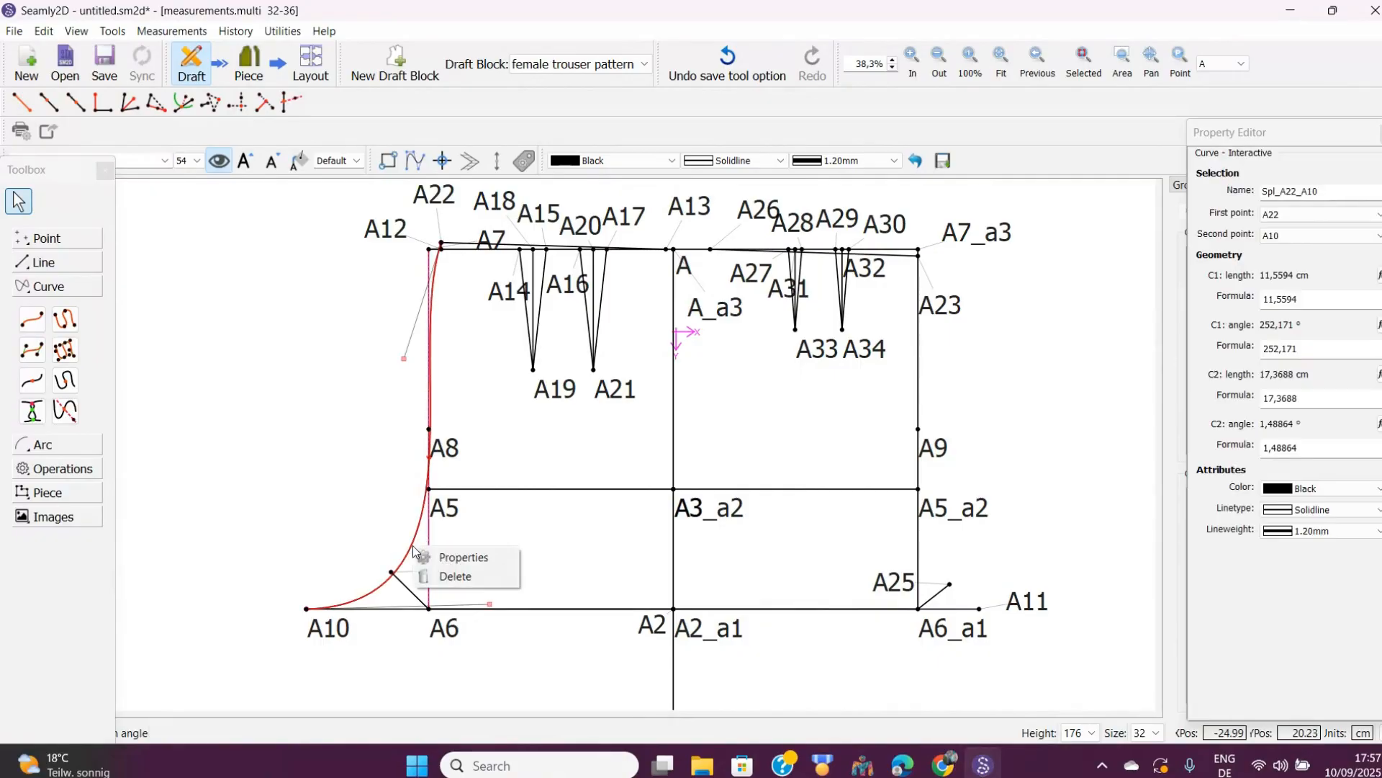
left_click(455, 558)
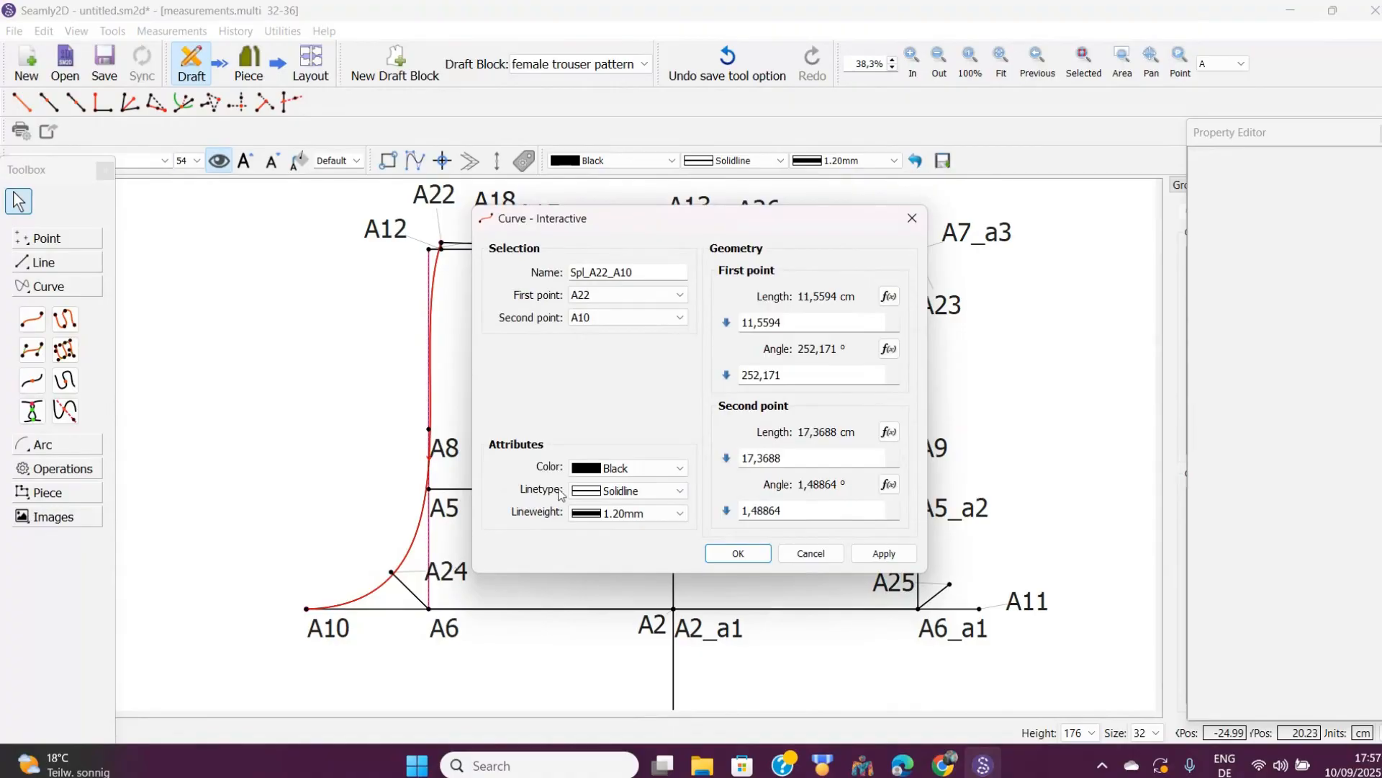
left_click(594, 468)
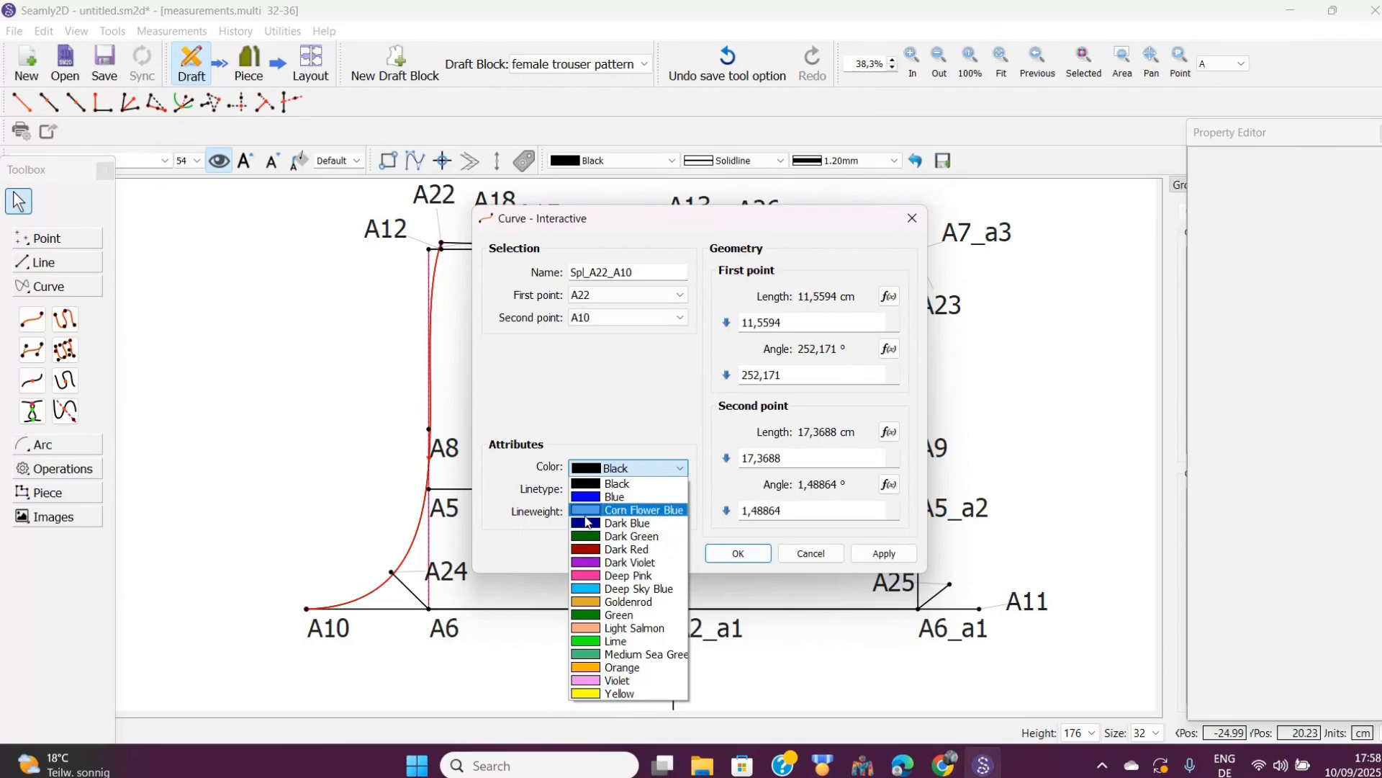
left_click(585, 641)
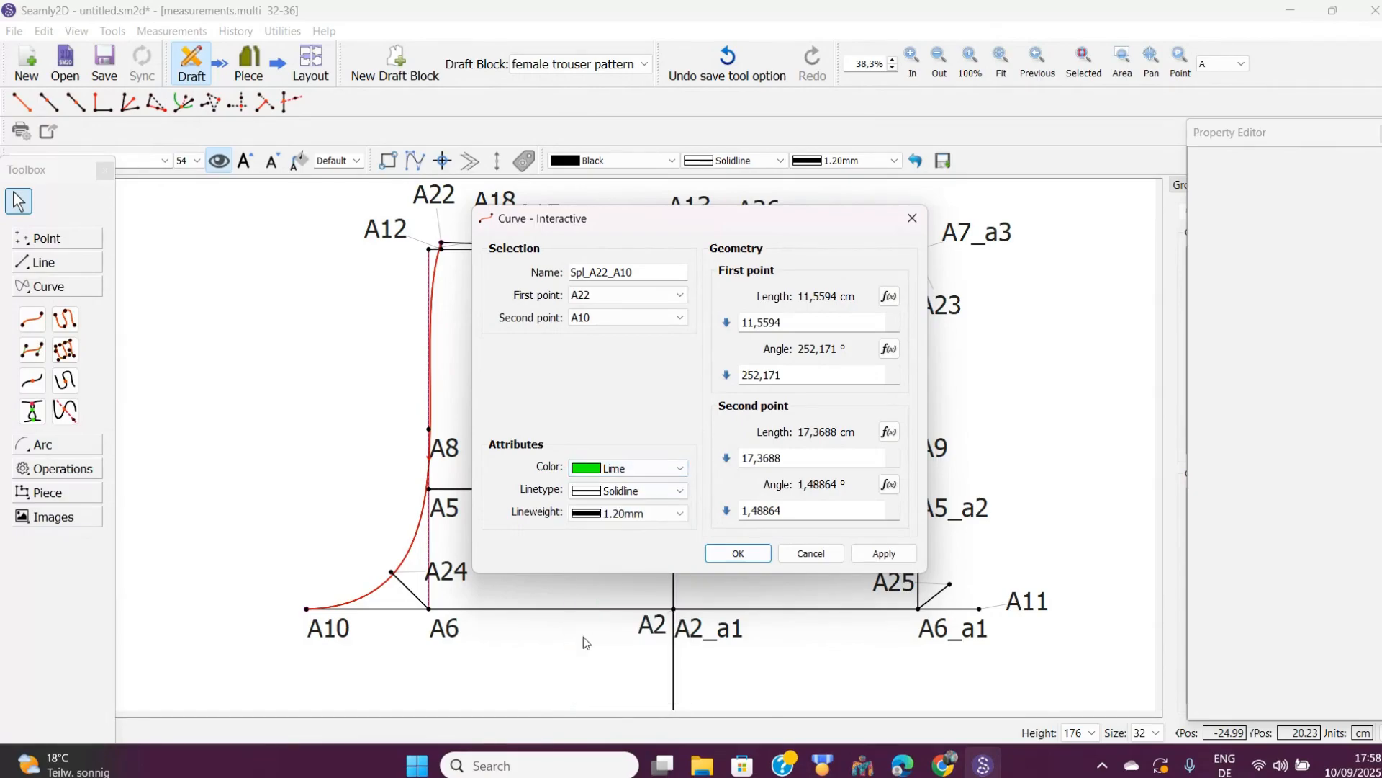
left_click(744, 554)
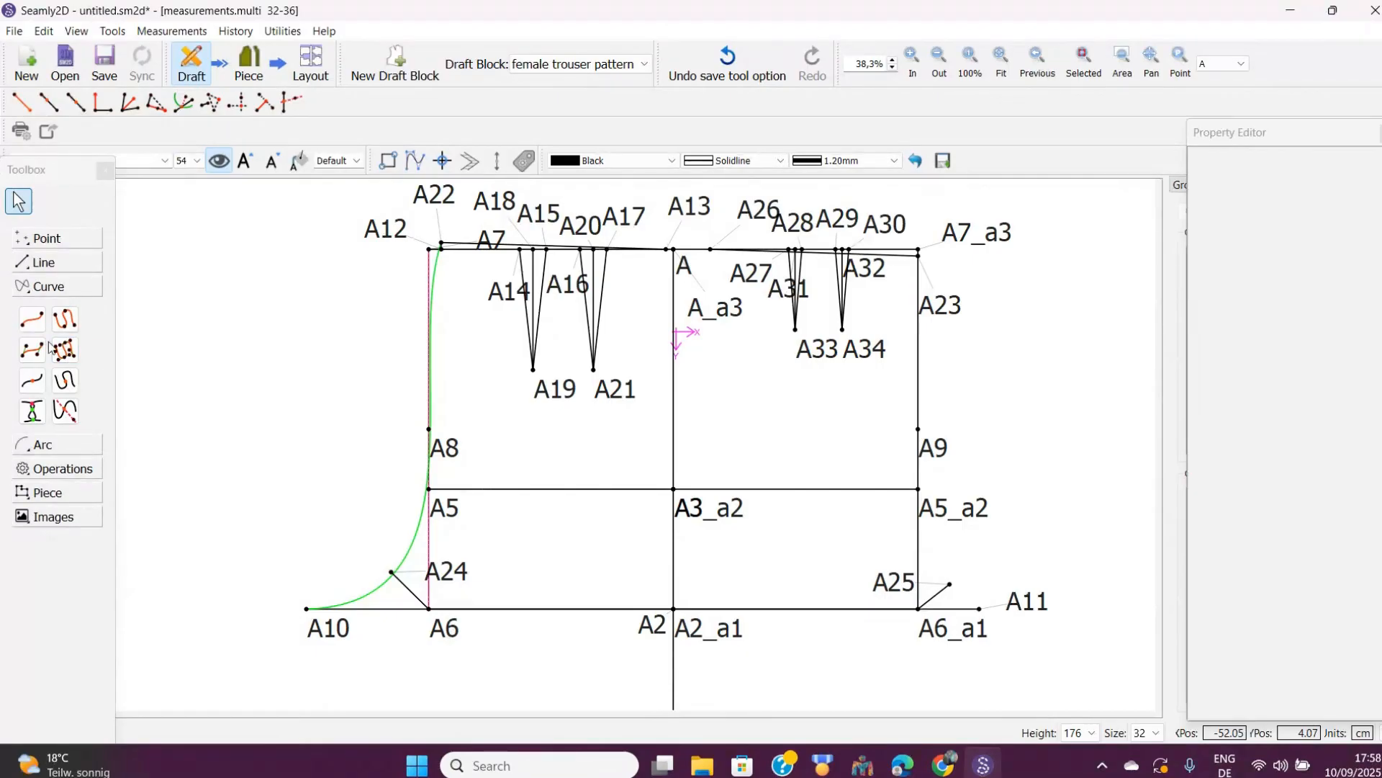
Draw an interactive curve from A23 to A11 as the front crotch seam and move the A23 label clear of it.
left_click(26, 320)
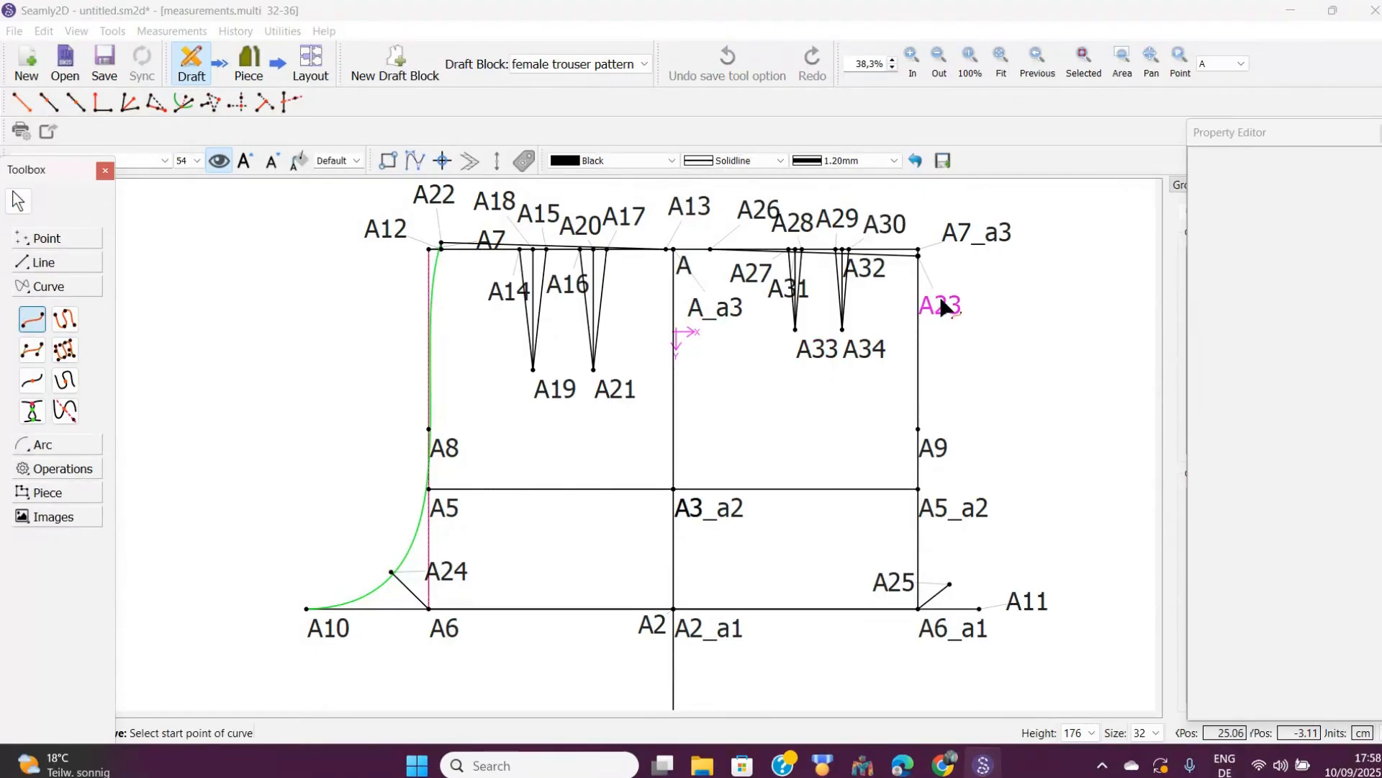
left_click(943, 306)
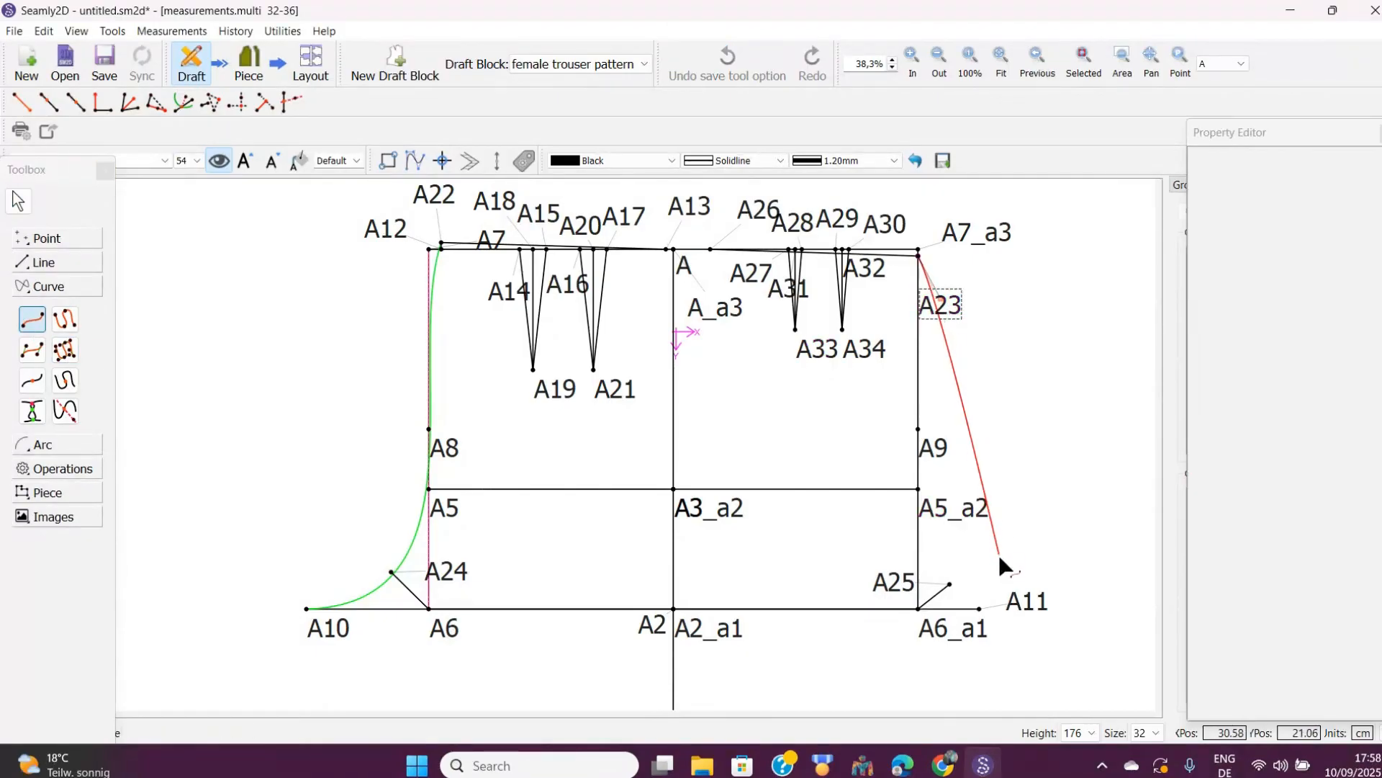
left_click(1018, 611)
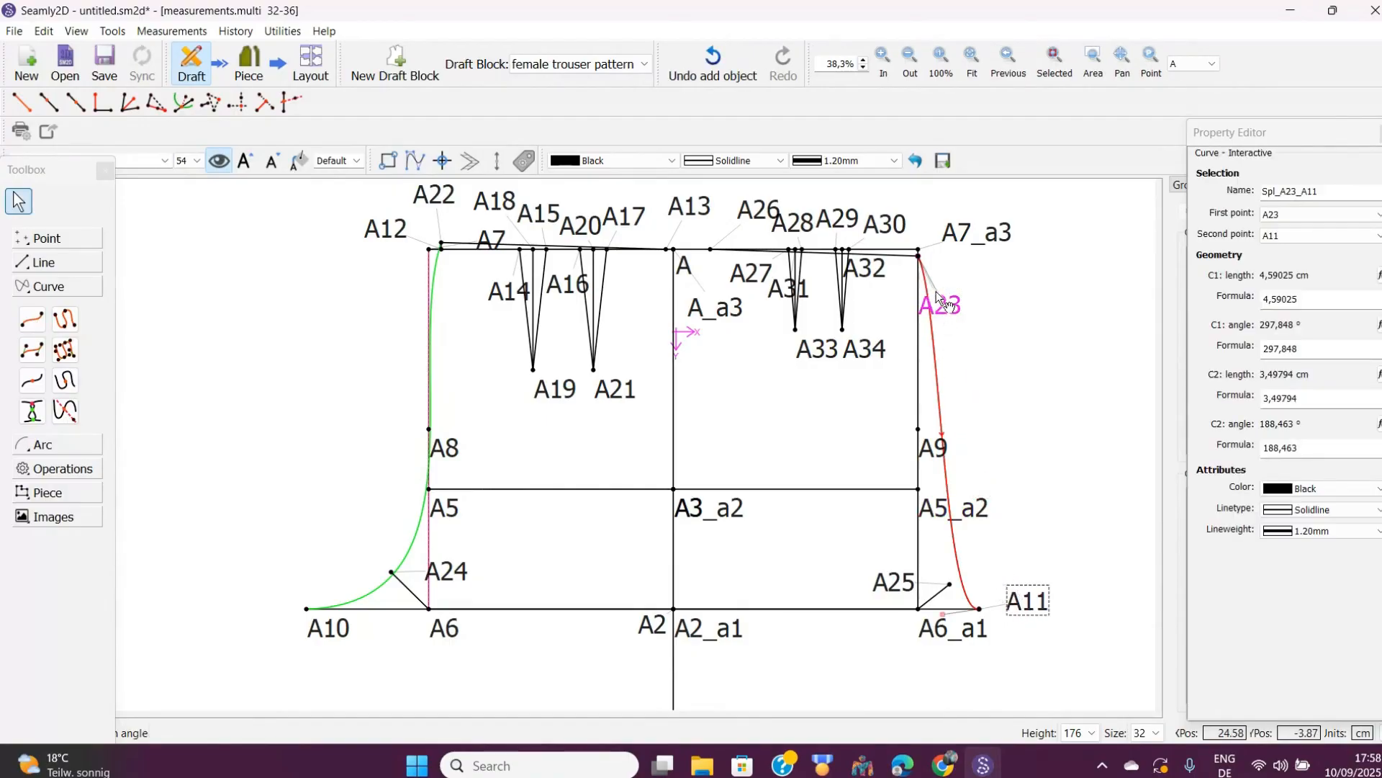
left_click_drag(953, 308, 1030, 276)
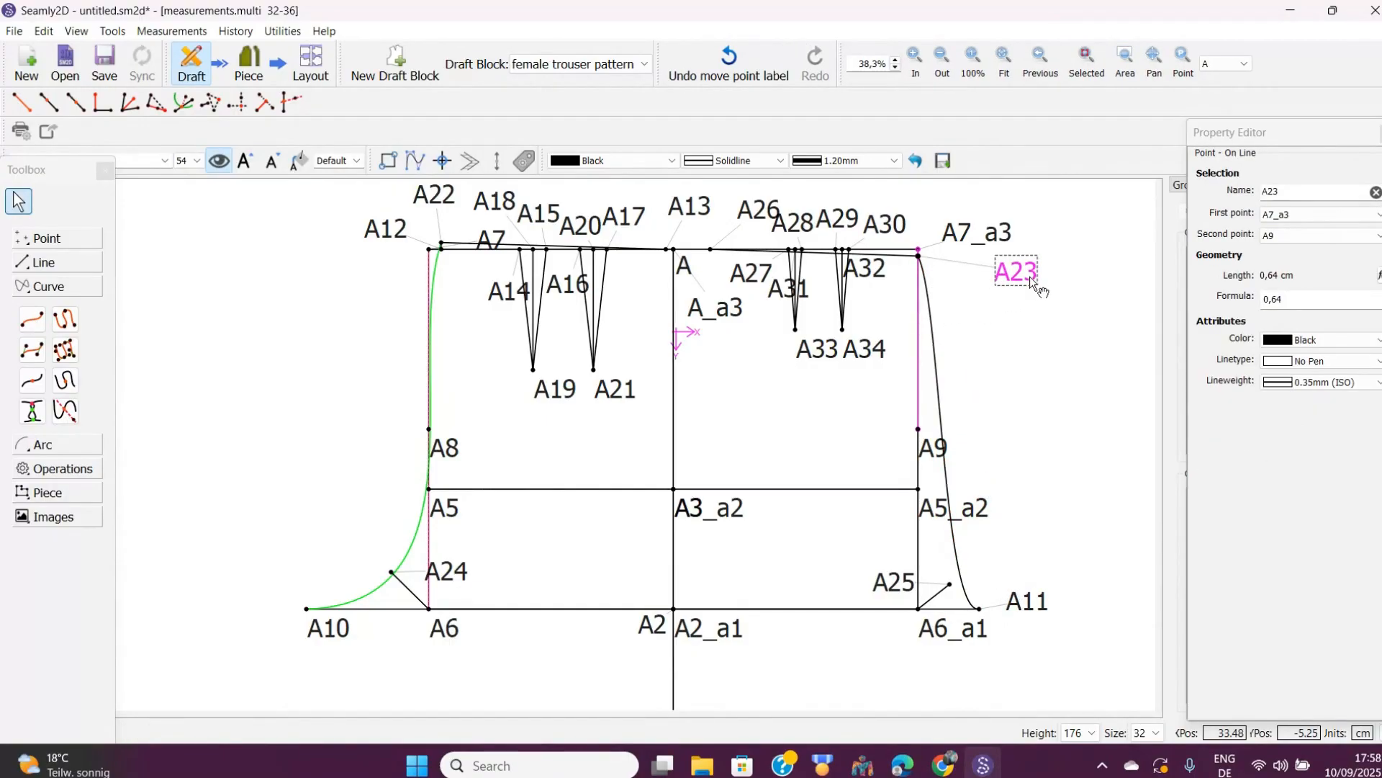
Reshape the front crotch curve, pulling its A23 handle to about 18 cm at 269,35° and its A11 handle to about 9,13 cm at 144,1°.
left_click(934, 323)
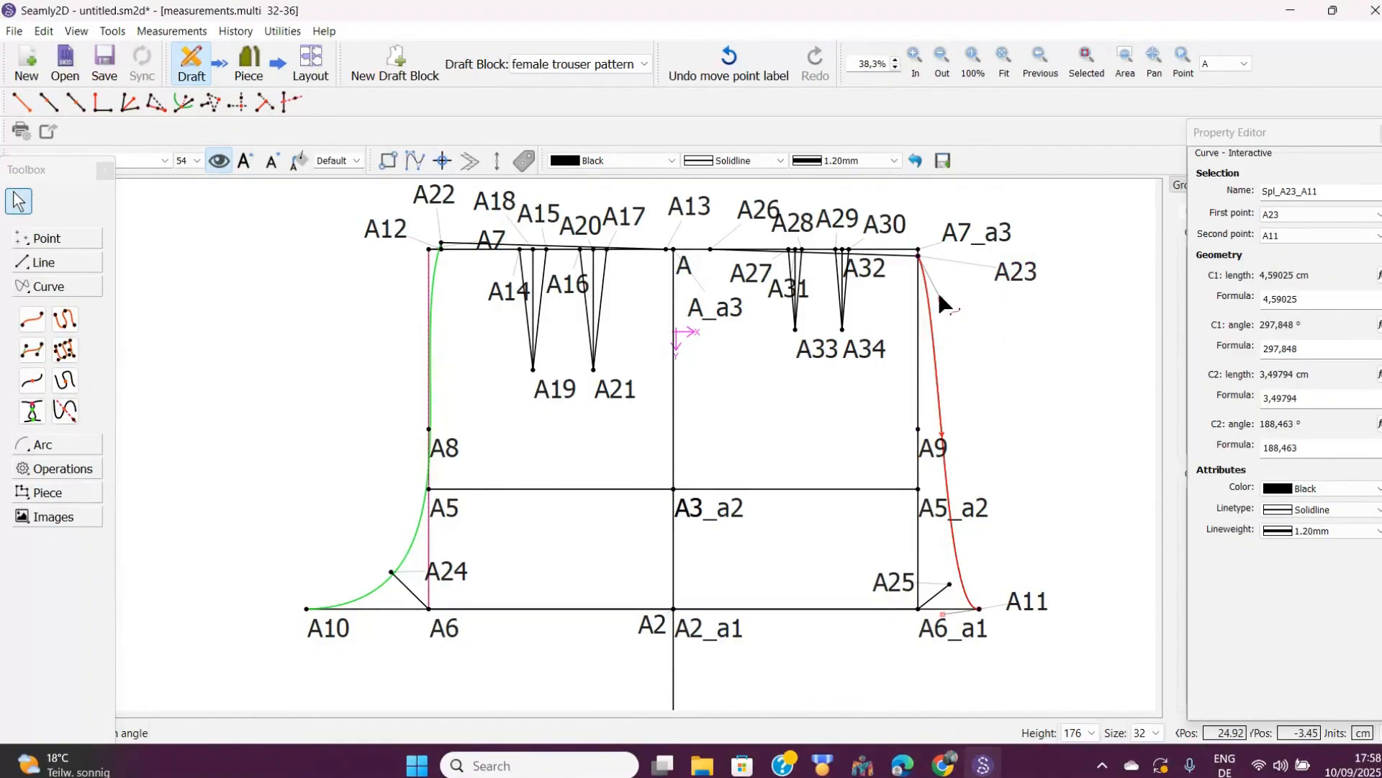
left_click(939, 292)
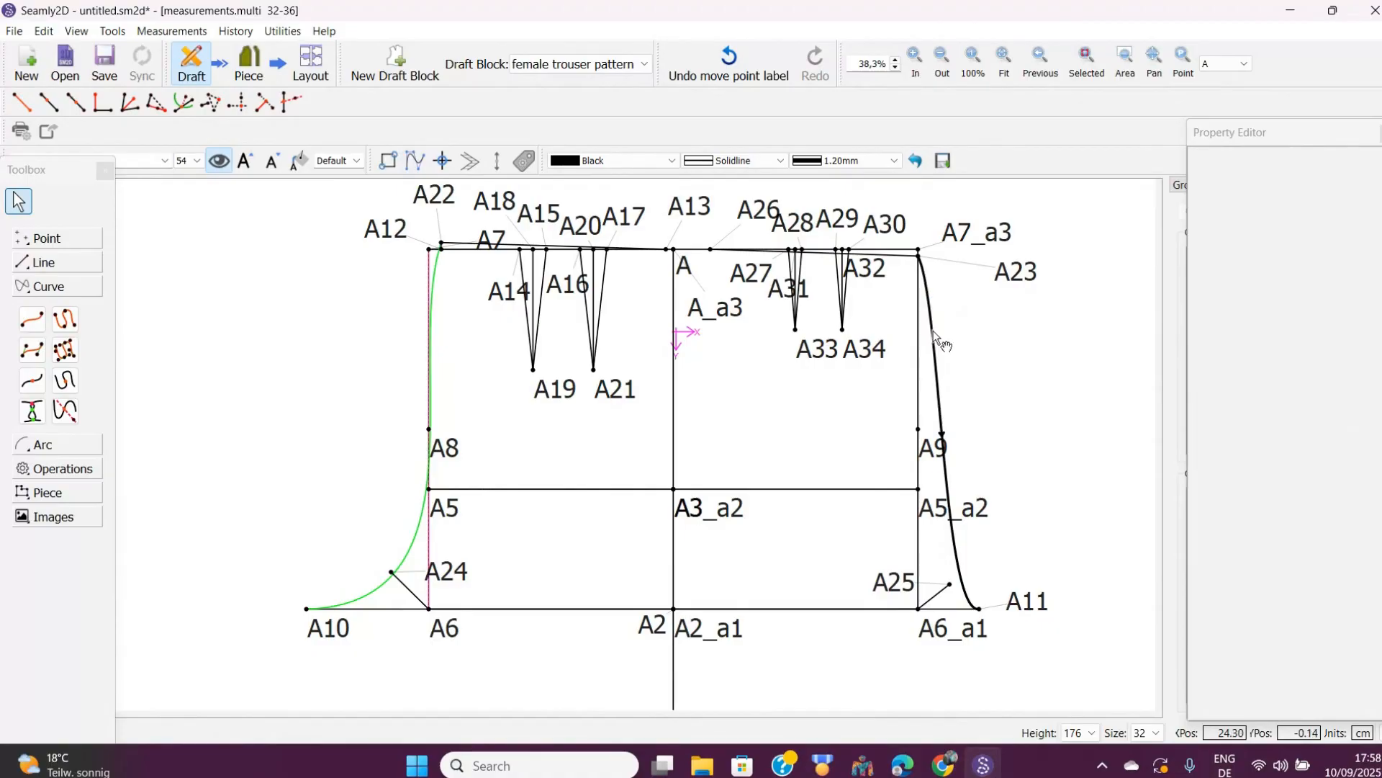
left_click(933, 330)
left_click_drag(940, 297, 907, 440)
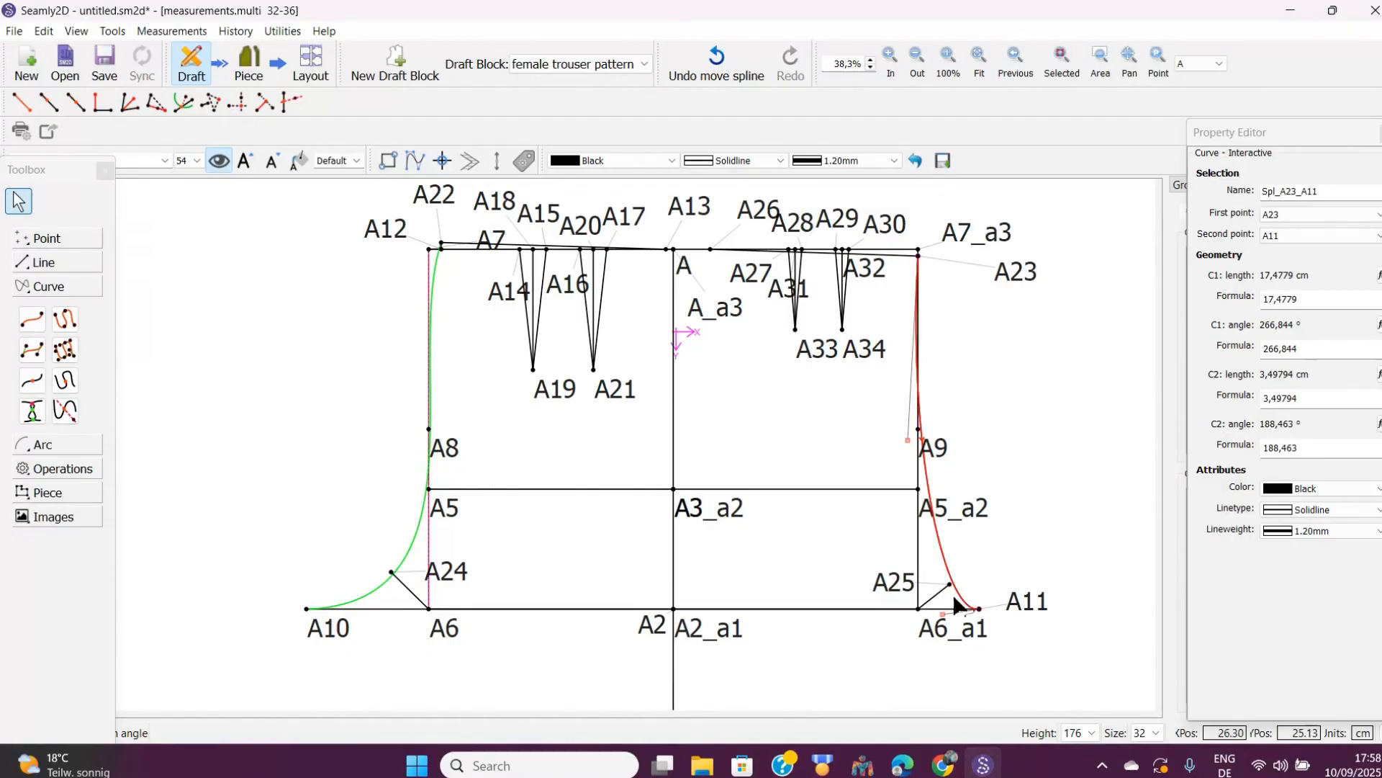
left_click_drag(941, 612, 900, 551)
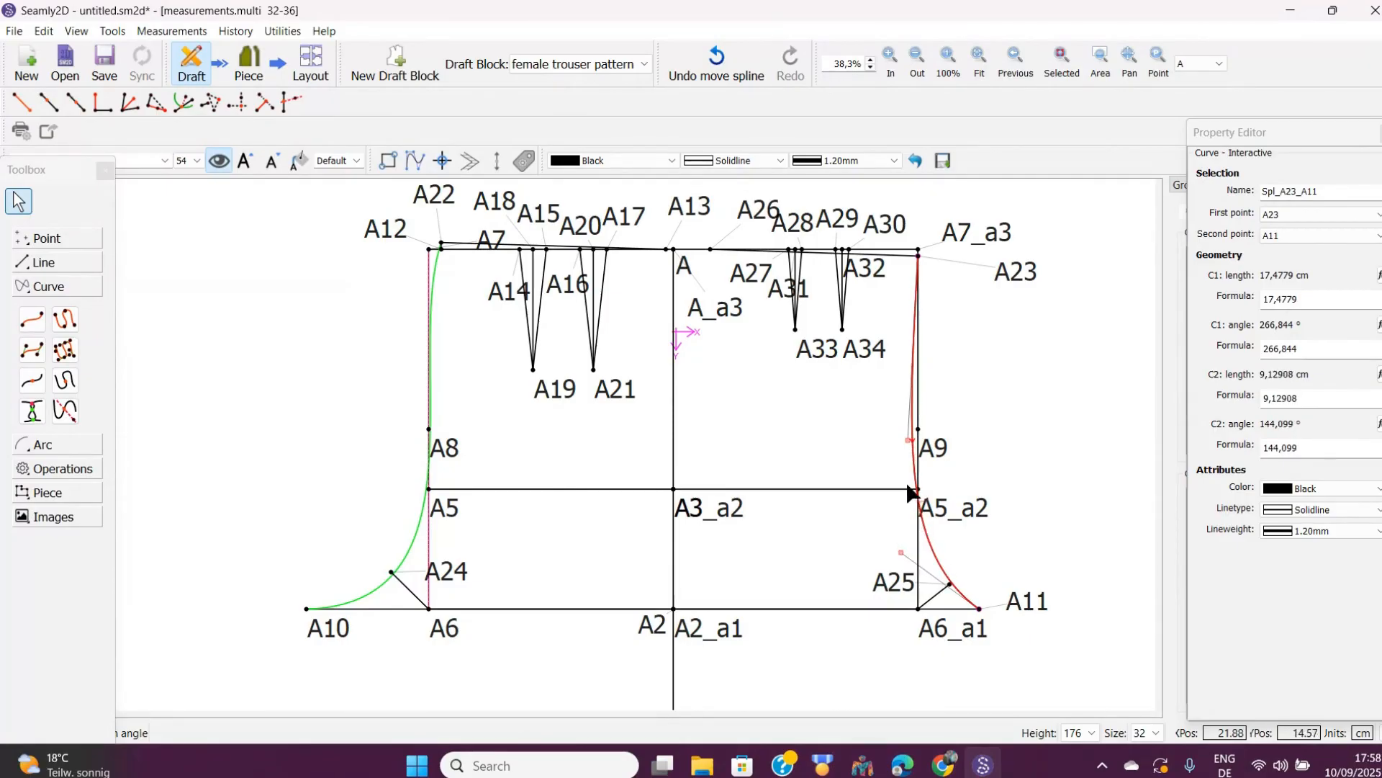
left_click_drag(909, 440, 917, 448)
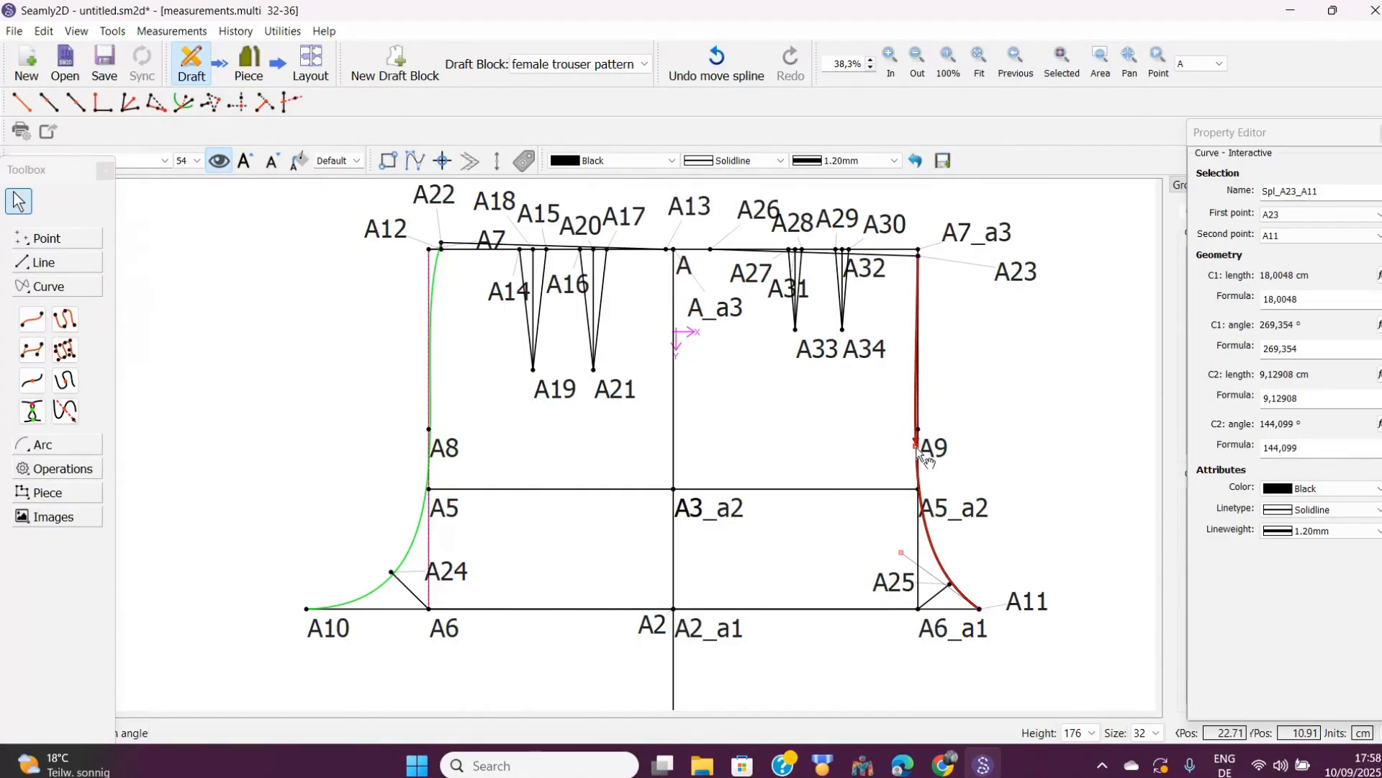
left_click(1029, 438)
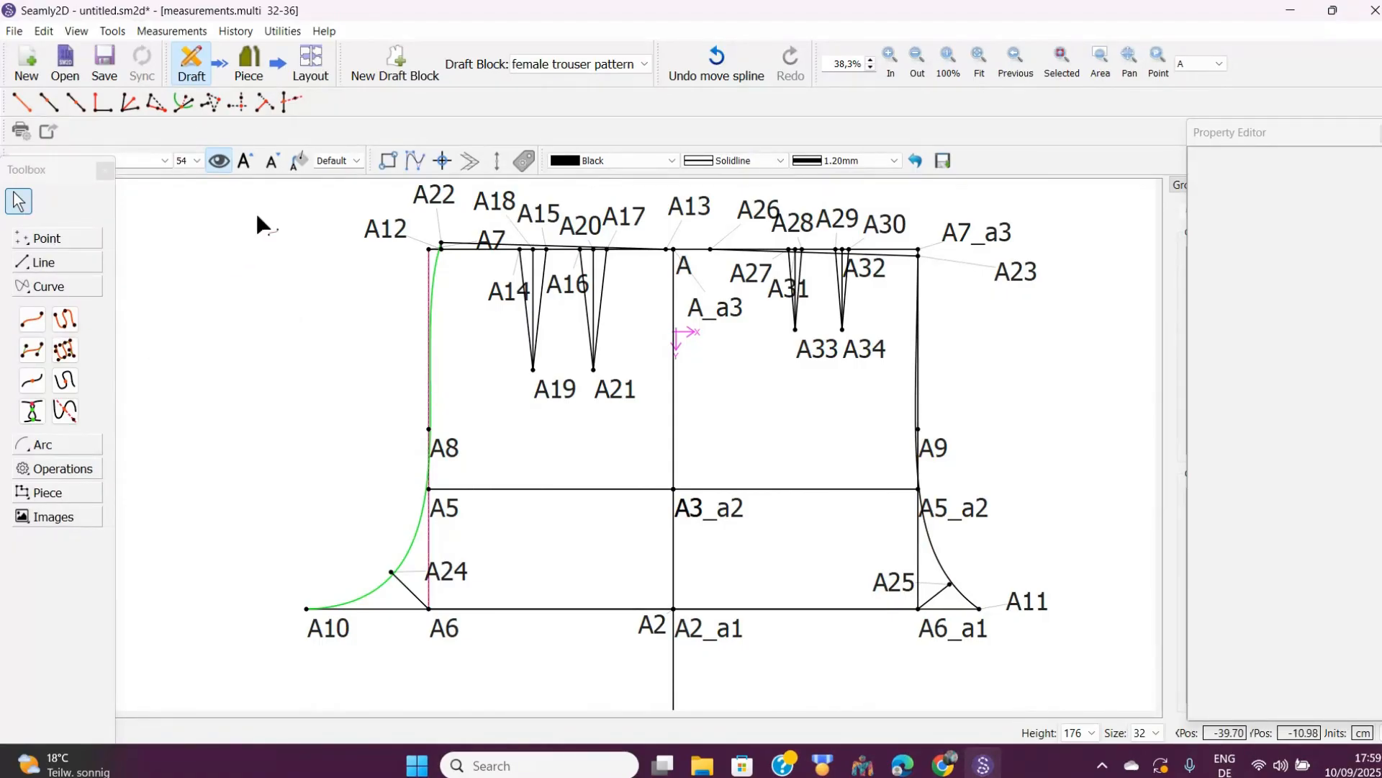
Hide the point names to view the drafted outline without labels, and show them again.
left_click(218, 161)
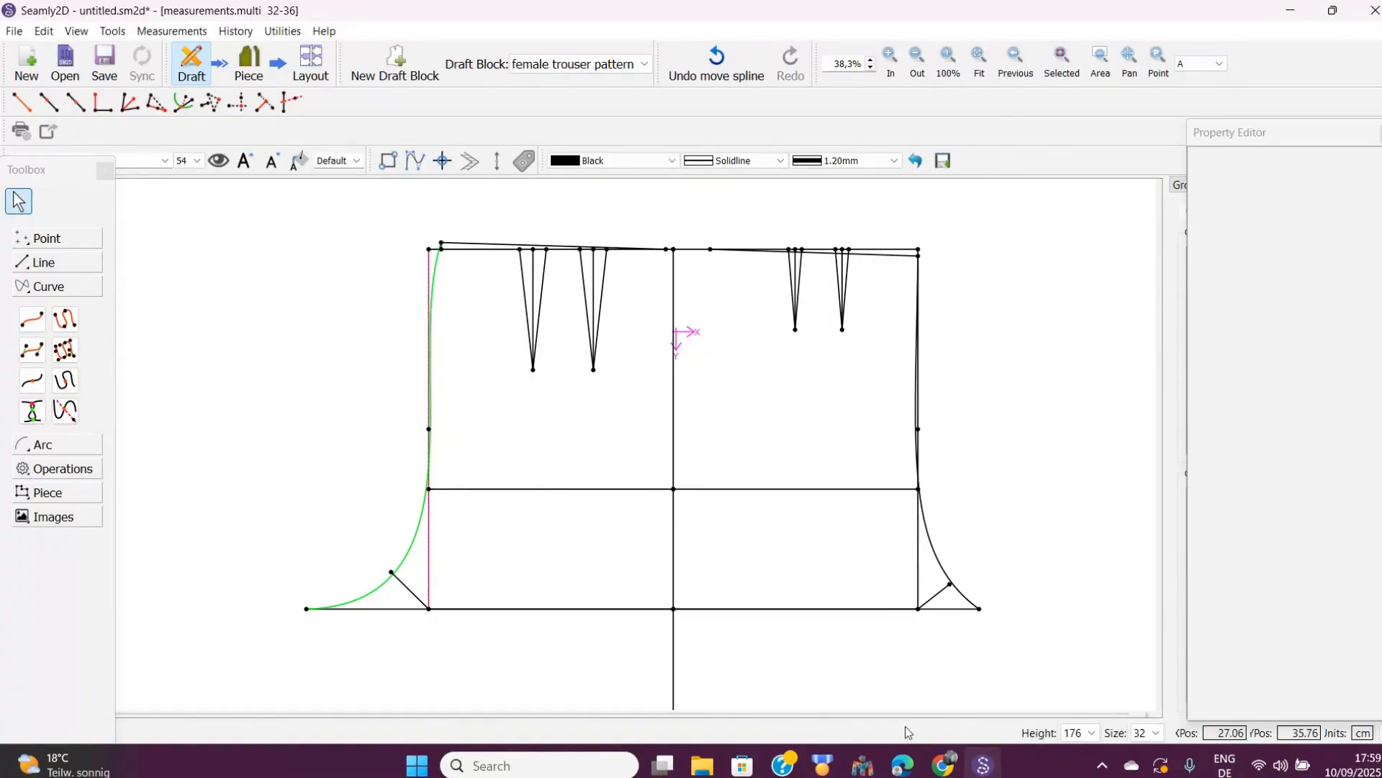
left_click(218, 160)
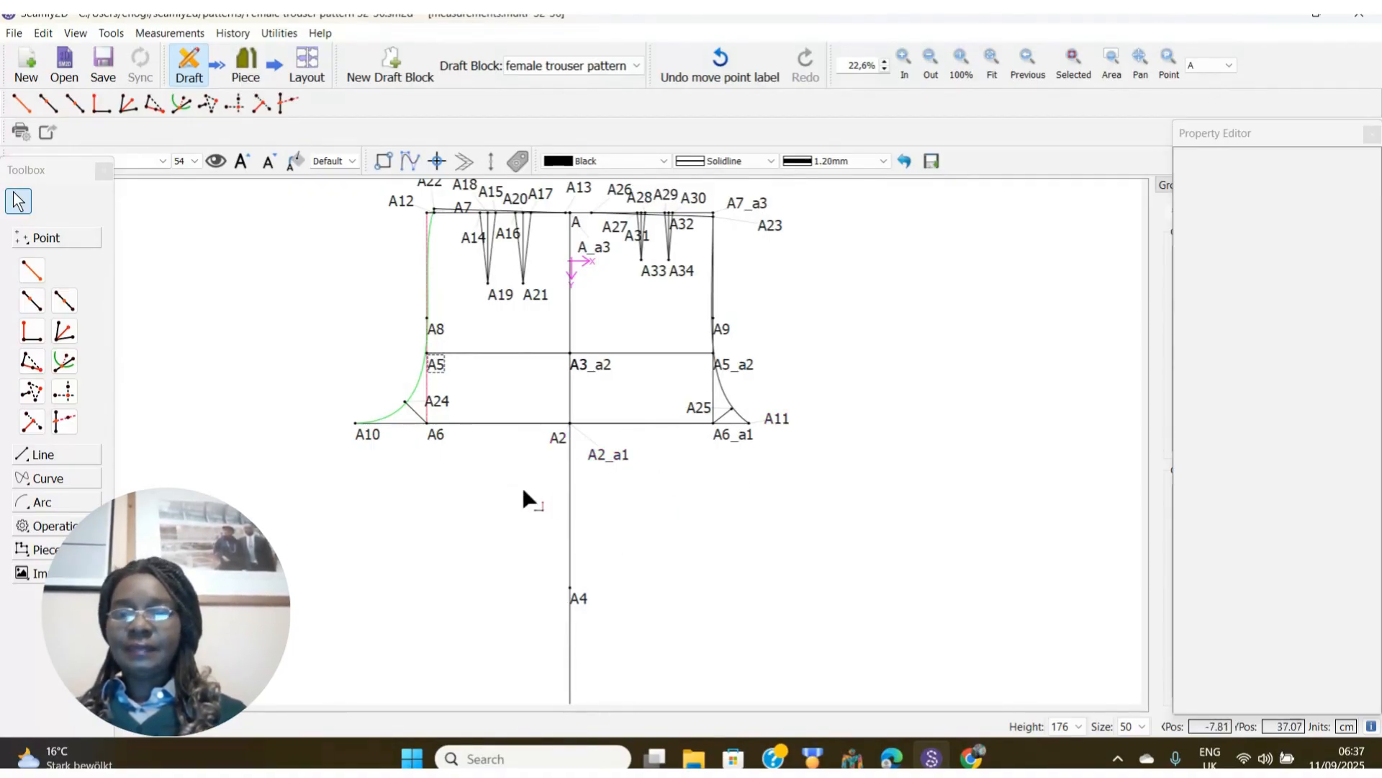
Add a point on the line from A10 to A2 at CurrentLength/2 to mark the middle of the back crotch line.
left_click(72, 306)
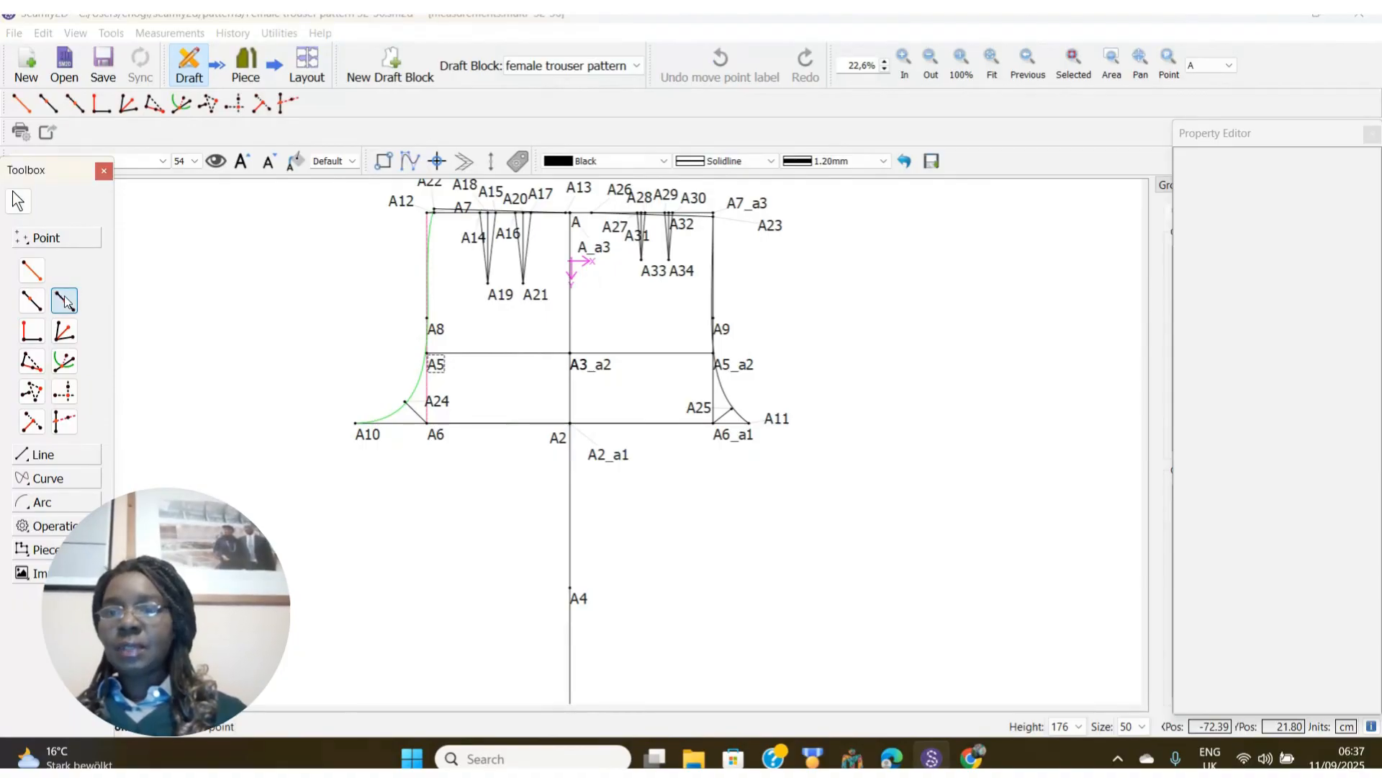
left_click(364, 436)
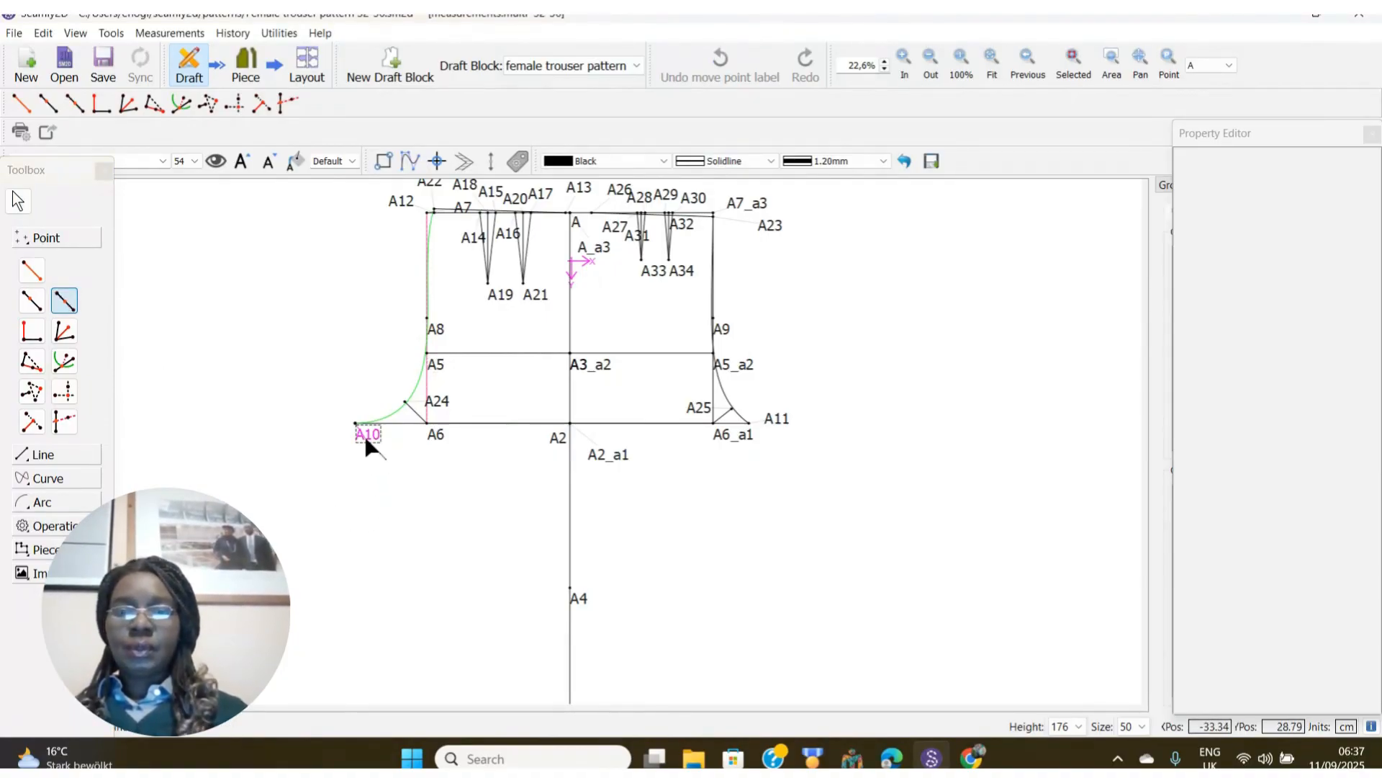
left_click(565, 440)
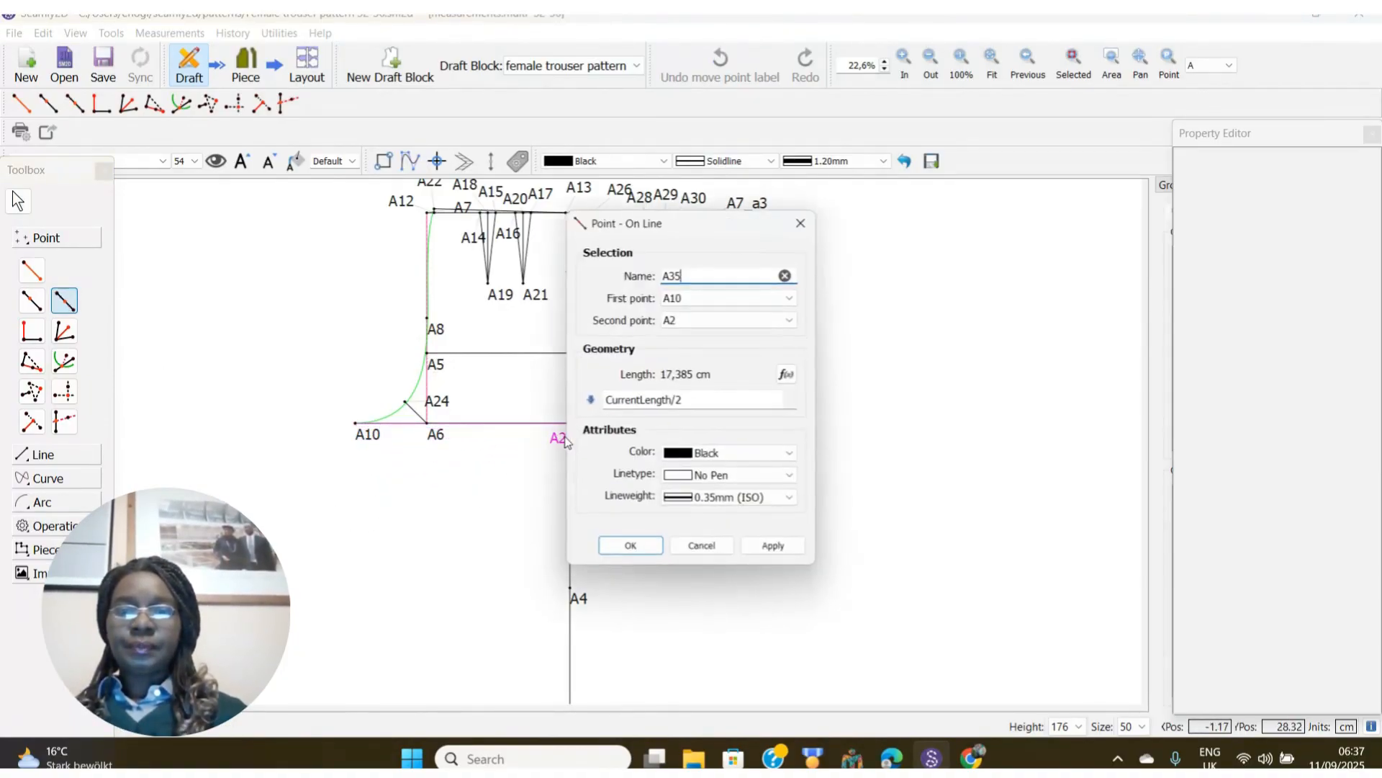
left_click(630, 545)
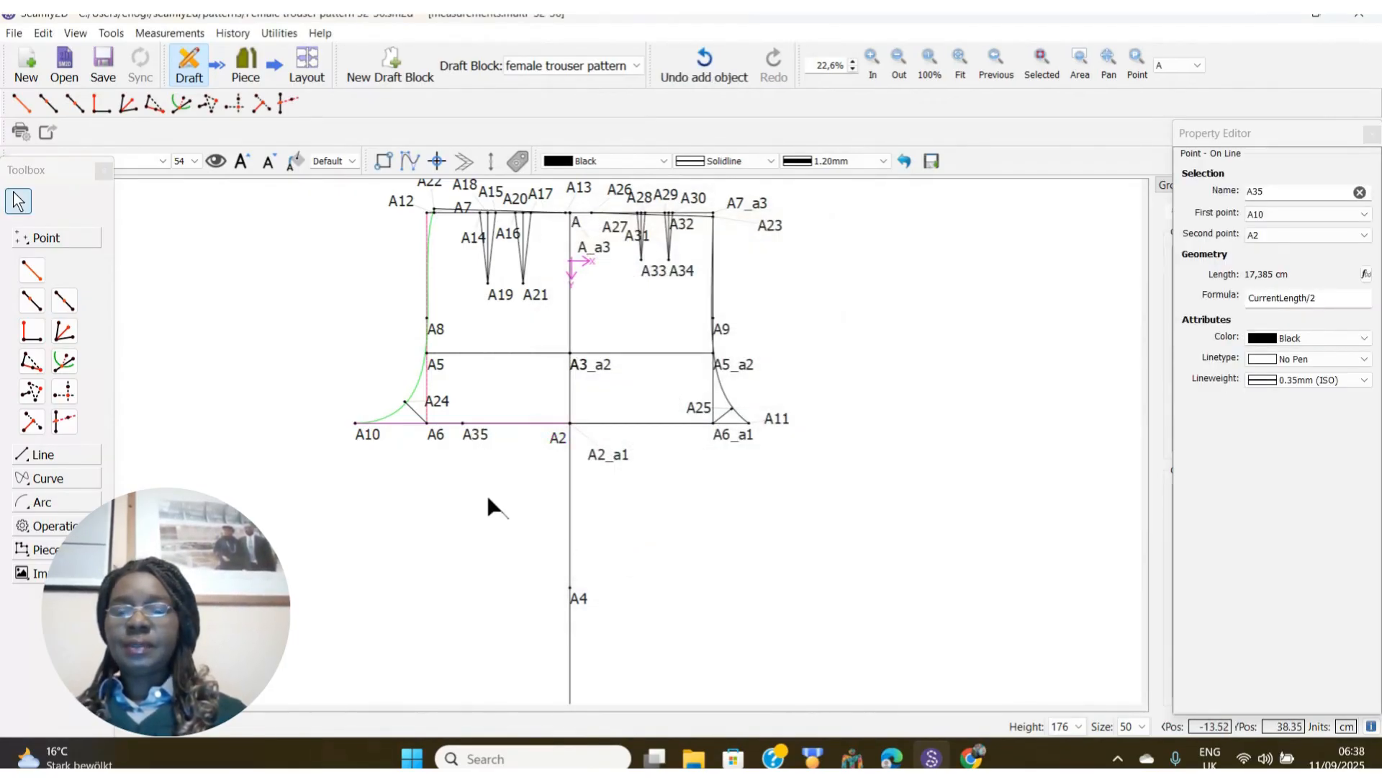
Add a point on the line from A2_a1 to A11 at CurrentLength/2 to mark the middle of the front crotch line.
left_click(65, 304)
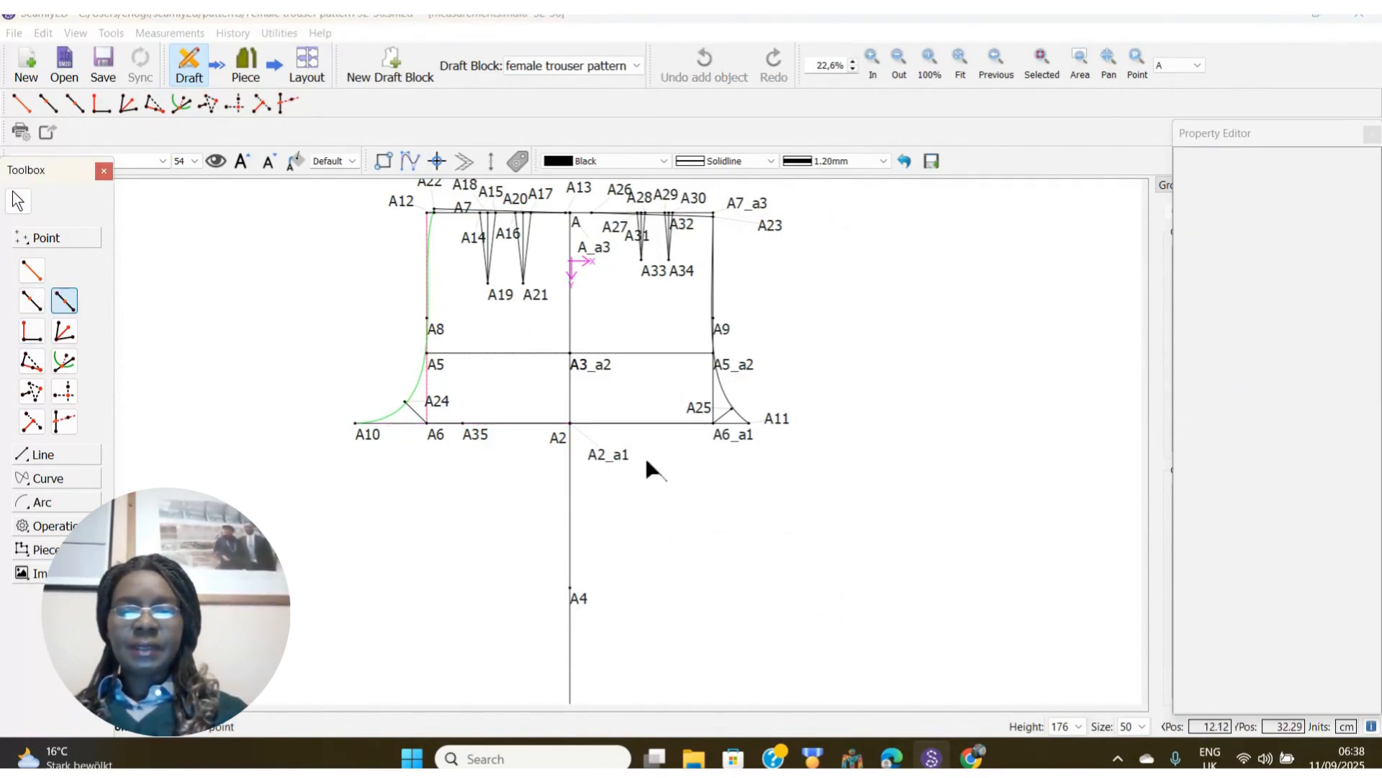
left_click(604, 455)
left_click(780, 427)
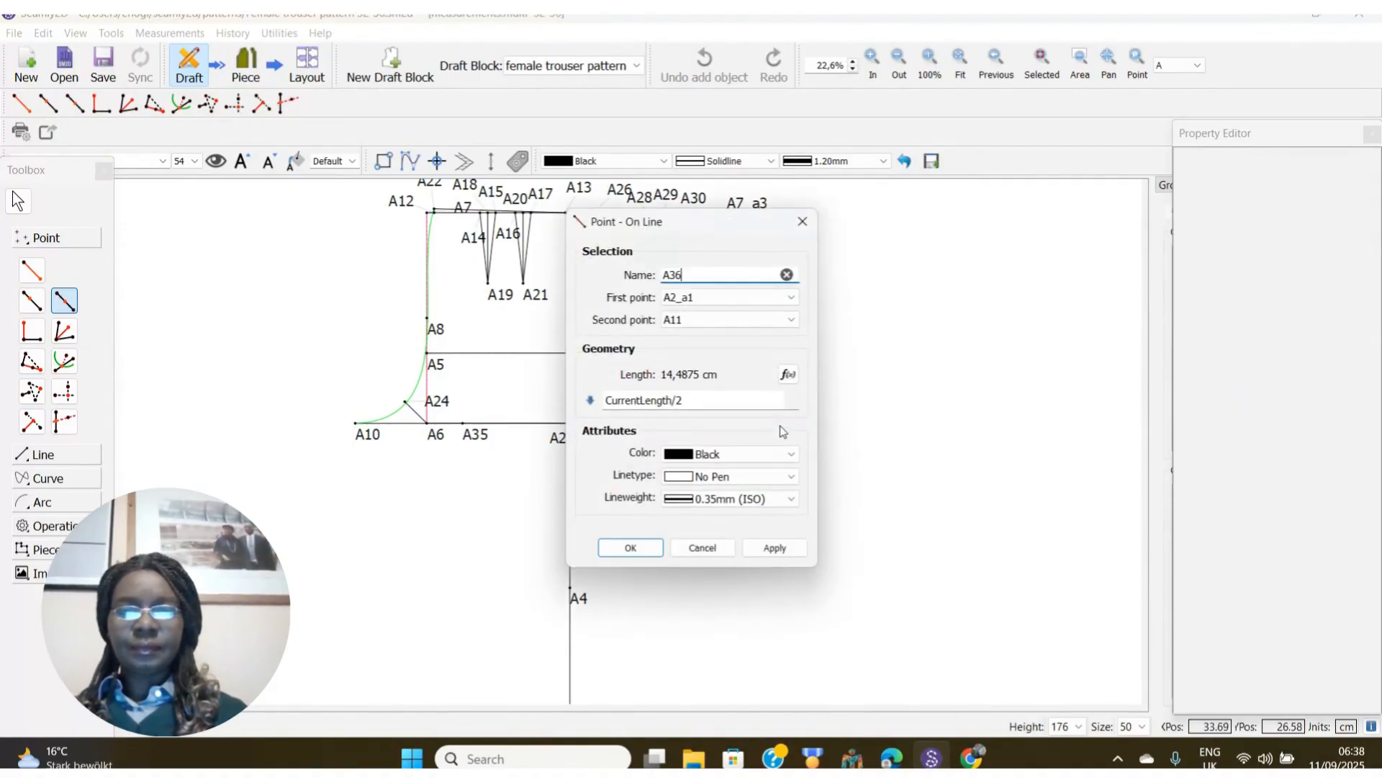
left_click(631, 549)
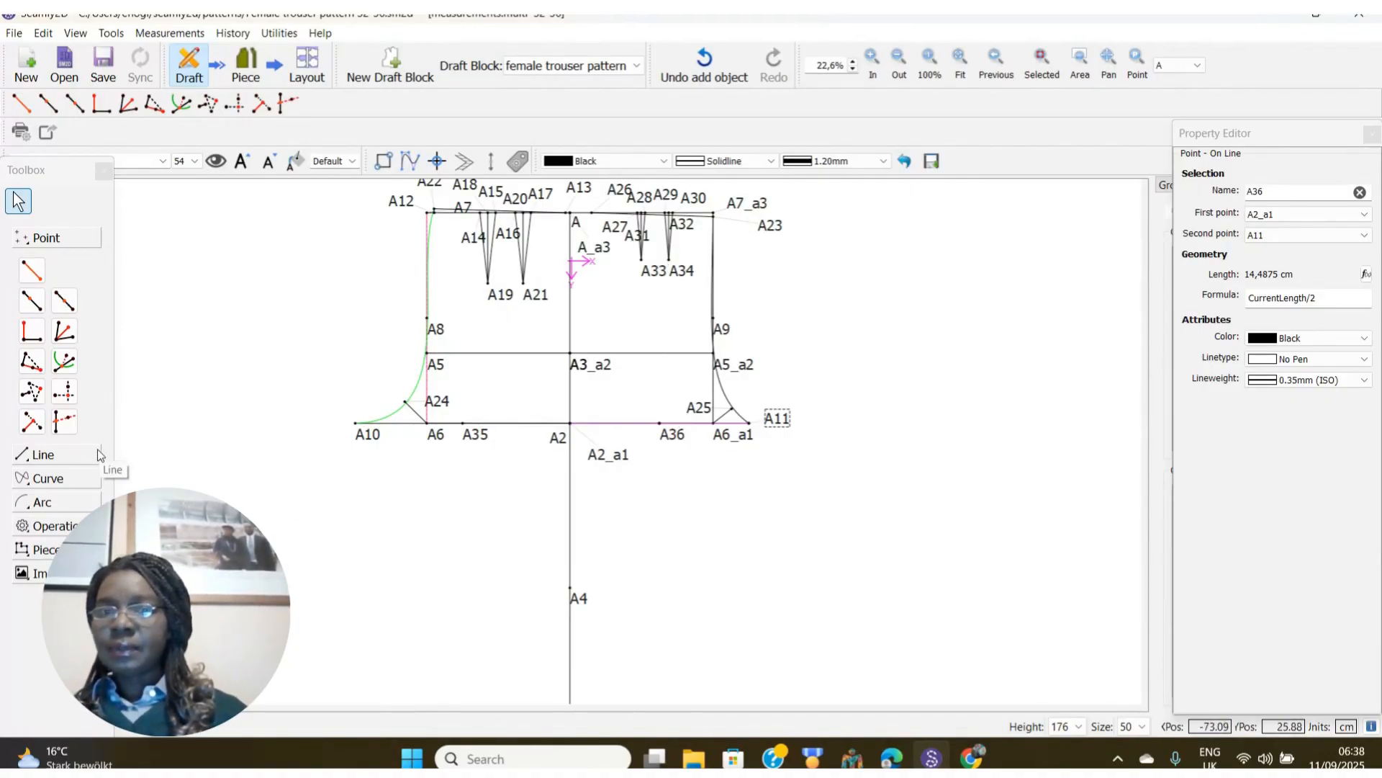
Create an Intersect XY point directly below A36 at the level of A1, using A36 and A1 as reference points.
left_click(64, 392)
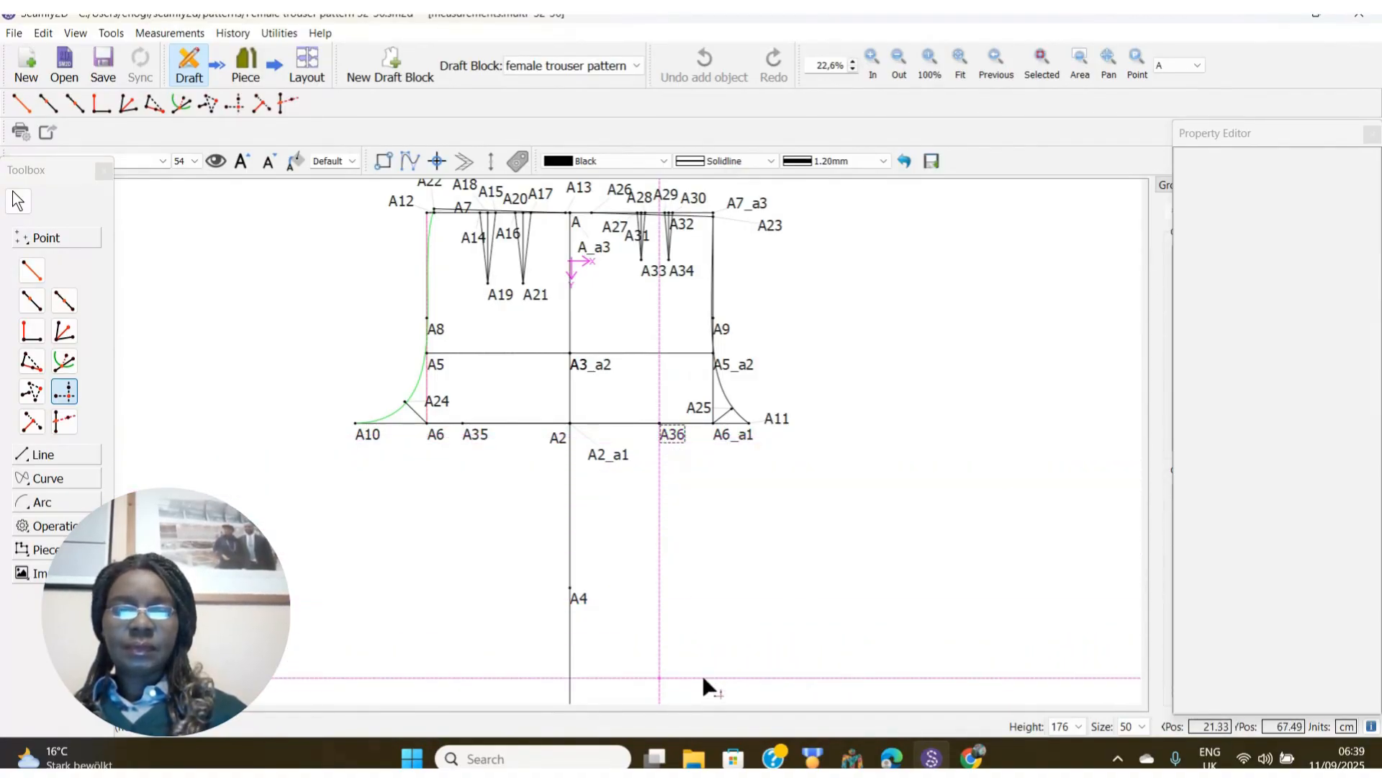
scroll(702, 686, "down", 1)
scroll(703, 685, "down", 1)
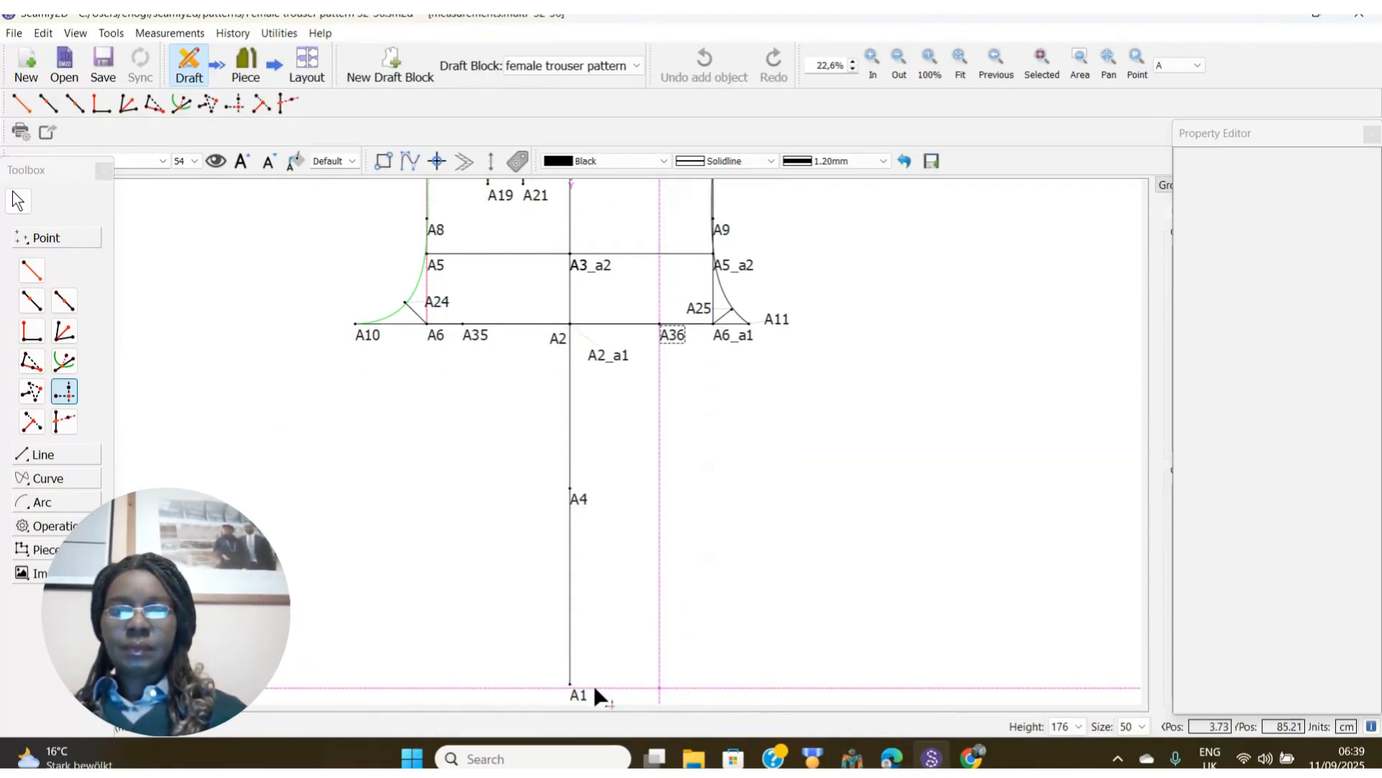
left_click(572, 690)
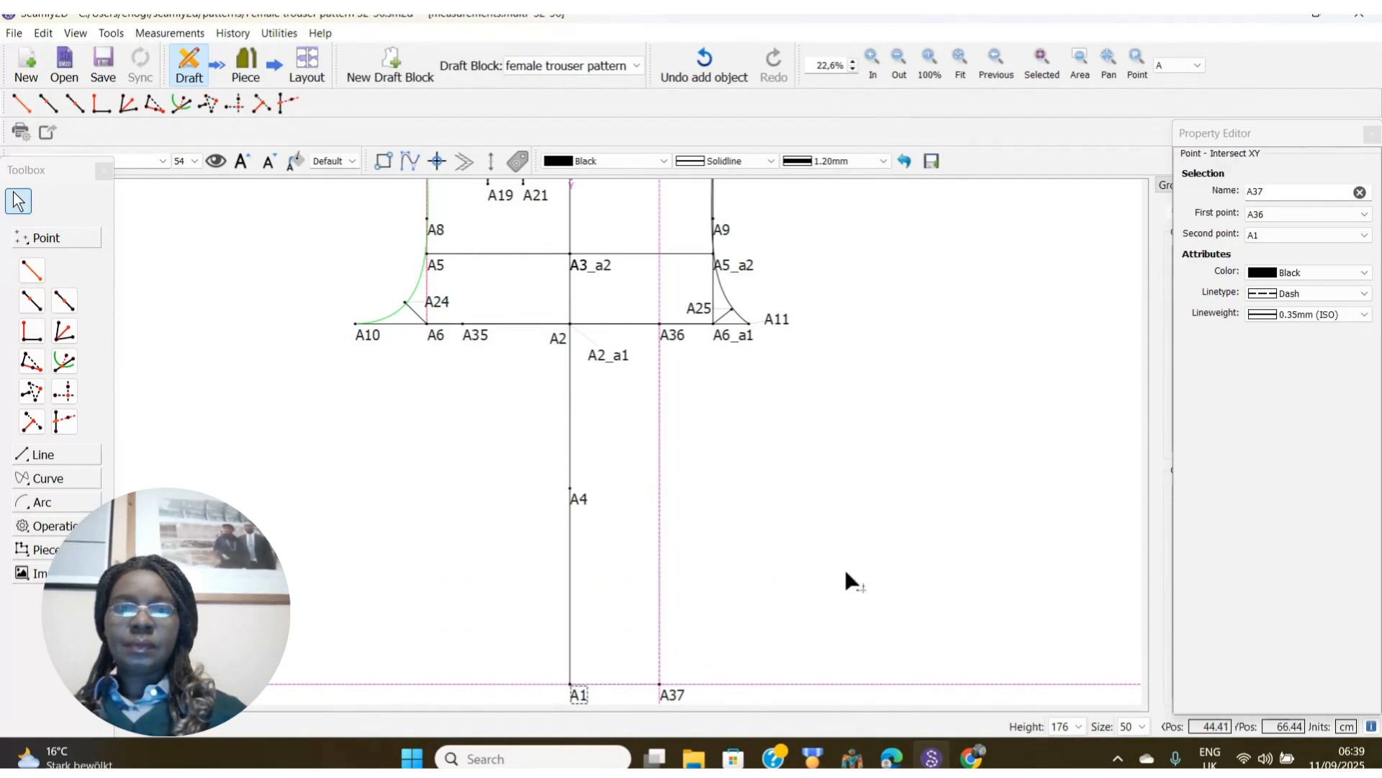
left_click(869, 566)
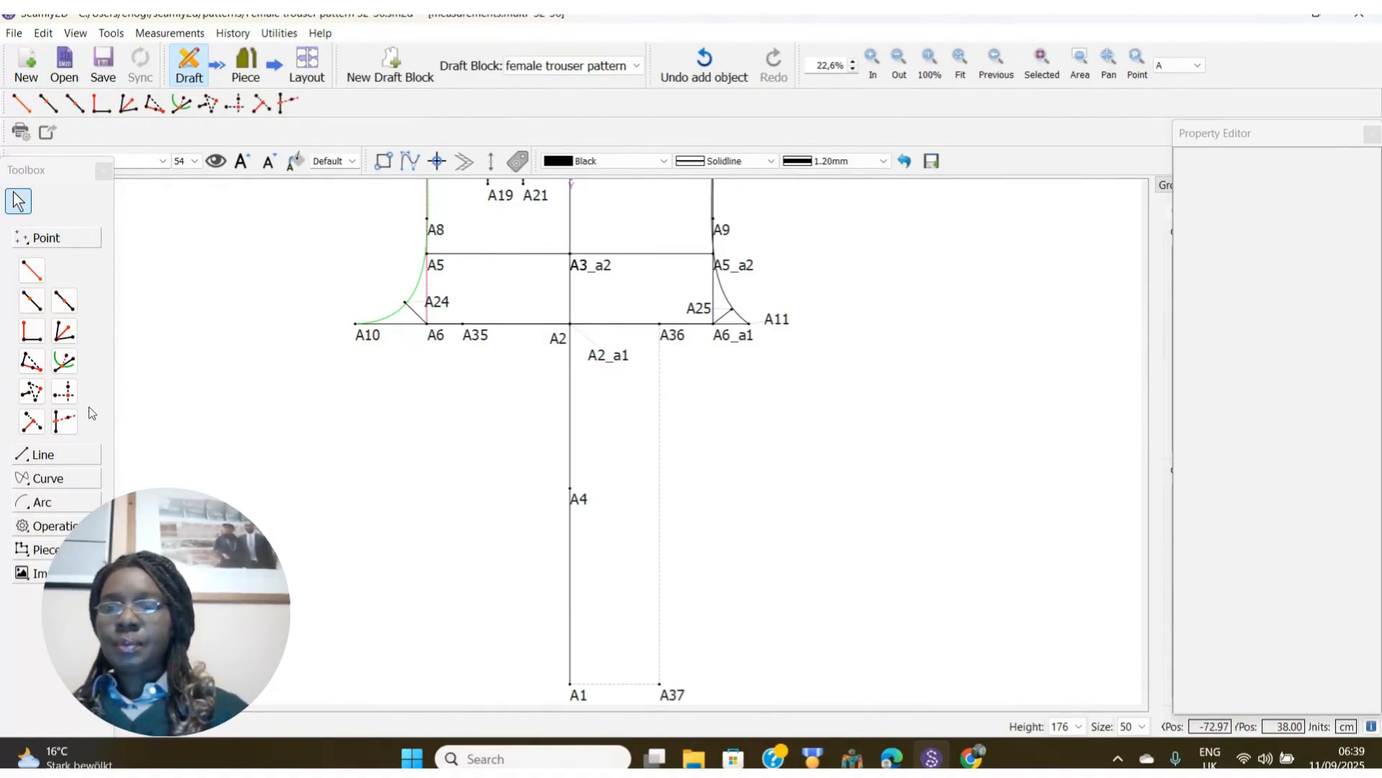
Create an Intersect XY point directly above A36 at the level of A23, using A36 and A23 as reference points.
left_click(64, 391)
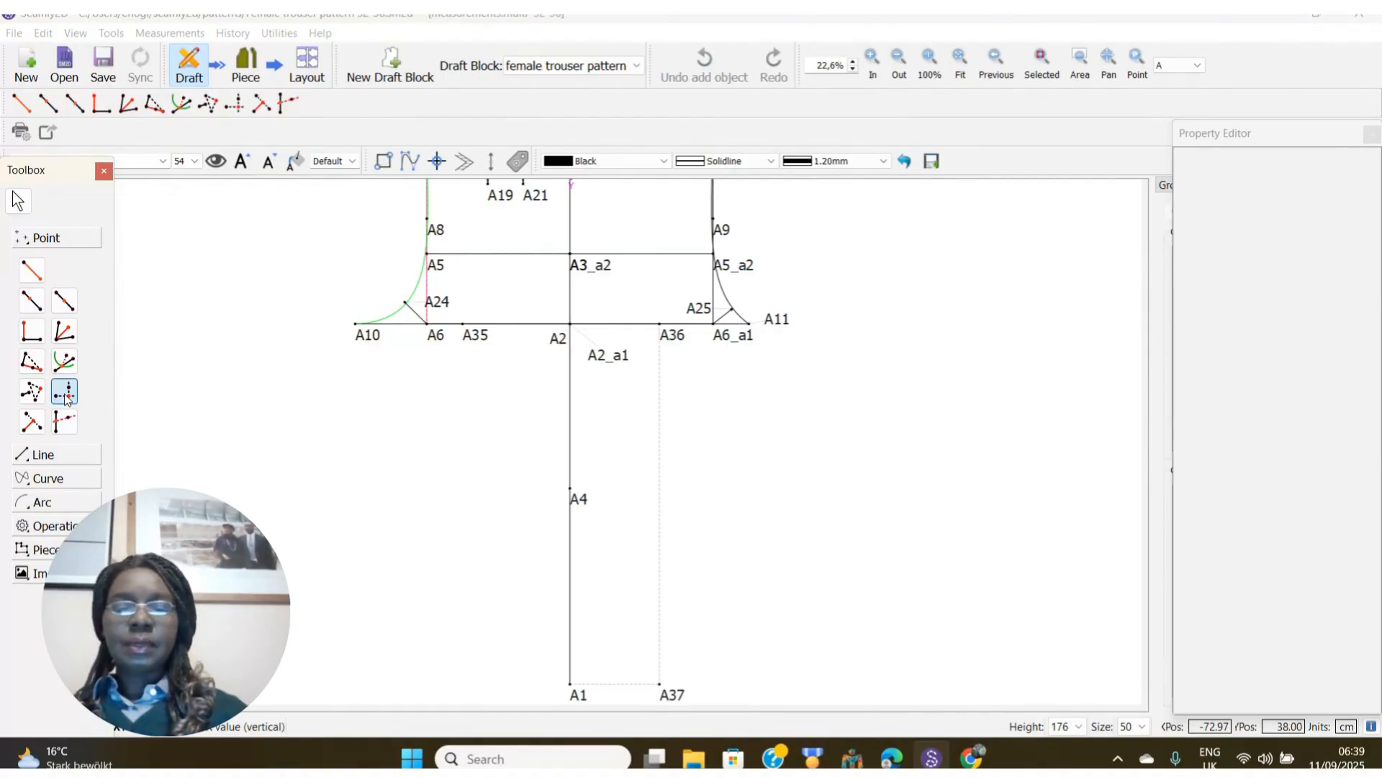
left_click(669, 340)
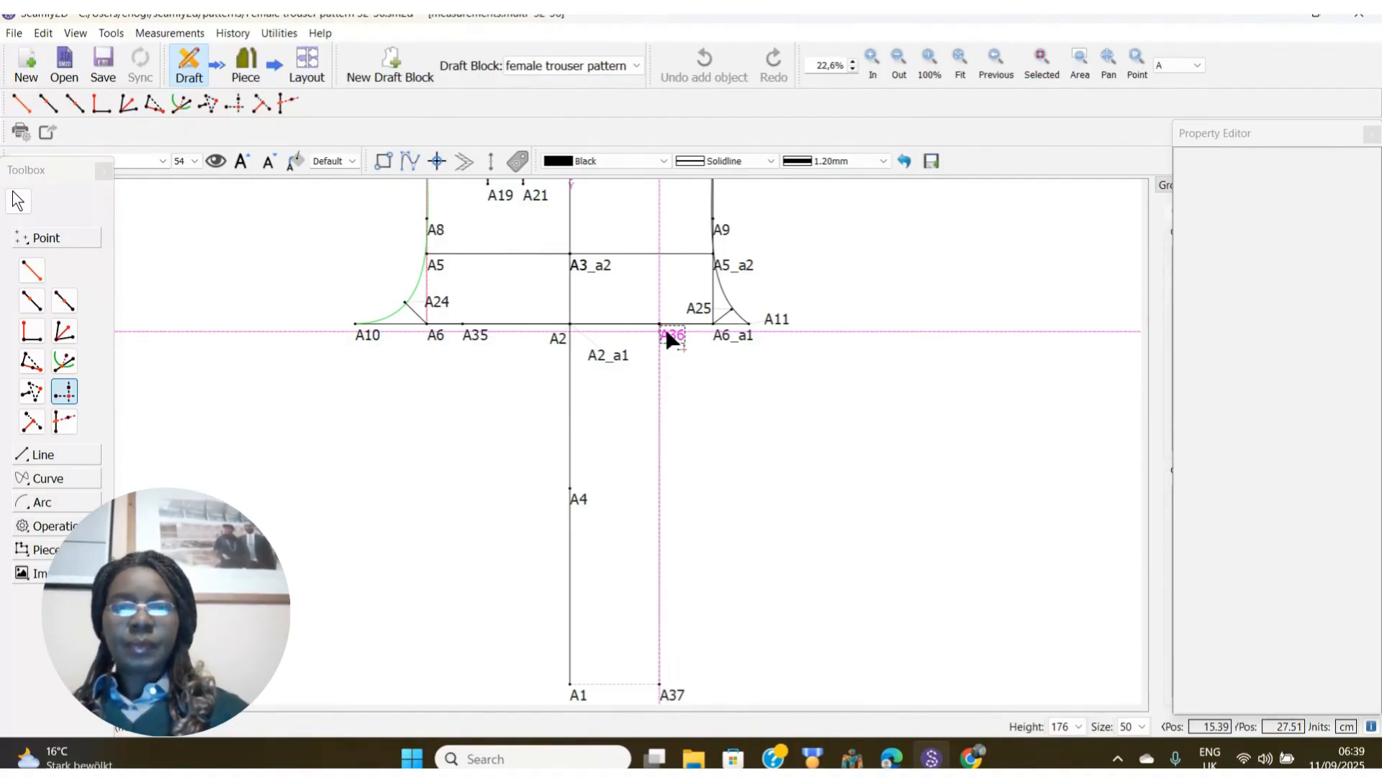
scroll(669, 339, "up", 5)
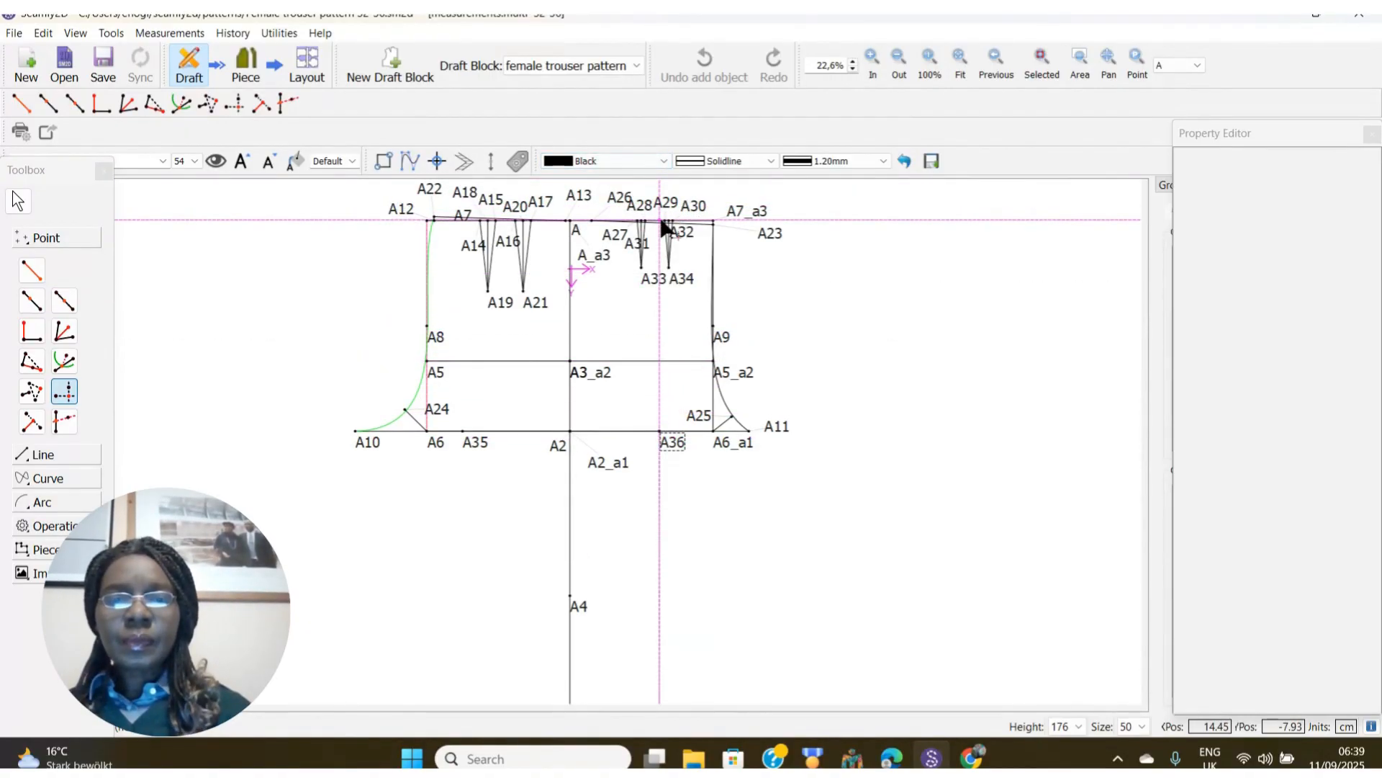
left_click(734, 222)
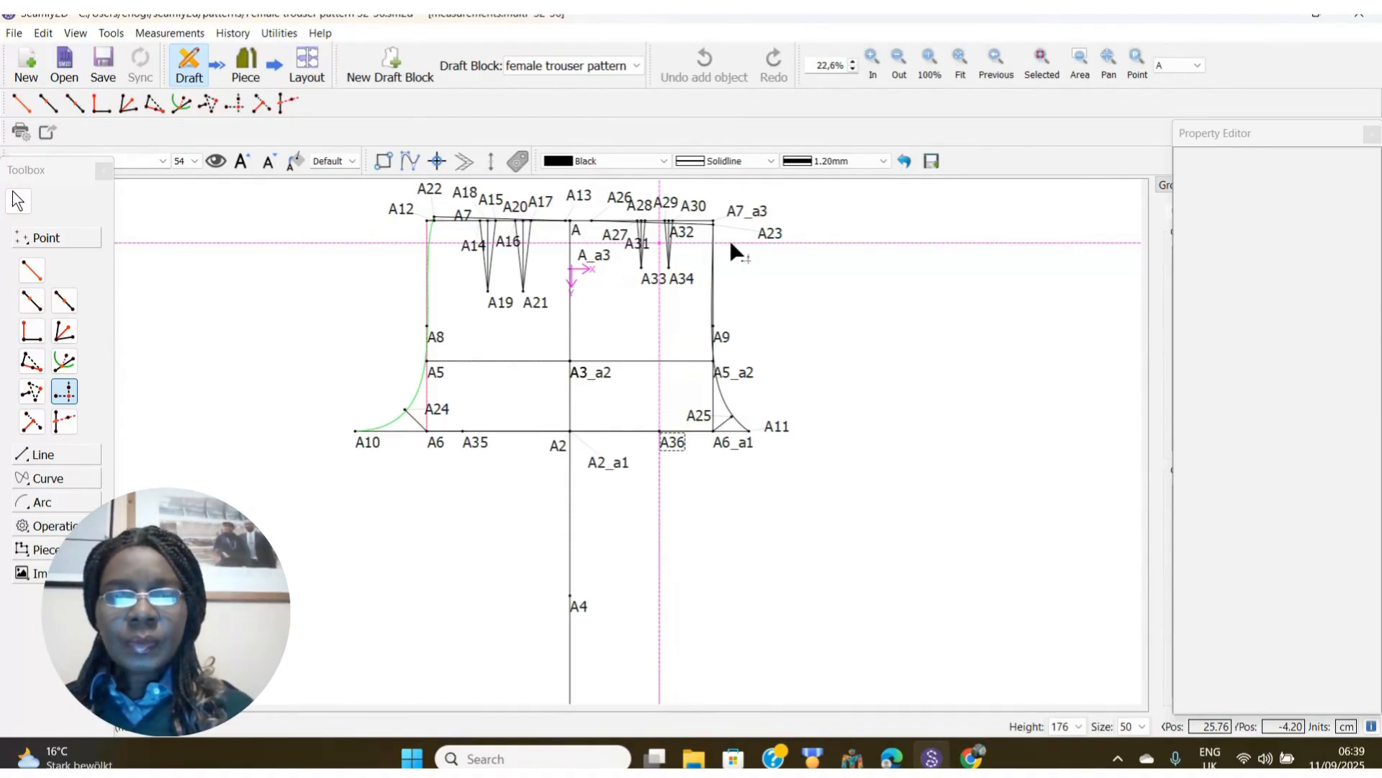
left_click(771, 235)
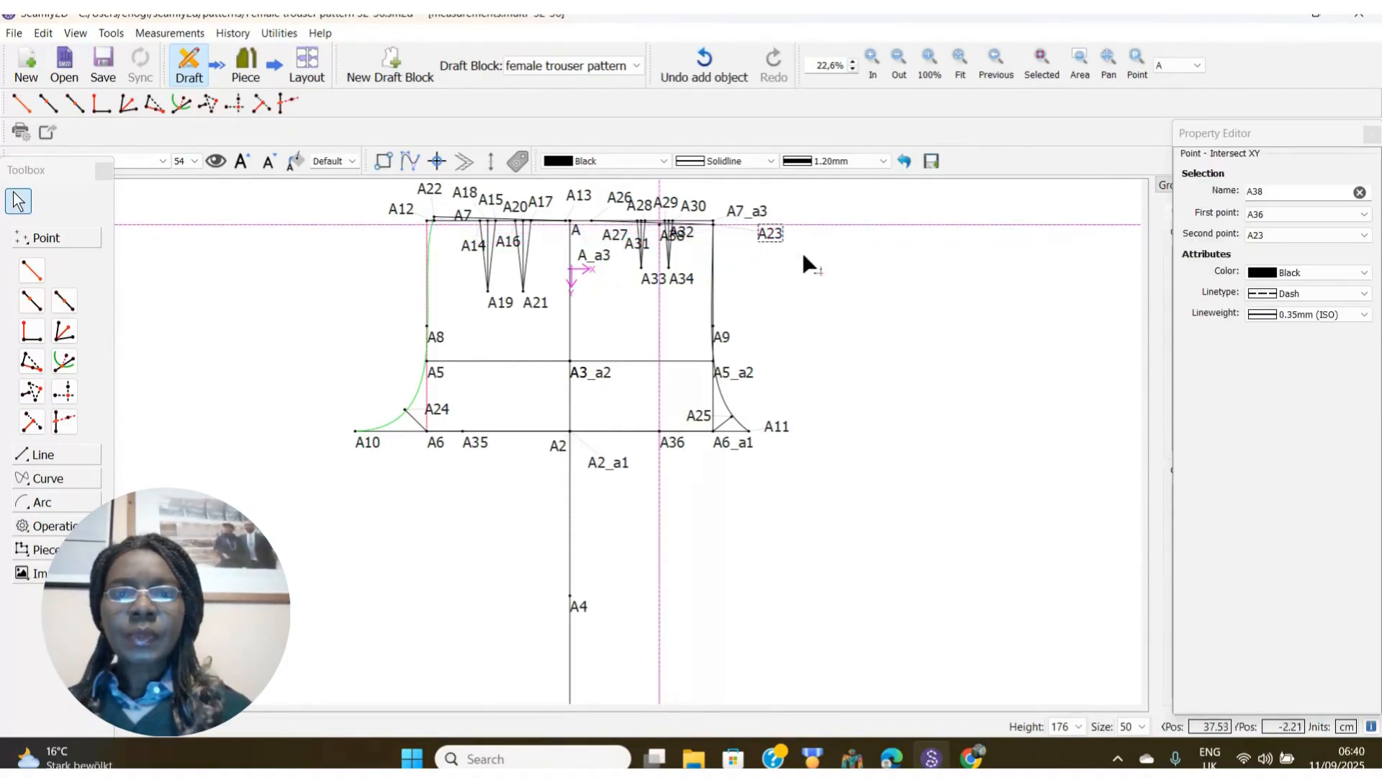
left_click(849, 285)
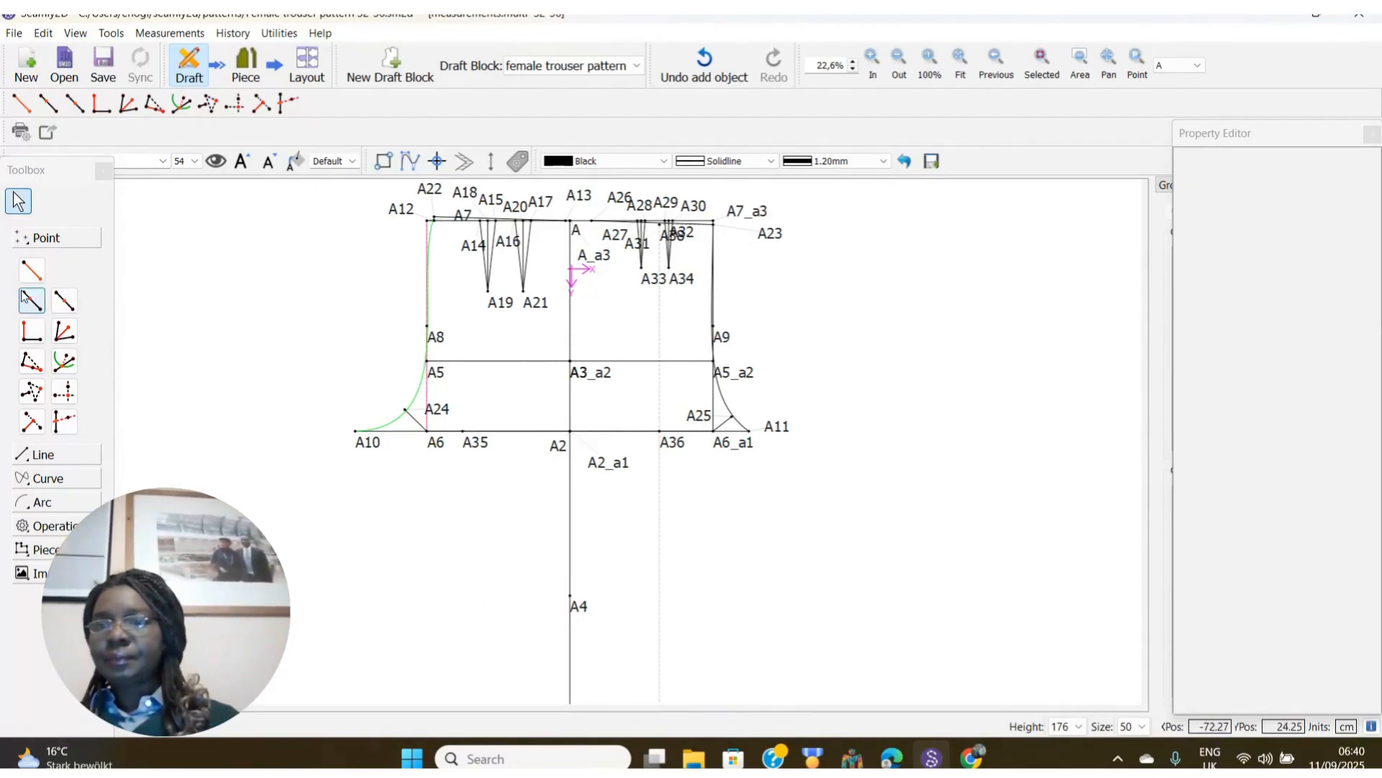
Draw a line from A38 at the waist to A37 at the hem as the front leg centre line.
left_click(42, 457)
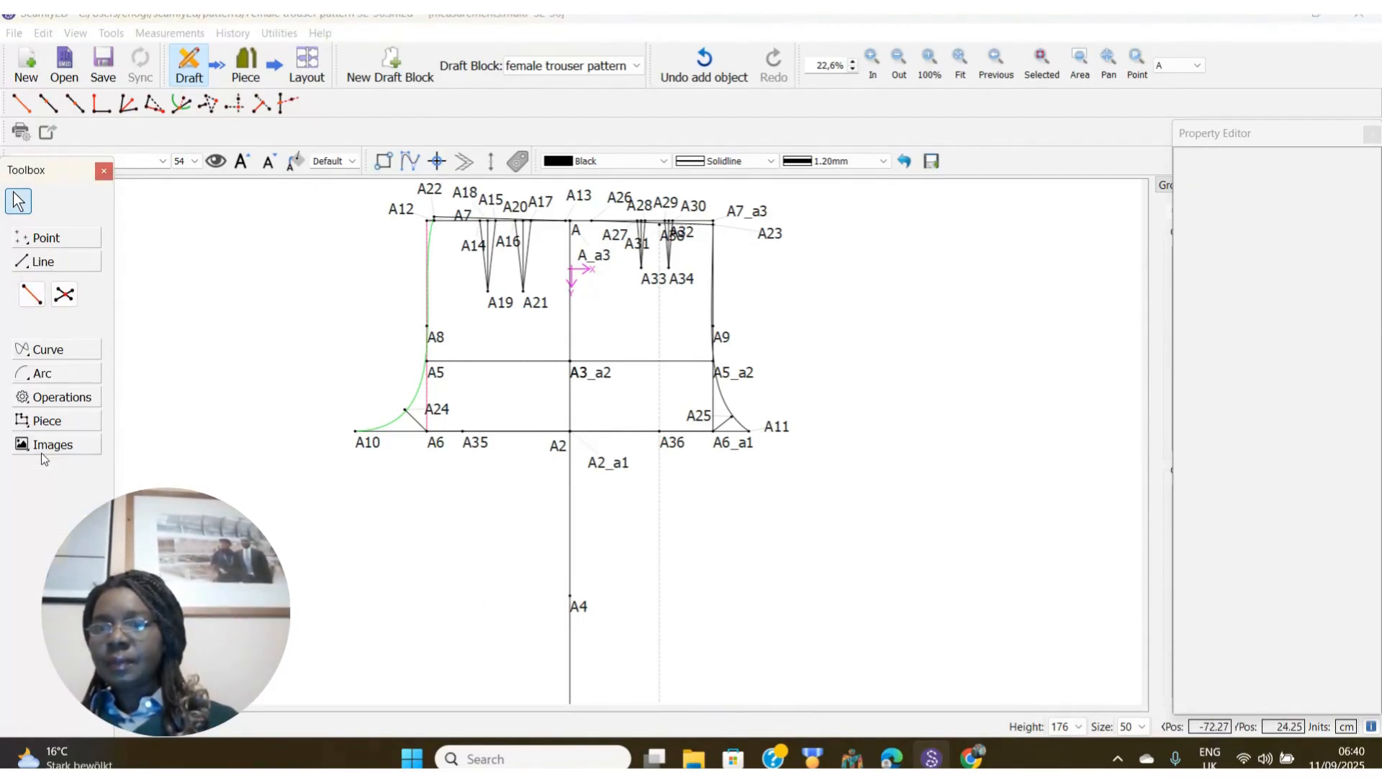
left_click(31, 294)
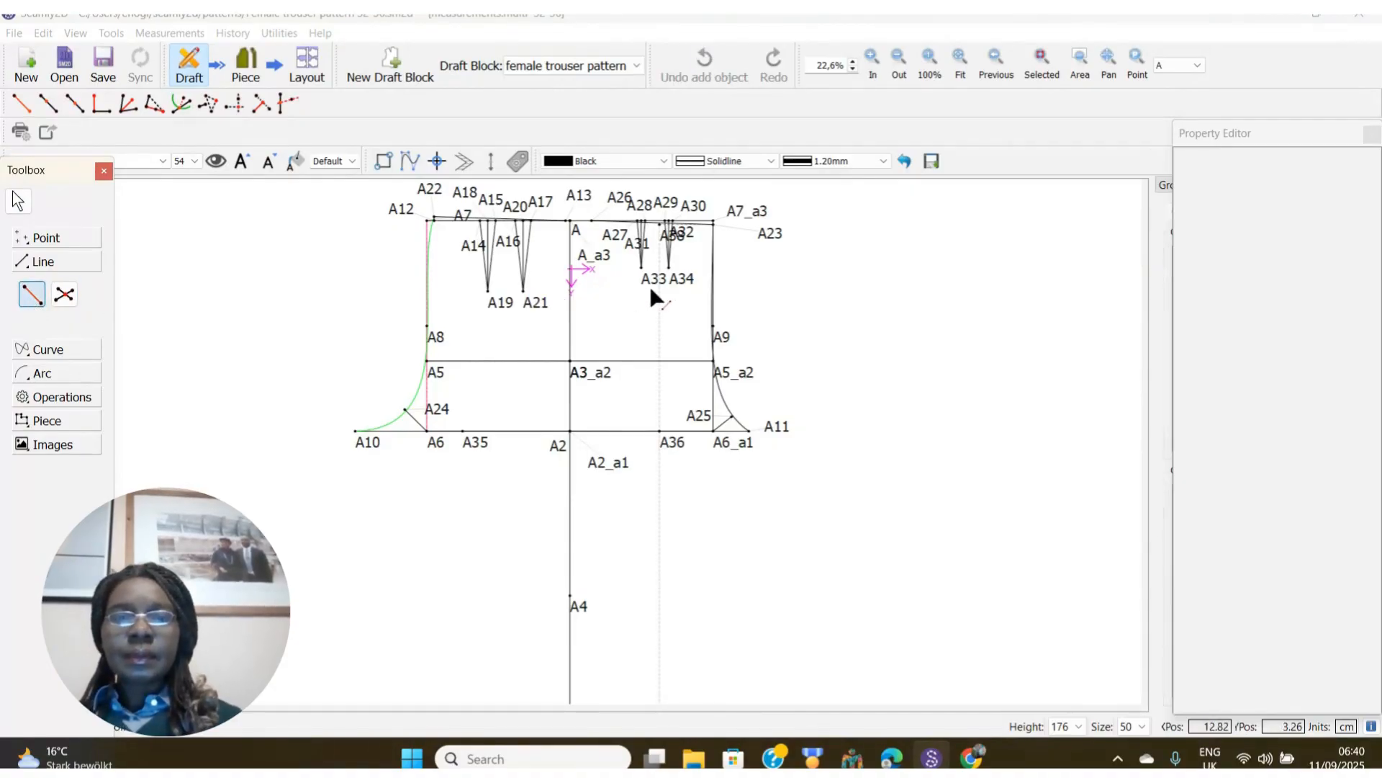
left_click(673, 239)
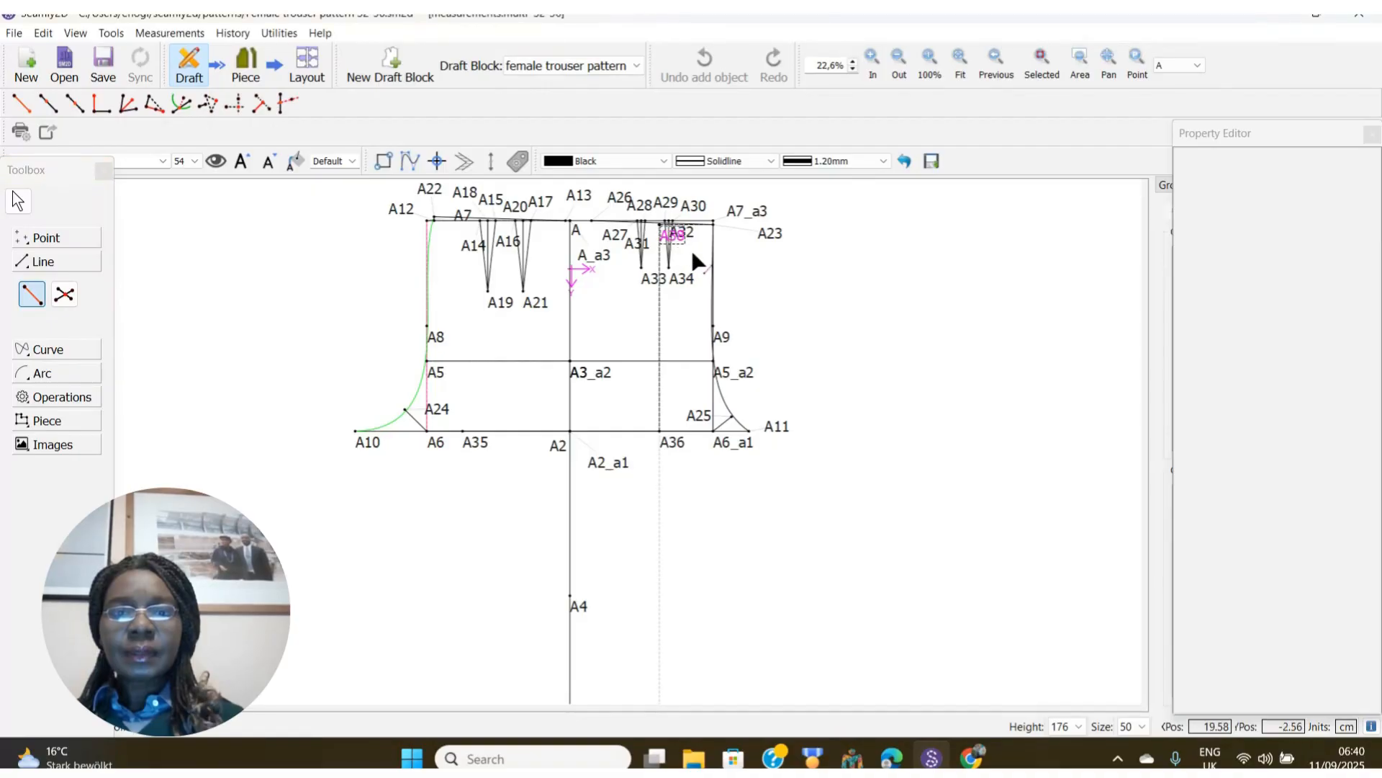
left_click(676, 240)
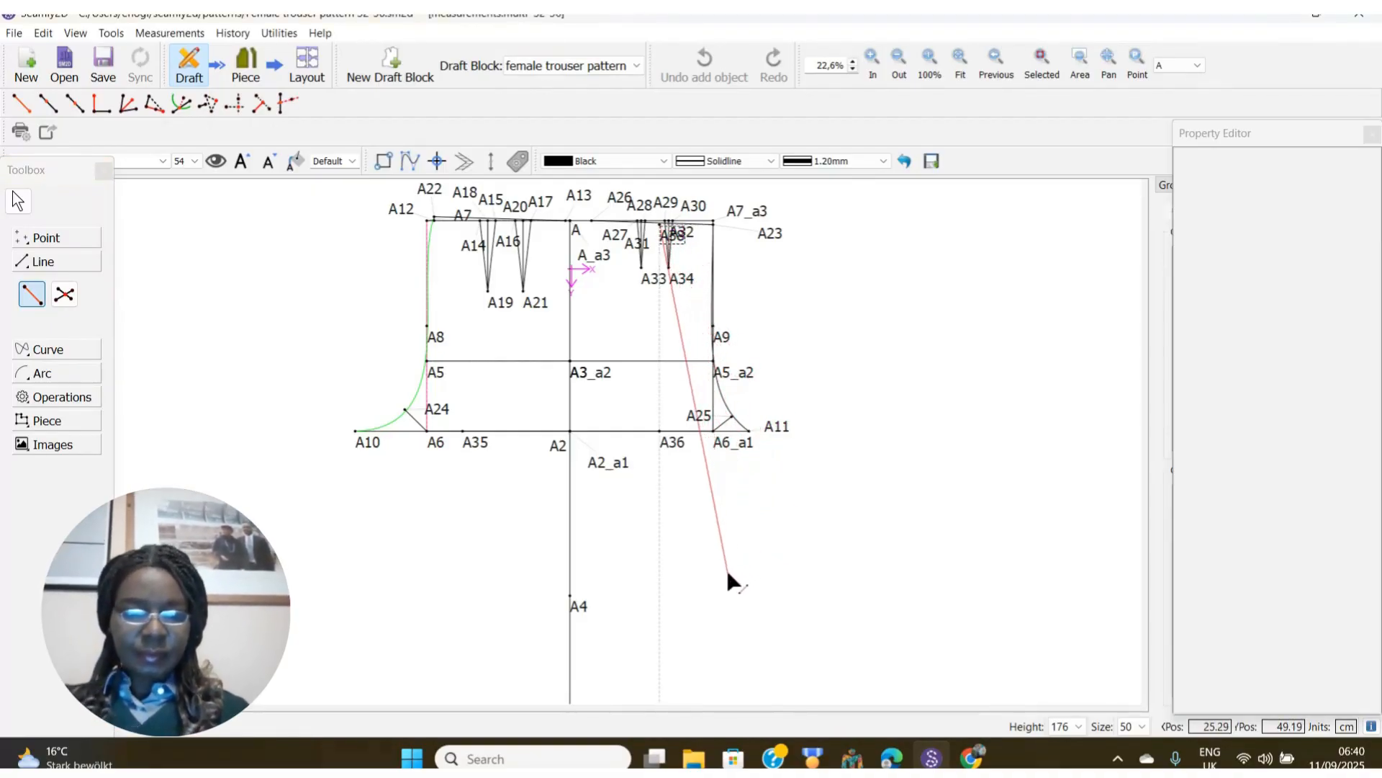
scroll(718, 576, "down", 3)
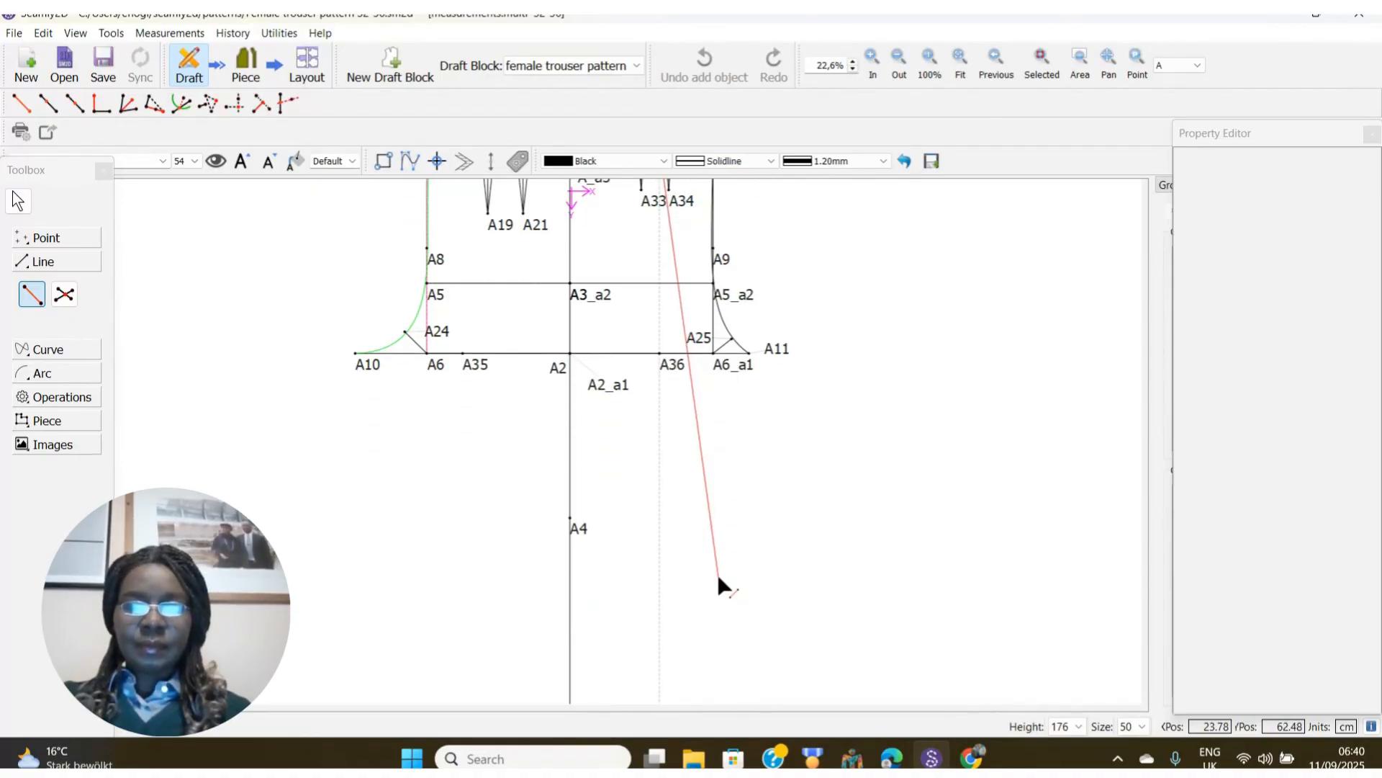
scroll(717, 576, "down", 2)
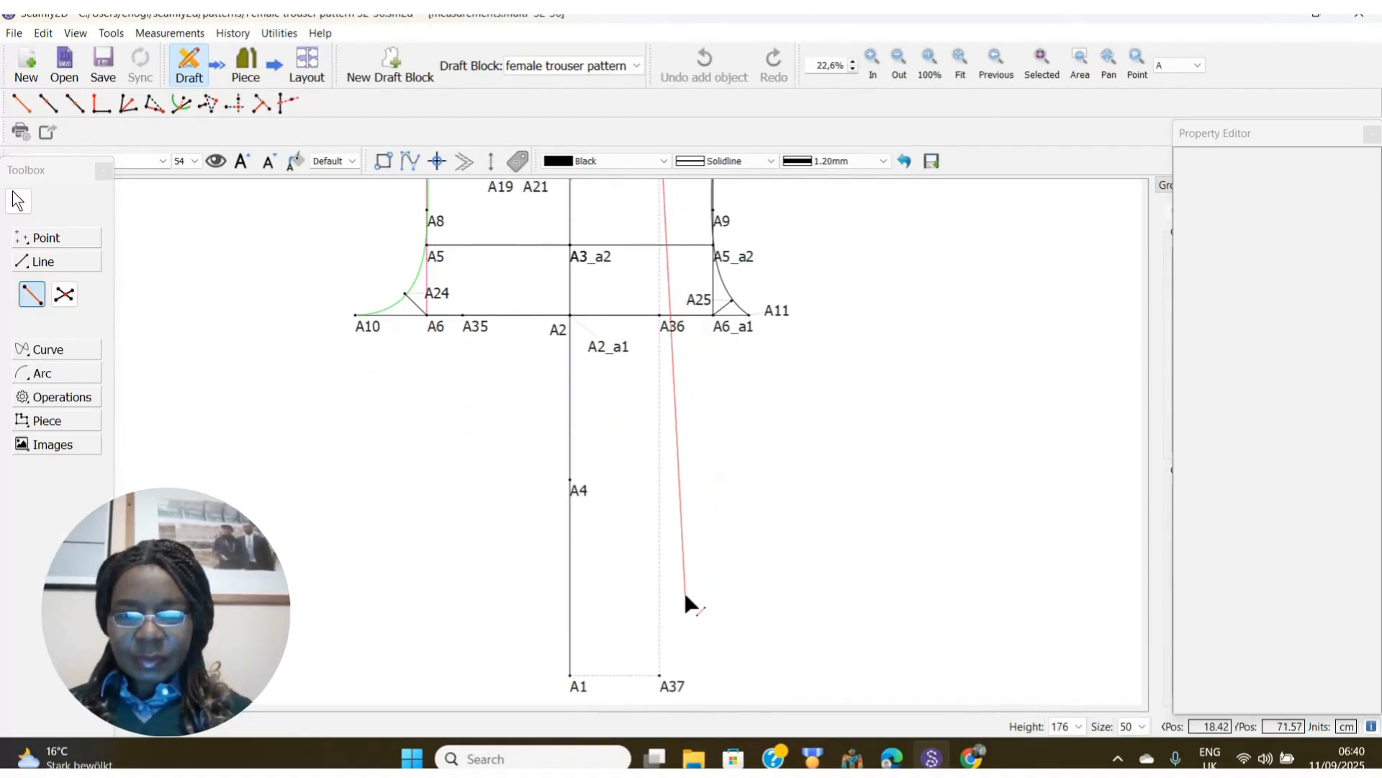
left_click(666, 688)
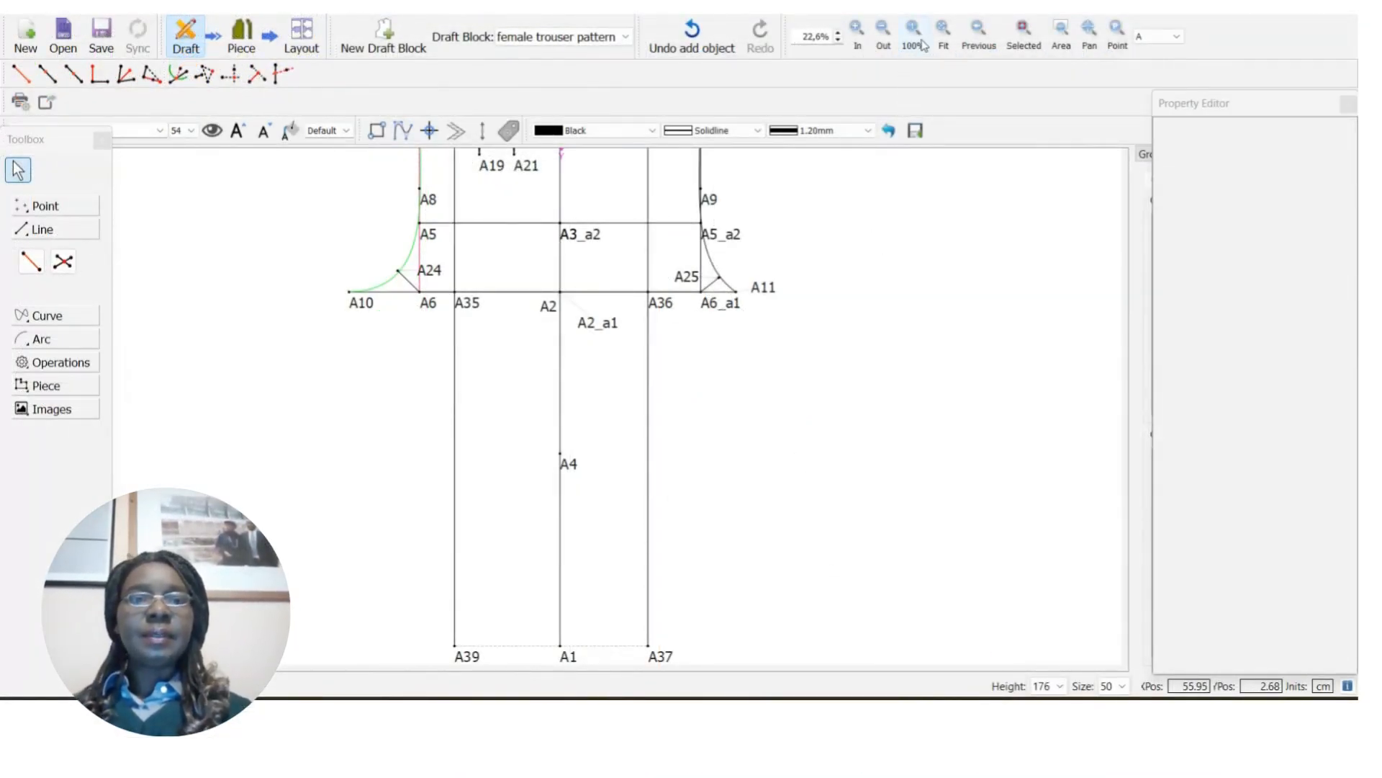
Add a Length and Angle point from A37 toward the front inseam, with length 10,2 cm and angle 360°.
left_click(884, 29)
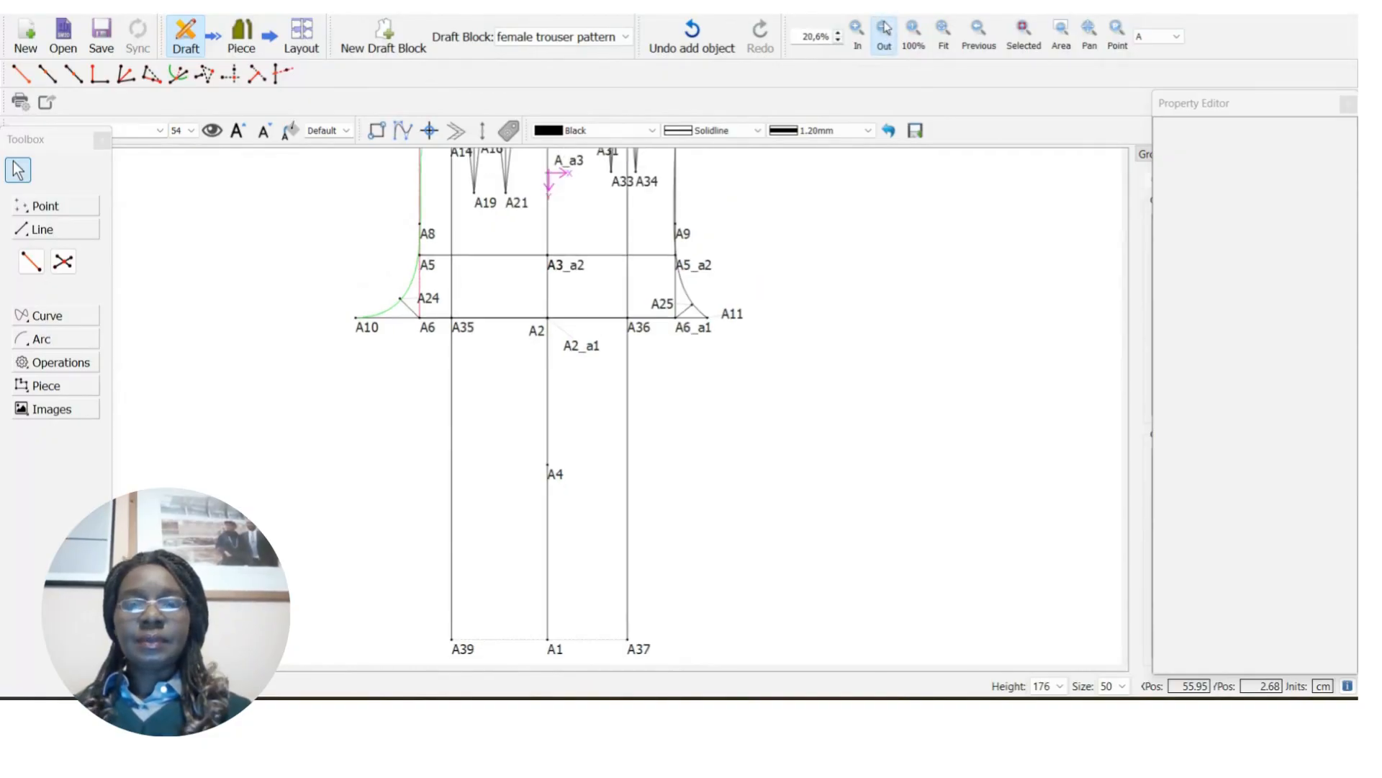
left_click(883, 29)
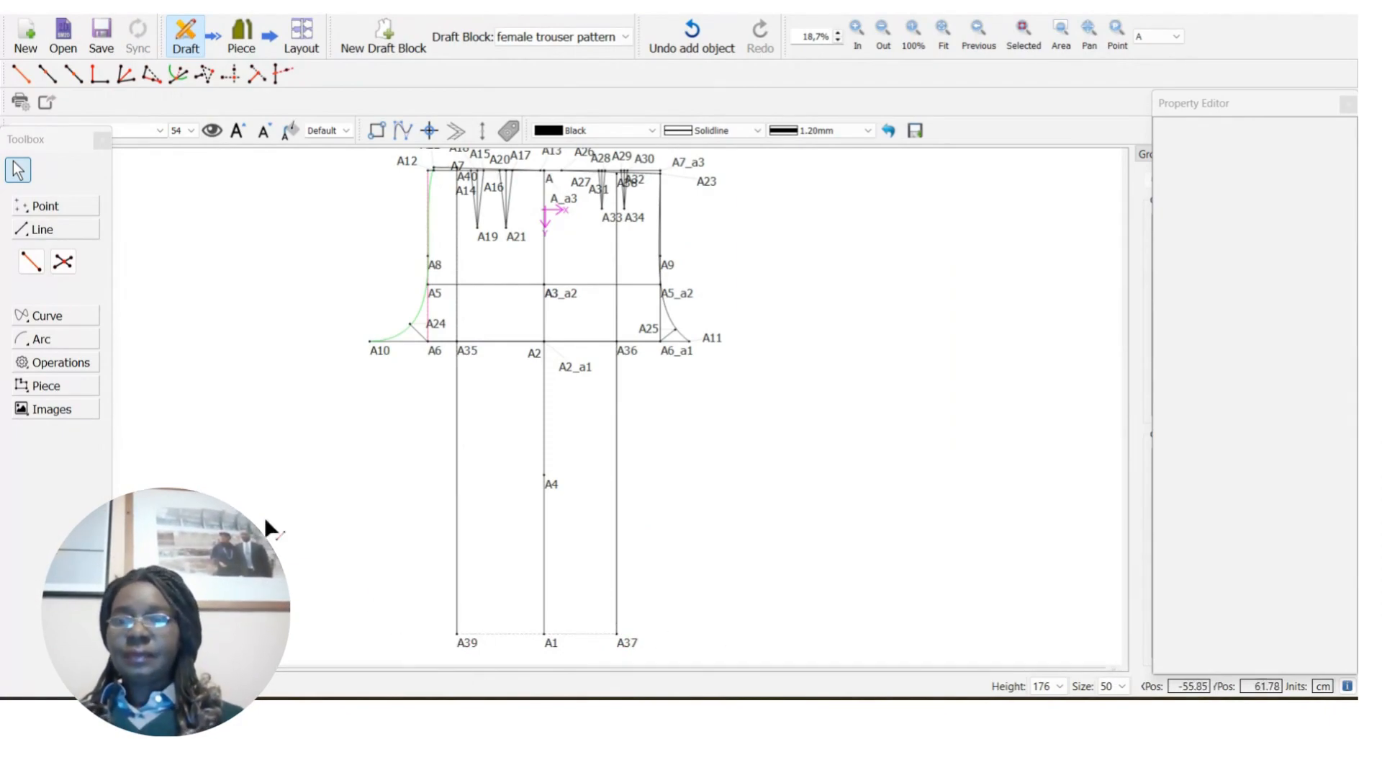
left_click(45, 207)
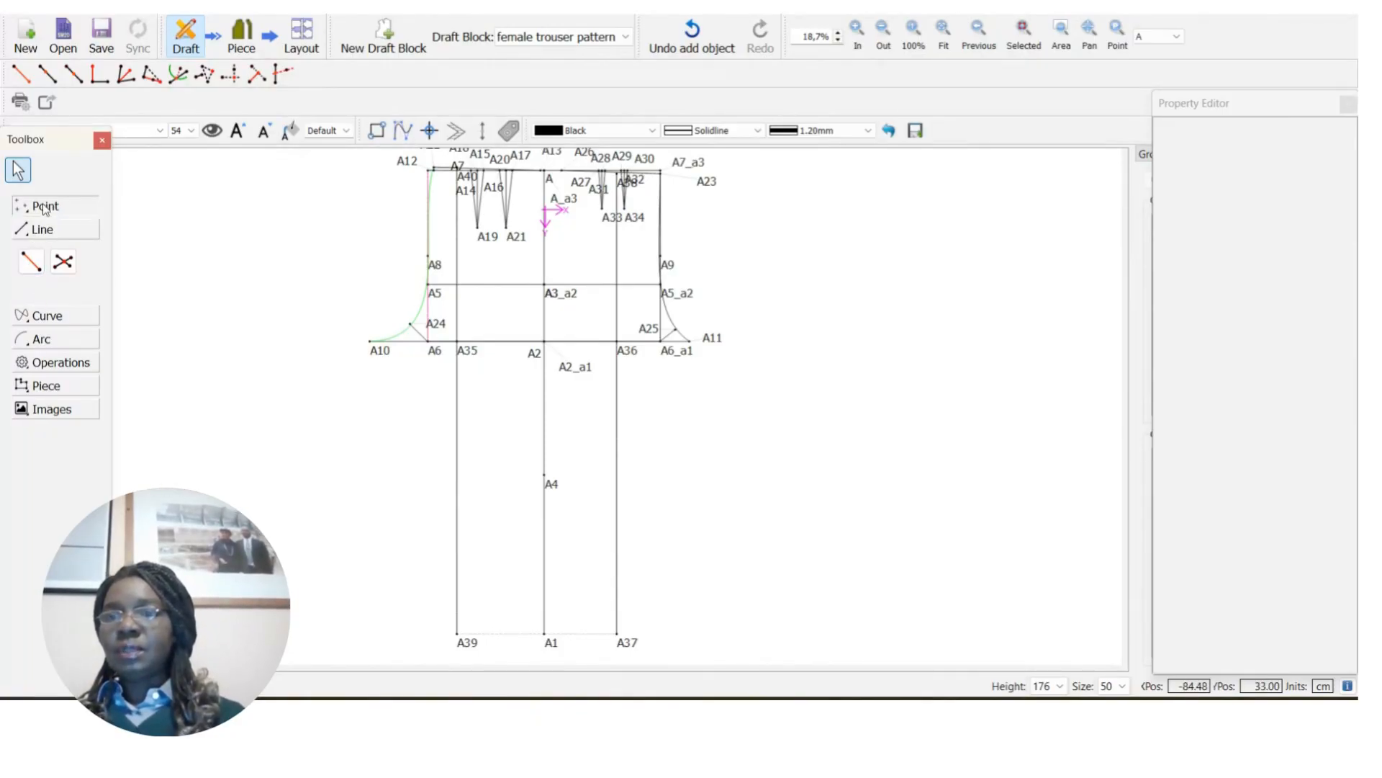
left_click(31, 238)
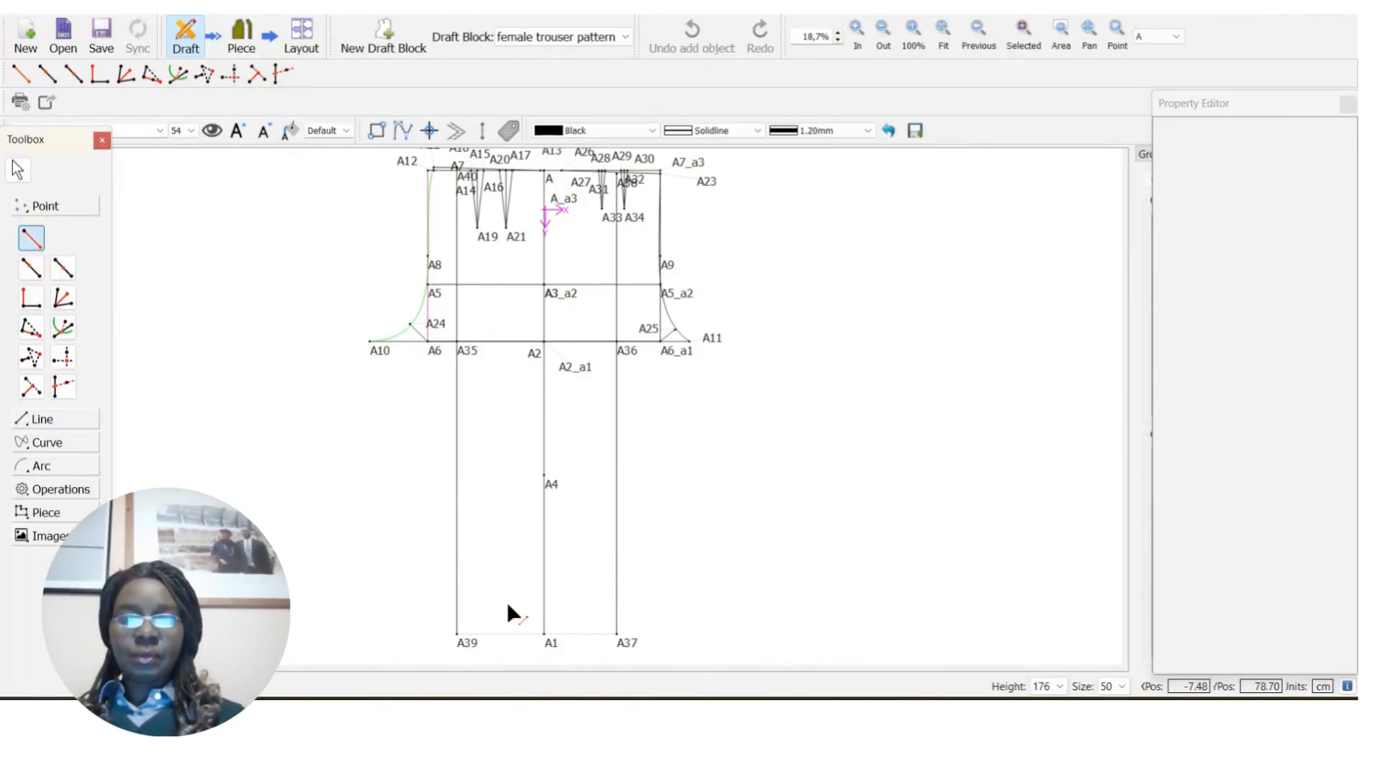
left_click(625, 645)
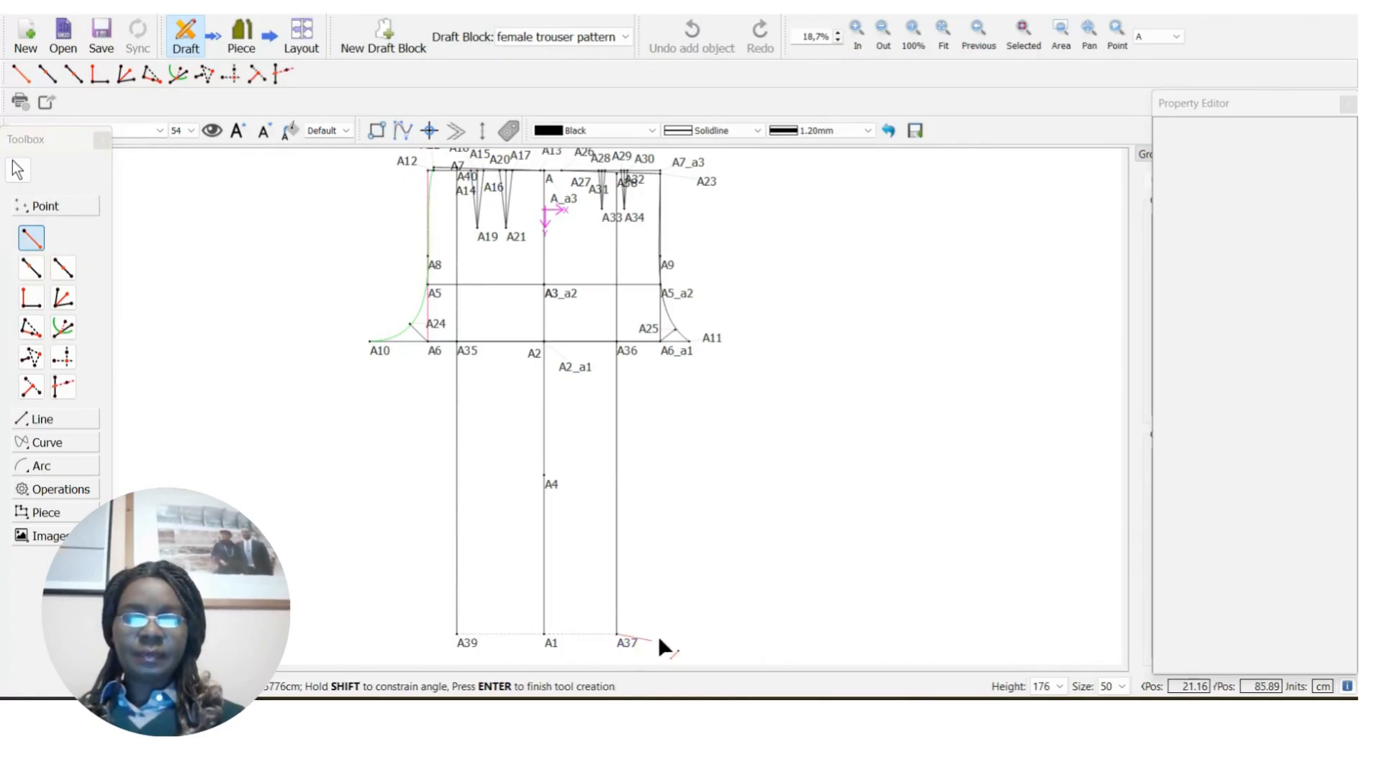
left_click(704, 635)
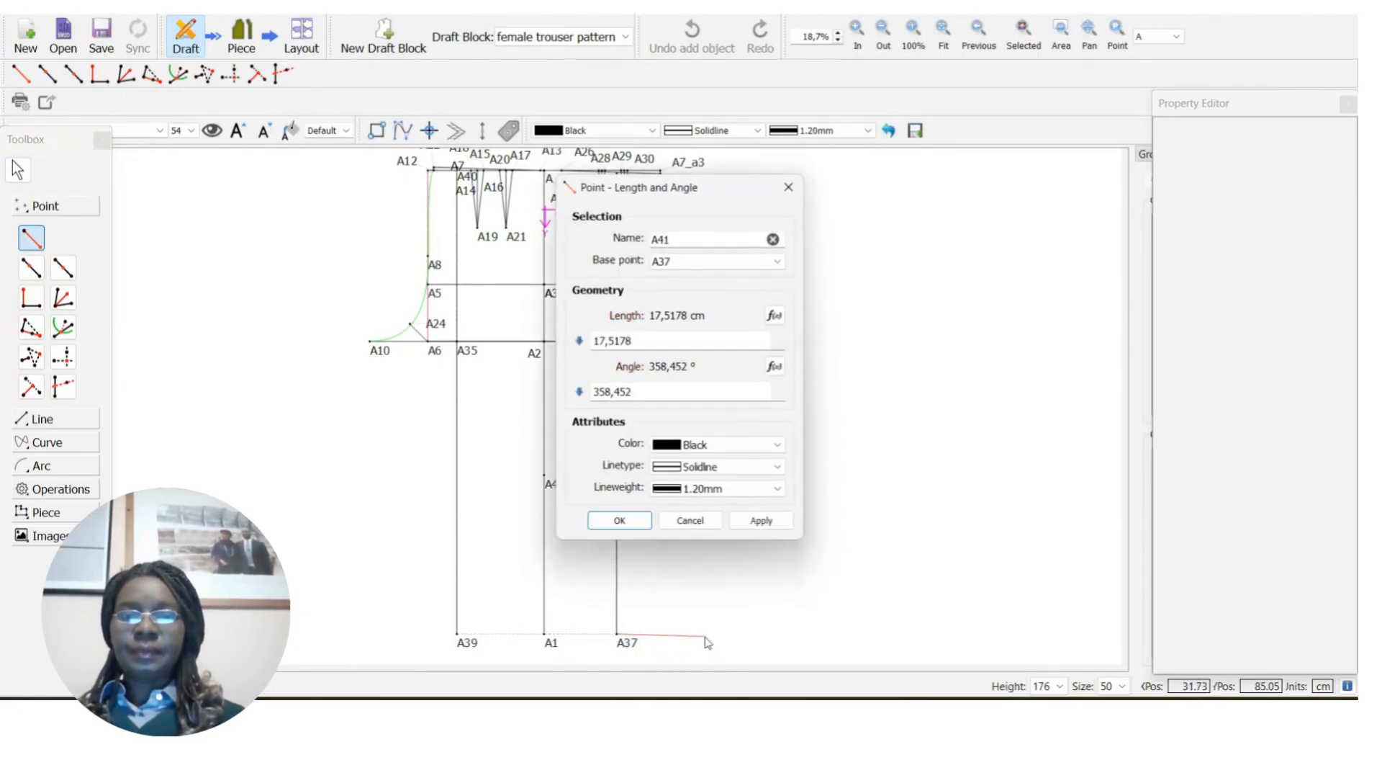
left_click(640, 392)
key("BackSpace")
key("BackSpace")
key("BackSpace")
key("BackSpace")
key("BackSpace")
key("BackSpace")
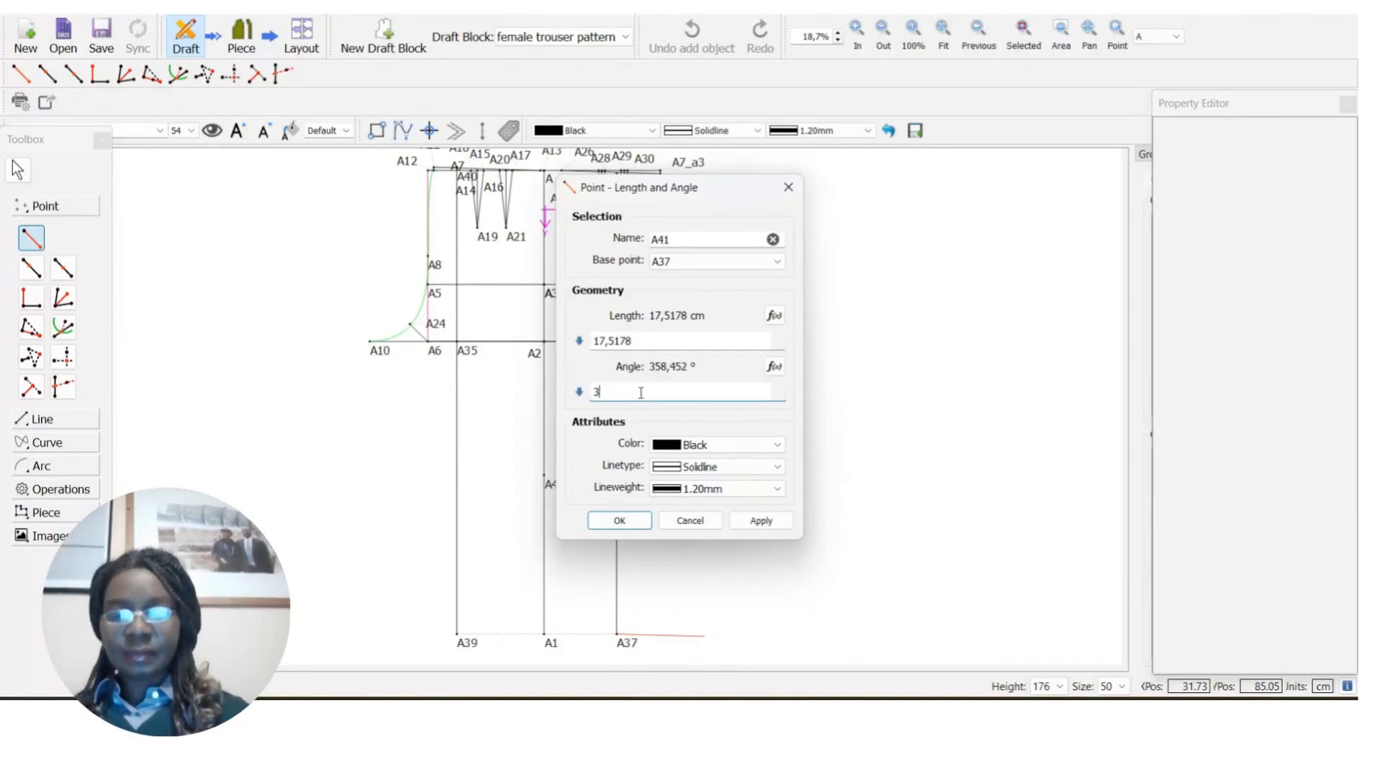
type("60")
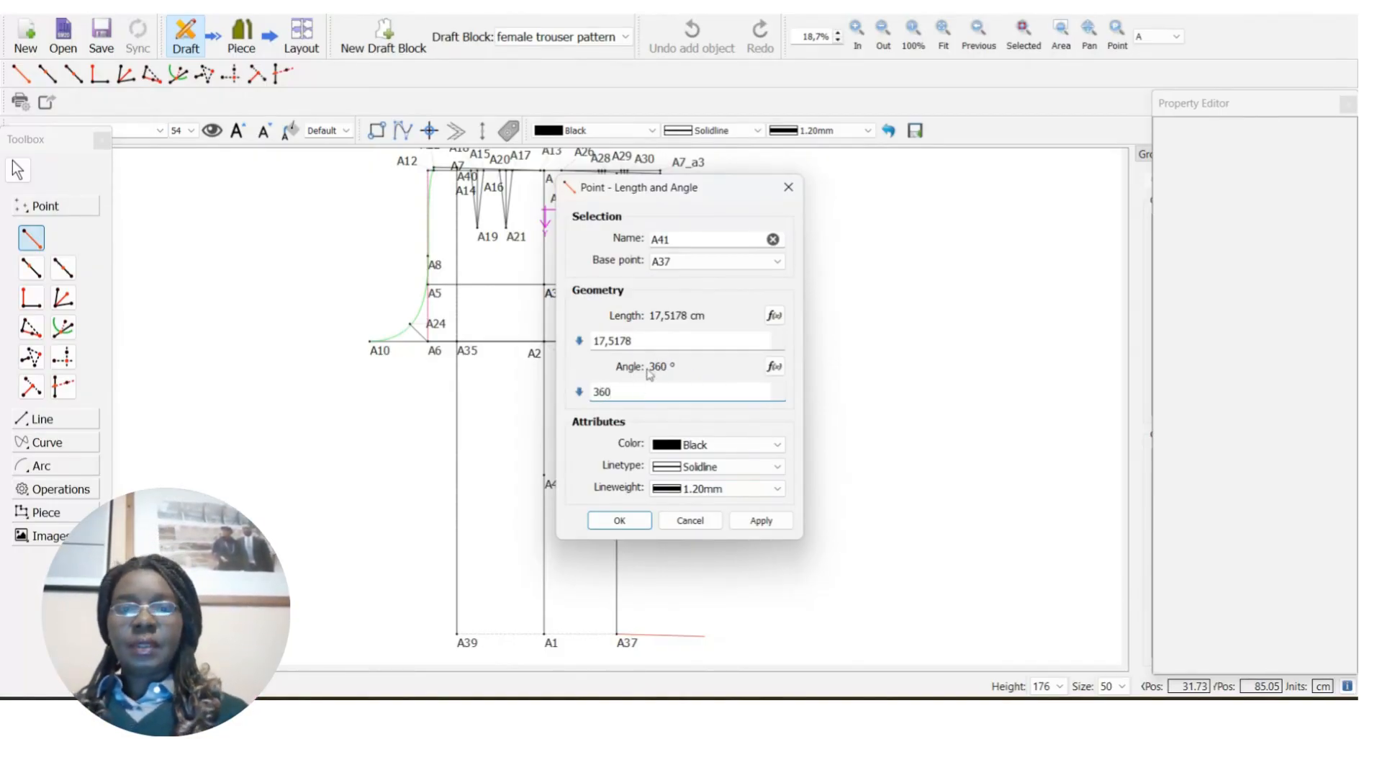
left_click(643, 340)
key("BackSpace")
key("BackSpace")
key("BackSpace")
key("BackSpace")
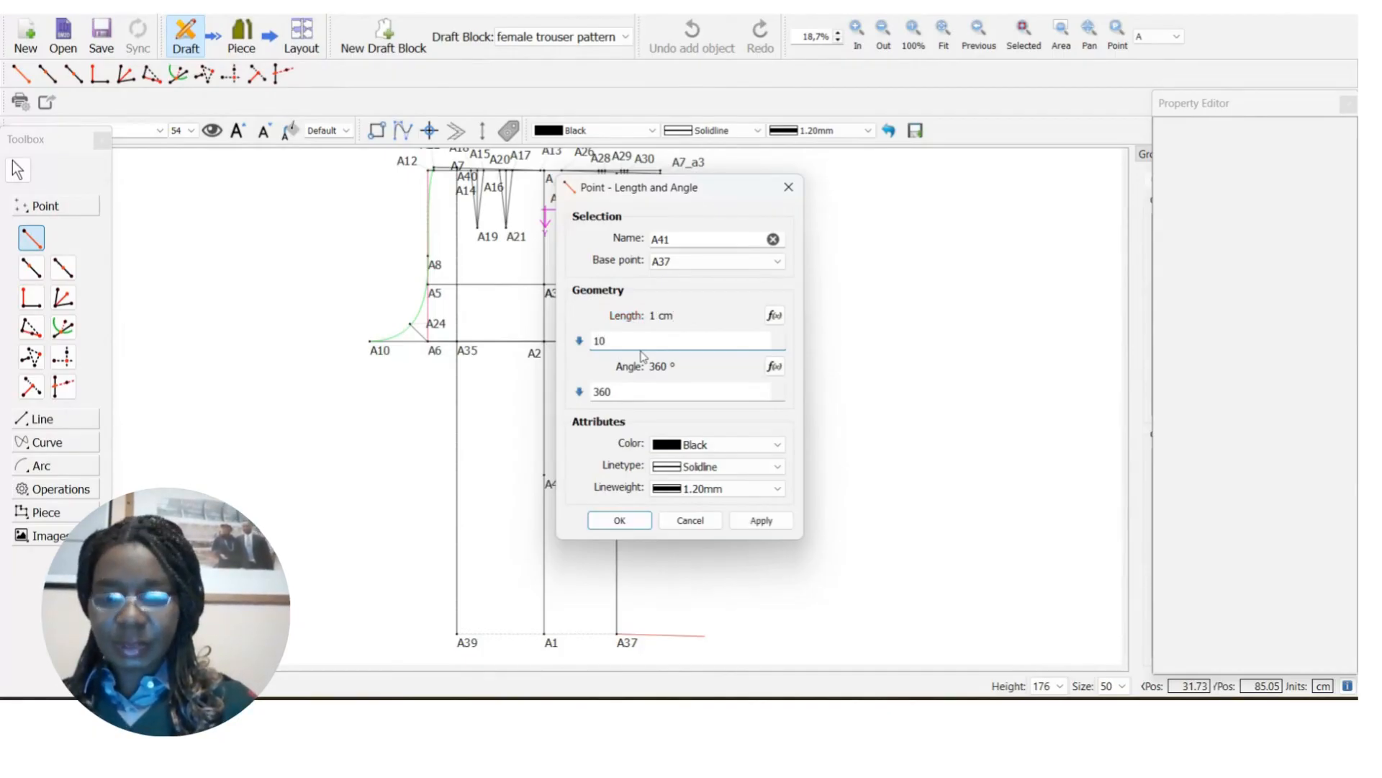
type("0,2")
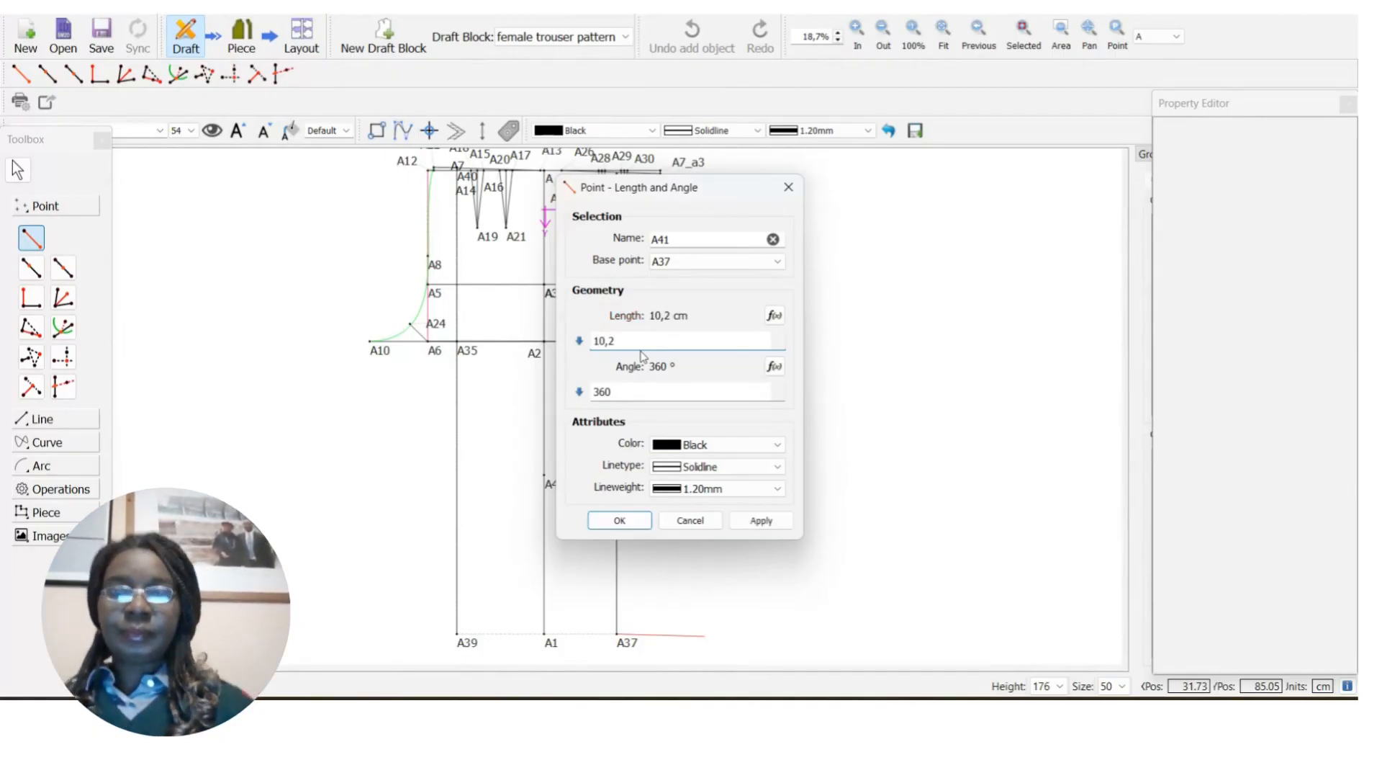
left_click(634, 521)
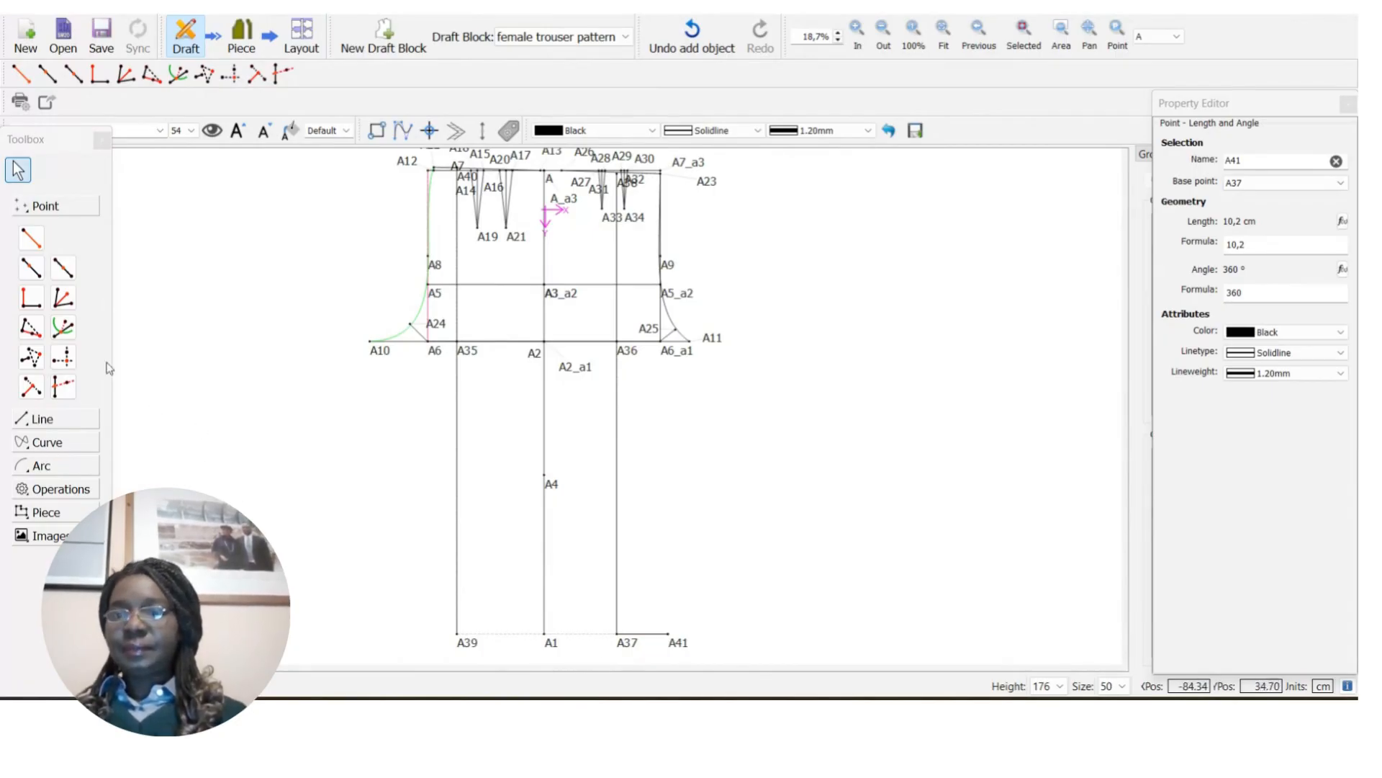
Add a Length and Angle point from A37 toward A1, with length 10,2 cm and angle 180°.
left_click(31, 238)
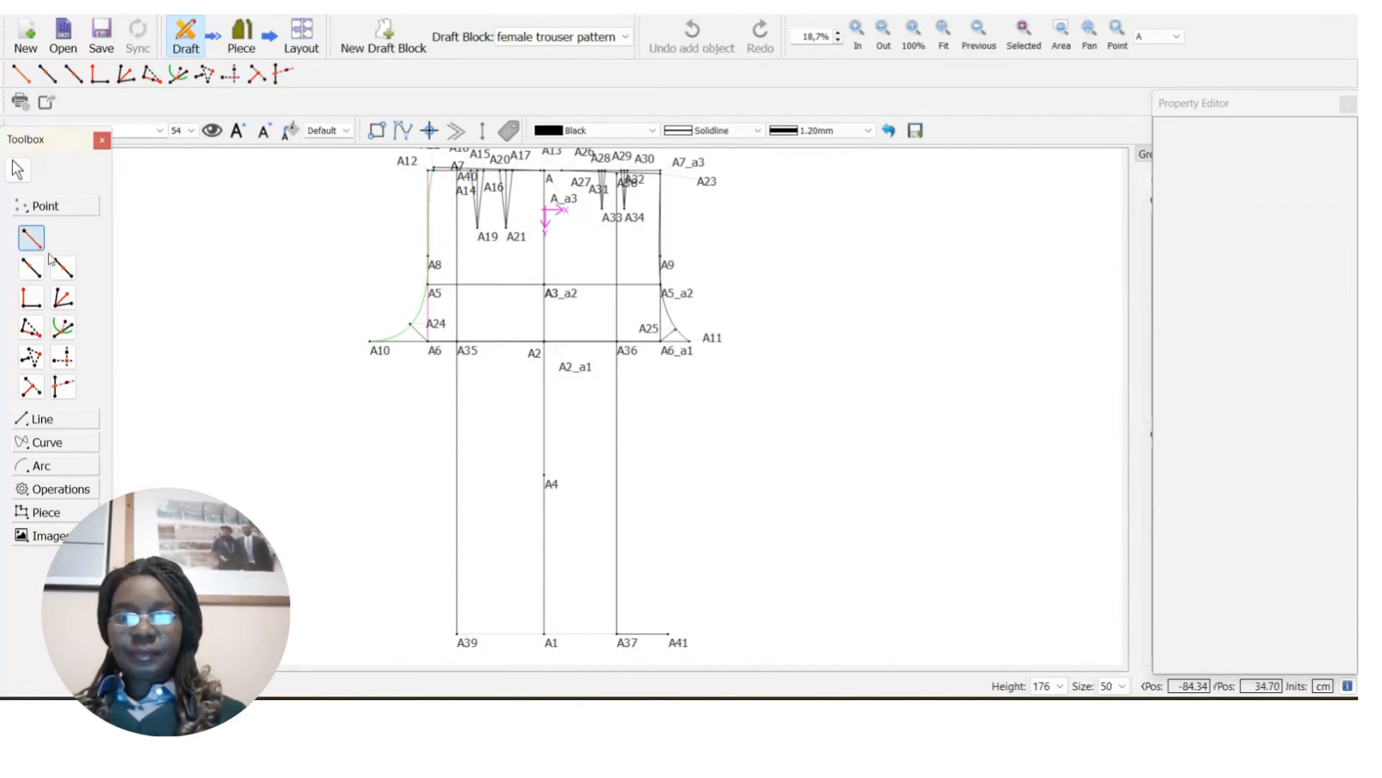
left_click(625, 642)
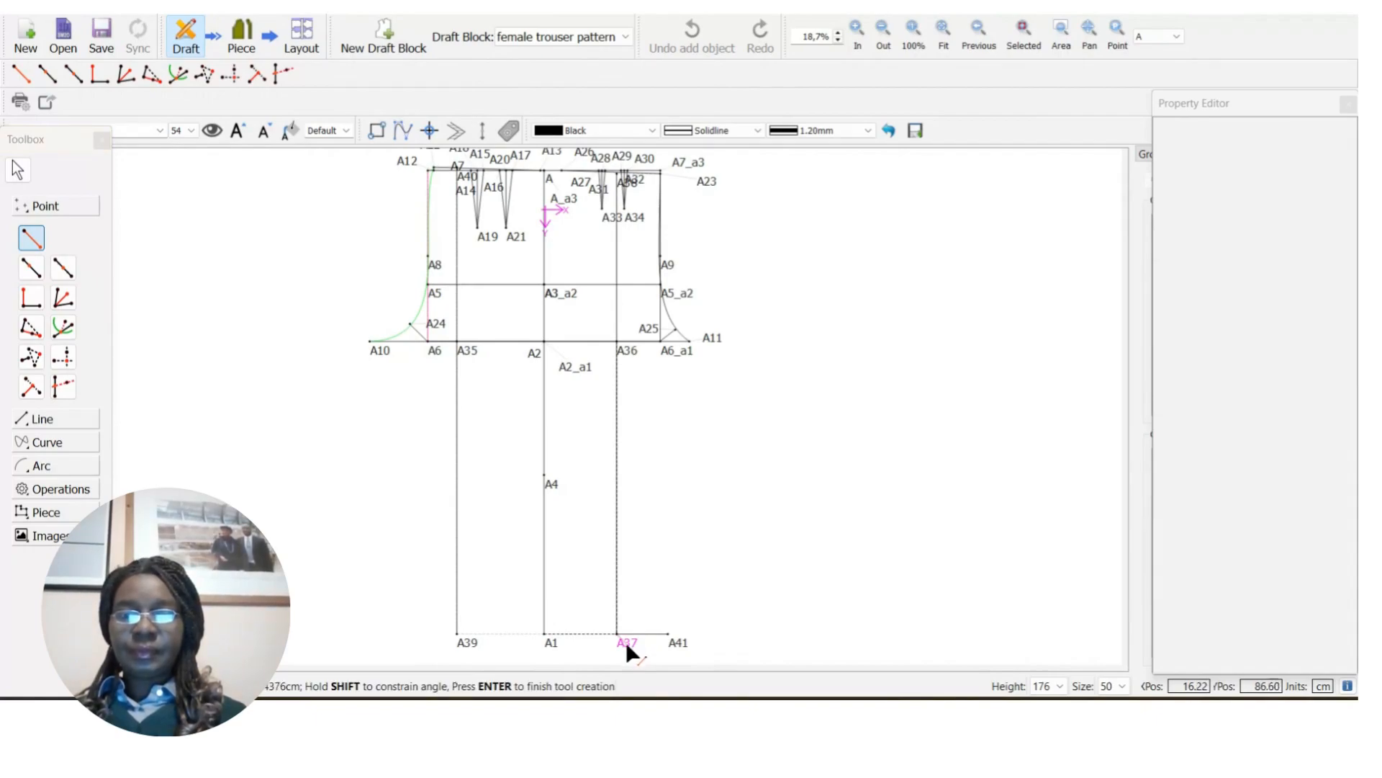
left_click(549, 642)
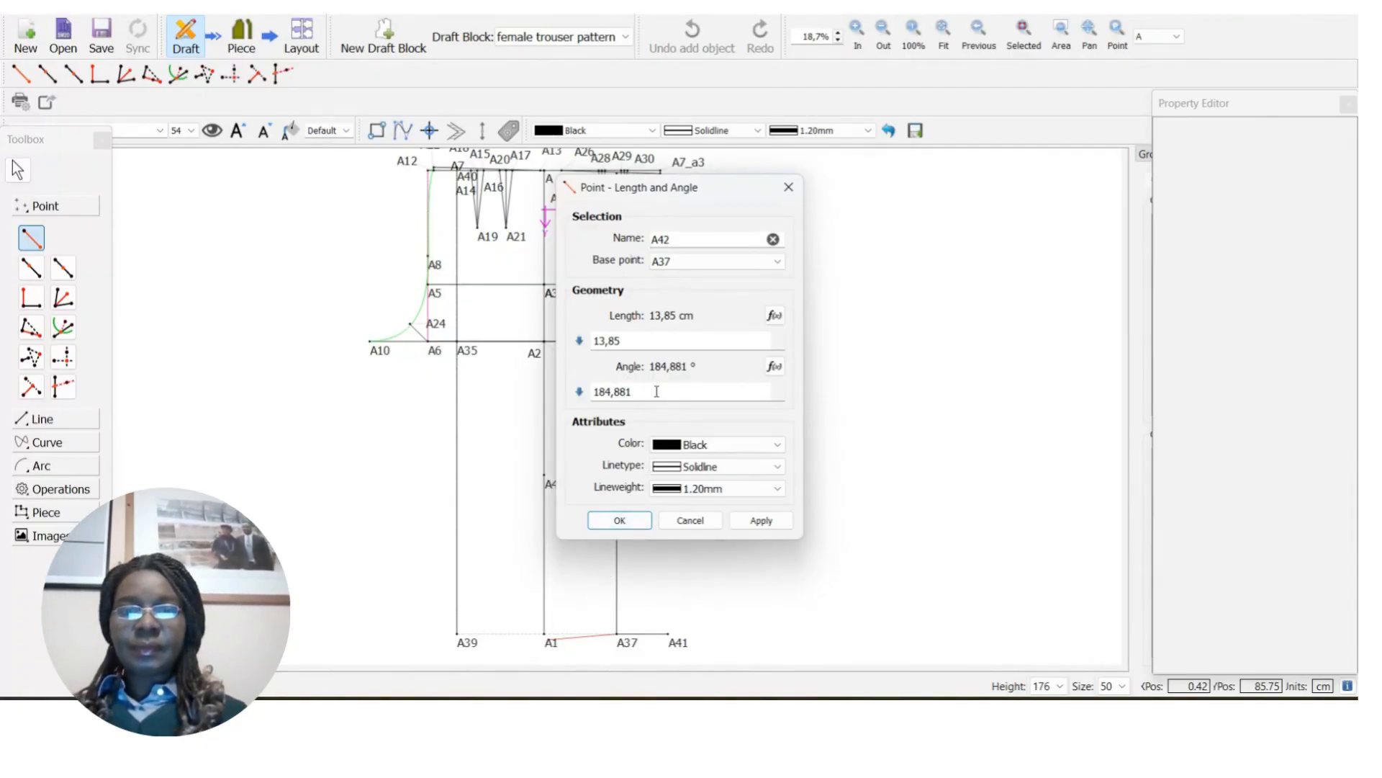
left_click(627, 340)
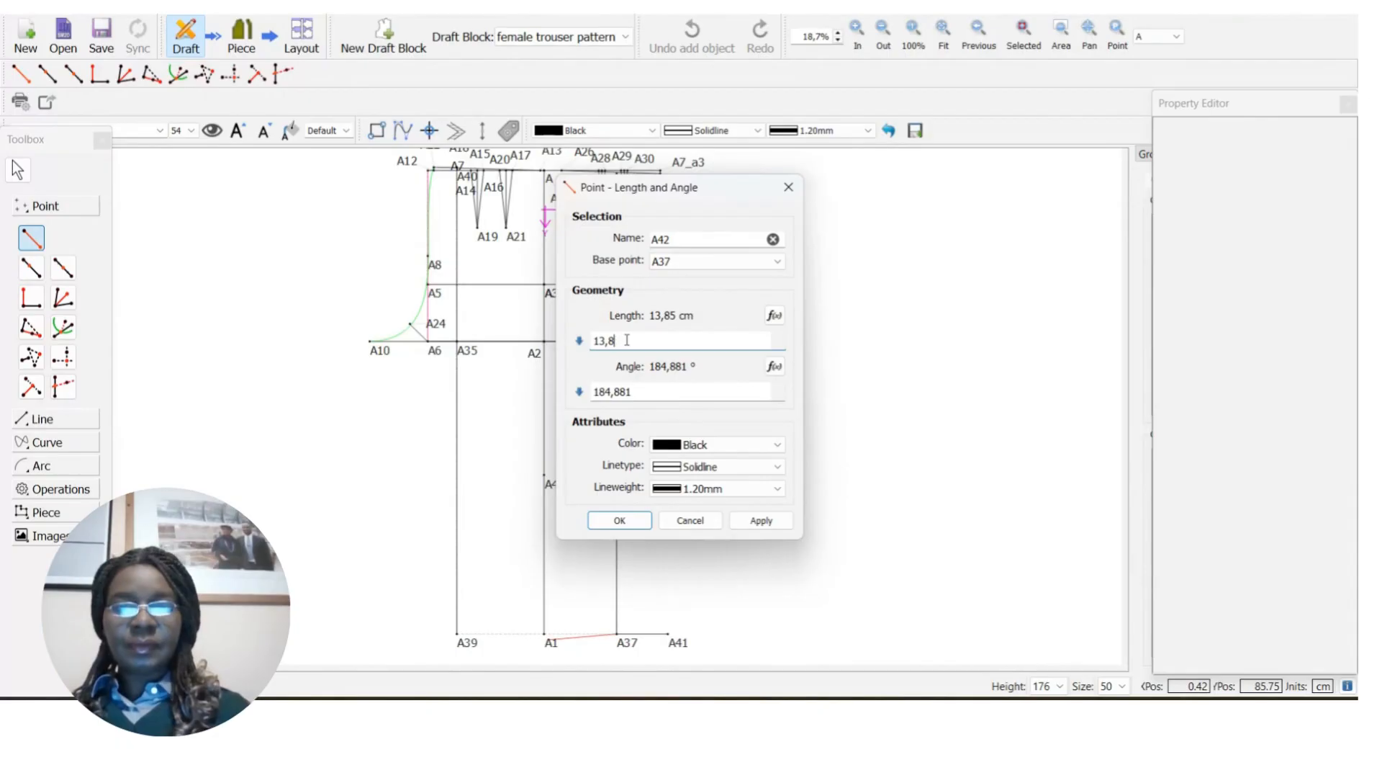
key("BackSpace")
type("19,2")
key("BackSpace")
type("0,")
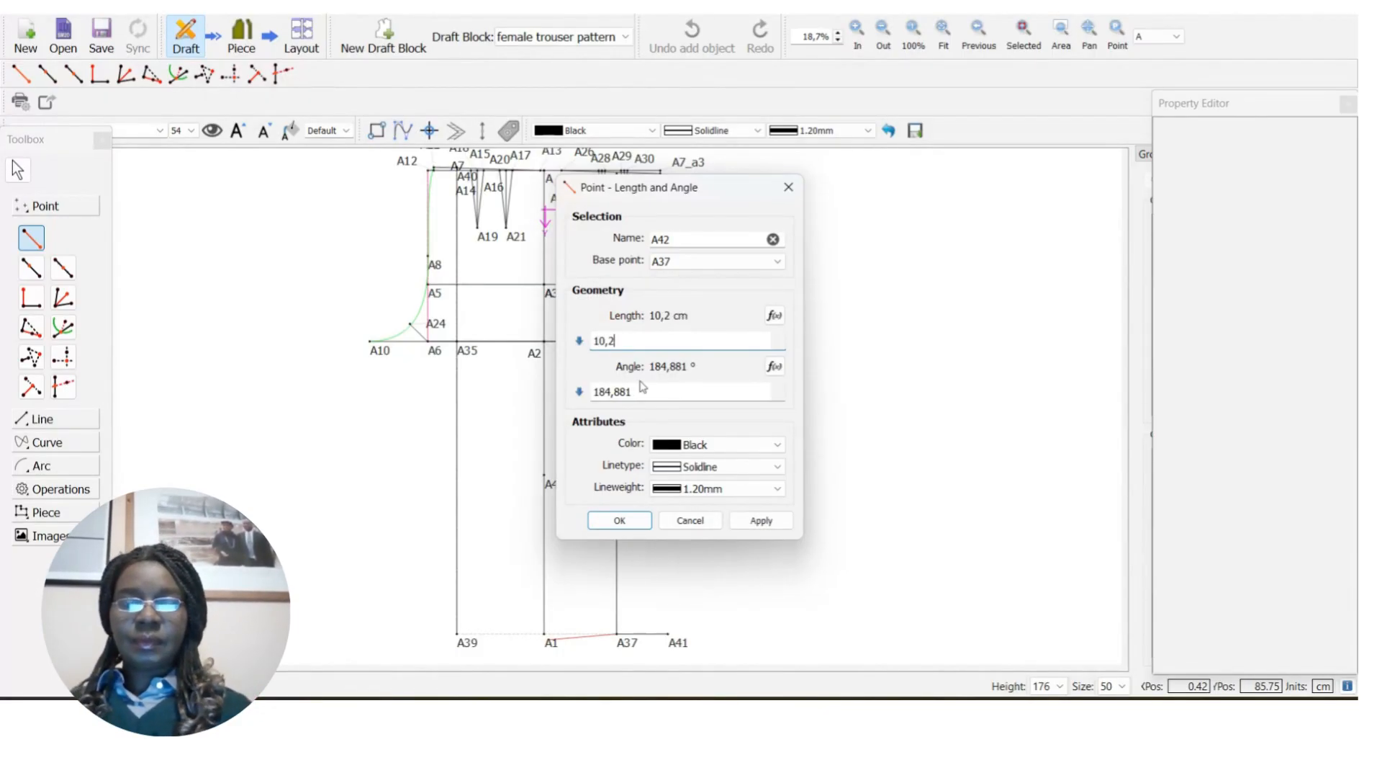
left_click(643, 388)
key("BackSpace")
key("BackSpace")
type("9")
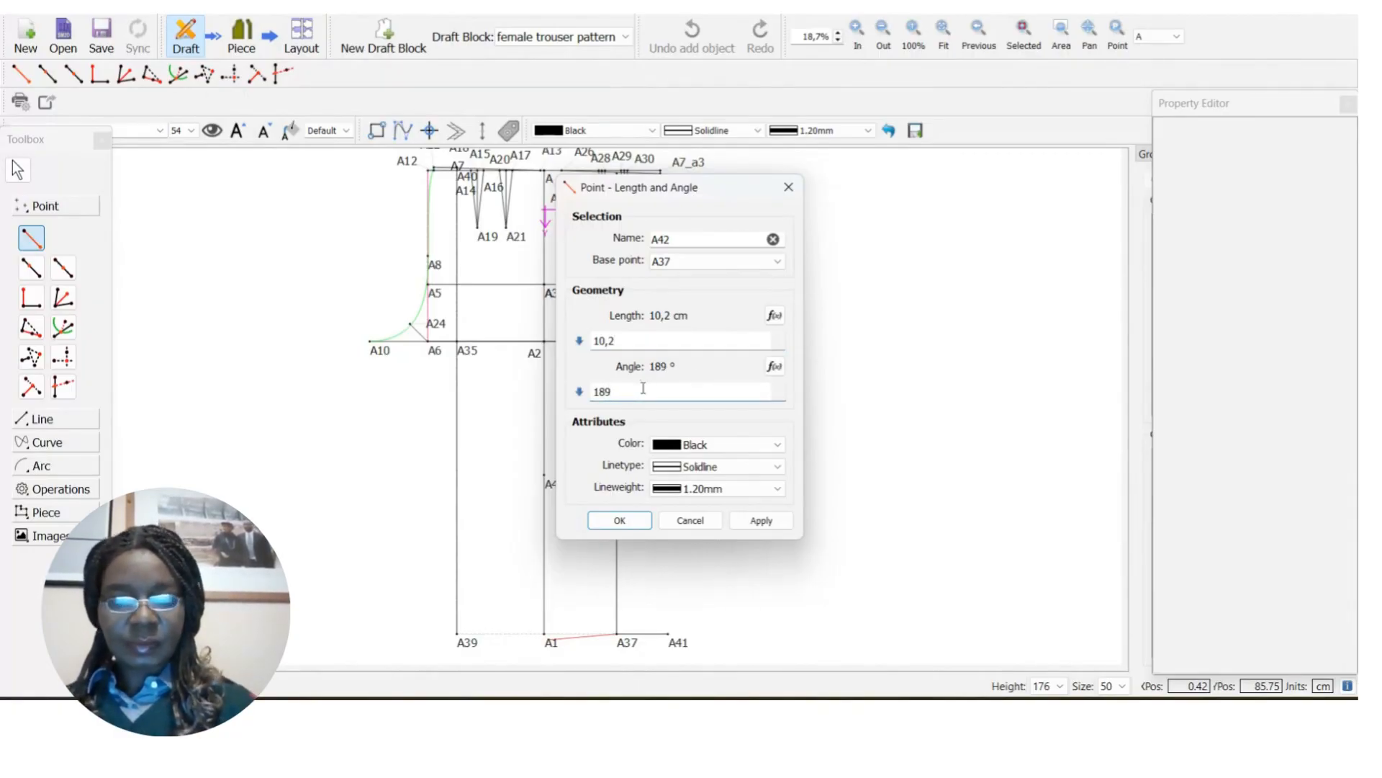
key("BackSpace")
type("0")
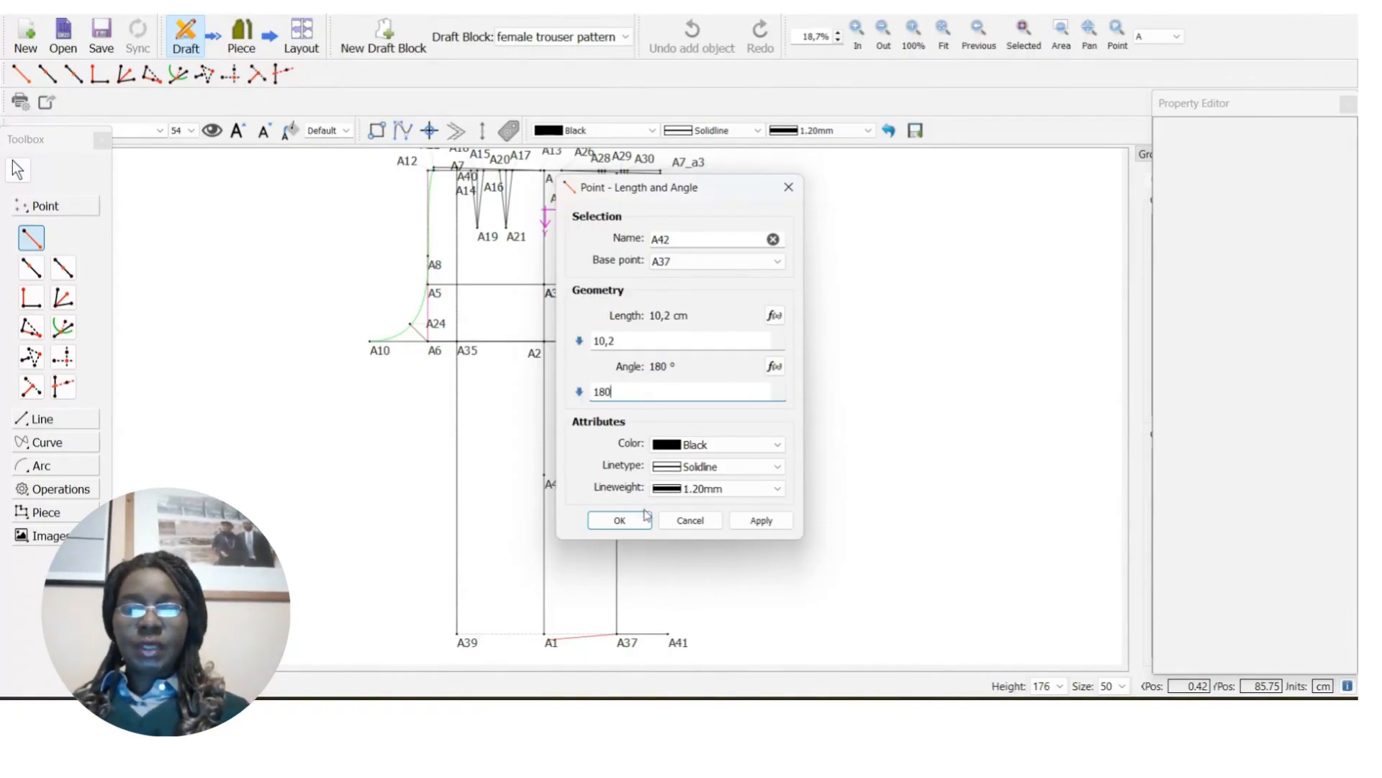
left_click(621, 523)
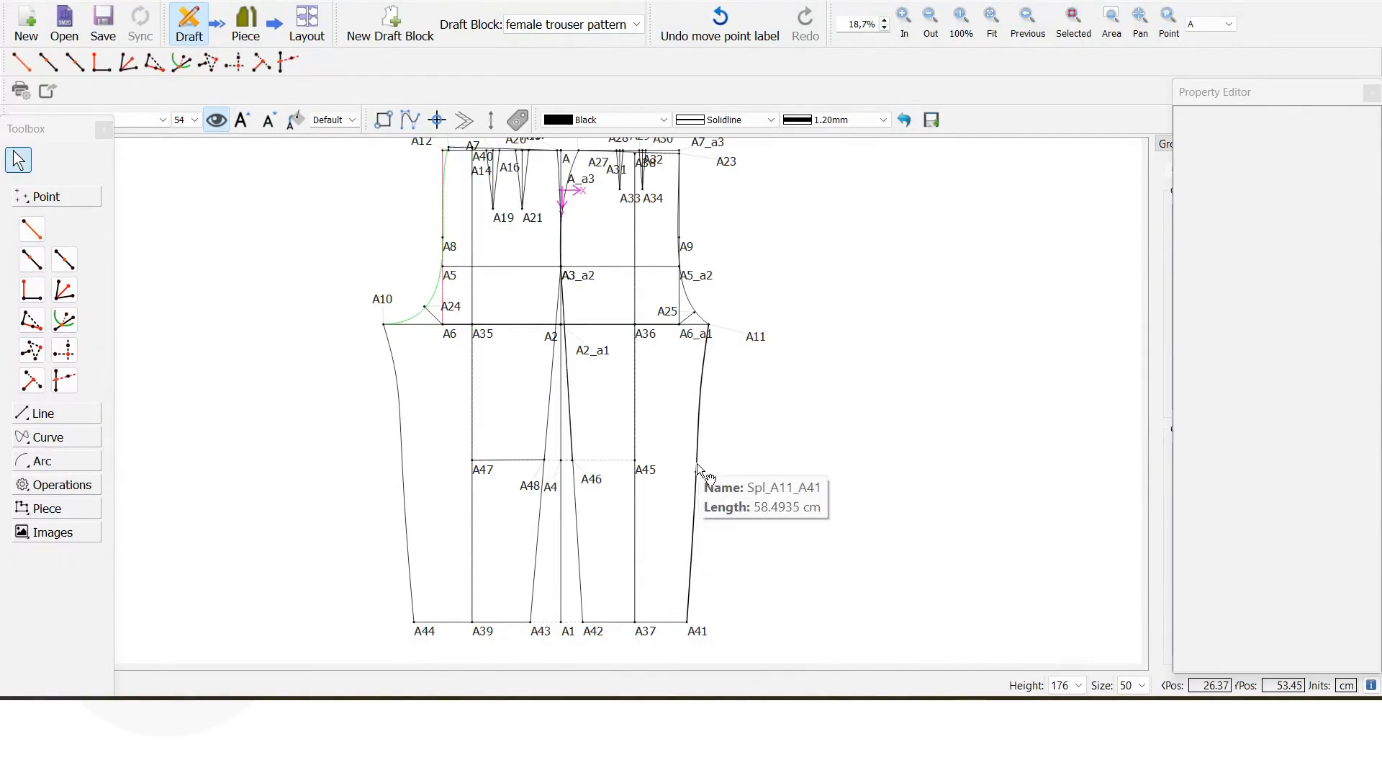
Draw a solid knee line on the front leg from A46 to A45.
left_click(49, 442)
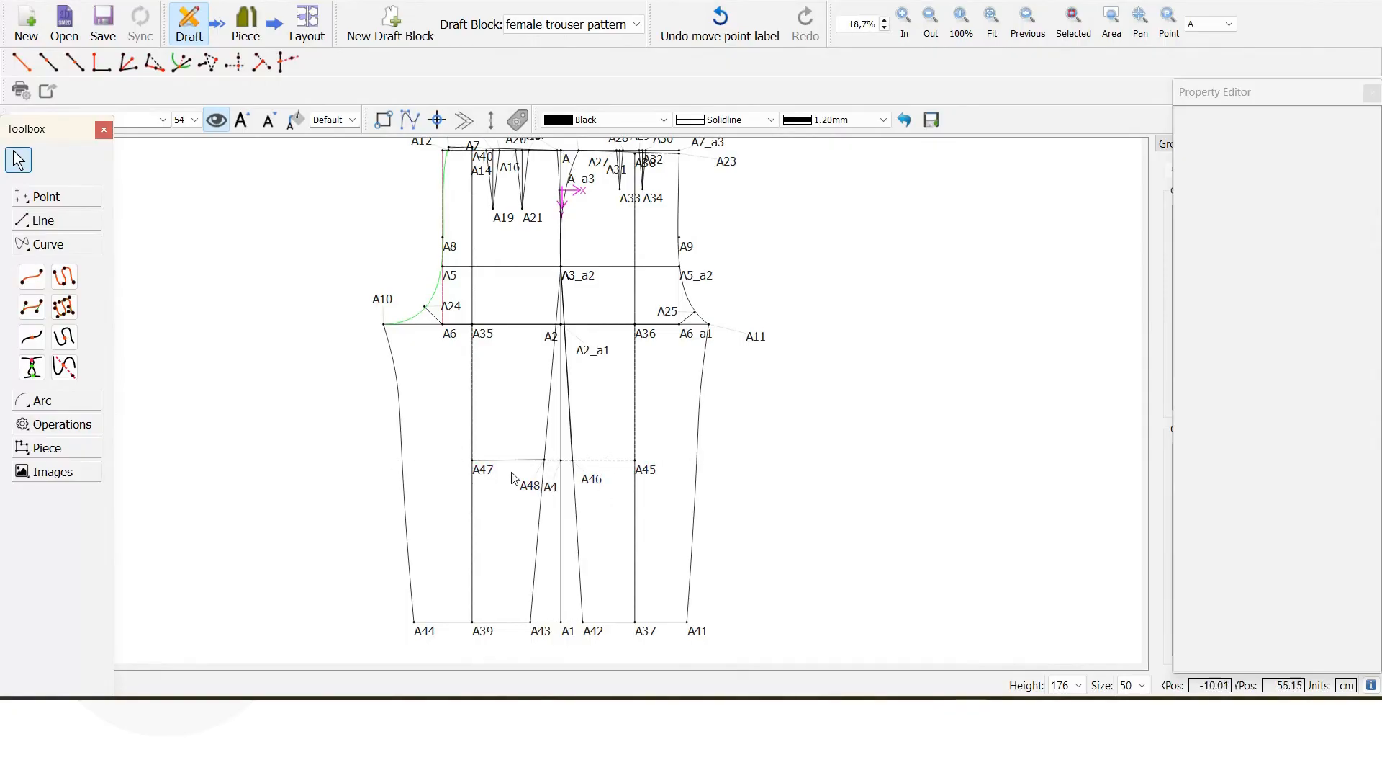
left_click(43, 220)
left_click(26, 263)
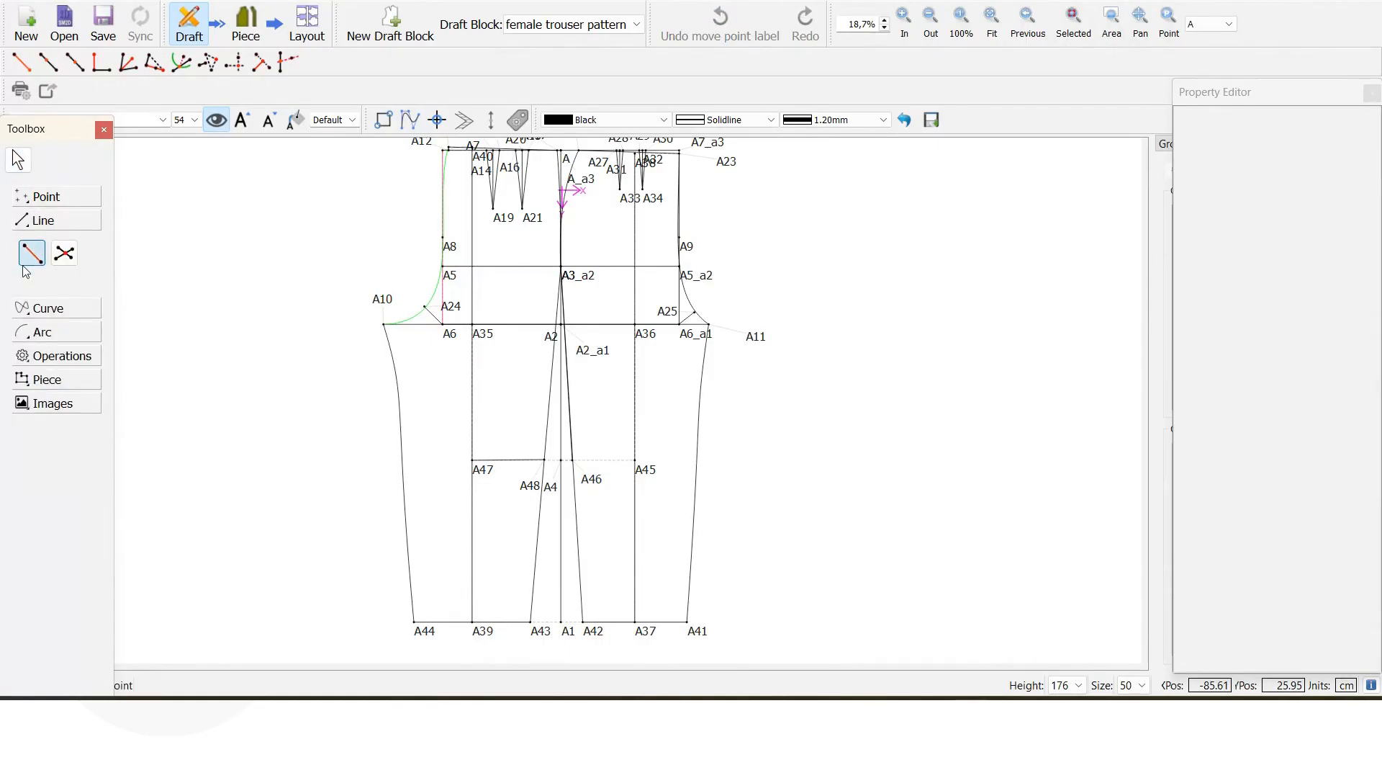
left_click(589, 478)
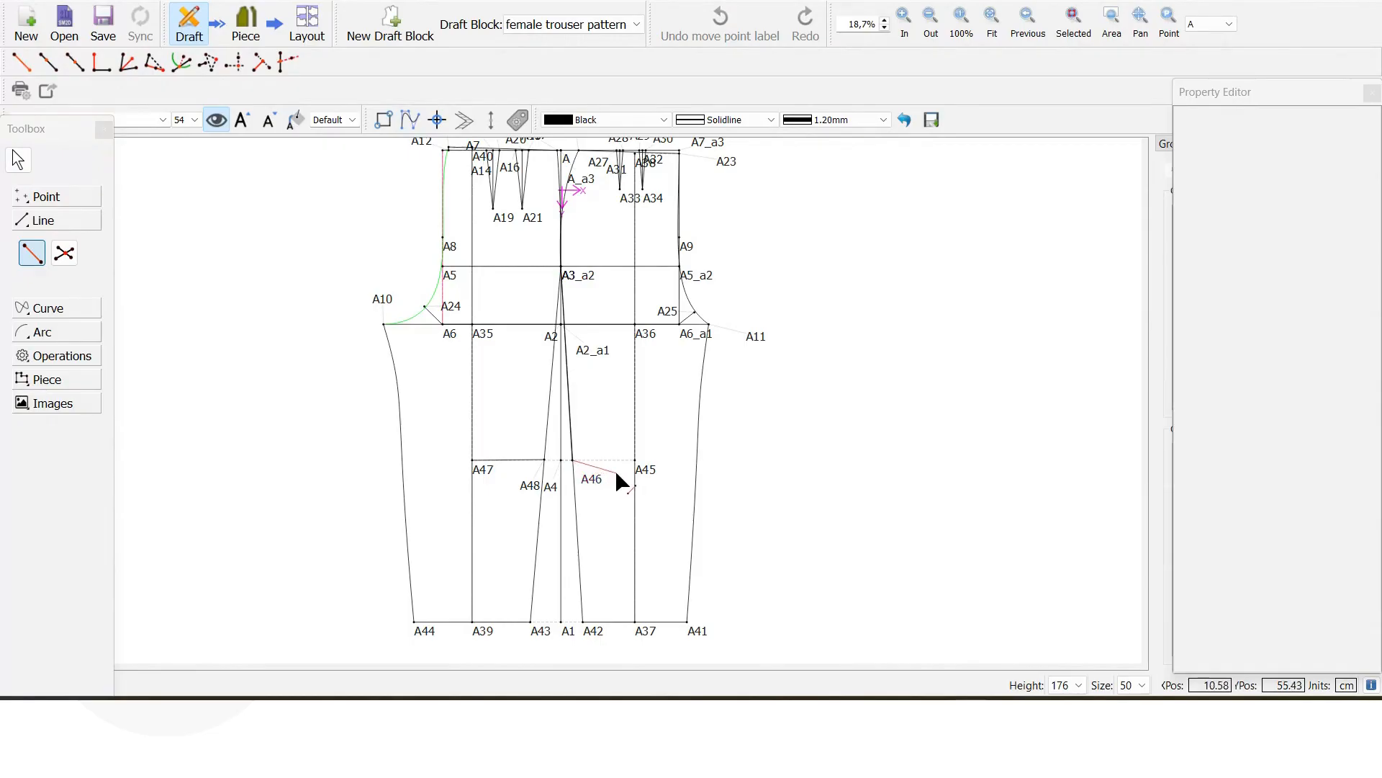
left_click(643, 473)
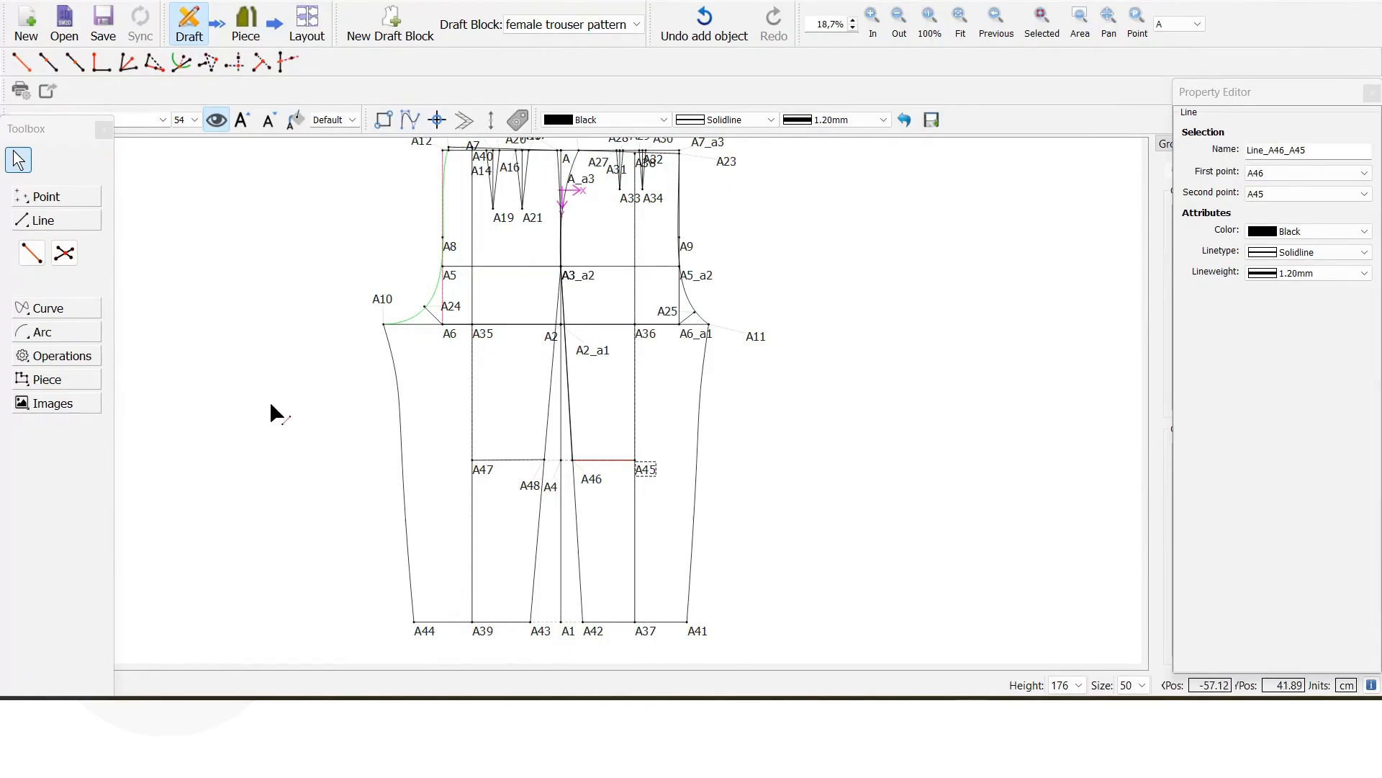
Start a Length and Angle point from knee point A45 toward the front inseam and set its angle to 360°.
left_click(48, 200)
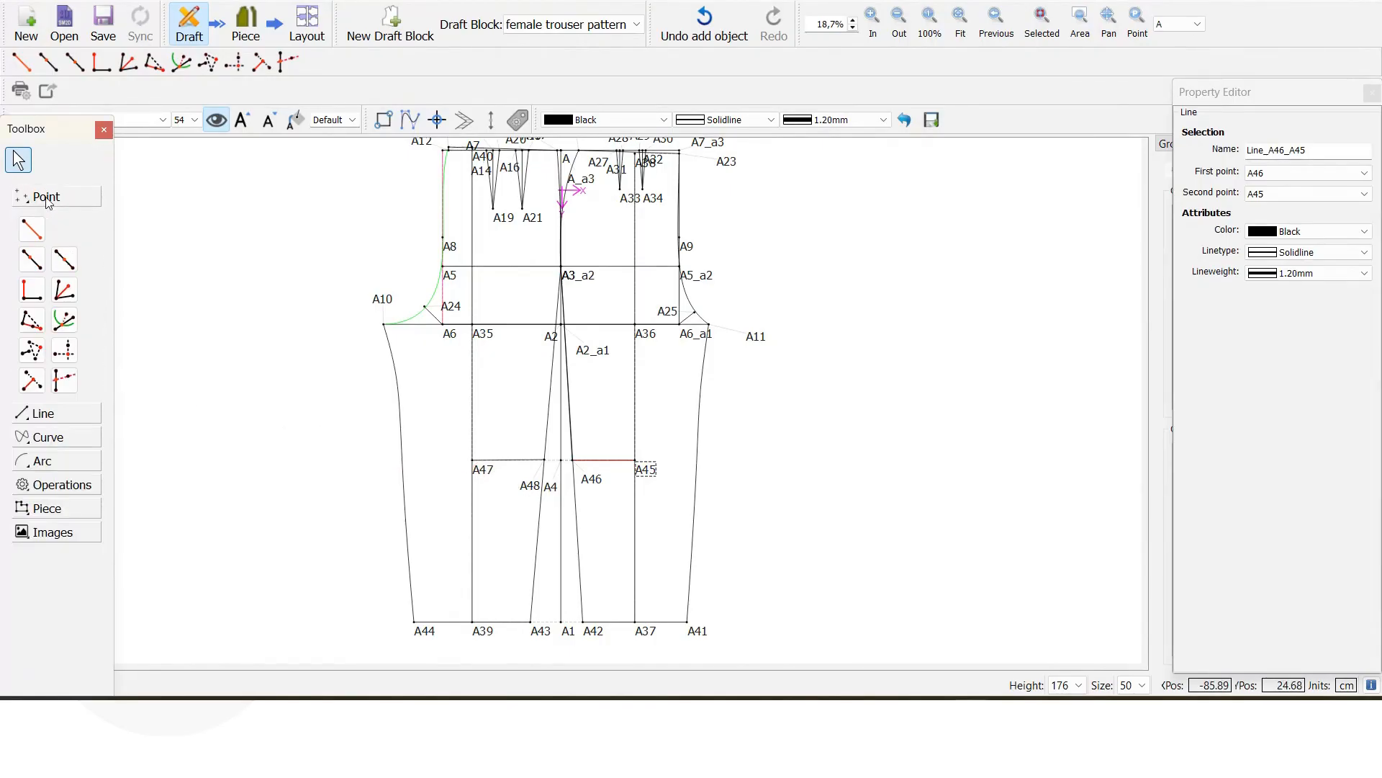
left_click(31, 268)
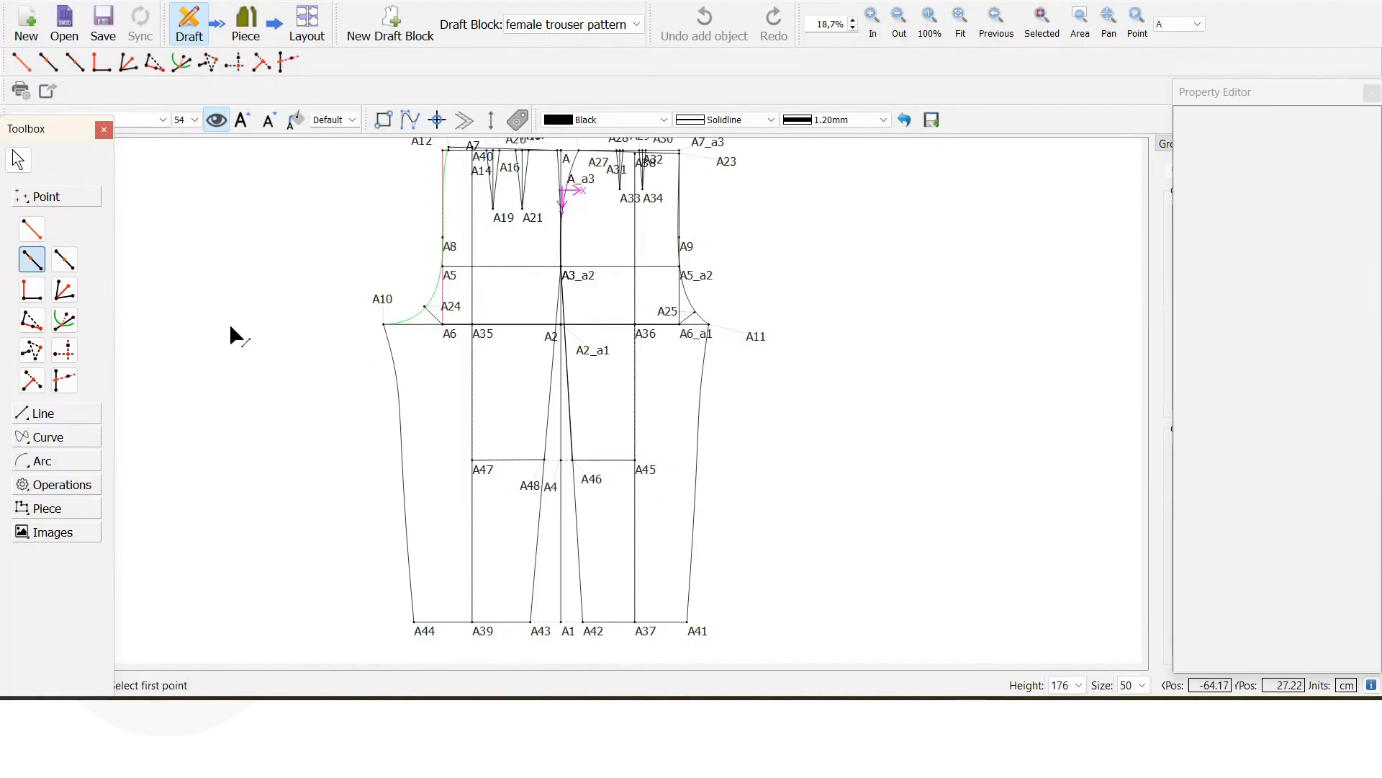
left_click(42, 235)
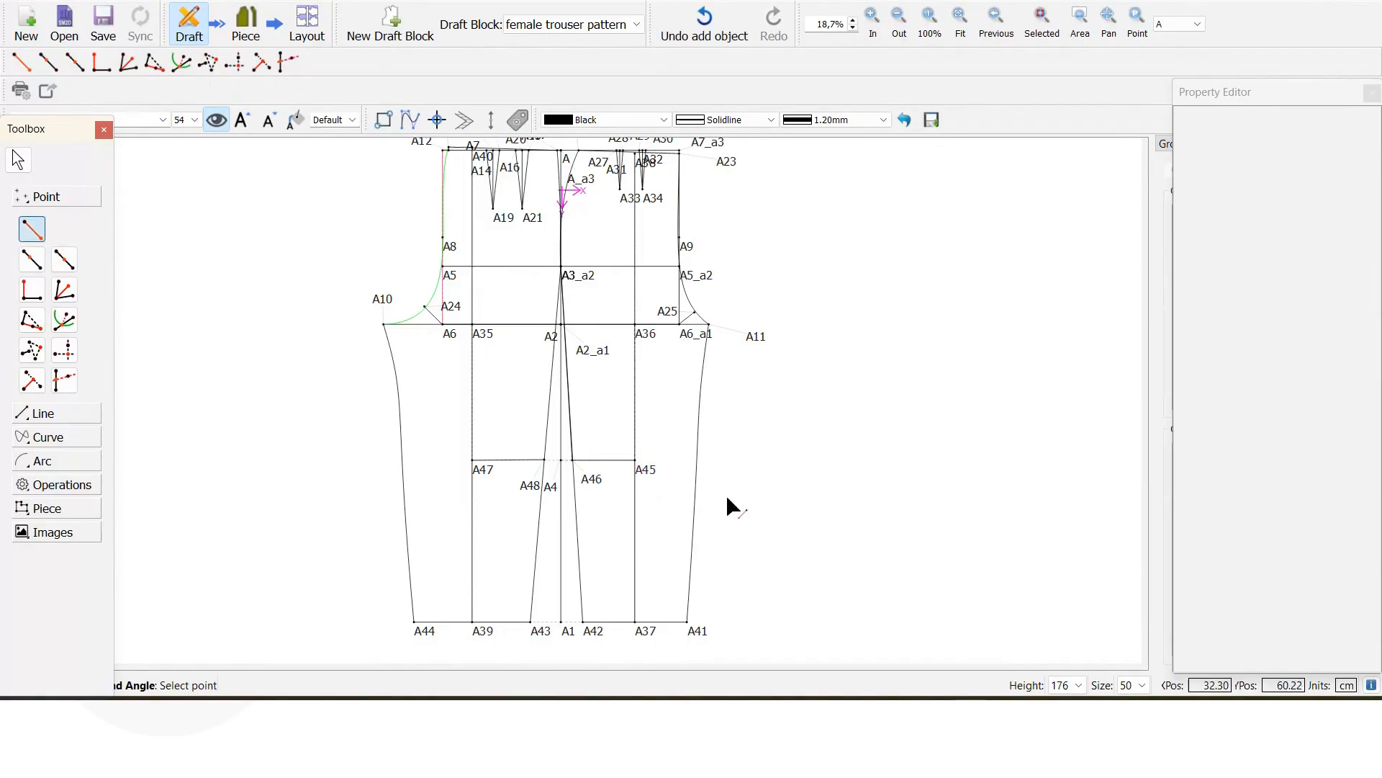
left_click(644, 471)
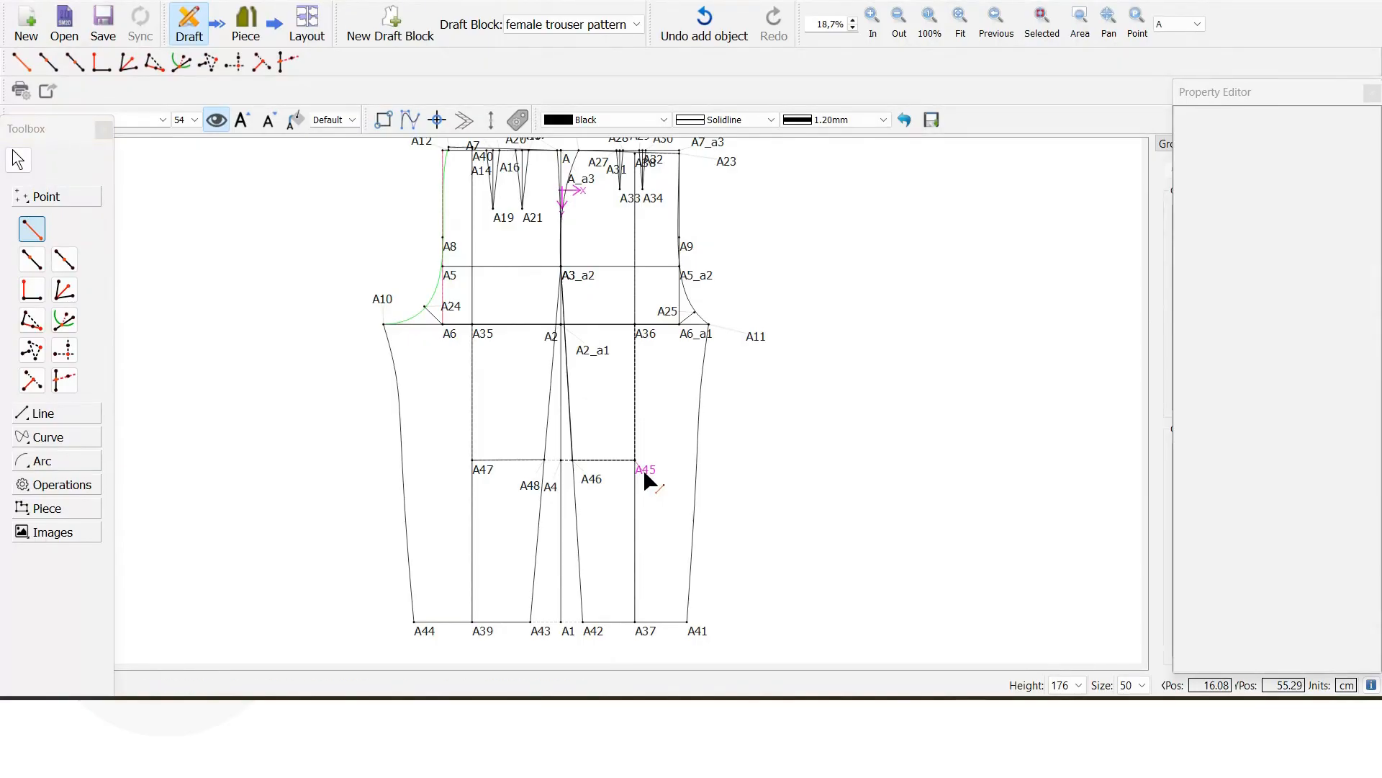
left_click(753, 460)
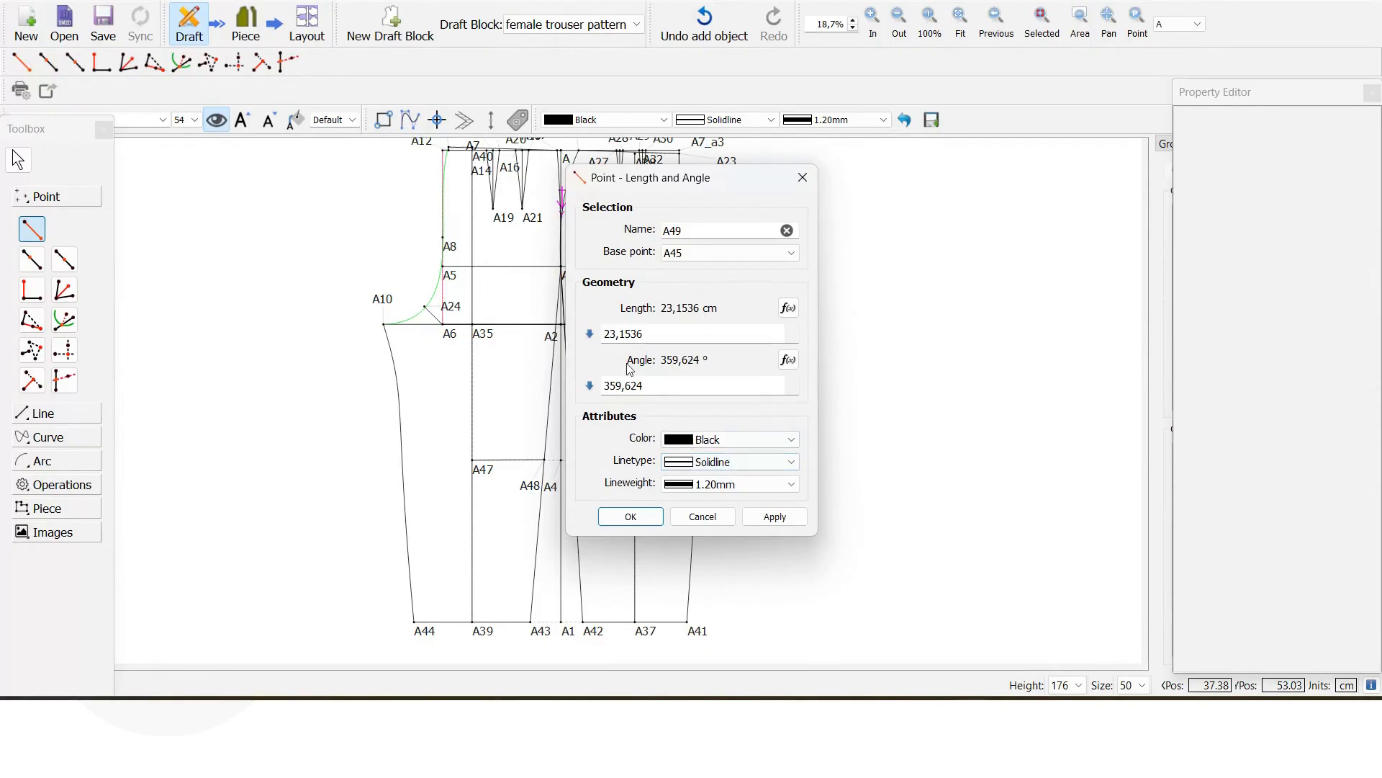
left_click(647, 388)
type("3670")
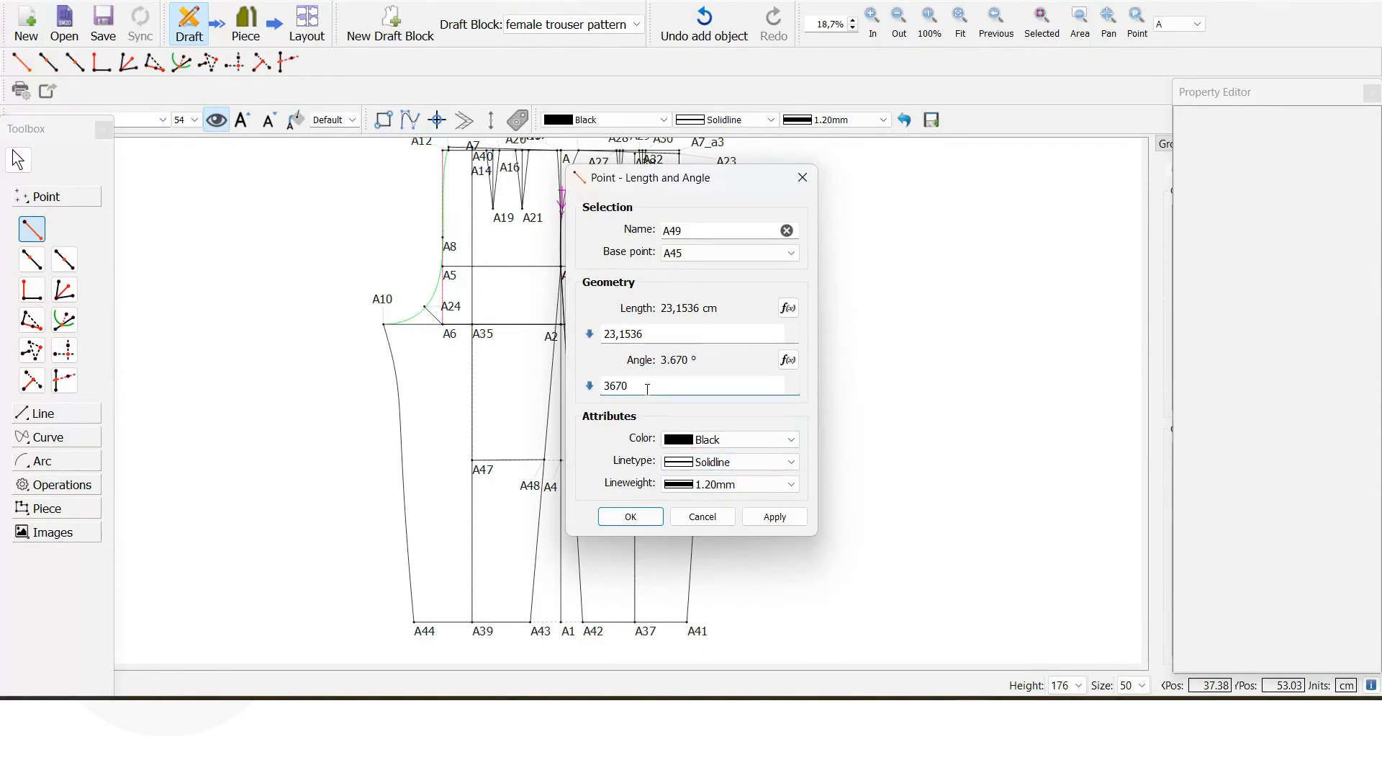
key("BackSpace")
key("BackSpace")
type("0")
Set the length of the new front knee point to the line length Line_A46_A45 and create the point with a solid line.
left_click(790, 308)
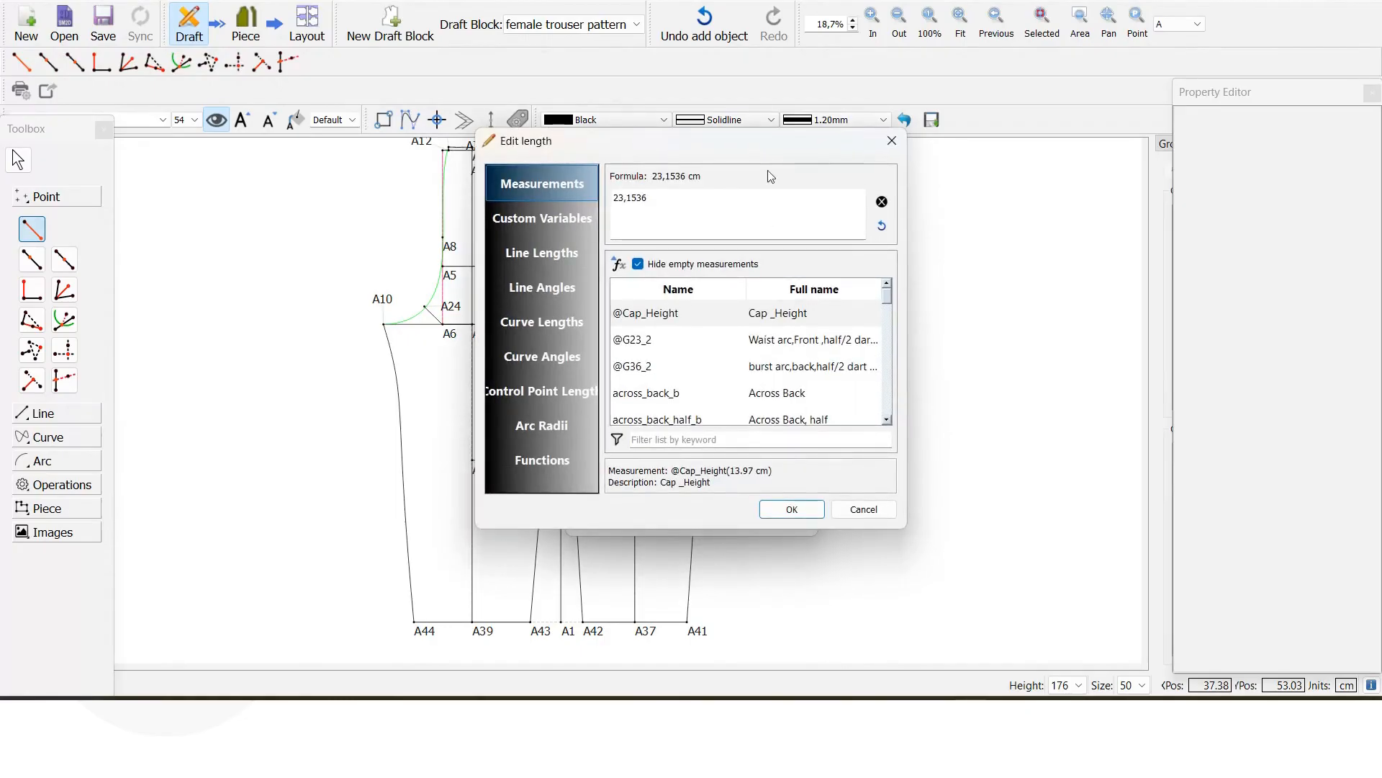
left_click_drag(749, 145, 1002, 170)
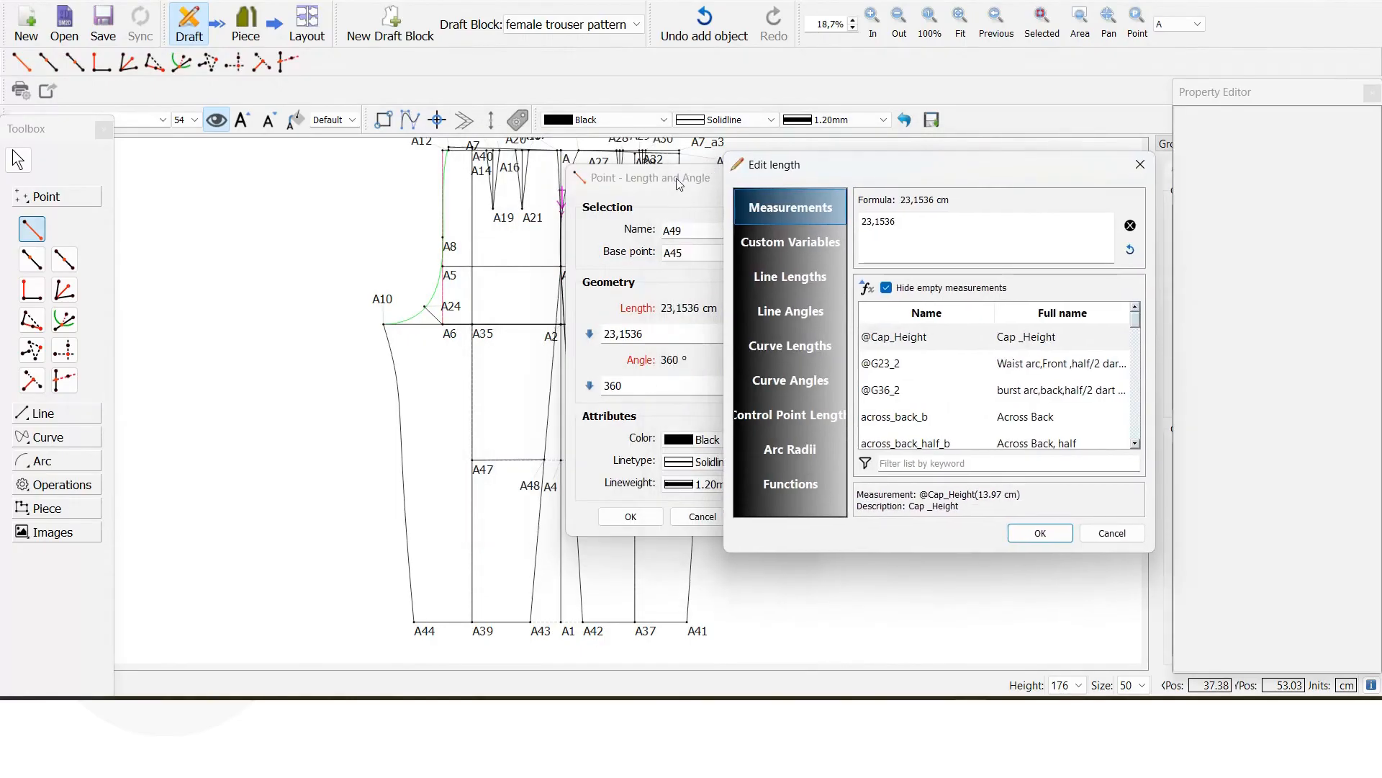
left_click(1140, 164)
left_click_drag(740, 189, 926, 184)
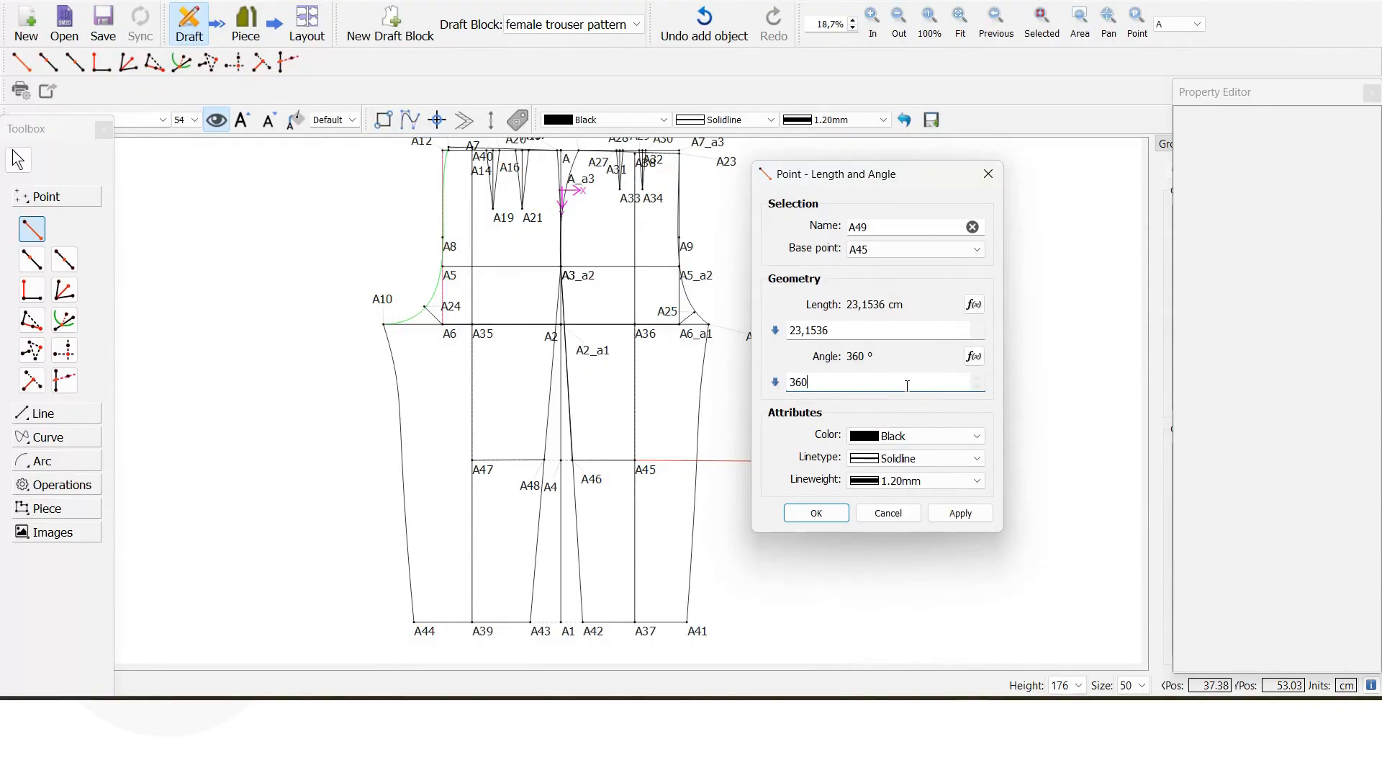
left_click(974, 305)
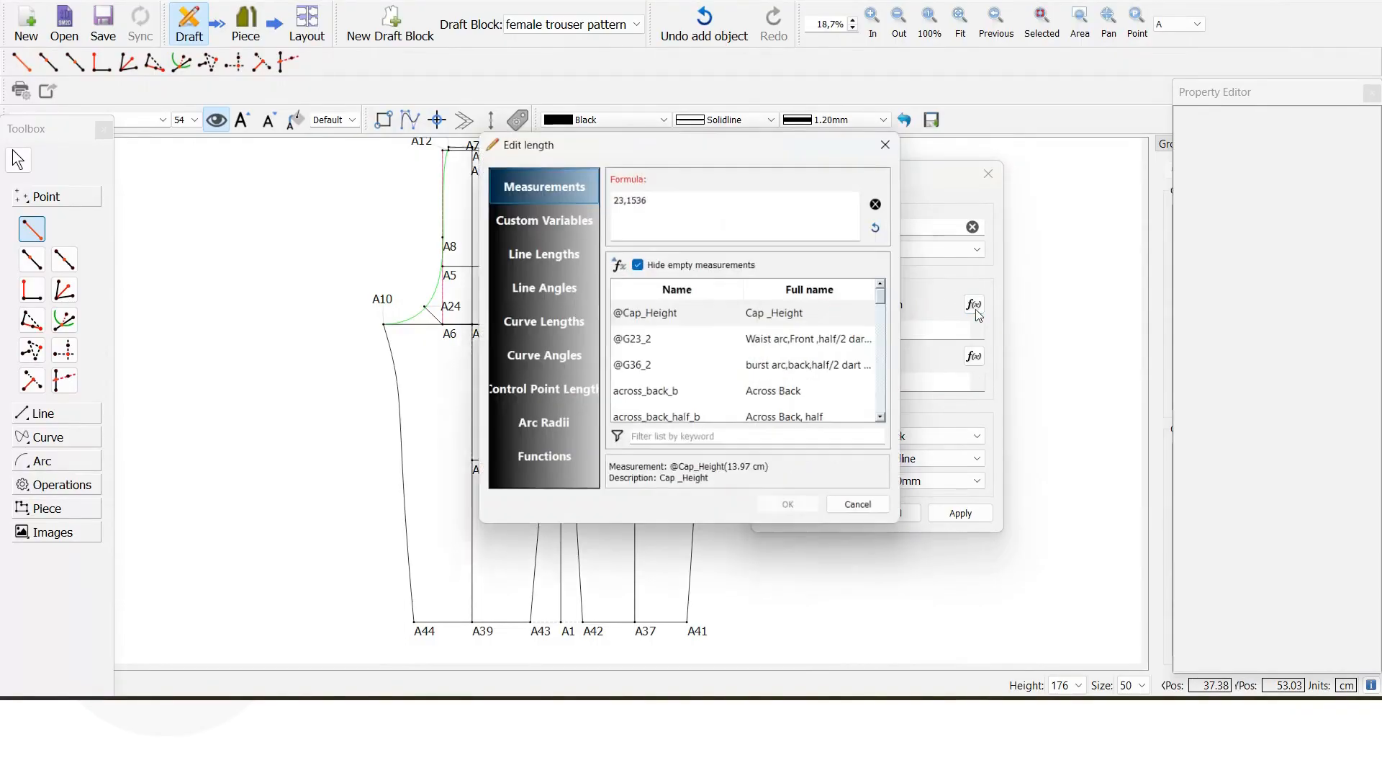
left_click(551, 246)
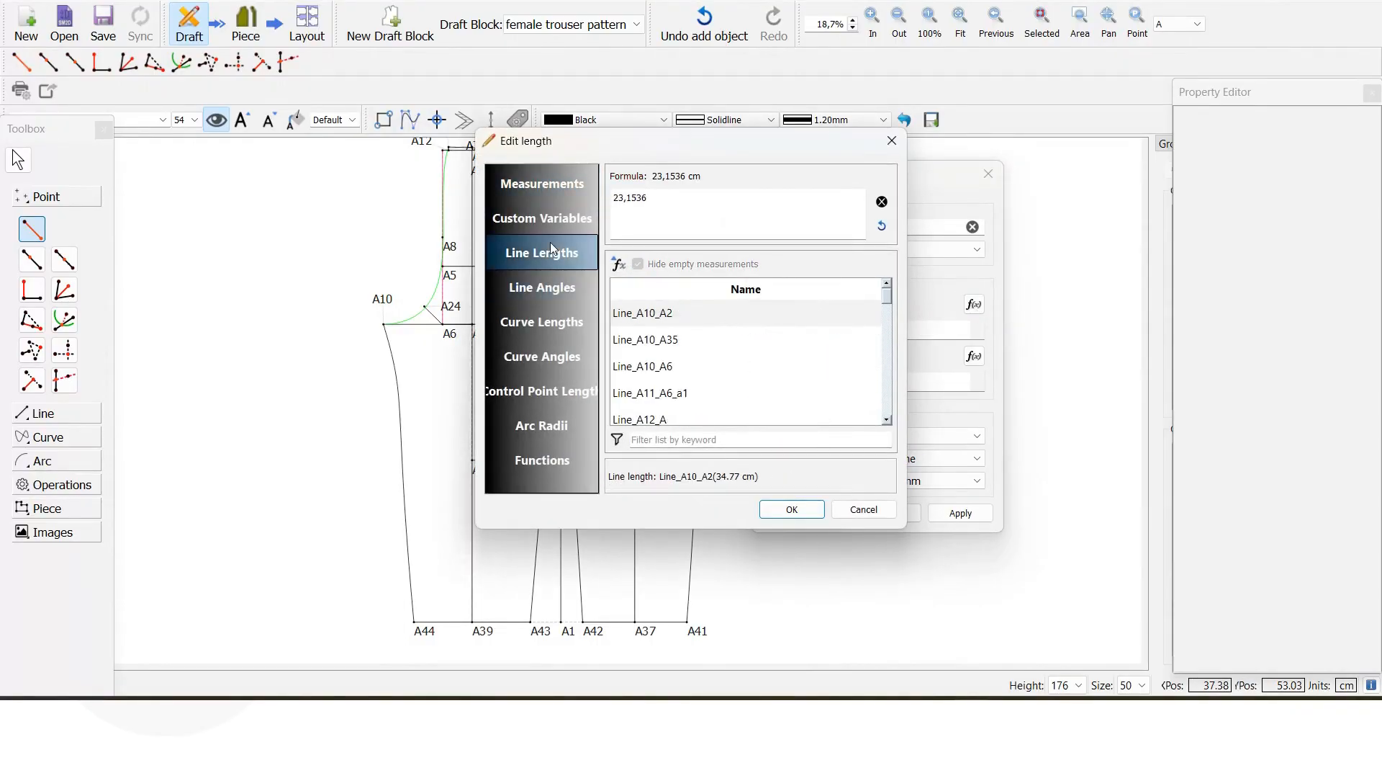
left_click(685, 439)
type("a46")
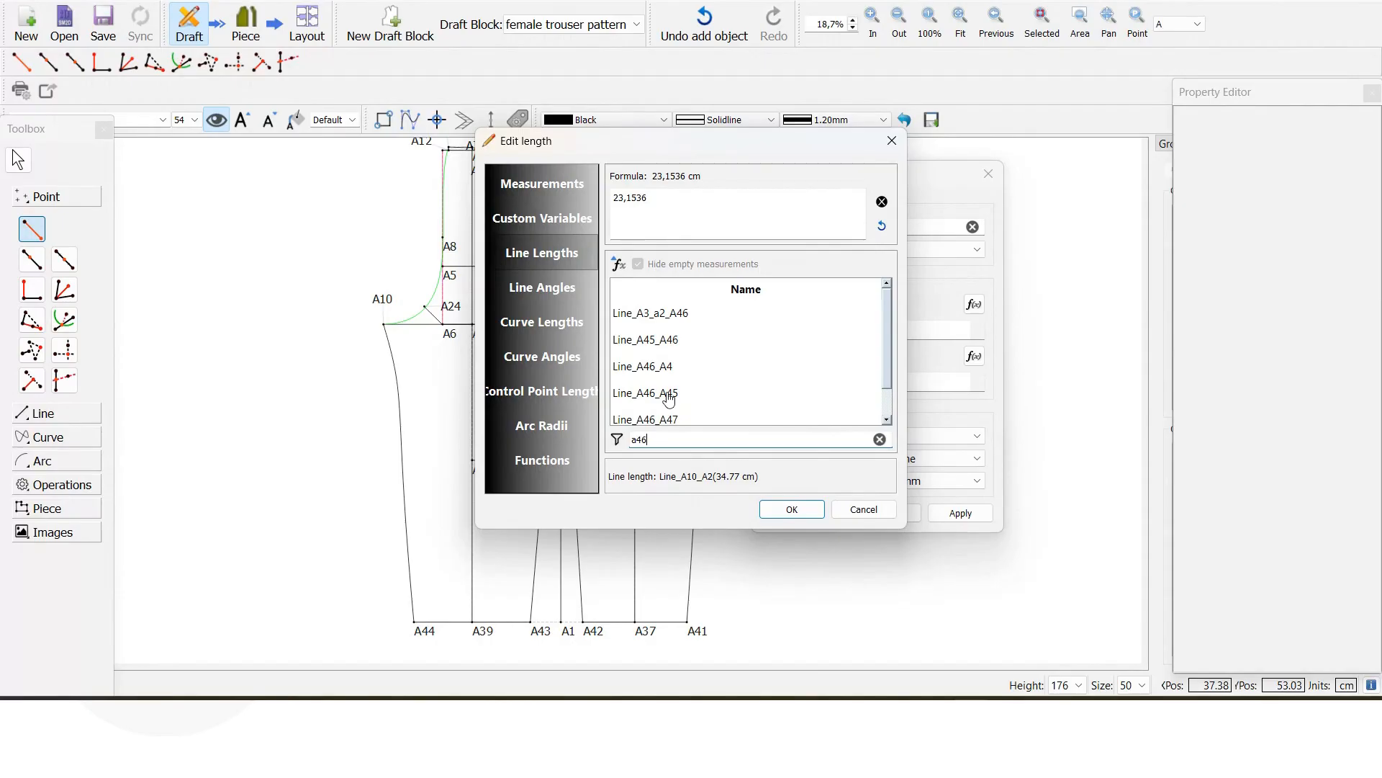
left_click(882, 201)
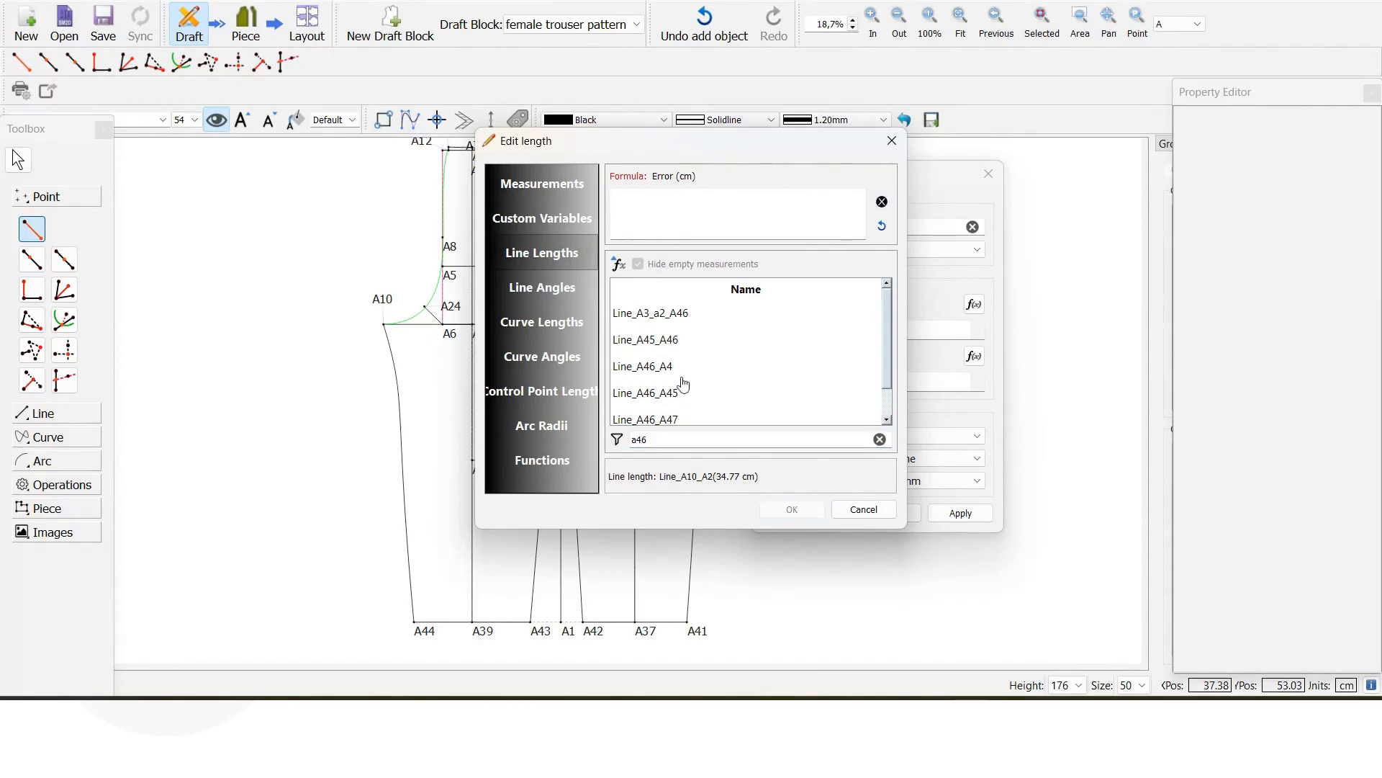
left_click(650, 394)
double_click(650, 394)
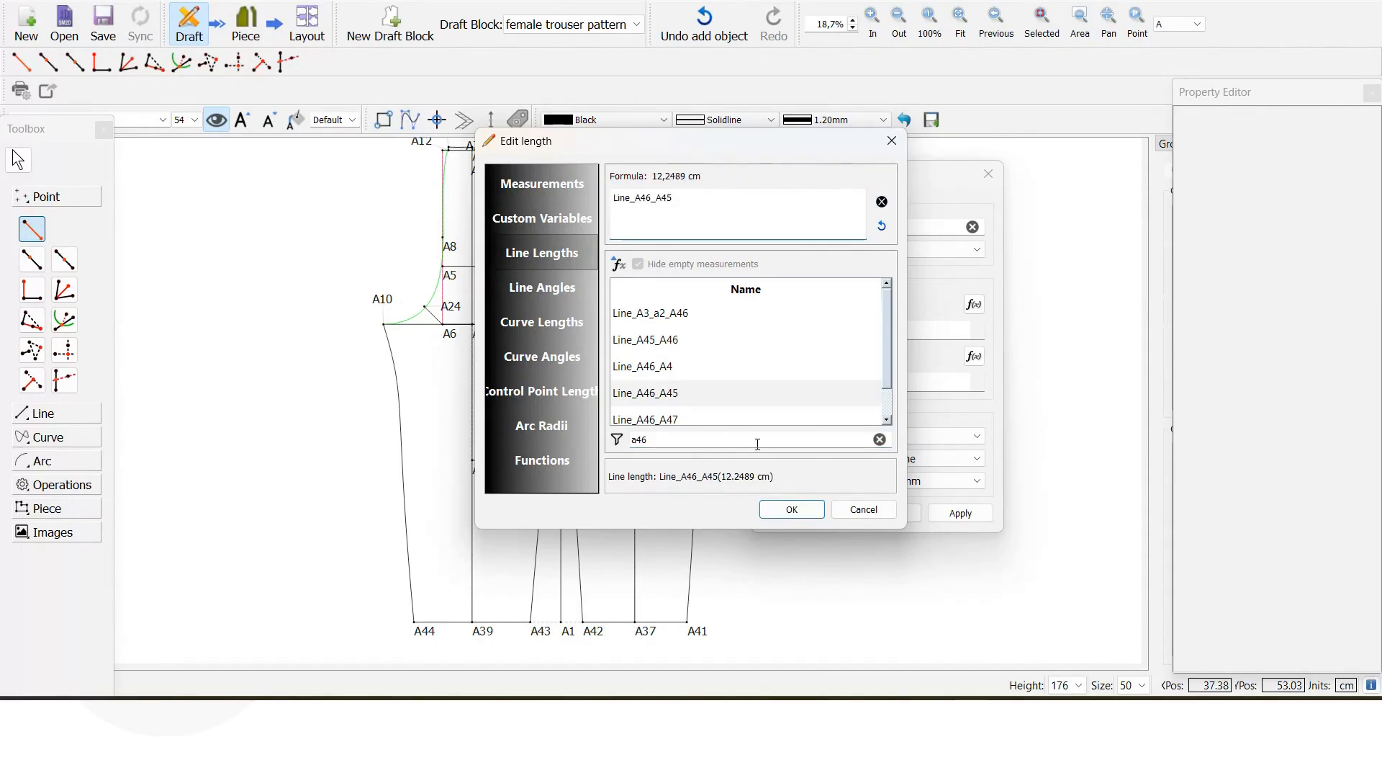
left_click(802, 511)
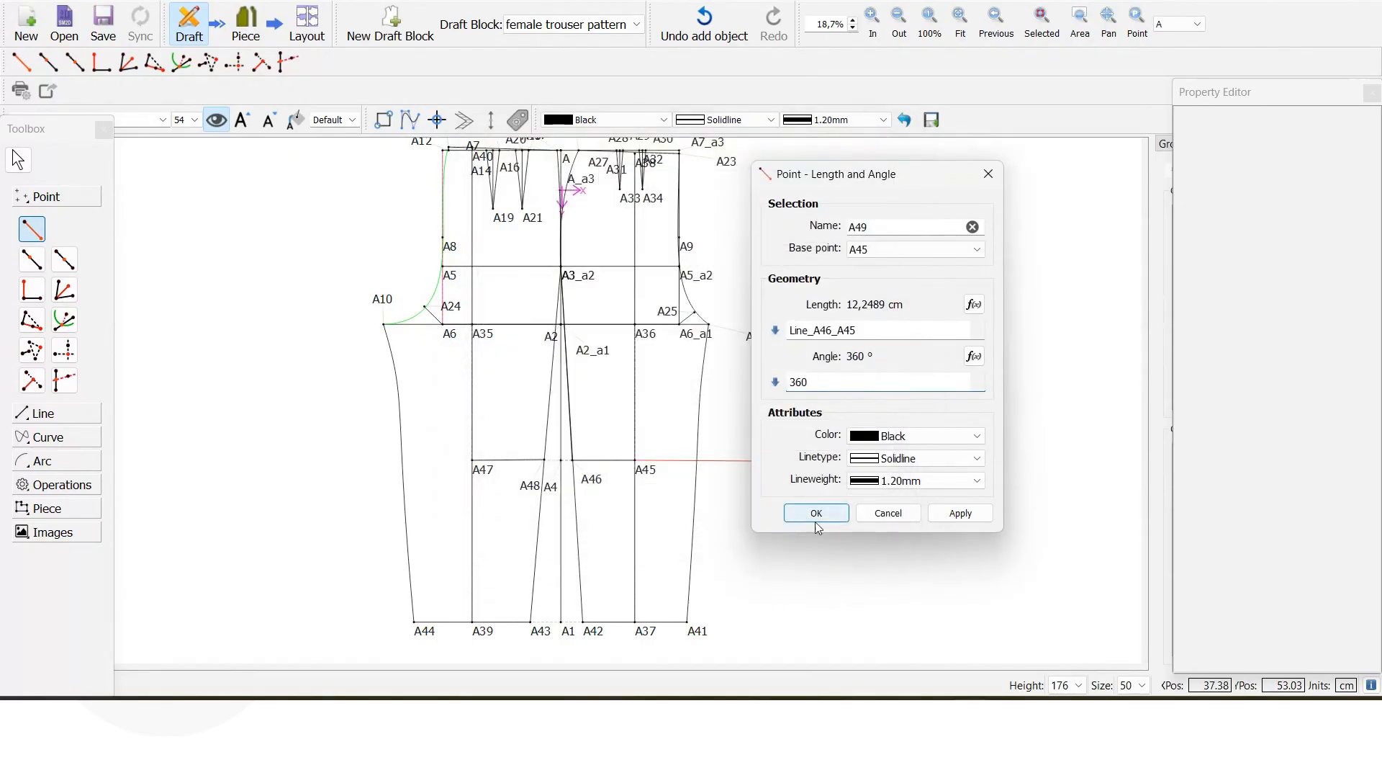
left_click(816, 513)
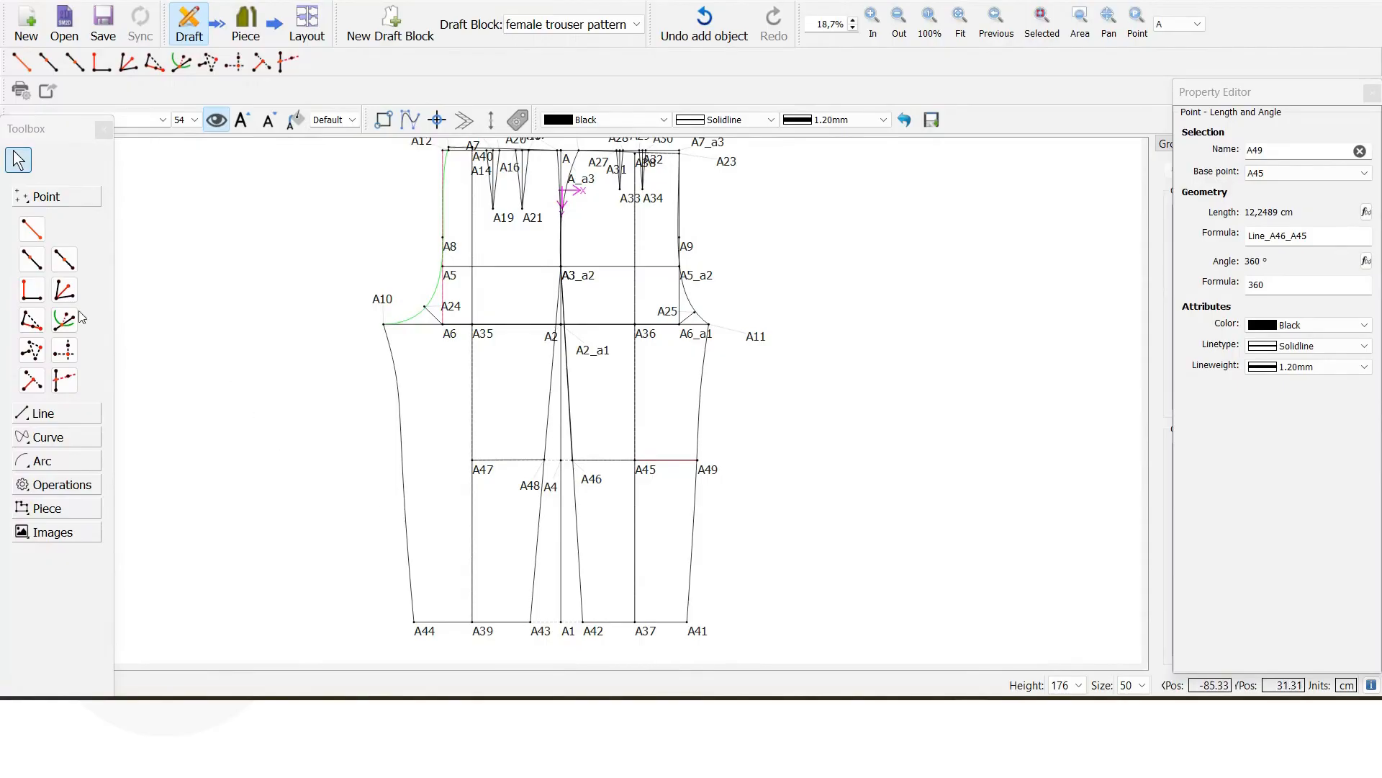
Start a Length and Angle point from knee point A47 toward the back inseam and set its angle to 180°.
left_click(34, 233)
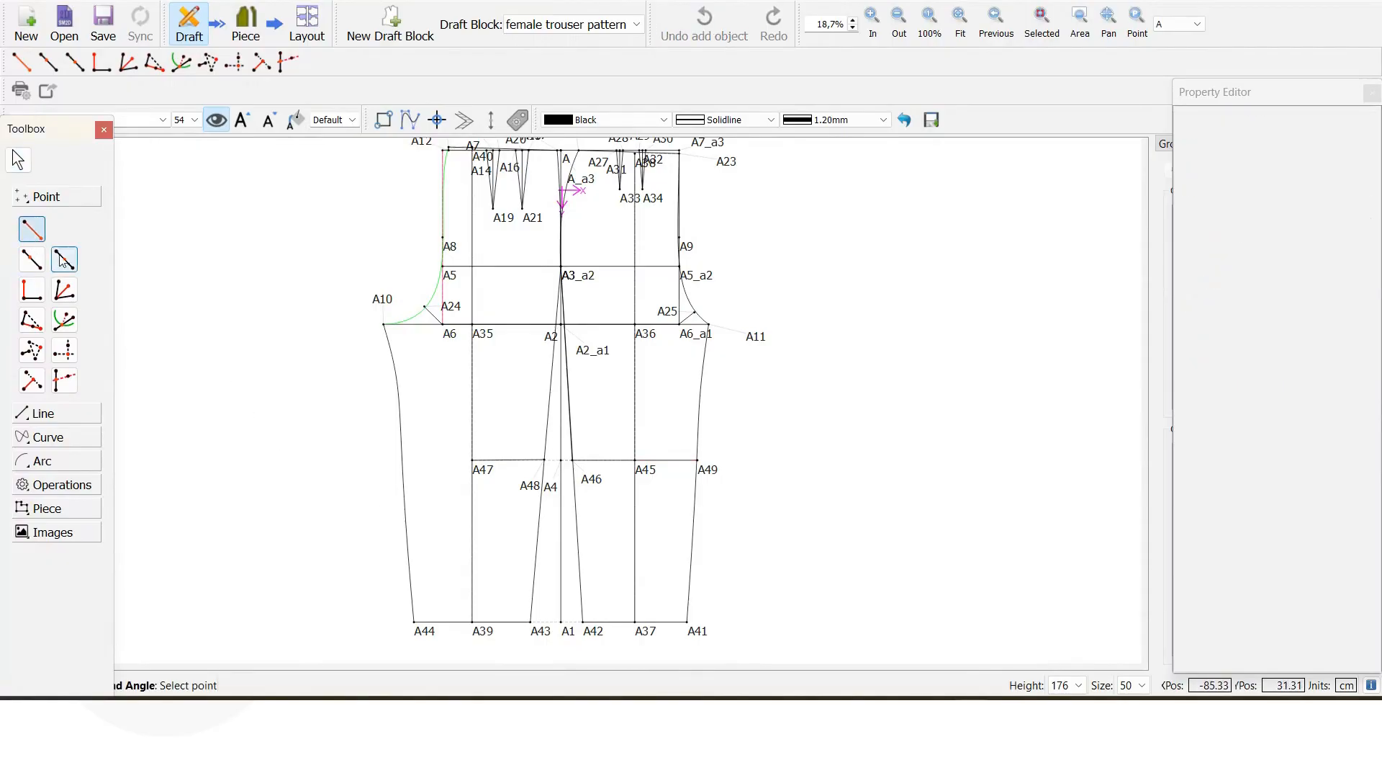
left_click(483, 471)
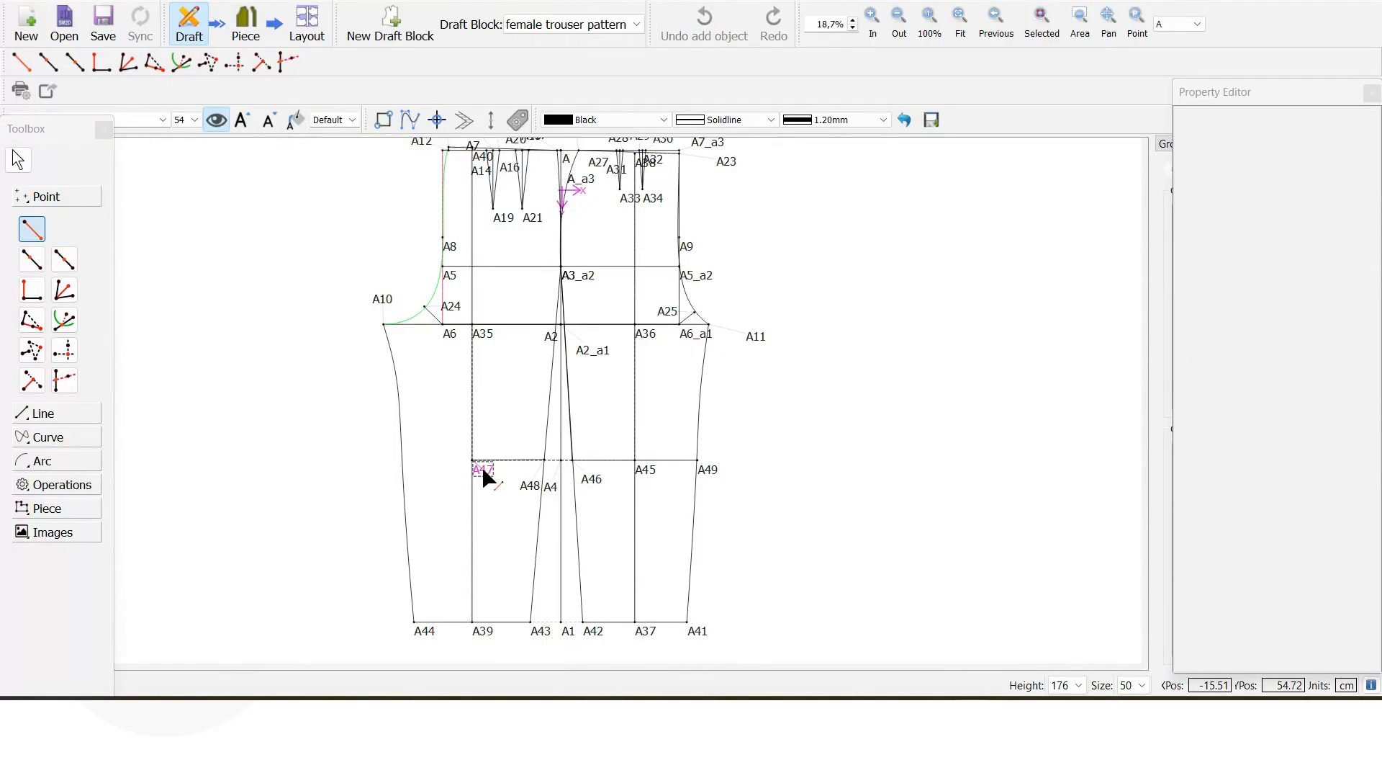
left_click(366, 464)
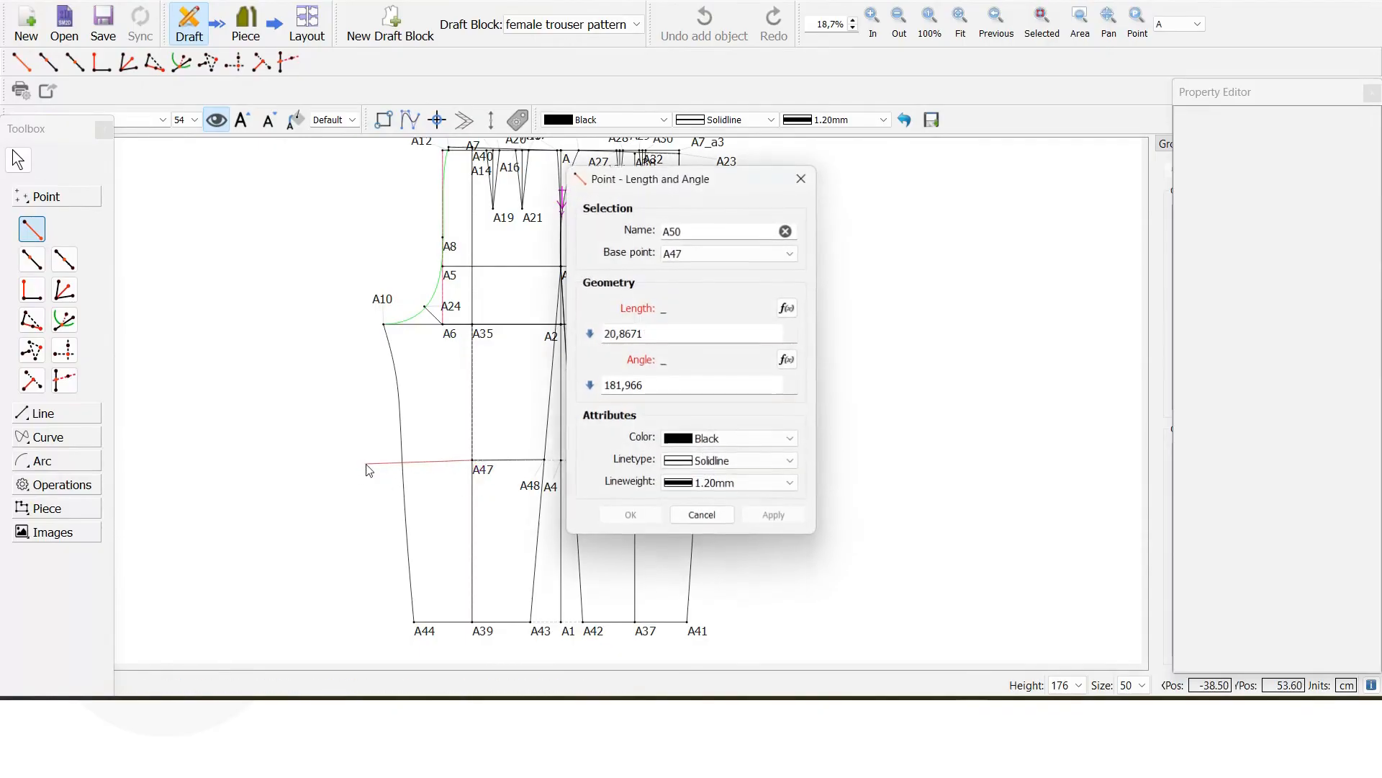
left_click(657, 385)
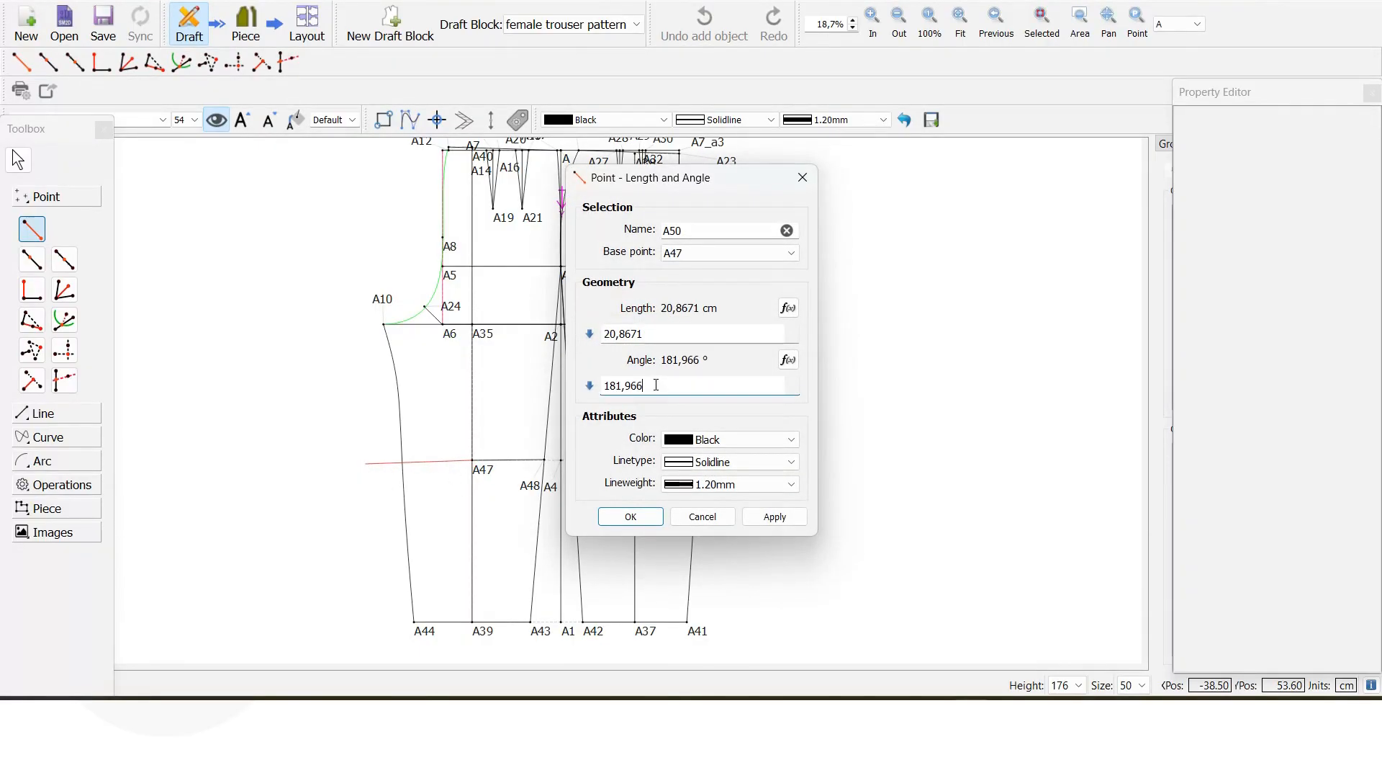
key("BackSpace")
key("BackSpace")
key("BackSpace")
key("BackSpace")
key("BackSpace")
type("0")
Set the length of the new back knee point to the line length Line_A47_A48 and create the point with a solid line.
left_click(789, 308)
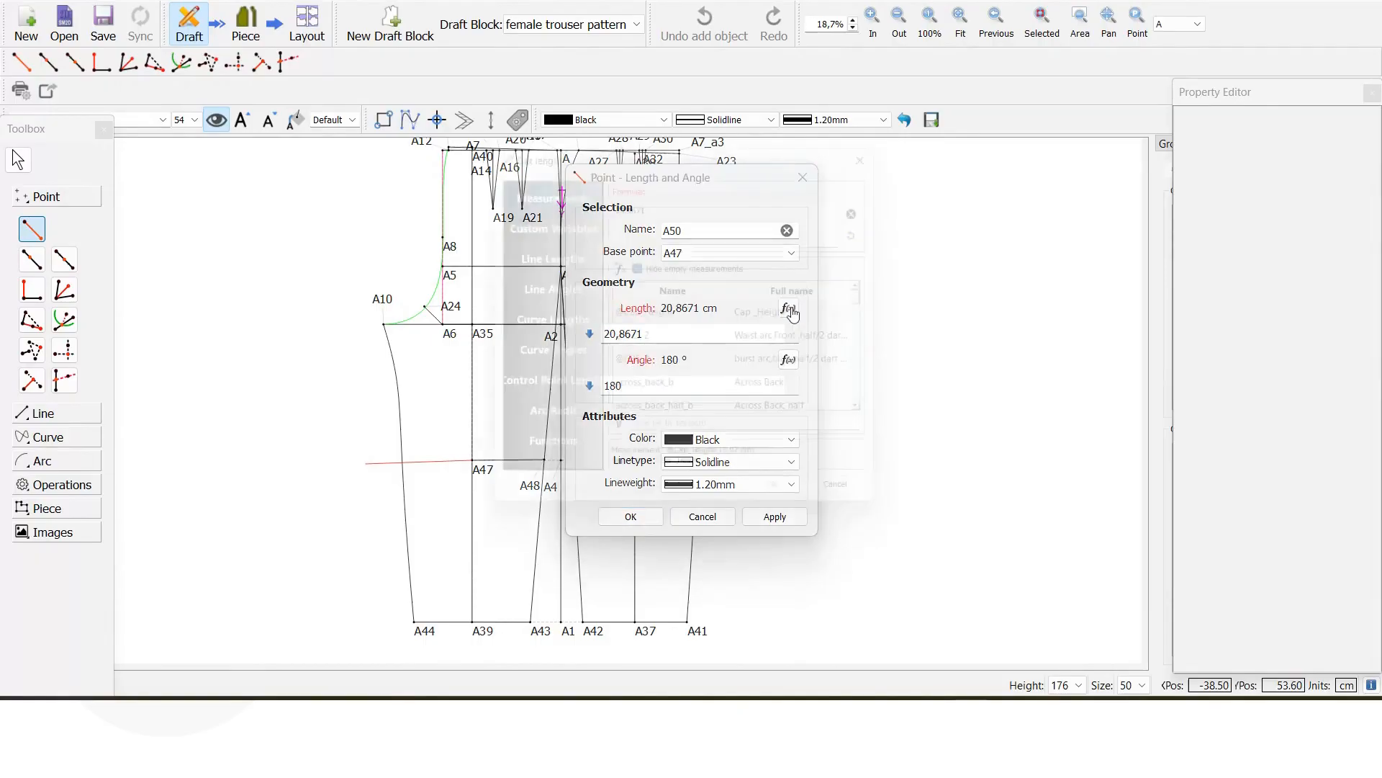
left_click(542, 261)
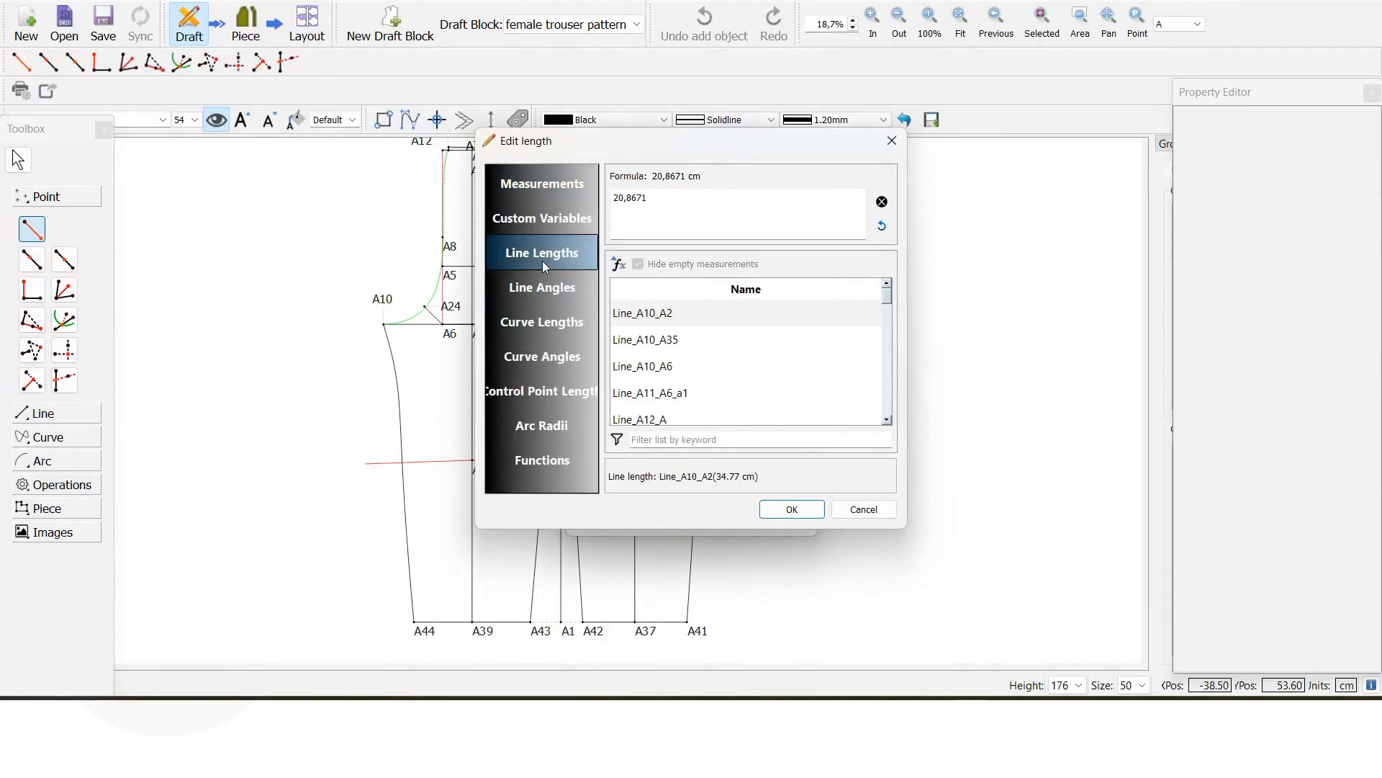
left_click(882, 201)
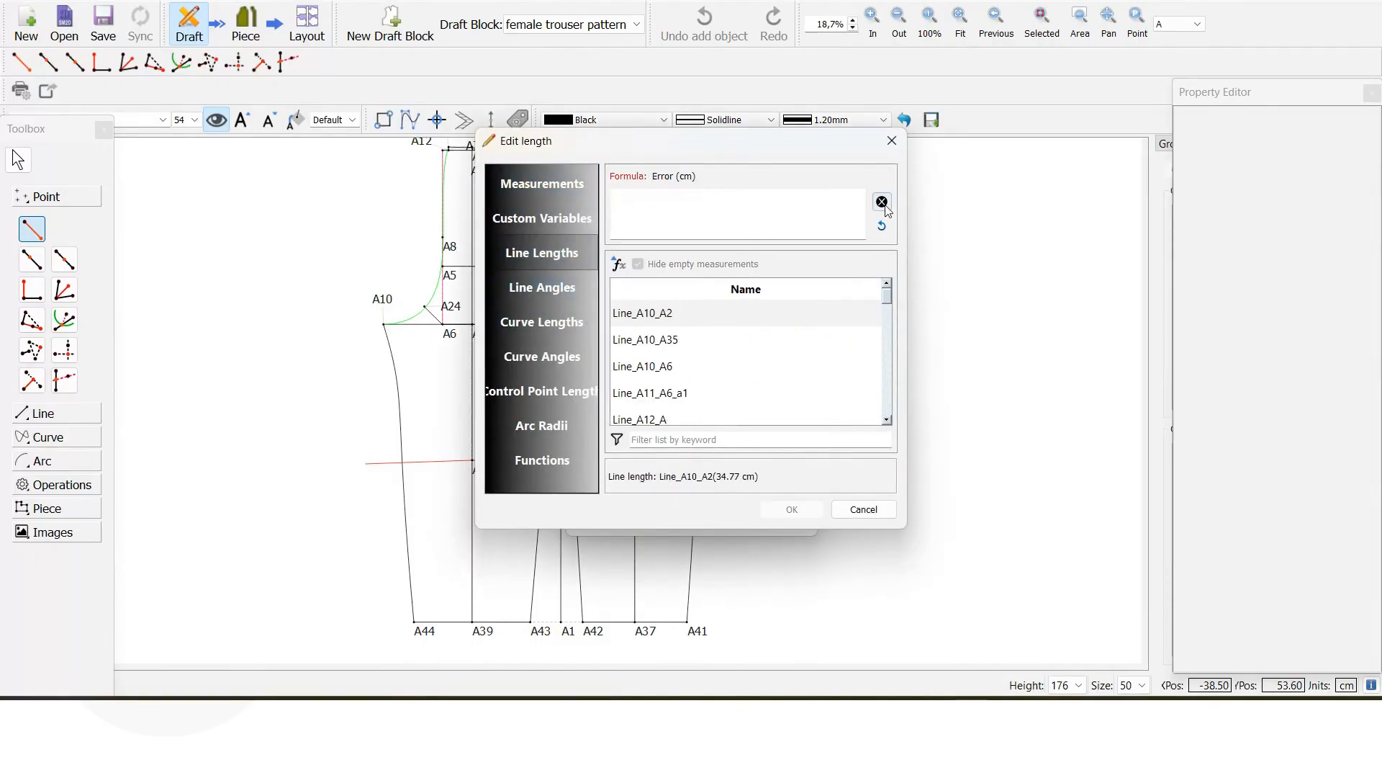
left_click(659, 438)
type("a47")
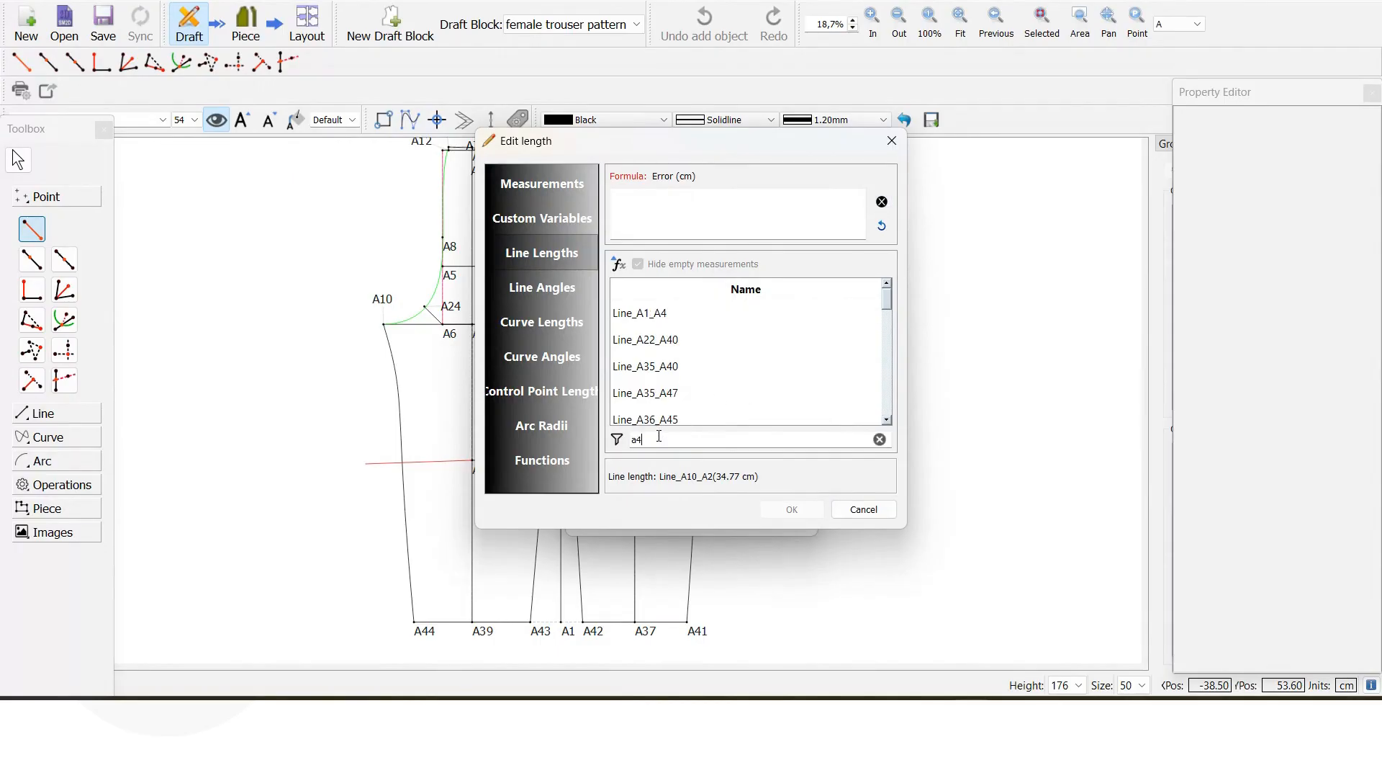
double_click(644, 369)
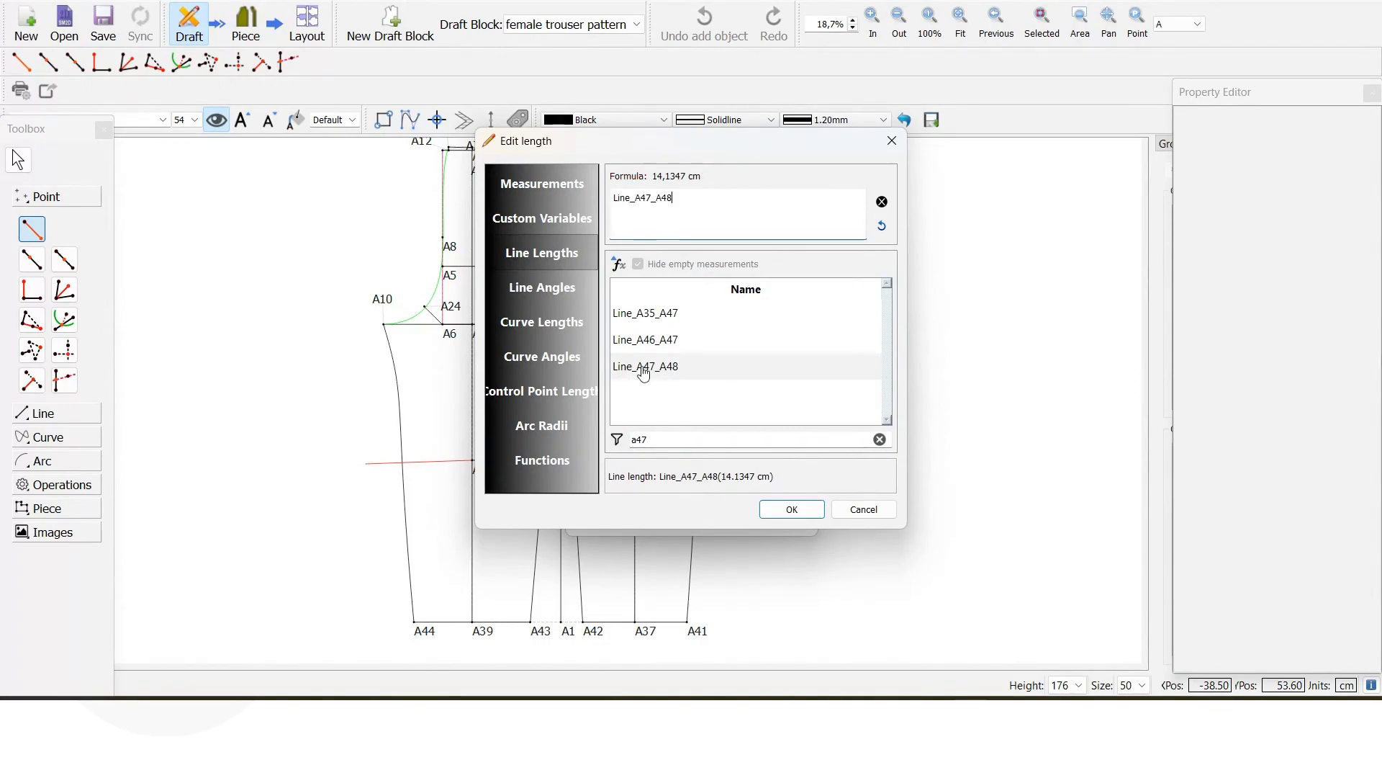
left_click(793, 508)
left_click(775, 517)
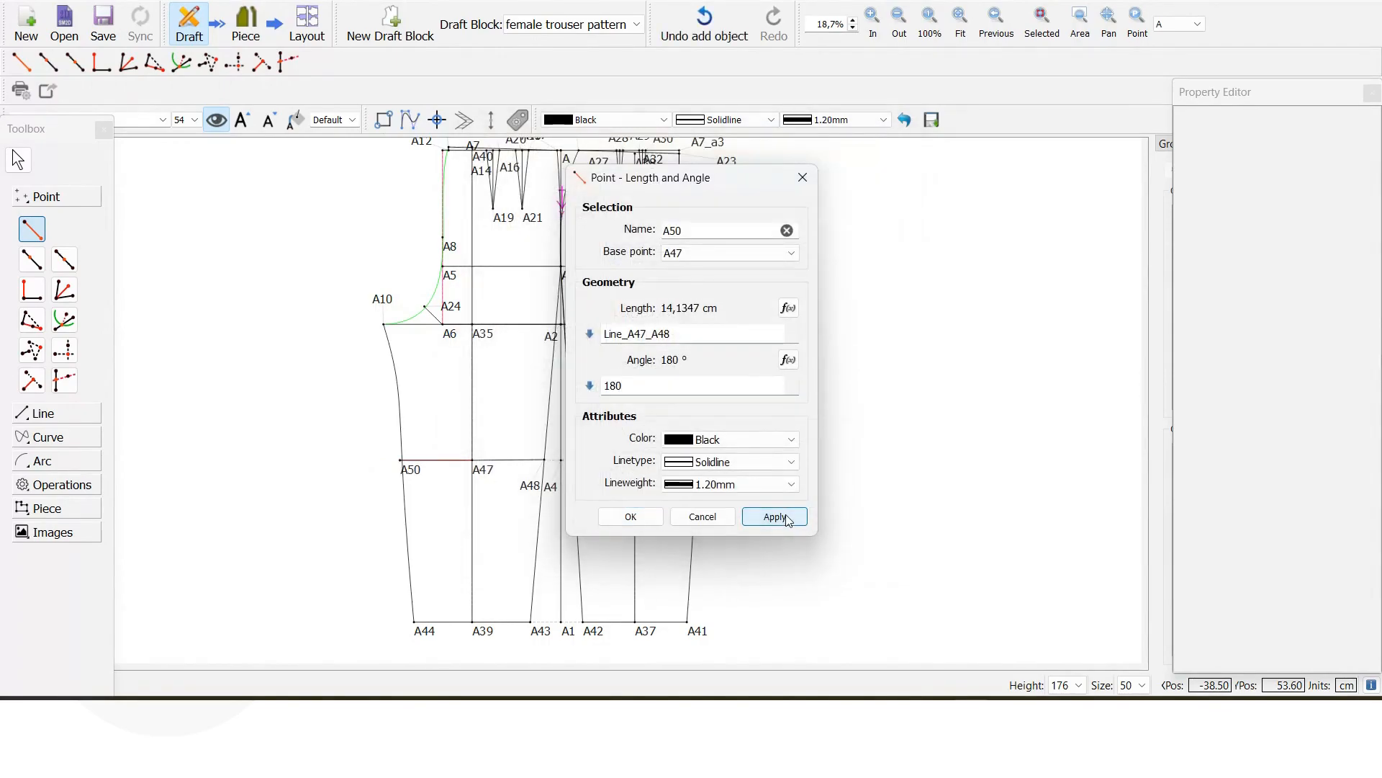
left_click(631, 517)
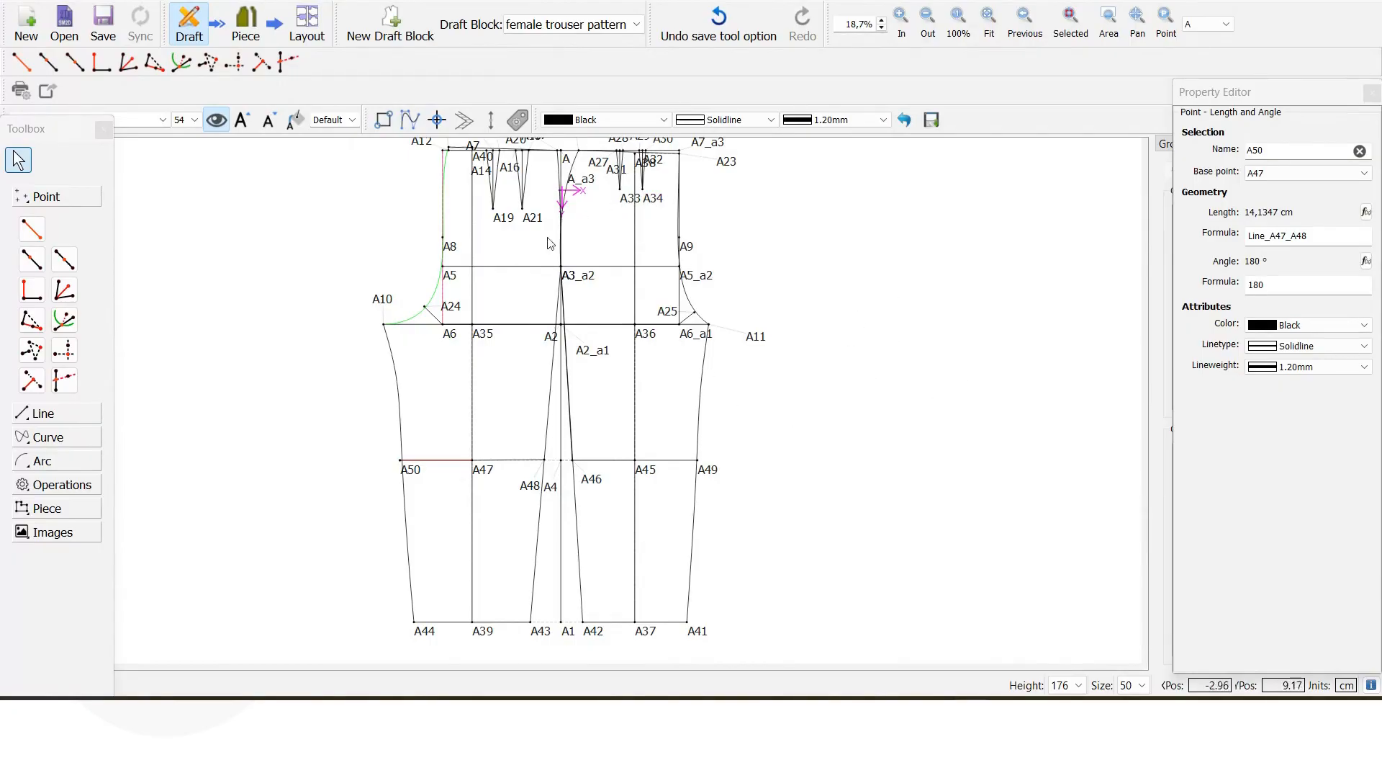
Hide the point names to examine the trouser draft's outline, and show them again.
left_click(215, 120)
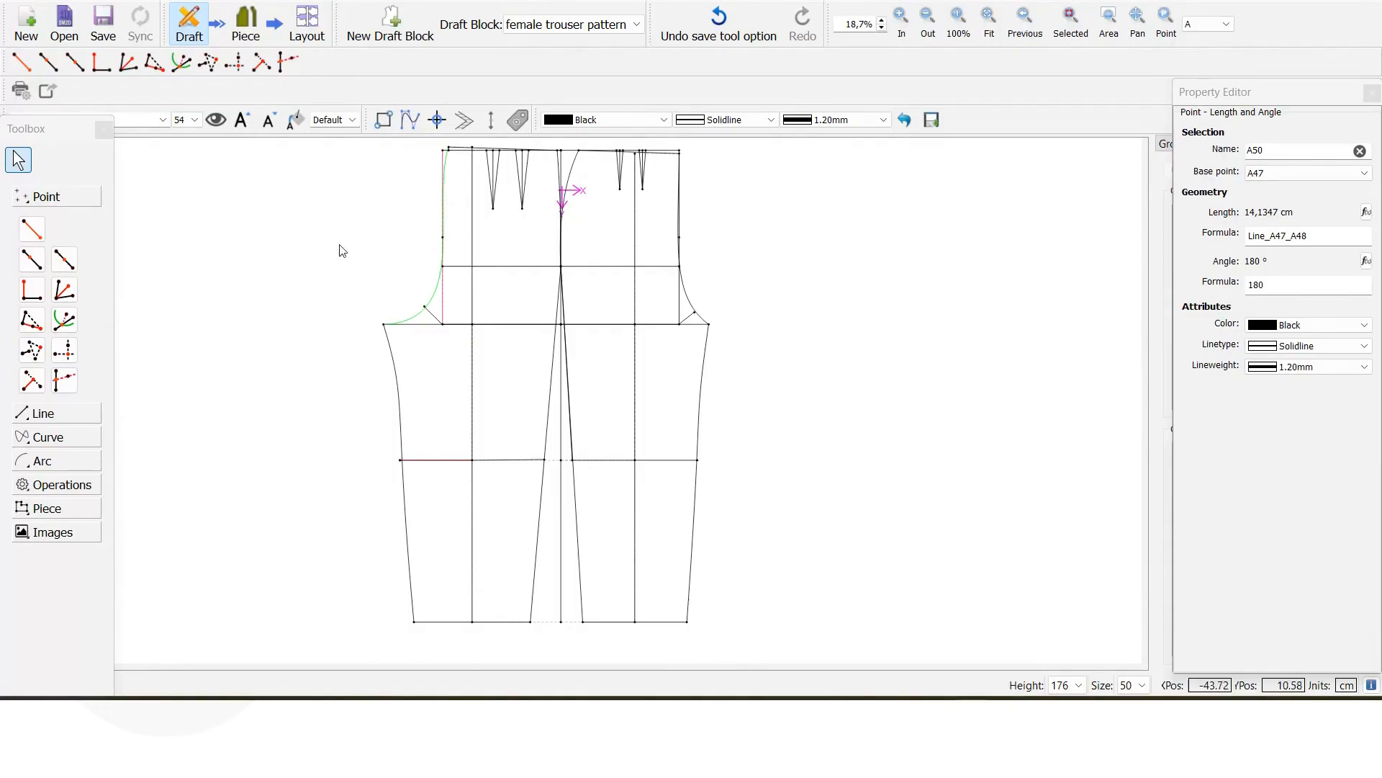
left_click(216, 119)
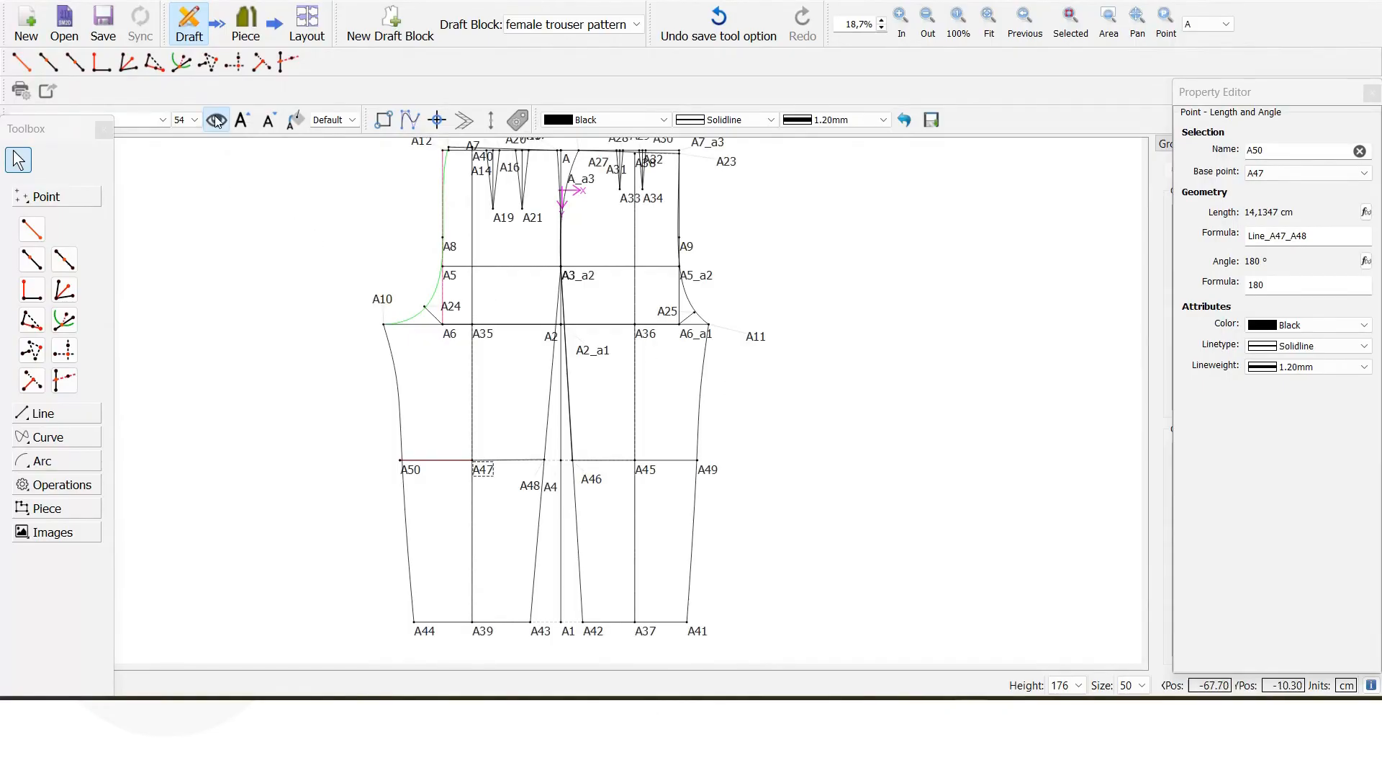